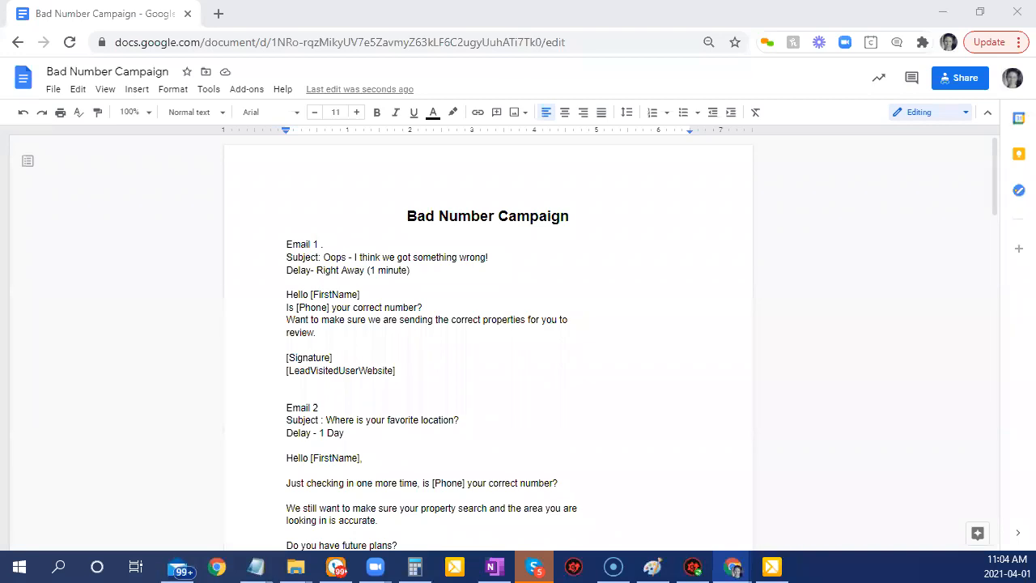
# Insert blank lines before 'Email 6' so it starts at the top of the next page.
pyautogui.scroll(-1, 386, 364)
pyautogui.scroll(1, 472, 383)
pyautogui.scroll(-4, 481, 443)
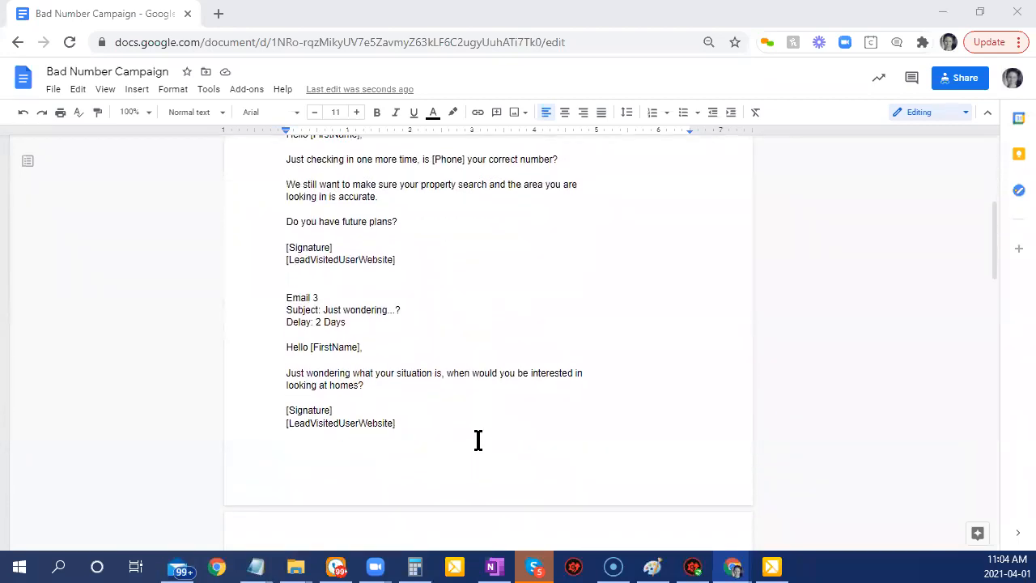
pyautogui.scroll(-4, 479, 437)
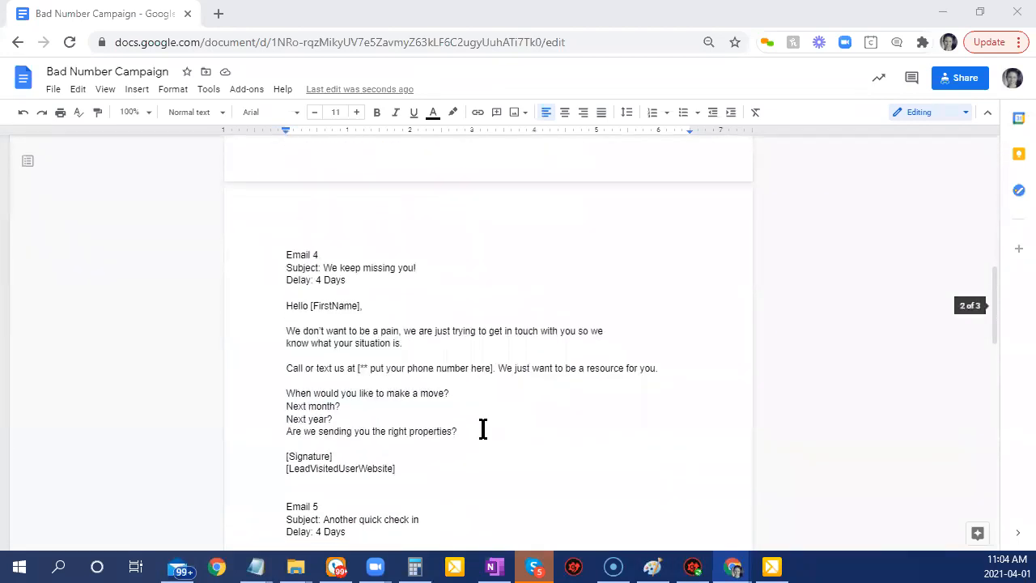
pyautogui.scroll(-3, 483, 429)
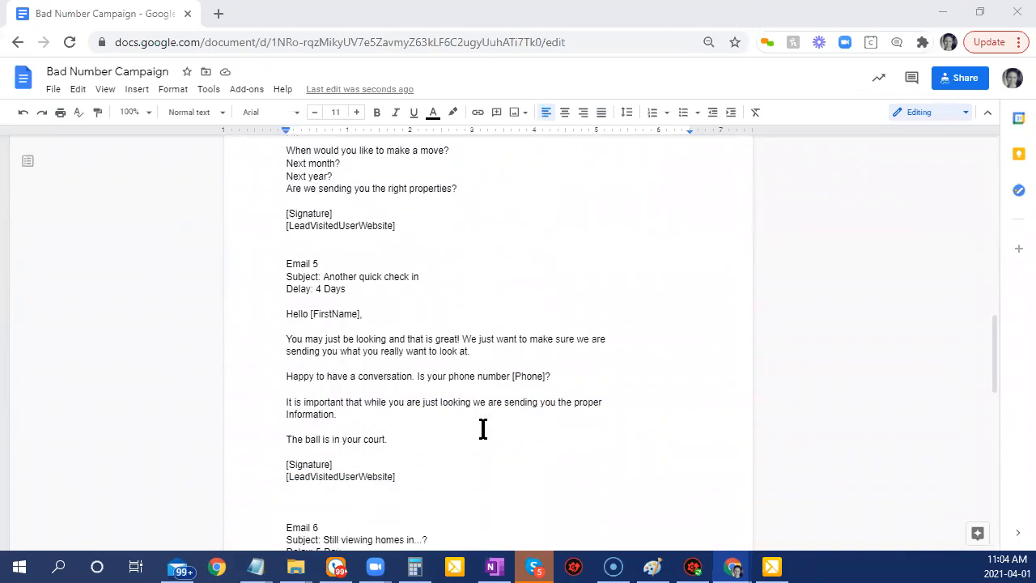
pyautogui.scroll(-5, 482, 429)
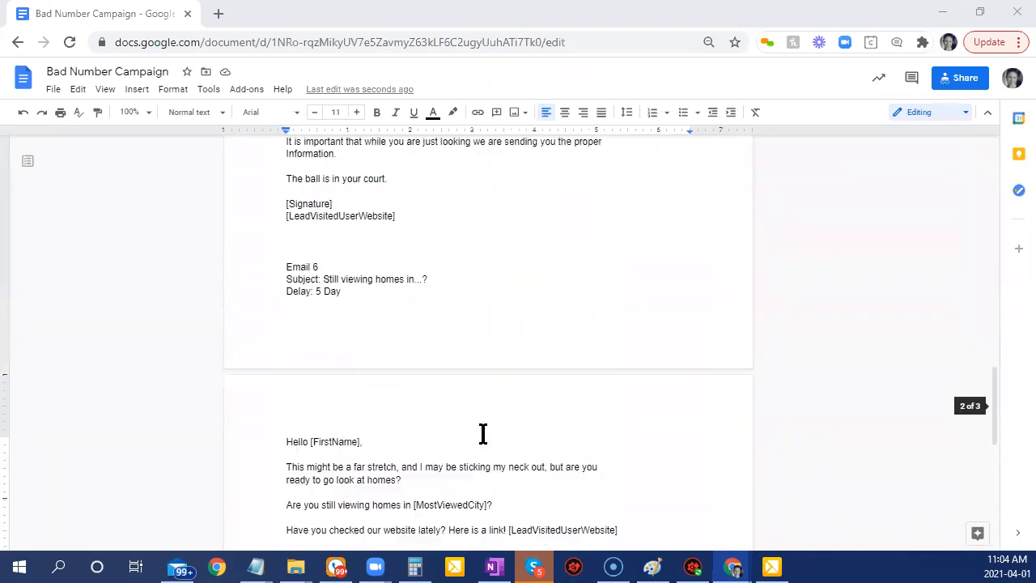
pyautogui.scroll(3, 284, 357)
pyautogui.click(284, 366)
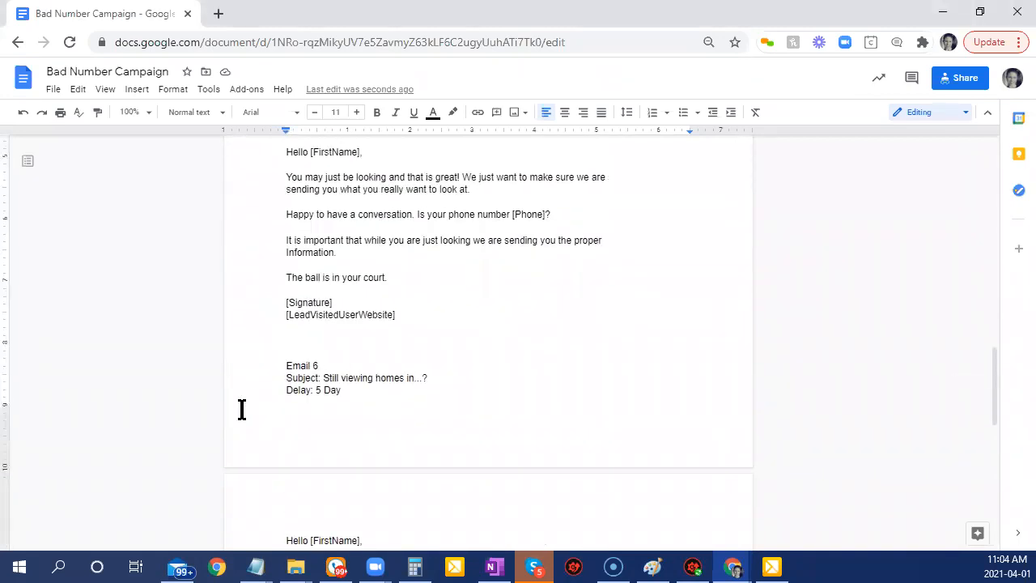
pyautogui.press('Return')
pyautogui.press('Return')
pyautogui.press('Return')
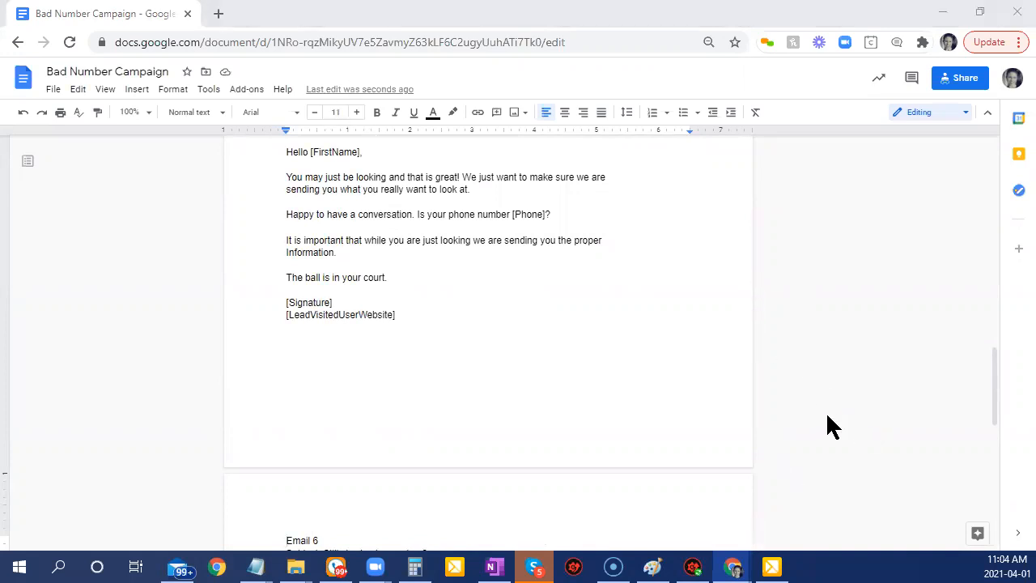
pyautogui.click(853, 364)
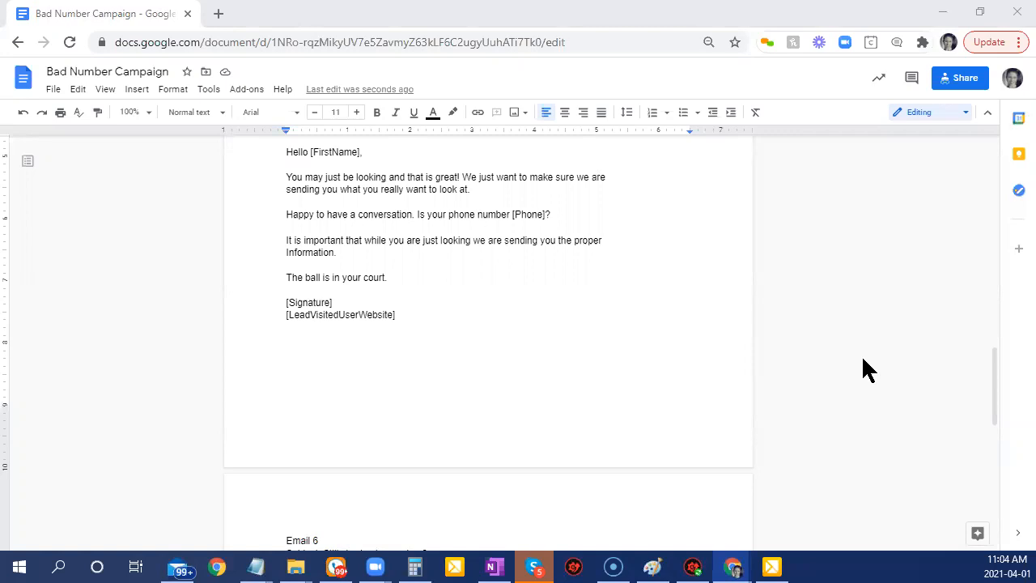
# Check the Bad Number Campaign document's sharing settings.
pyautogui.click(955, 81)
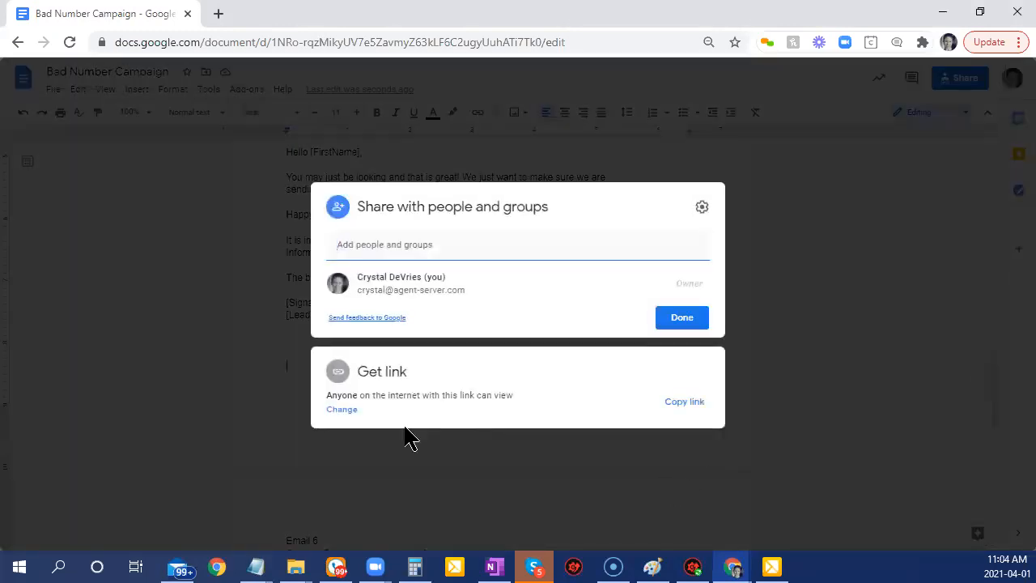
pyautogui.click(680, 318)
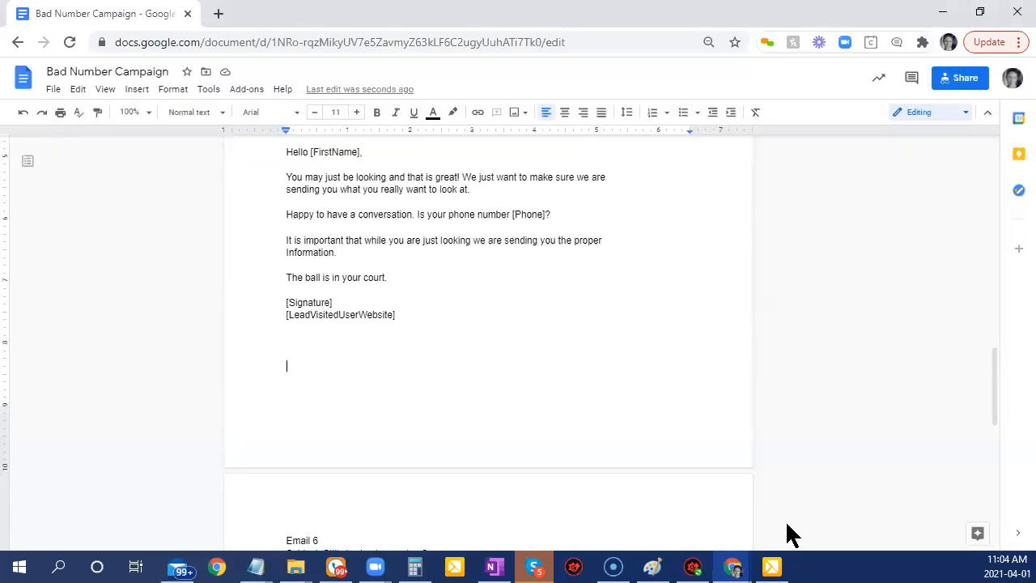
pyautogui.scroll(2, 494, 437)
pyautogui.scroll(2, 494, 435)
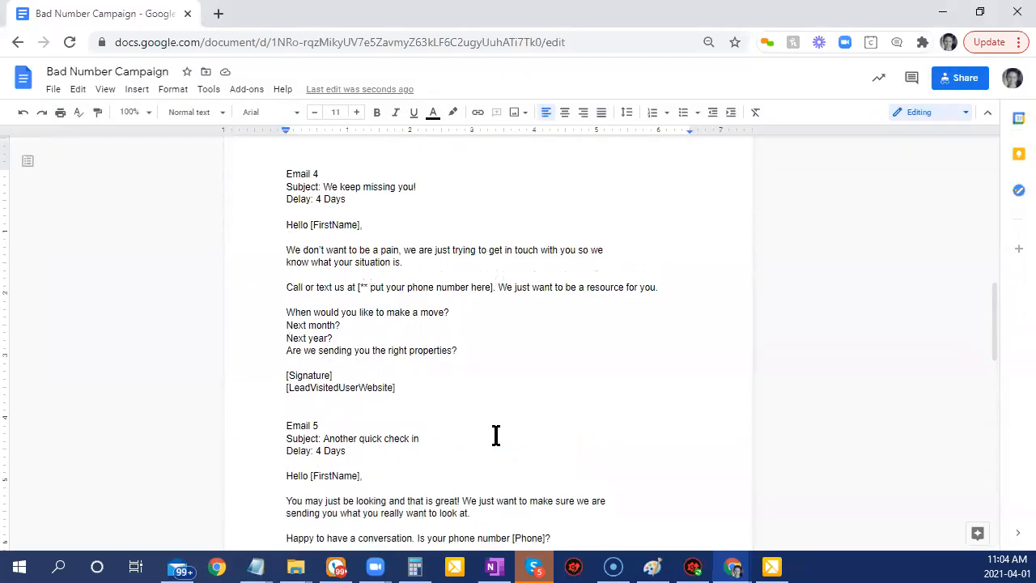
pyautogui.scroll(-1, 496, 437)
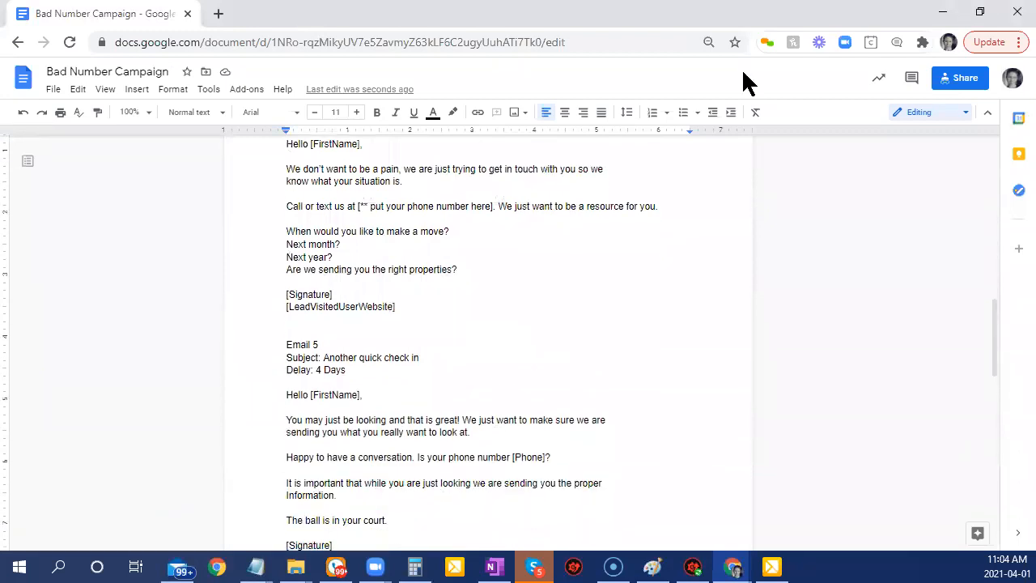
pyautogui.scroll(4, 582, 336)
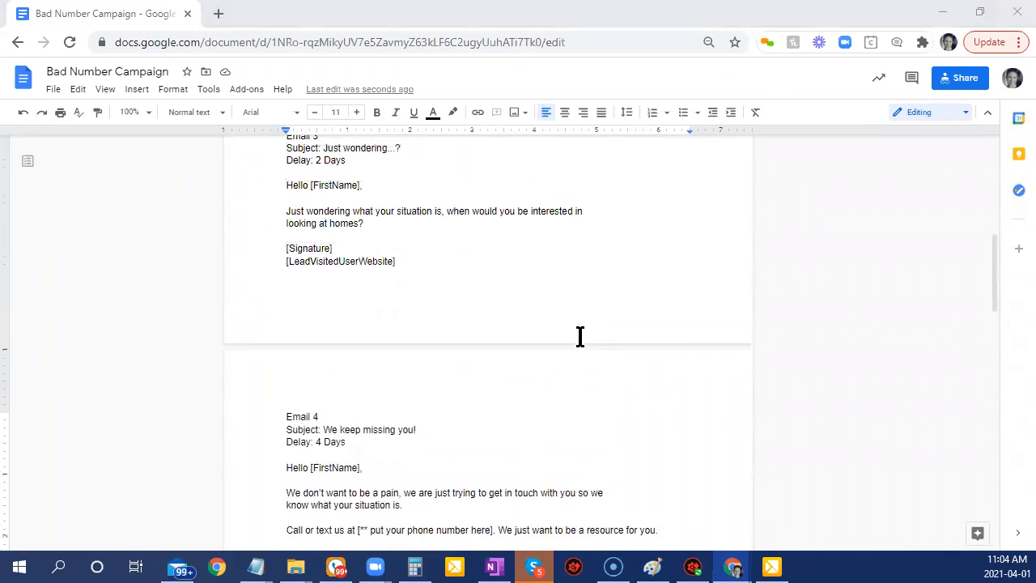
pyautogui.scroll(4, 645, 456)
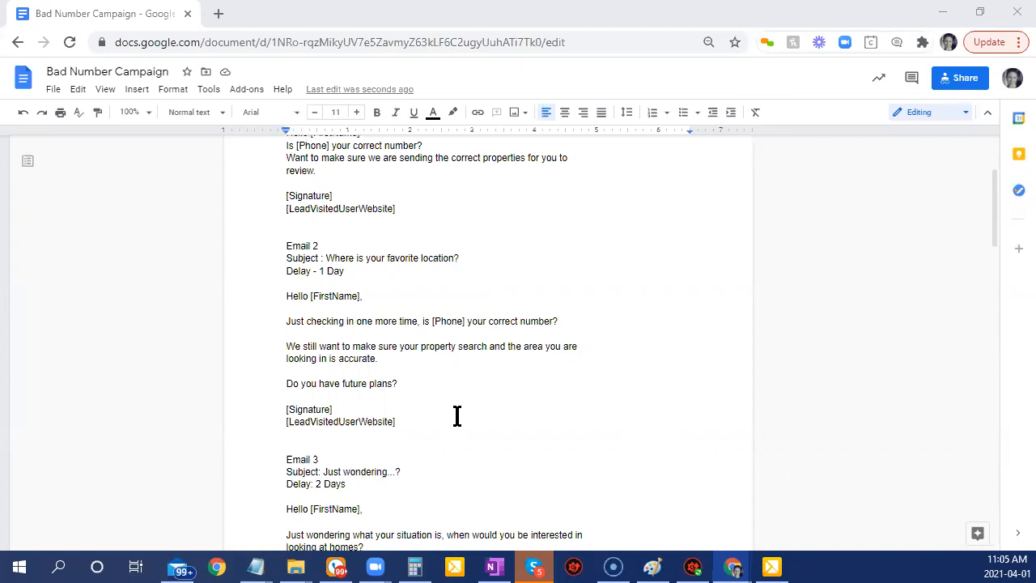
# Copy the document's shareable link from the sharing settings.
pyautogui.click(960, 77)
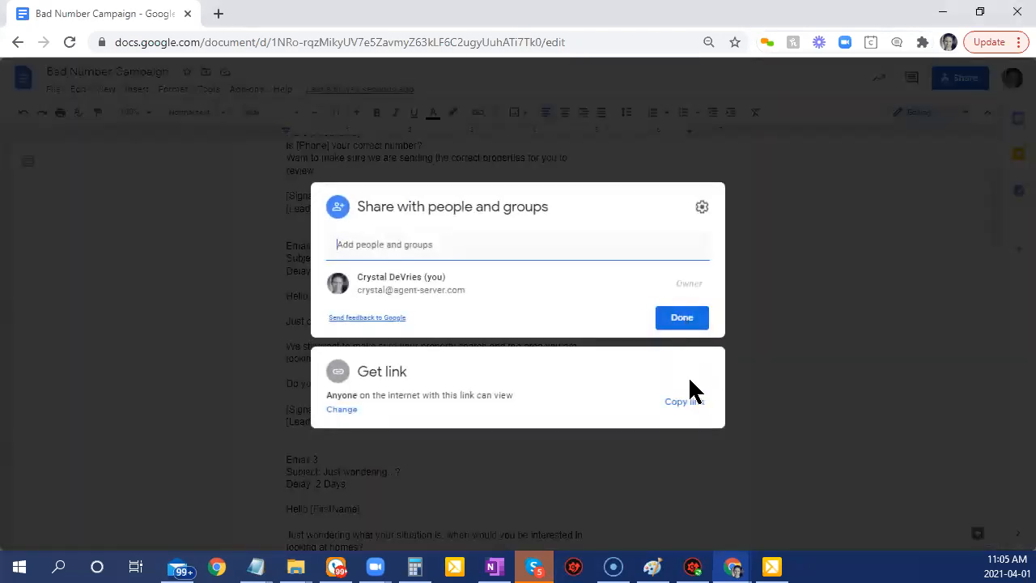
pyautogui.click(707, 405)
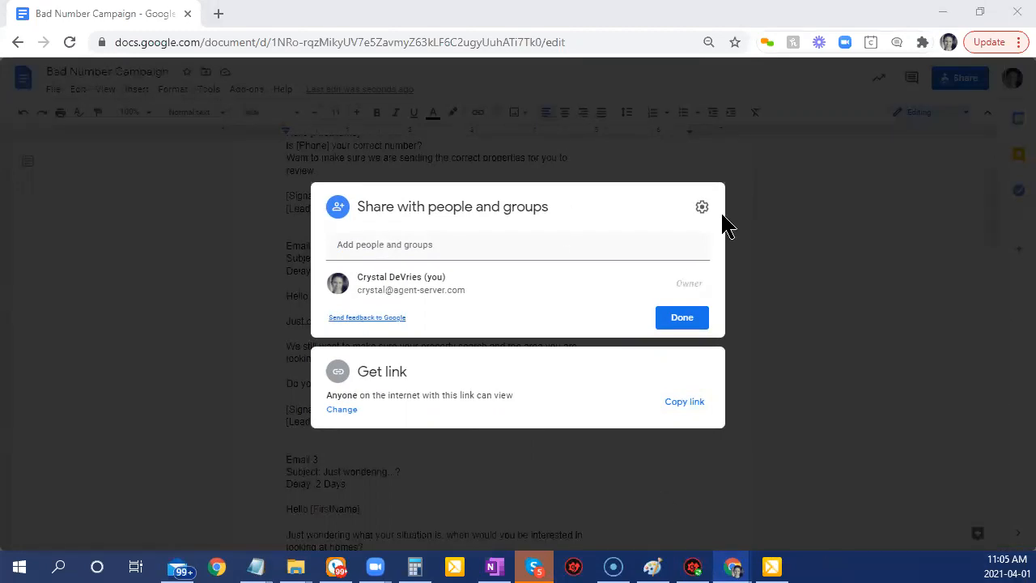
pyautogui.click(802, 288)
pyautogui.scroll(2, 820, 324)
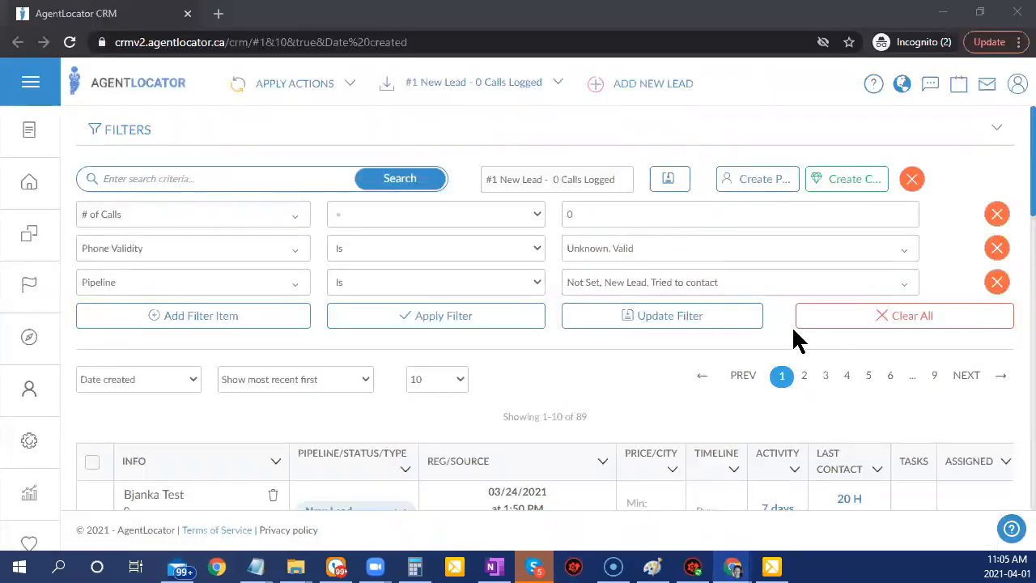
# Apply the current lead filter, then go to Settings' Campaign Template Editor.
pyautogui.click(453, 323)
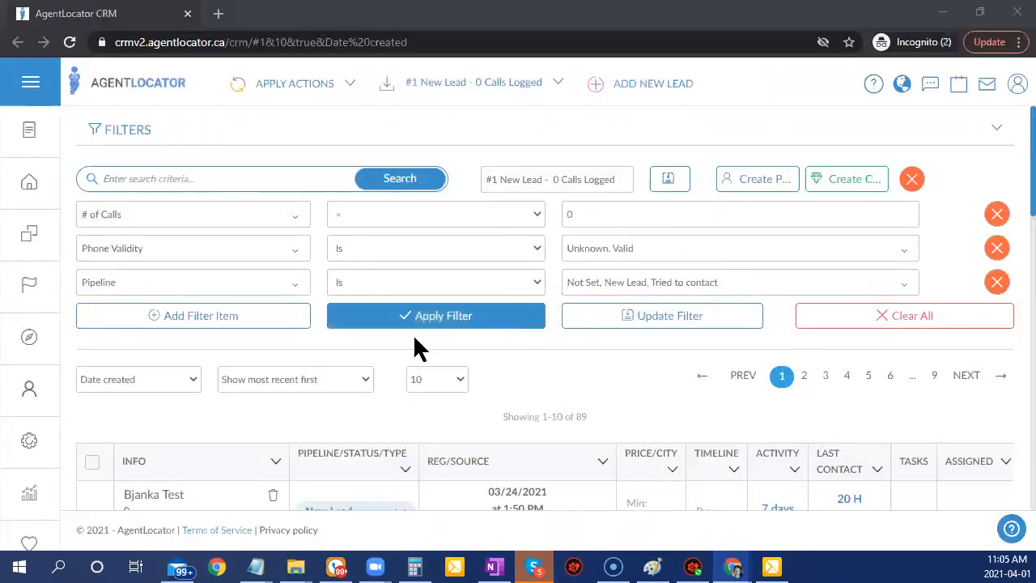
pyautogui.click(32, 458)
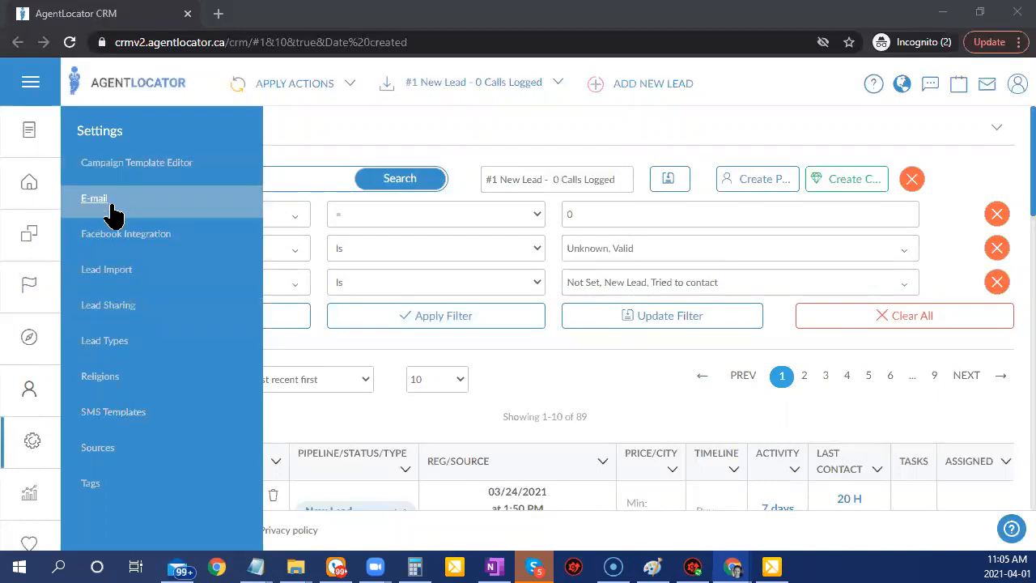
pyautogui.click(152, 166)
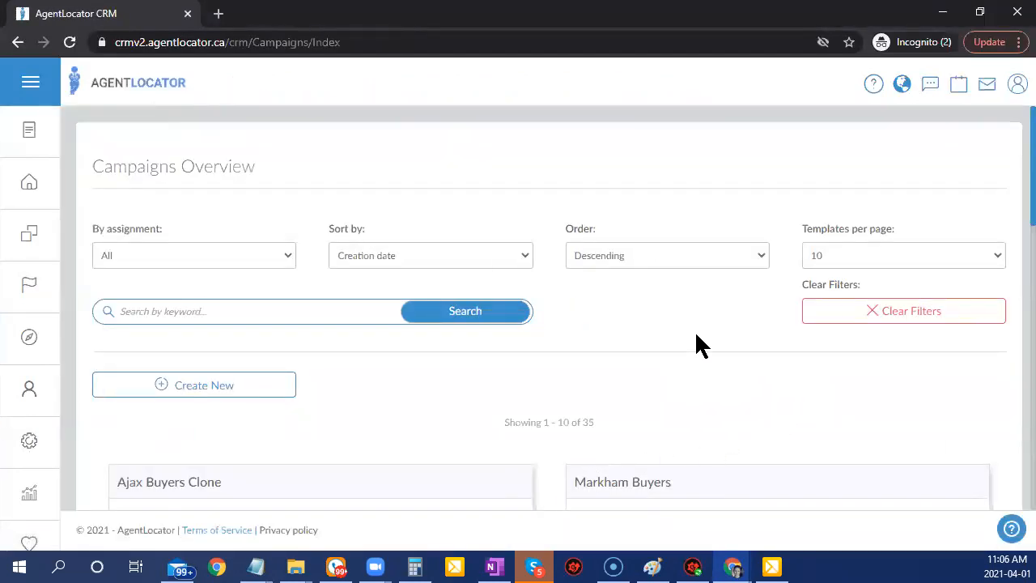
# Create a new campaign and replace its default name with 'Bad Number Campaign'.
pyautogui.click(197, 391)
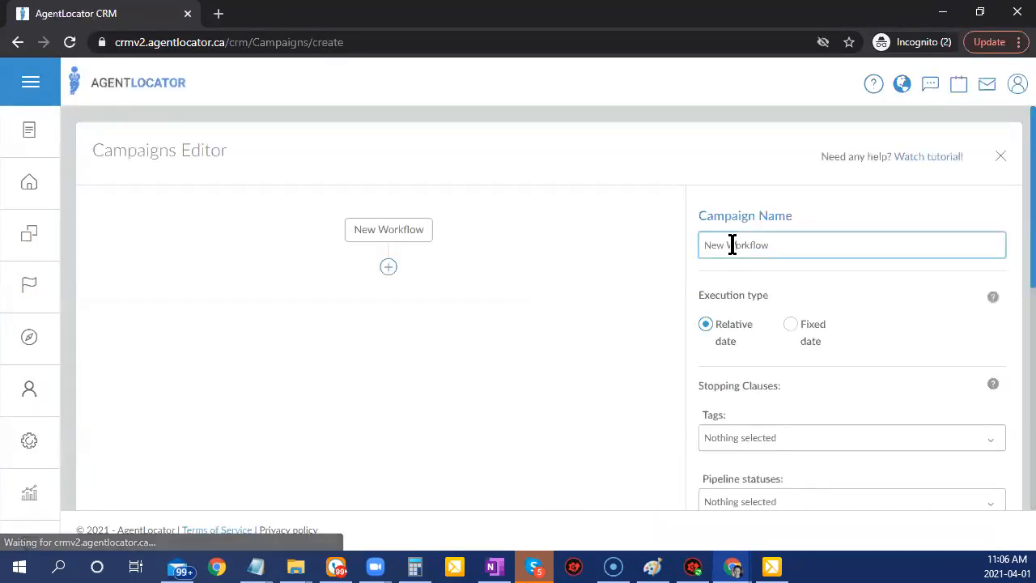
pyautogui.tripleClick(735, 244)
pyautogui.write('Bad ')
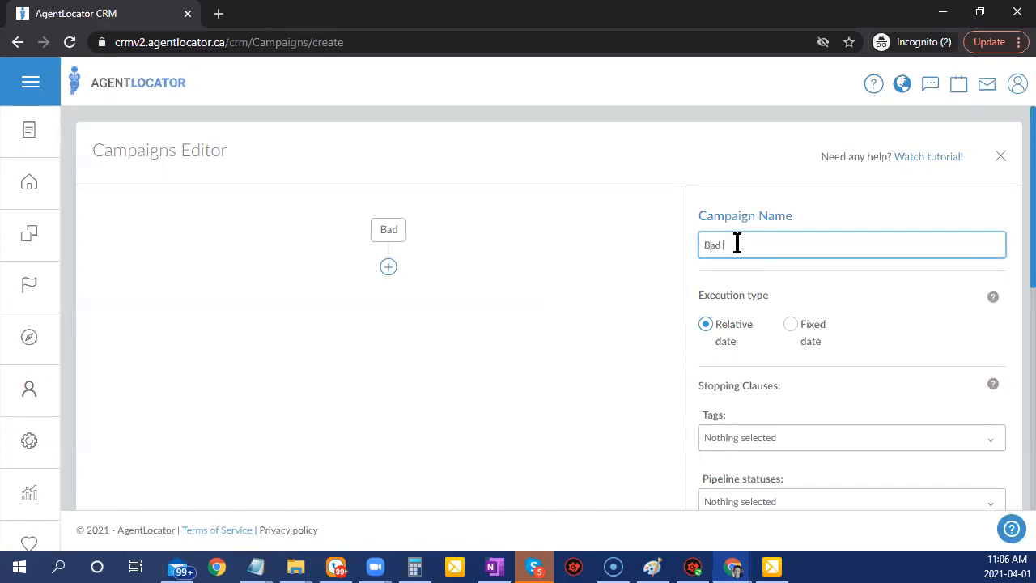
pyautogui.write('Number Campaign')
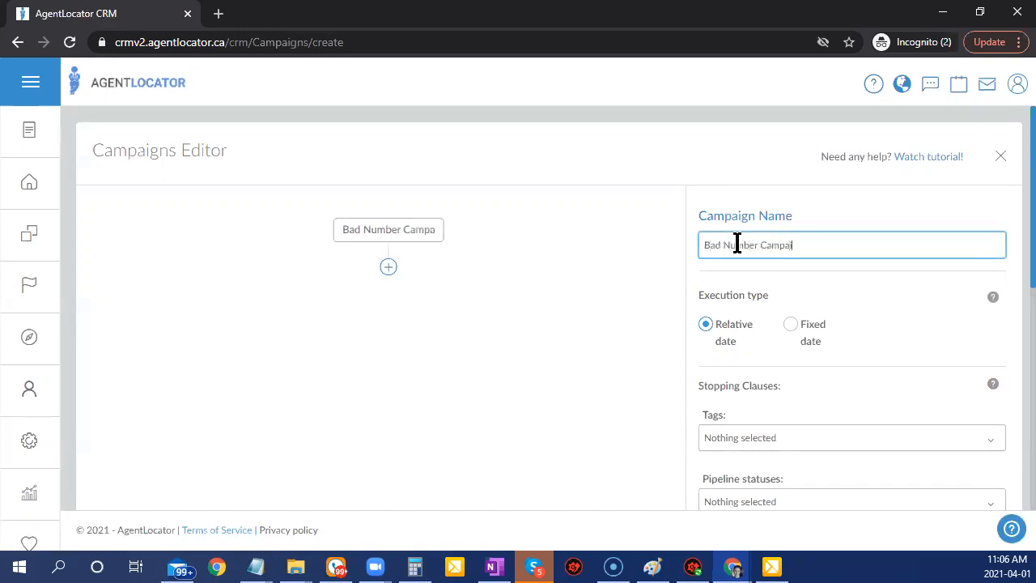
pyautogui.scroll(-1, 854, 356)
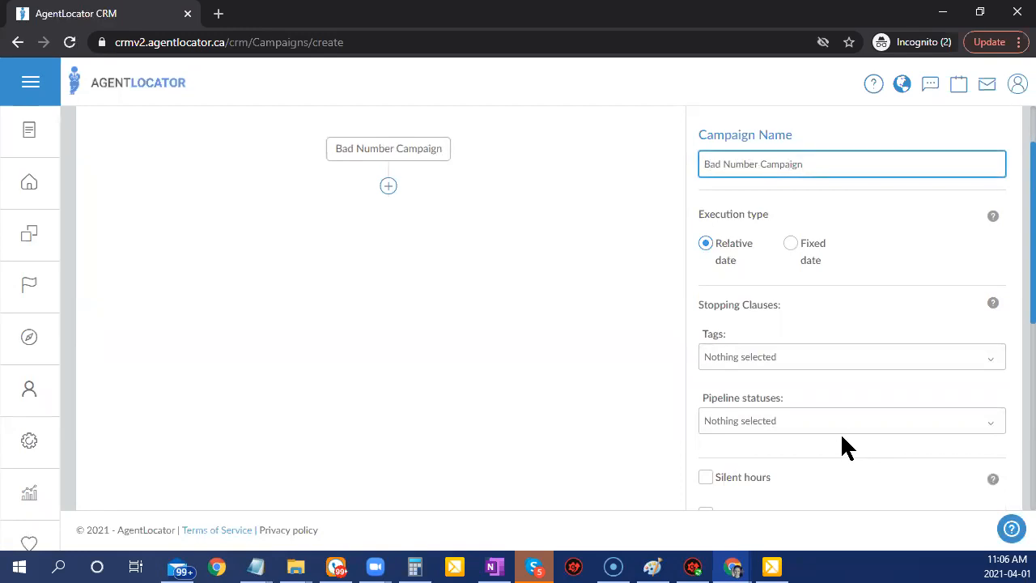
pyautogui.scroll(-1, 845, 441)
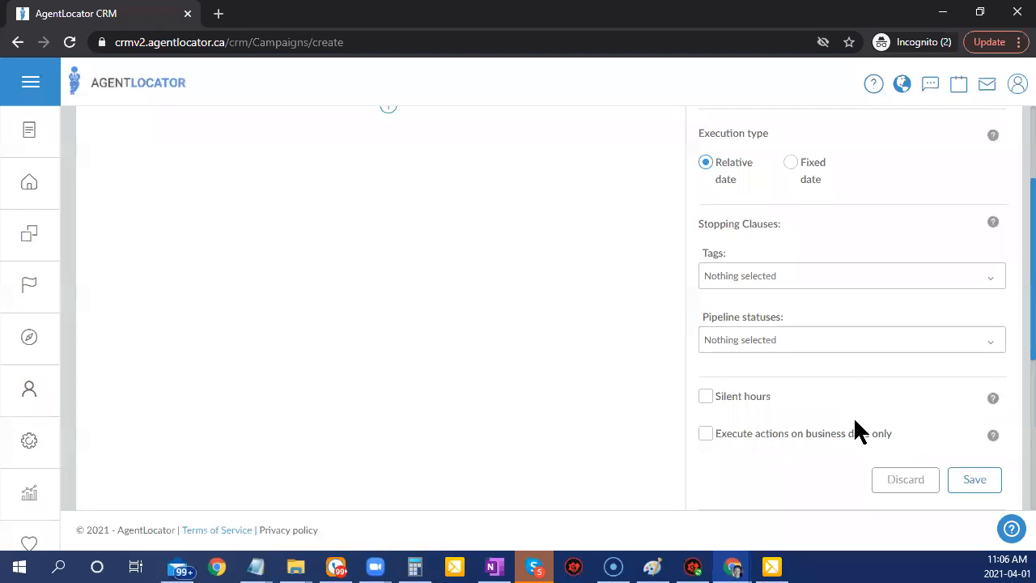
# Mark Made contact, Set meeting, Signed agreement, Showing, Sold and Garbage as stopping statuses, then save.
pyautogui.click(769, 351)
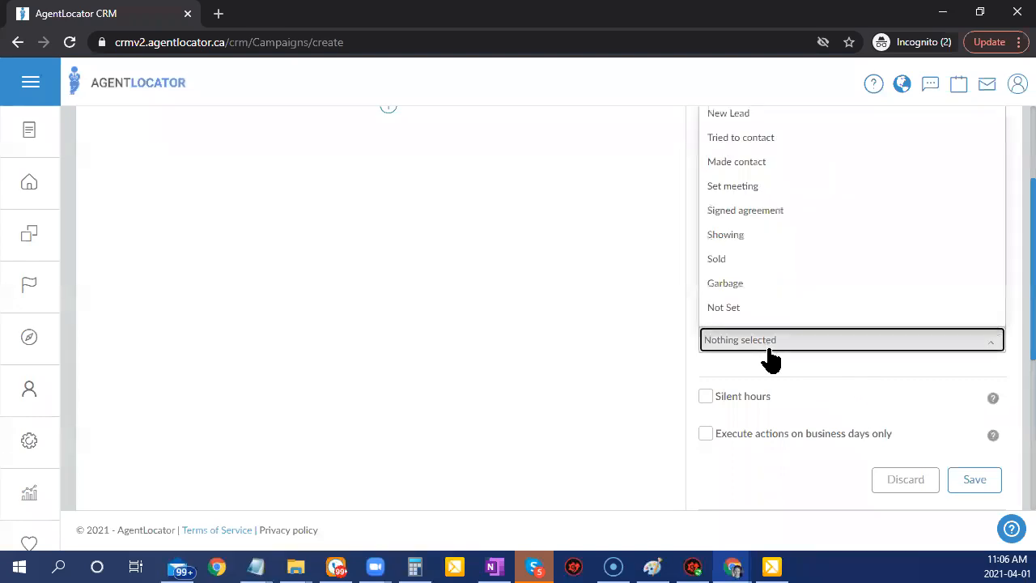
pyautogui.click(735, 168)
pyautogui.click(734, 189)
pyautogui.click(734, 213)
pyautogui.click(733, 236)
pyautogui.click(731, 261)
pyautogui.click(726, 285)
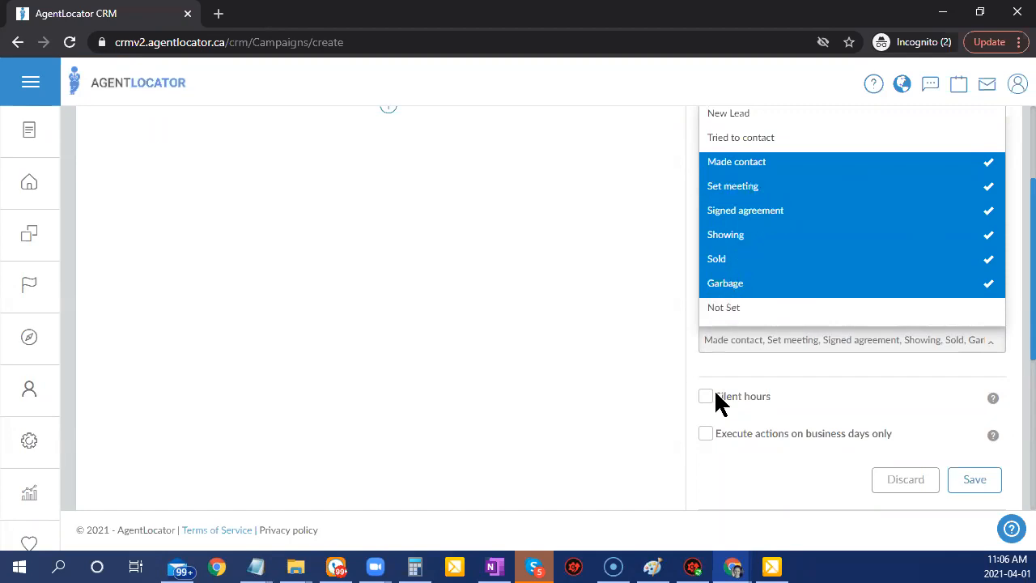
pyautogui.click(756, 374)
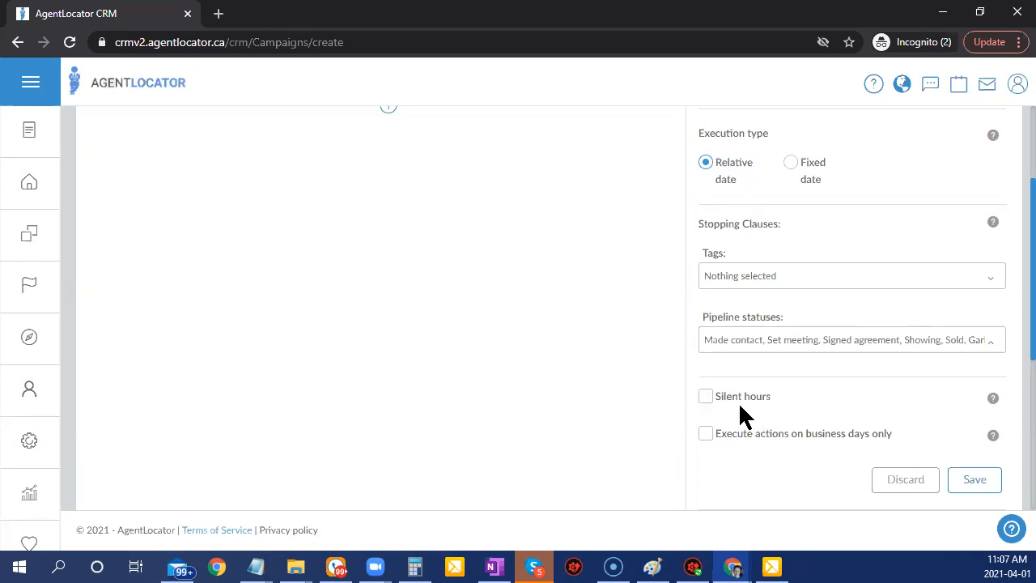
pyautogui.click(979, 481)
pyautogui.click(975, 479)
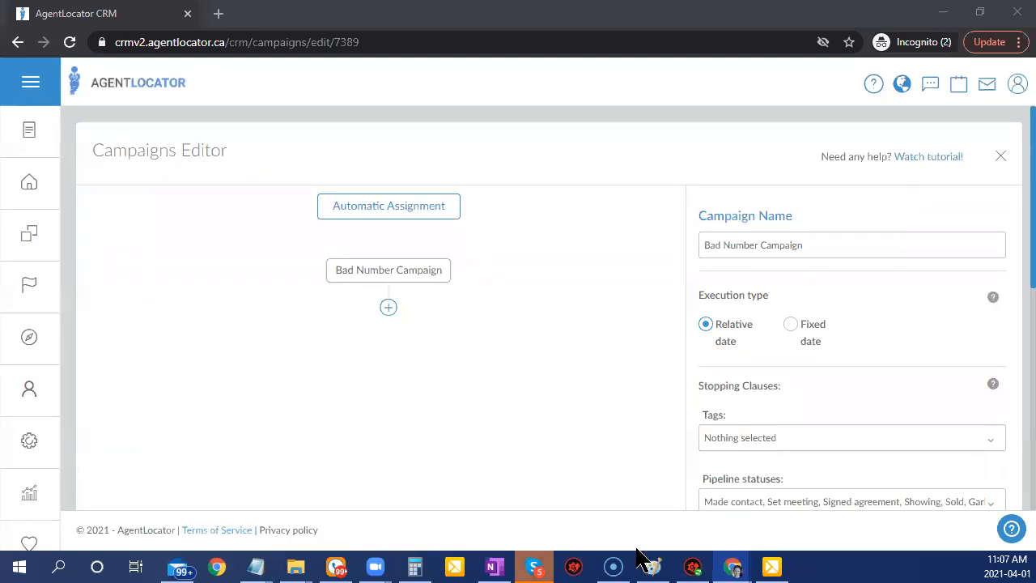
# Open the Add new action to workflow panel under Bad Number Campaign.
pyautogui.click(389, 309)
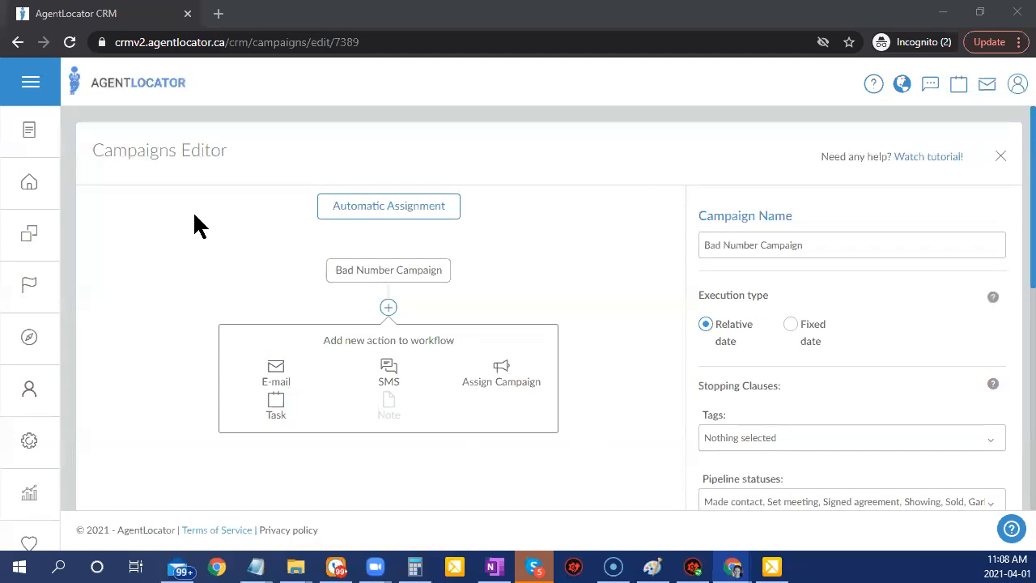
# Add an e-mail action with subject 'Oops - I think we got something wrong!'.
pyautogui.click(274, 379)
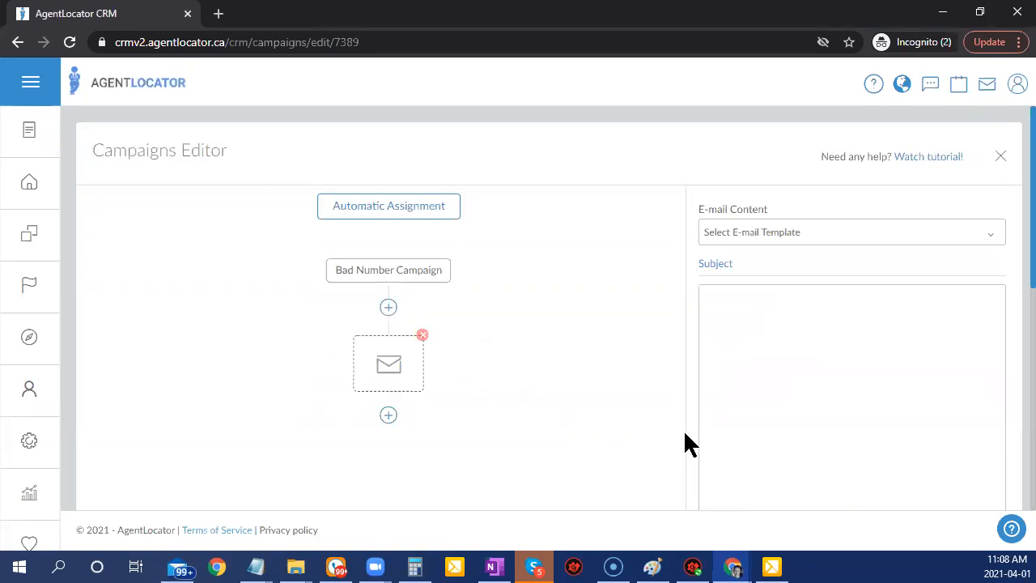
pyautogui.click(776, 263)
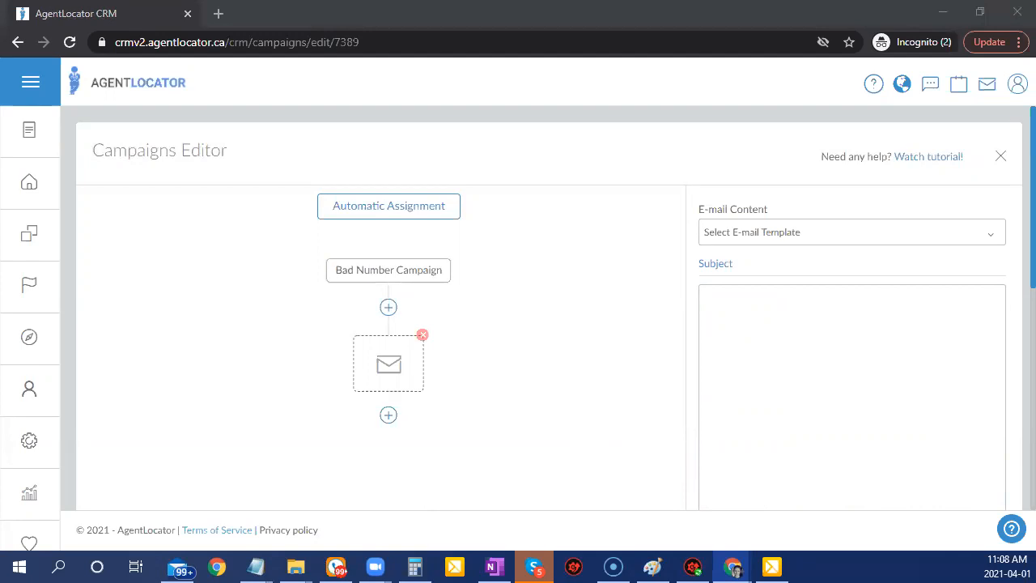
pyautogui.click(766, 263)
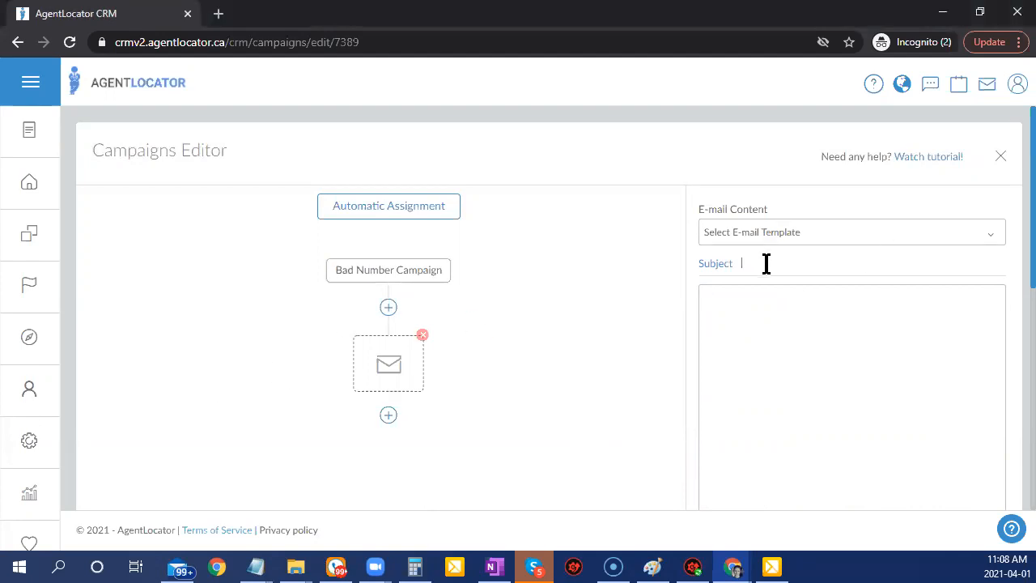
pyautogui.click(753, 307)
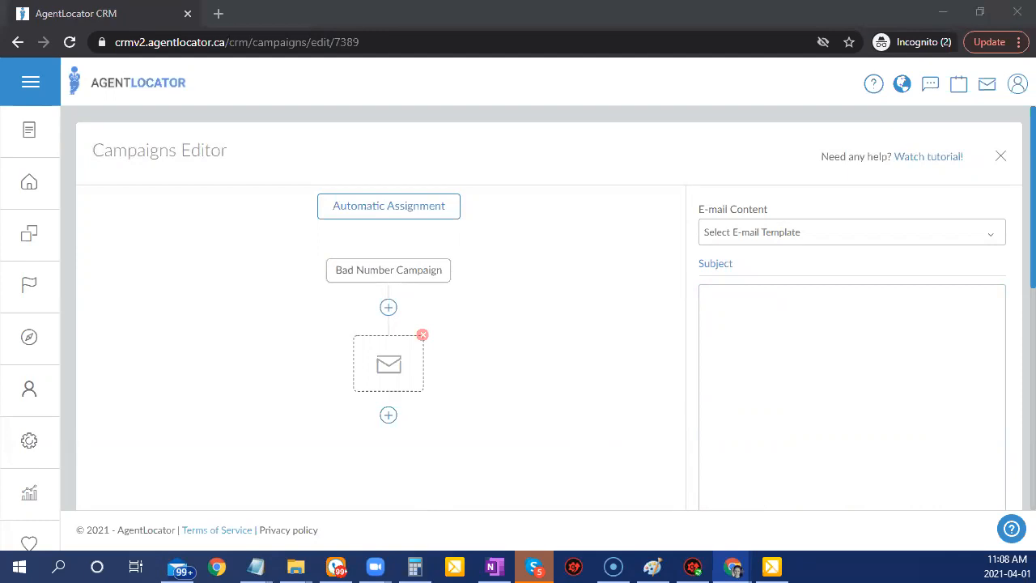
pyautogui.click(768, 267)
pyautogui.hotkey('ctrl', 'v')
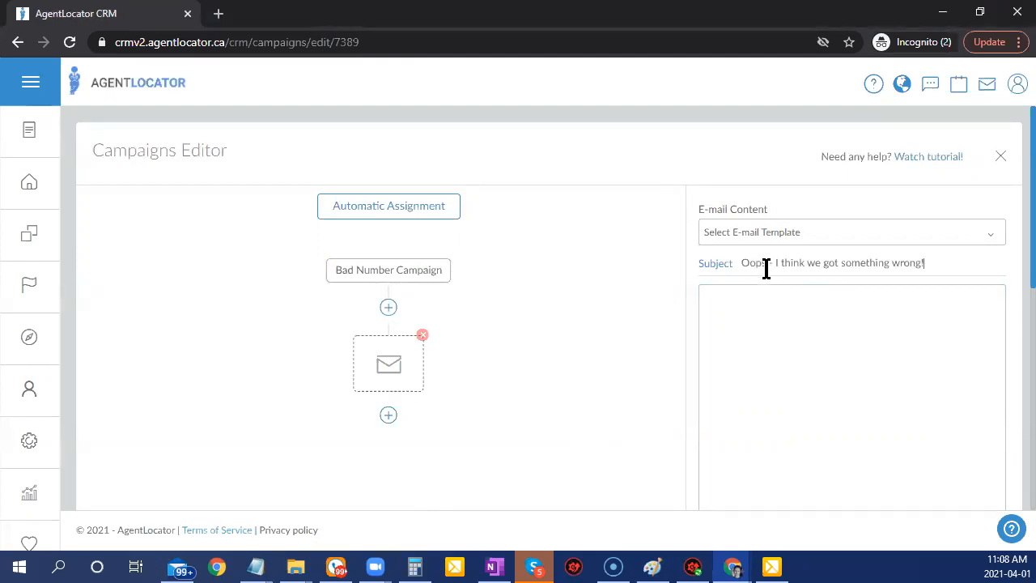
# Paste the phone-check body and fix its line breaks after the greeting and phone question.
pyautogui.click(761, 360)
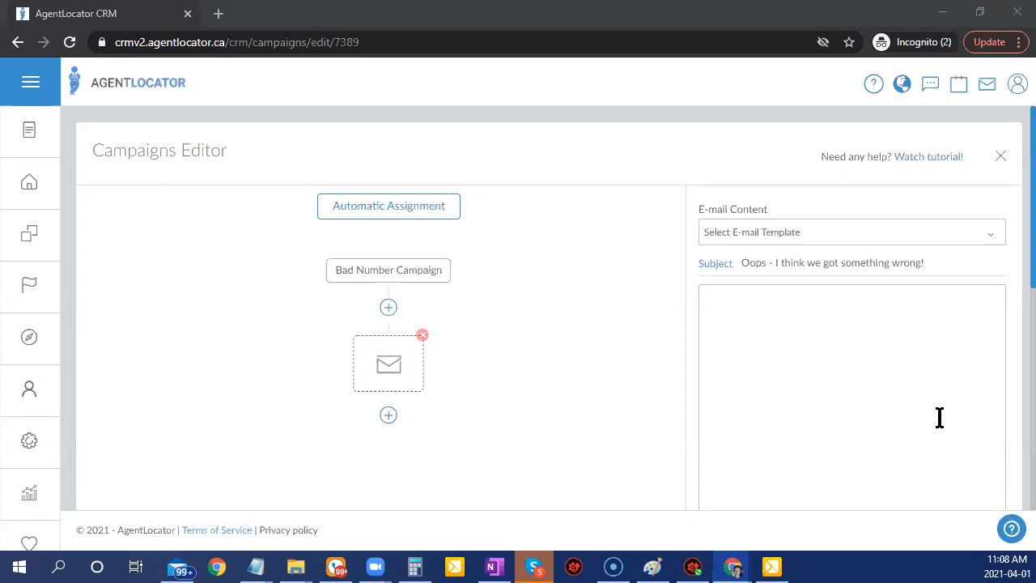
pyautogui.click(818, 371)
pyautogui.hotkey('ctrl', 'v')
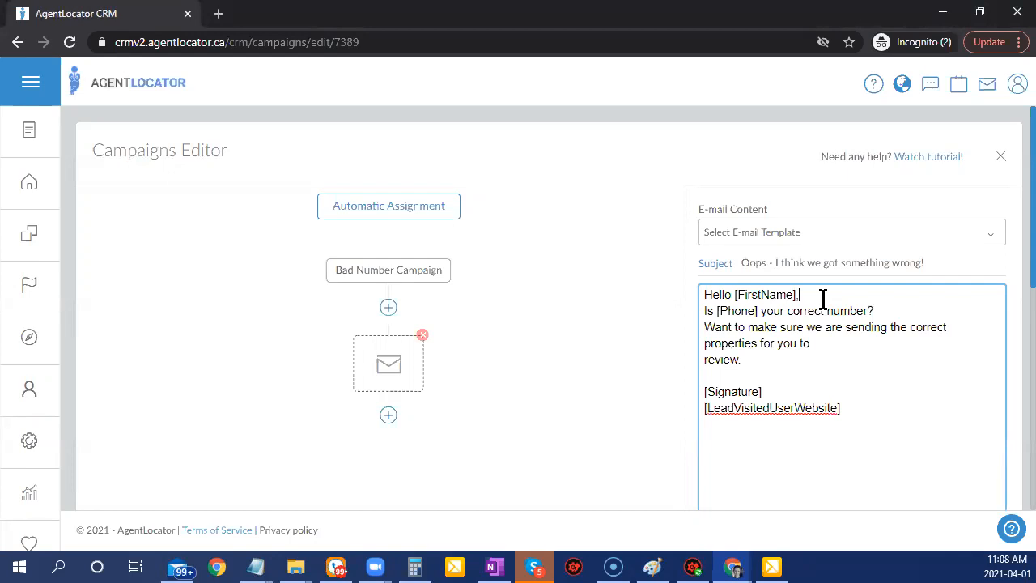
pyautogui.press('Return')
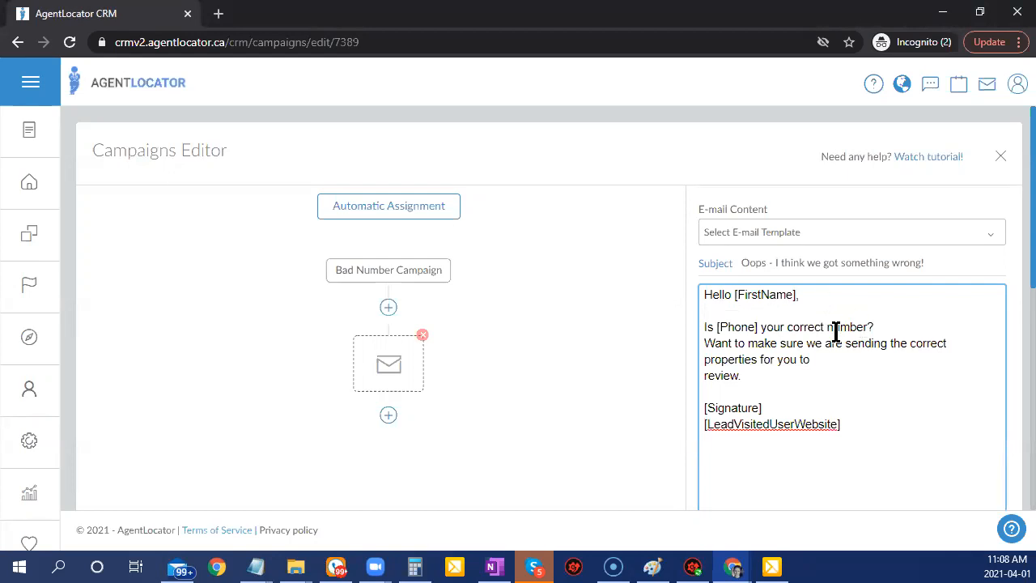
pyautogui.click(894, 322)
pyautogui.press('Return')
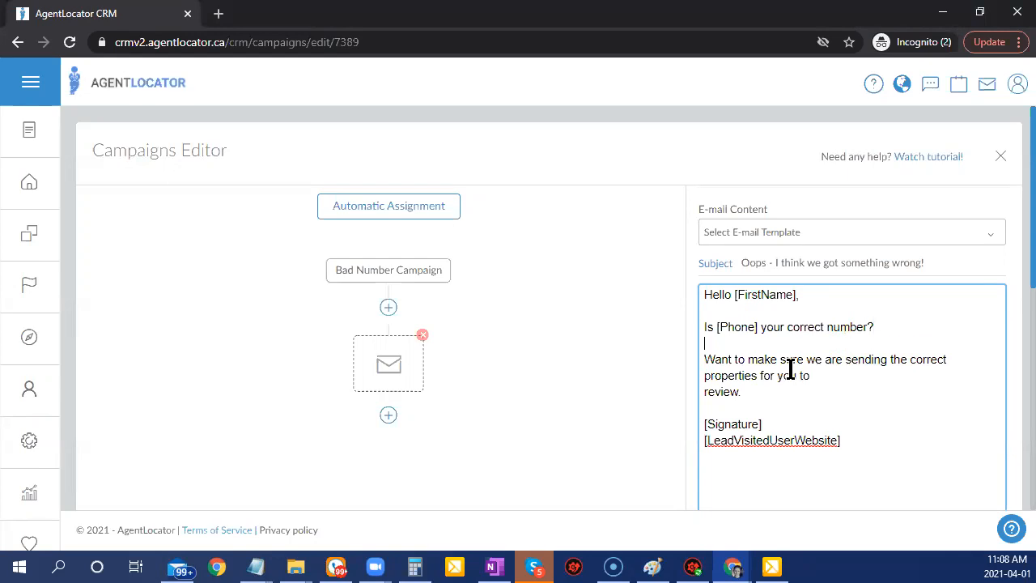
pyautogui.click(715, 407)
pyautogui.press('BackSpace')
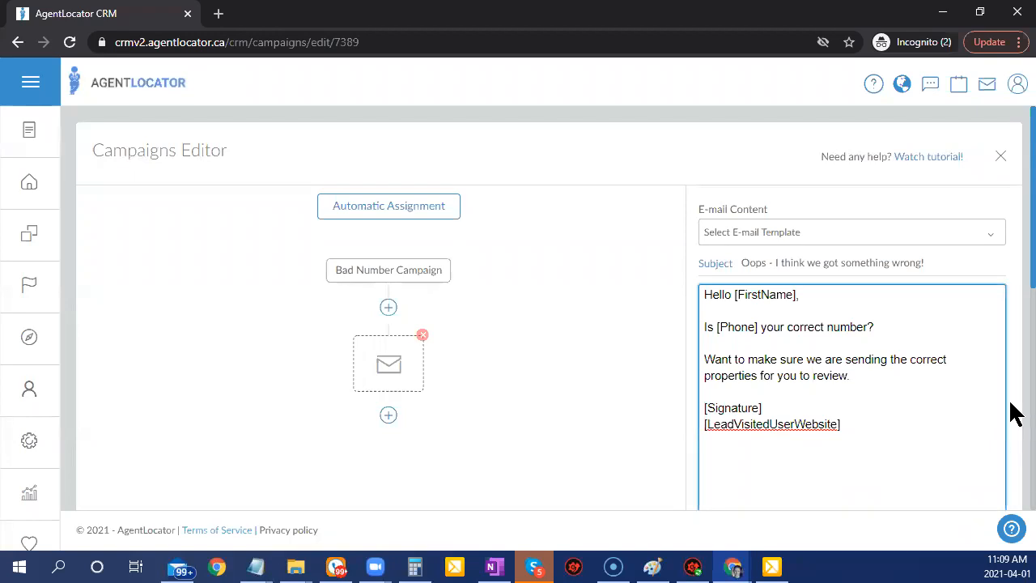
# Keep 'From Main Agent Assigned to Lead' as sender and save the e-mail step.
pyautogui.scroll(-4, 1010, 354)
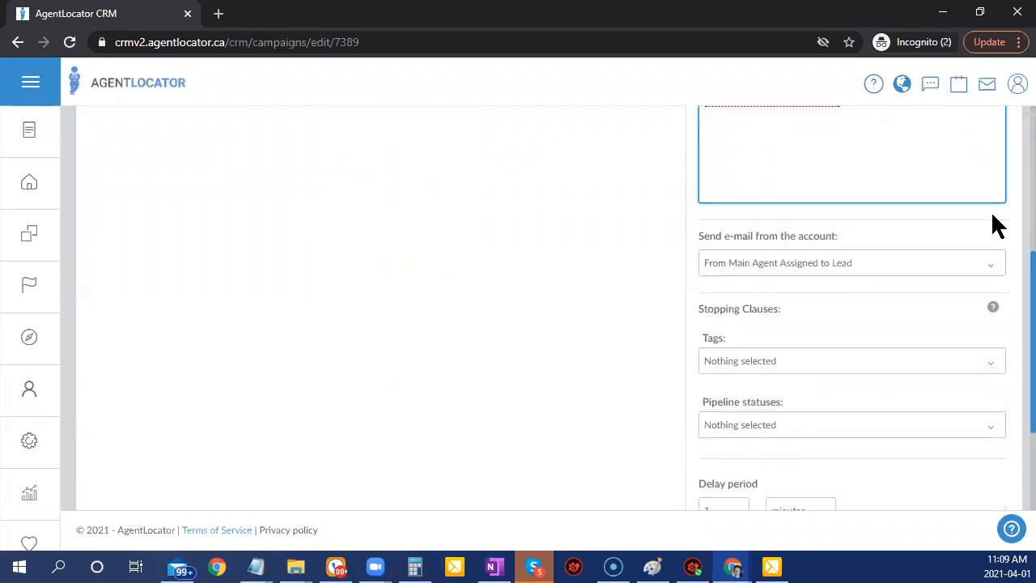
pyautogui.click(762, 273)
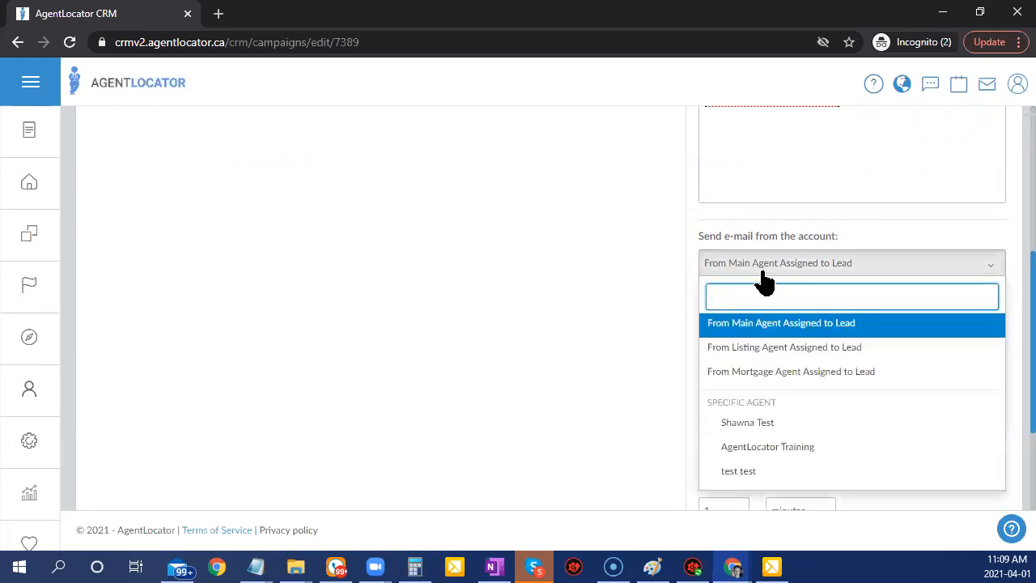
pyautogui.click(763, 273)
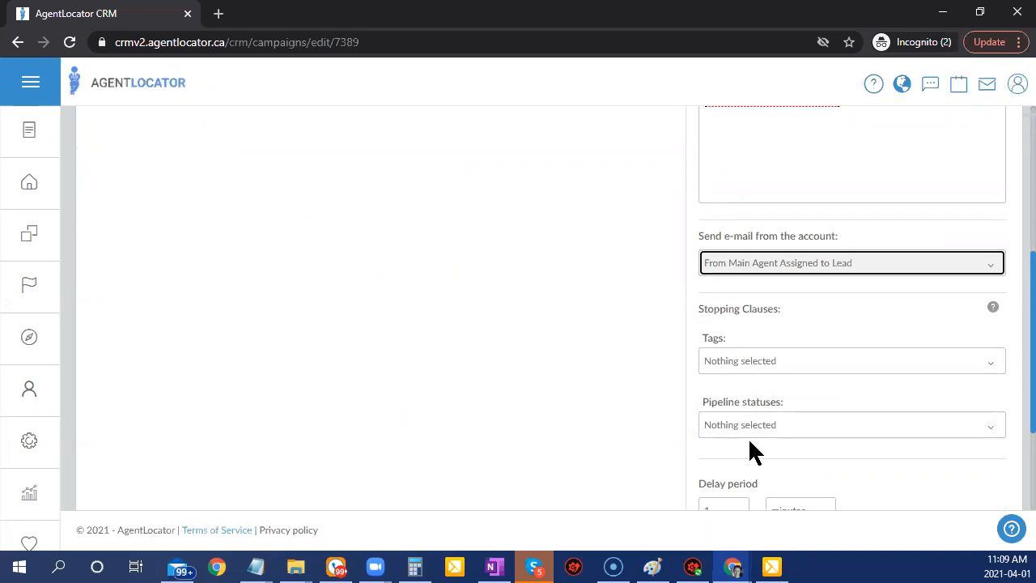
pyautogui.scroll(-1, 748, 443)
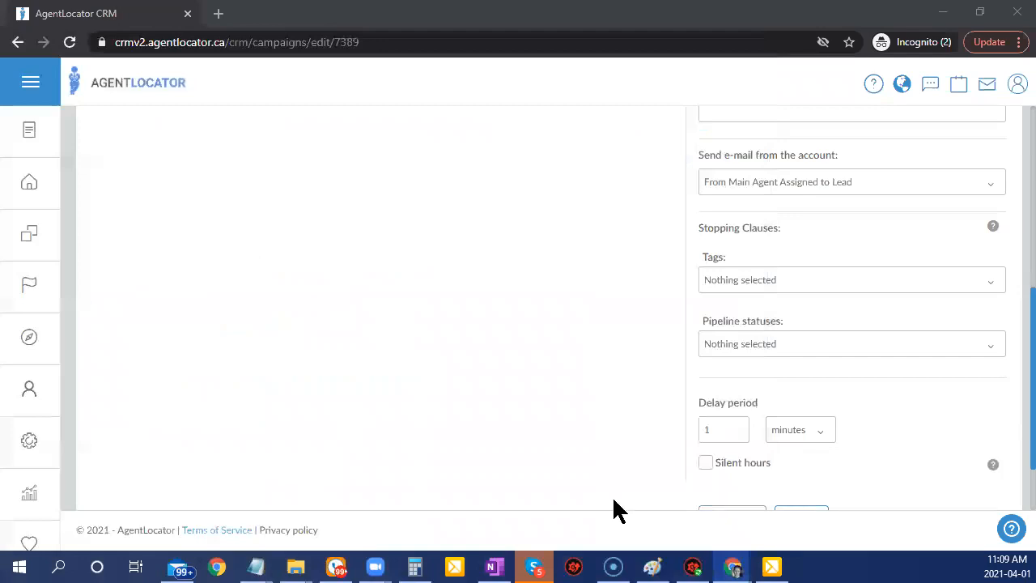
pyautogui.scroll(-1, 891, 450)
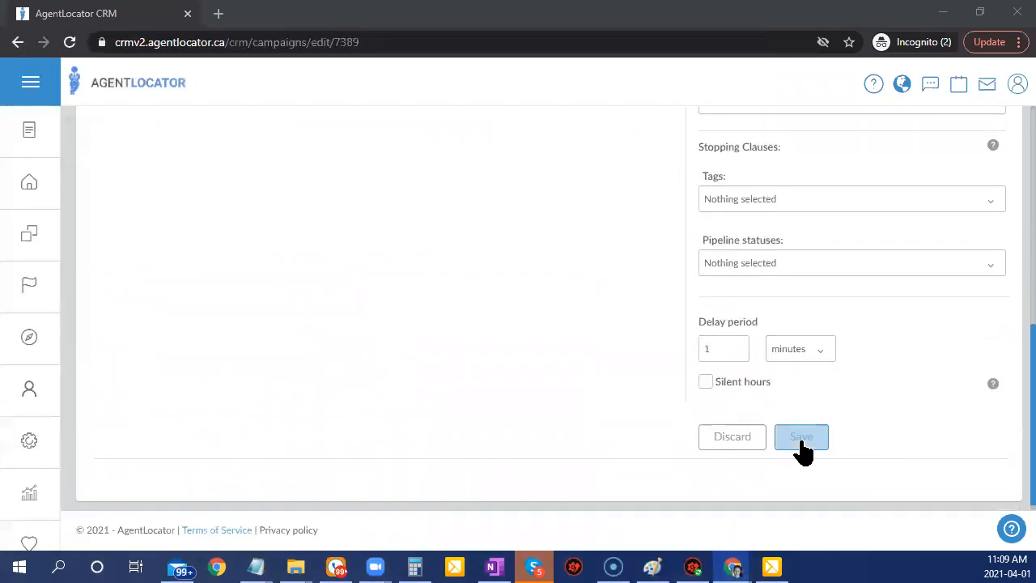
pyautogui.click(801, 437)
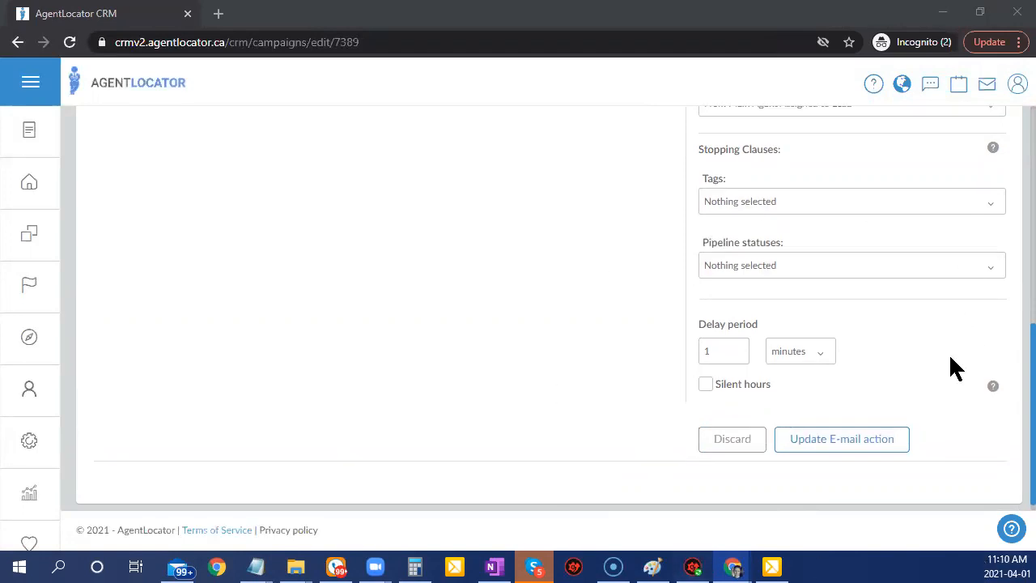
# Bring up the add-action choices below the e-mail node.
pyautogui.scroll(3, 951, 360)
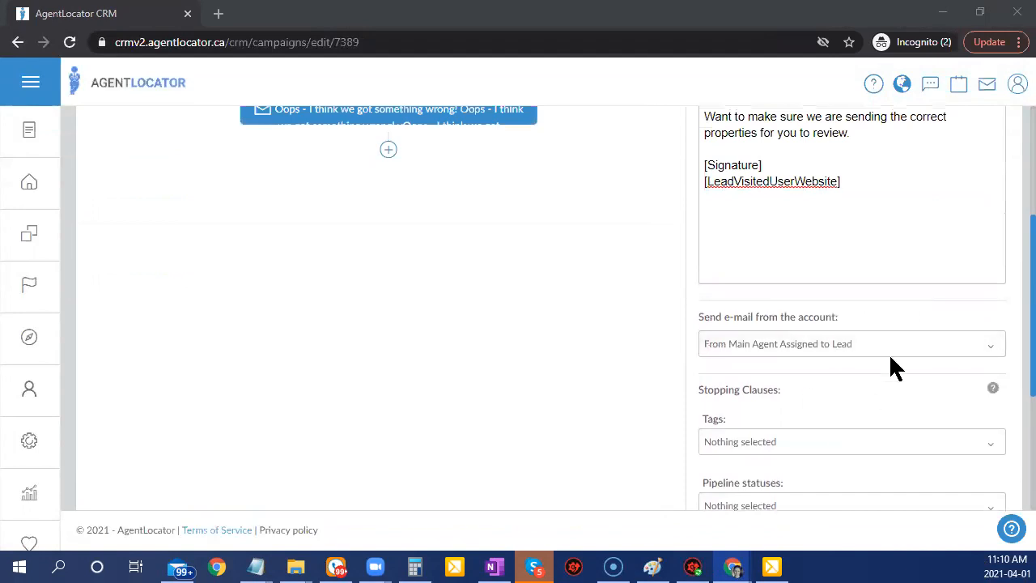
pyautogui.scroll(2, 891, 366)
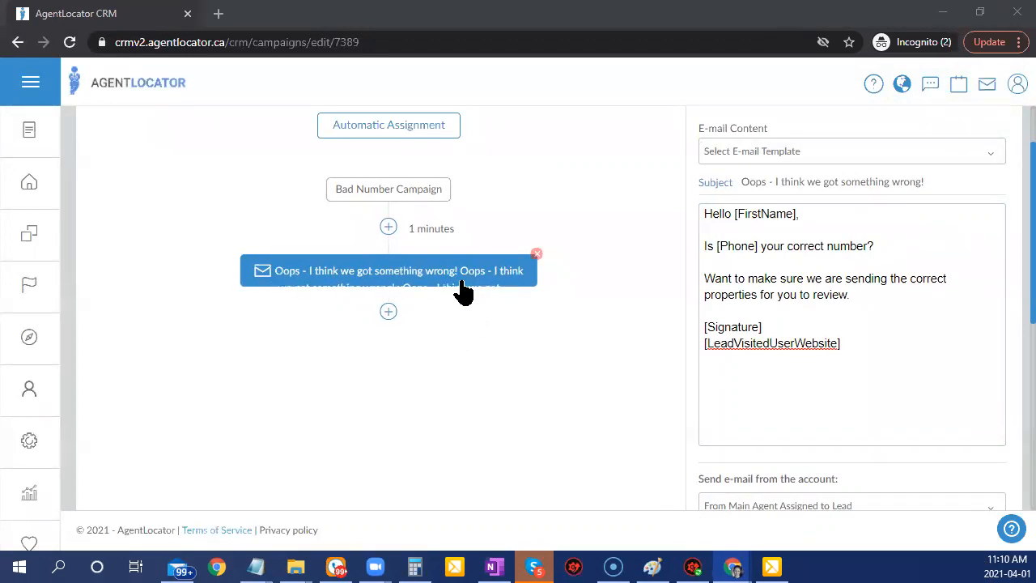
pyautogui.click(389, 312)
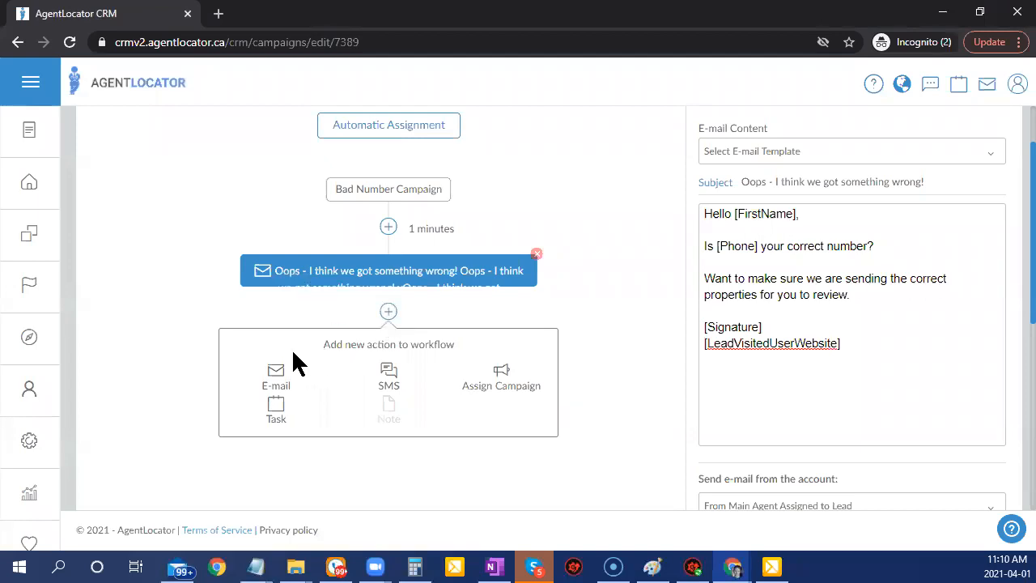
# Add a second e-mail action with subject 'Where is your favorite location?'.
pyautogui.click(276, 378)
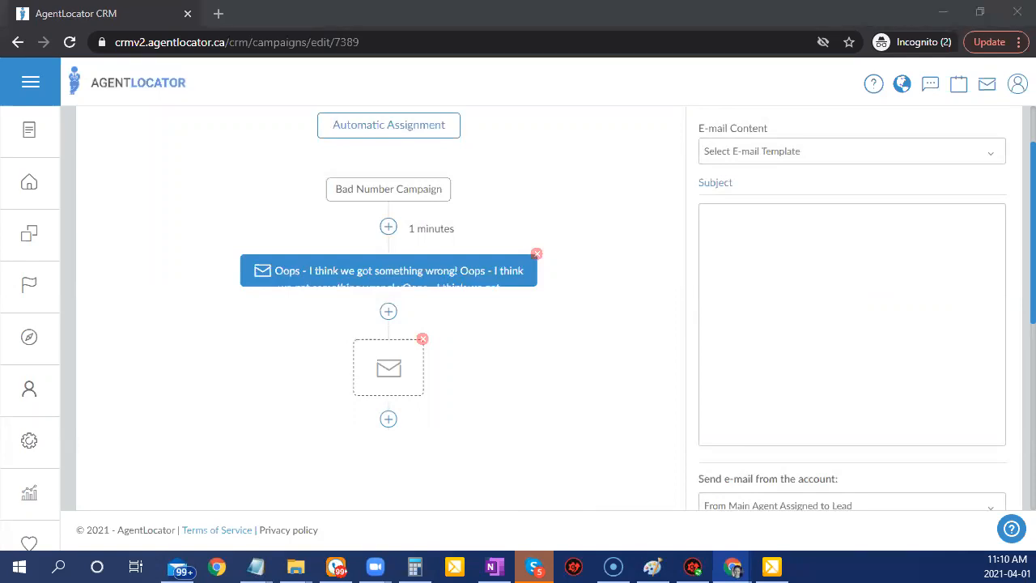
pyautogui.click(776, 189)
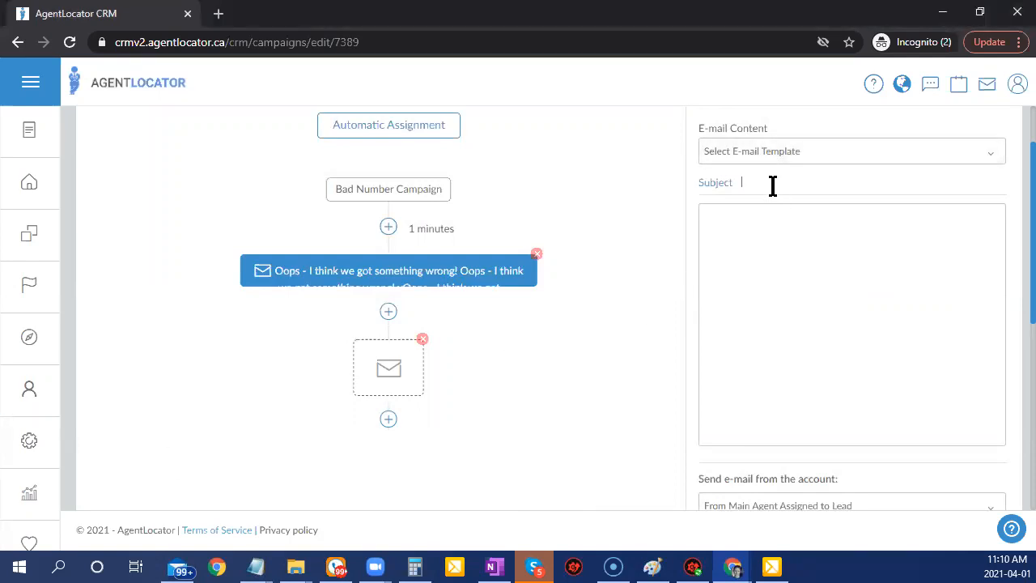
pyautogui.click(768, 188)
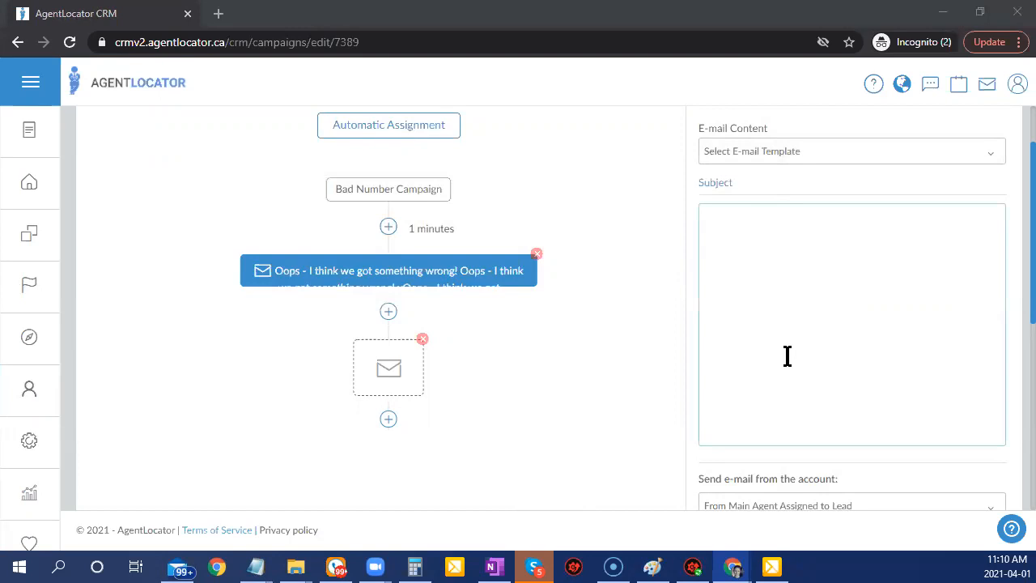
pyautogui.click(793, 190)
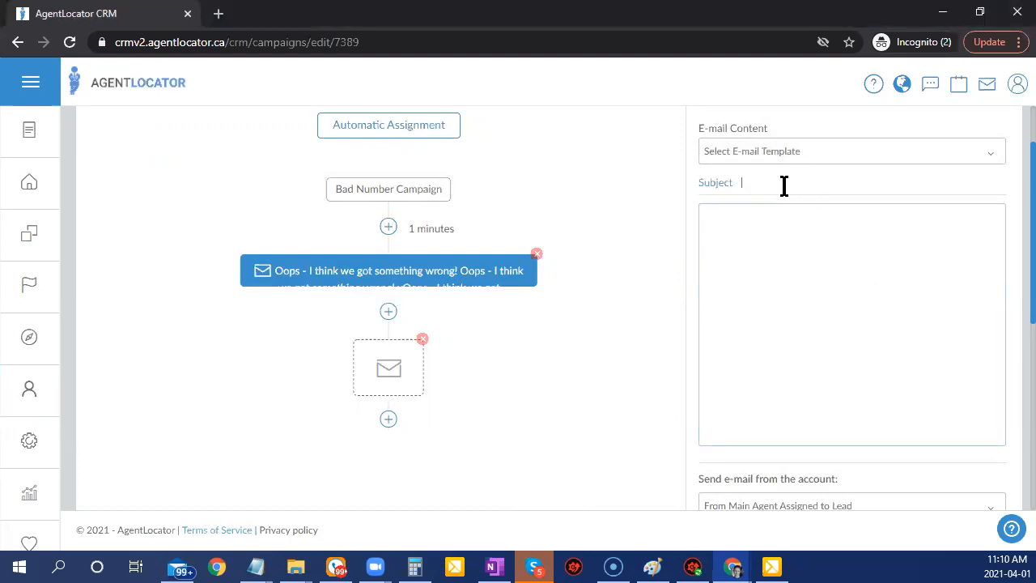
pyautogui.write('Where is your favorite location?')
# Paste the phone and future-plans follow-up body, joining the 'looking in' line to the one above.
pyautogui.click(702, 251)
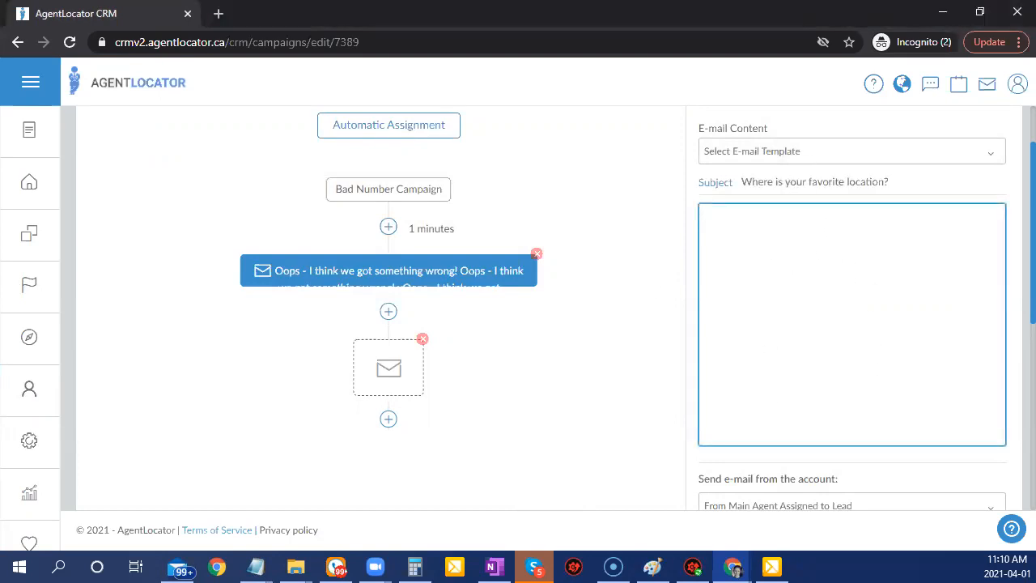
pyautogui.hotkey('alt', 'Tab')
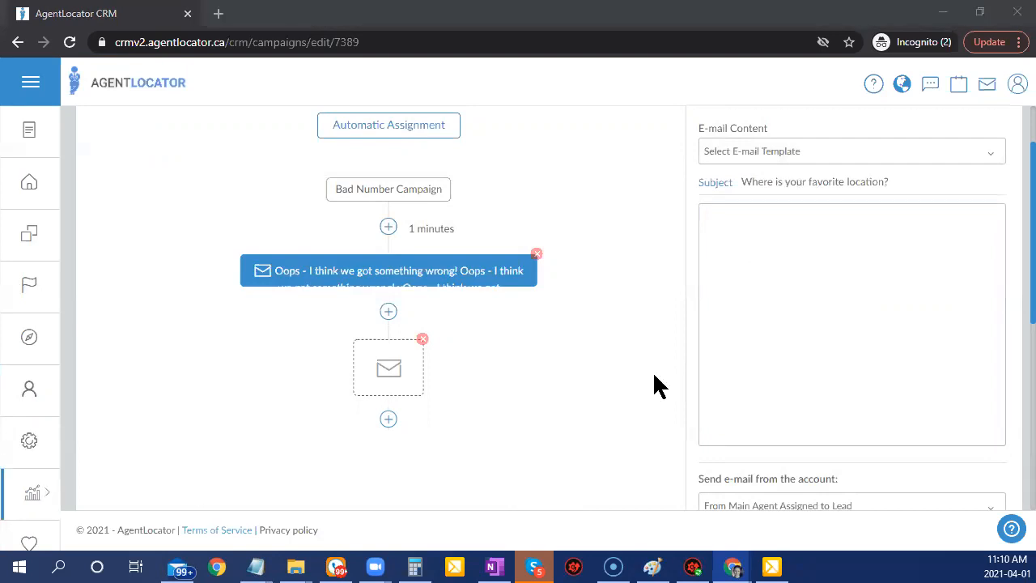
pyautogui.click(782, 243)
pyautogui.write('Hello [FirstName],  Just checking in one more time, is [Phone] your correct number?  We still want to make sure your property search and the area you are looking in is accurate.  Do you have future plans?  [Signature] [LeadVisitedUserWebsite]')
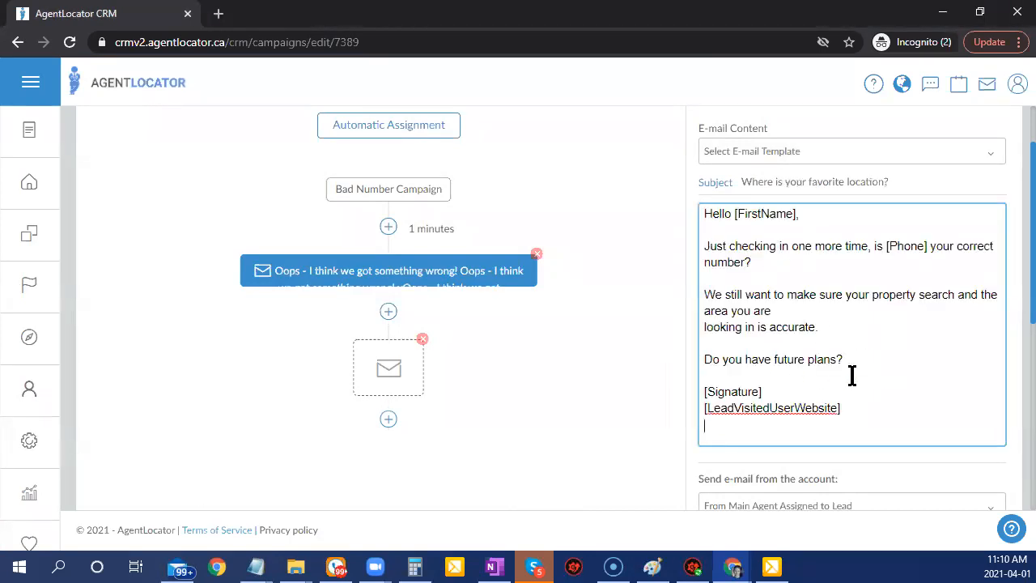
pyautogui.click(703, 327)
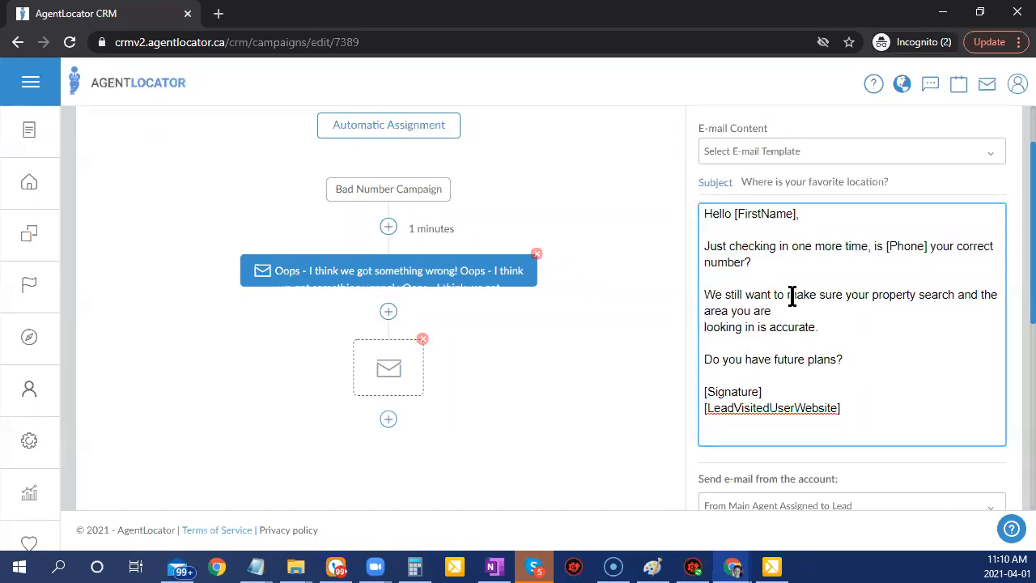
pyautogui.press('BackSpace')
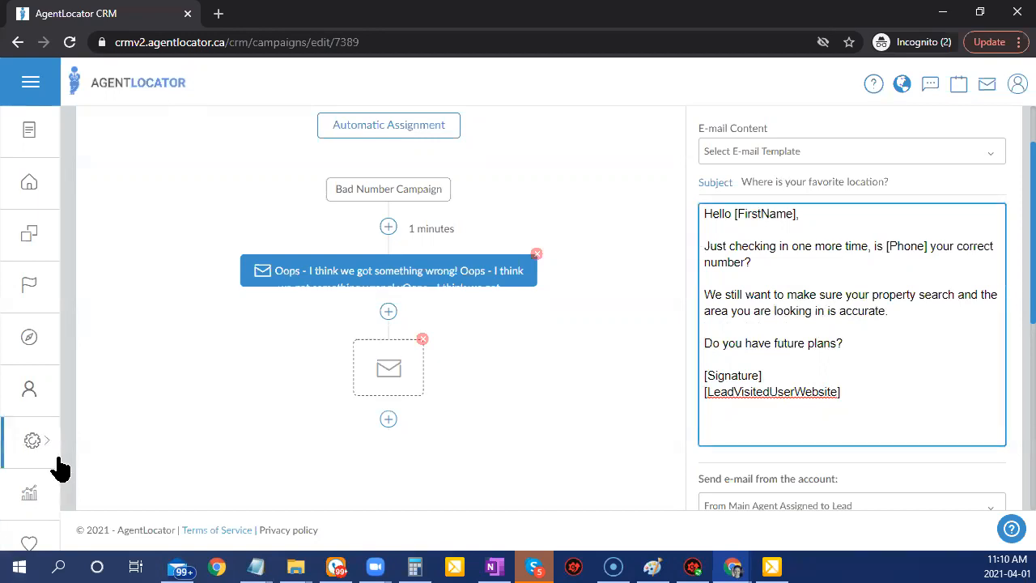
# Change the e-mail's delay unit from minutes to days, giving a 1-day wait, and save.
pyautogui.scroll(-2, 999, 370)
pyautogui.scroll(-2, 988, 387)
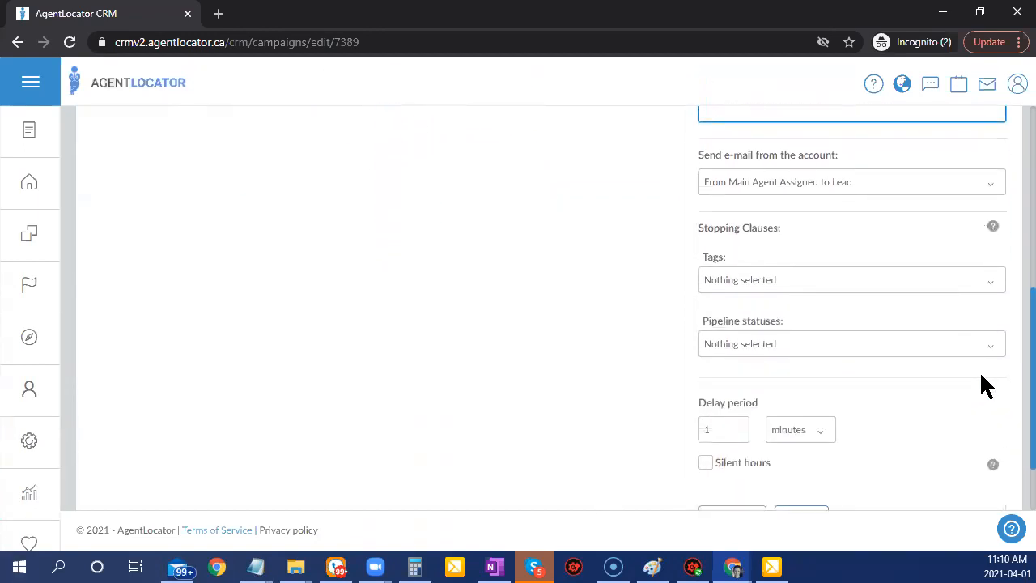
pyautogui.click(794, 437)
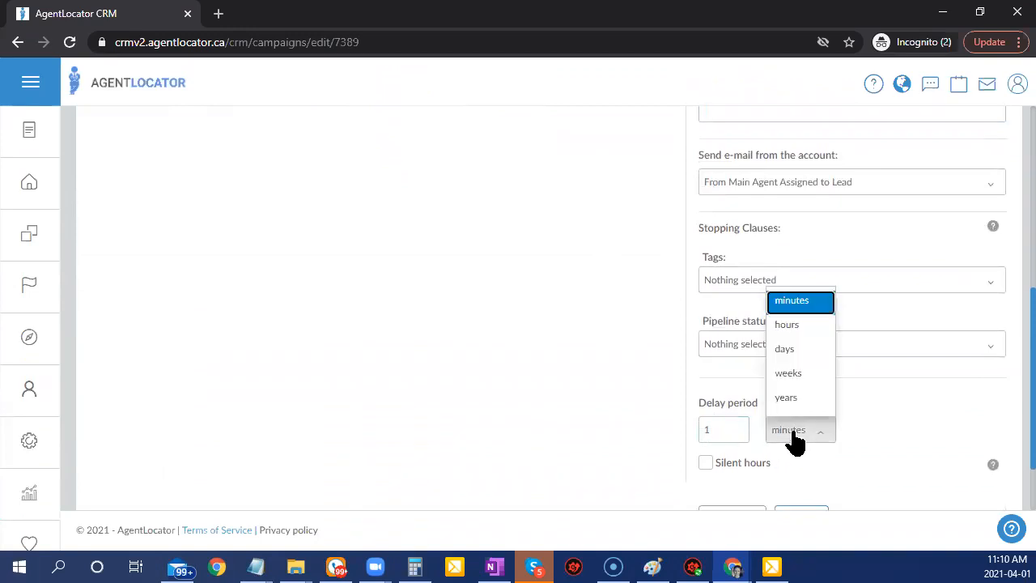
pyautogui.click(798, 350)
pyautogui.scroll(-1, 923, 397)
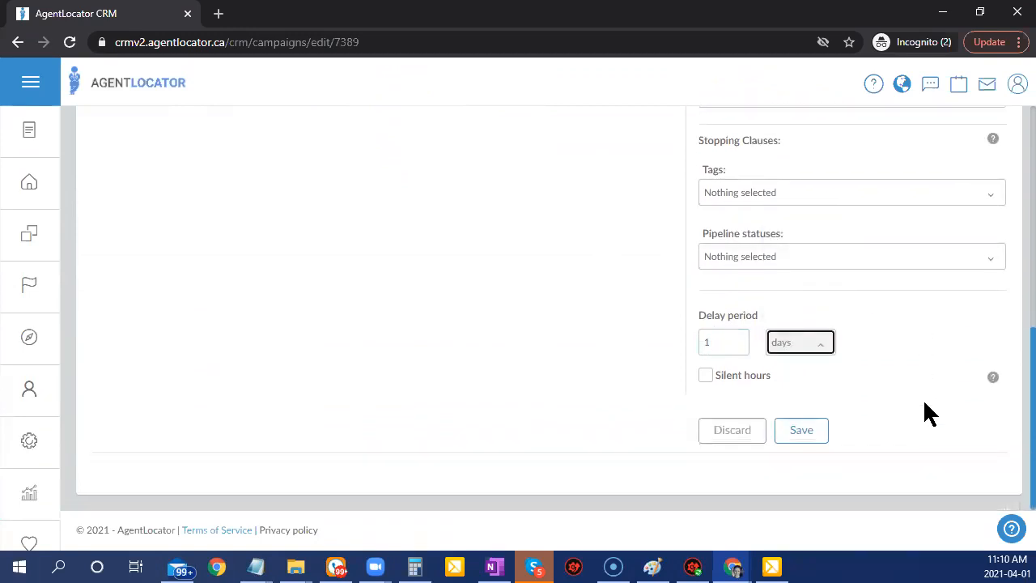
pyautogui.click(801, 430)
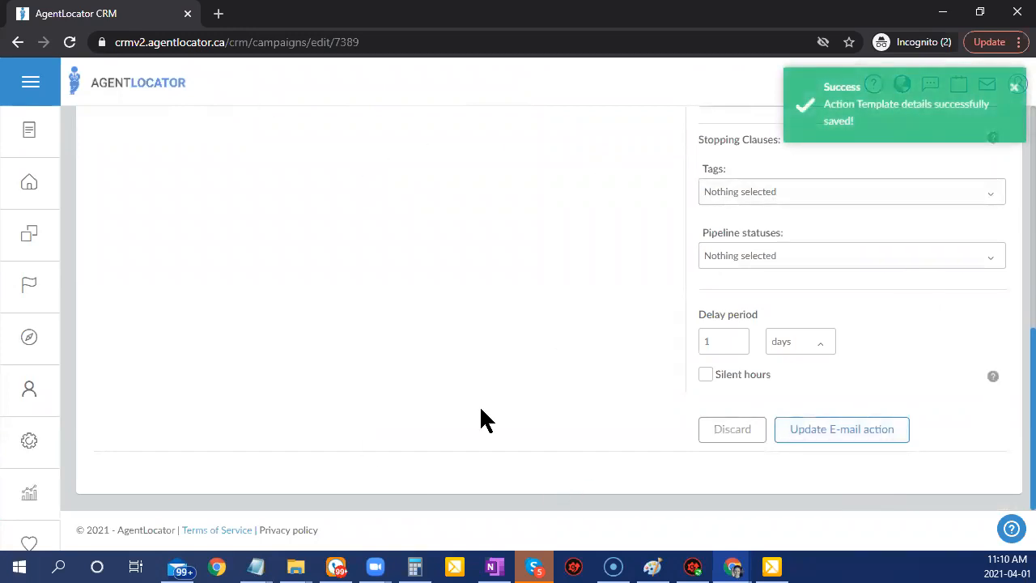
pyautogui.scroll(3, 481, 419)
pyautogui.scroll(1, 174, 502)
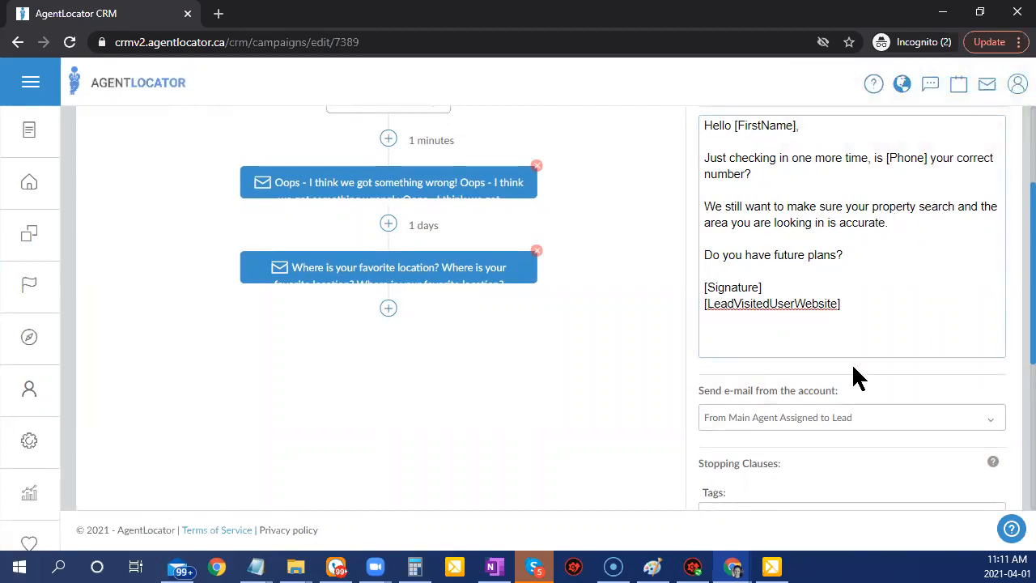
pyautogui.scroll(2, 848, 389)
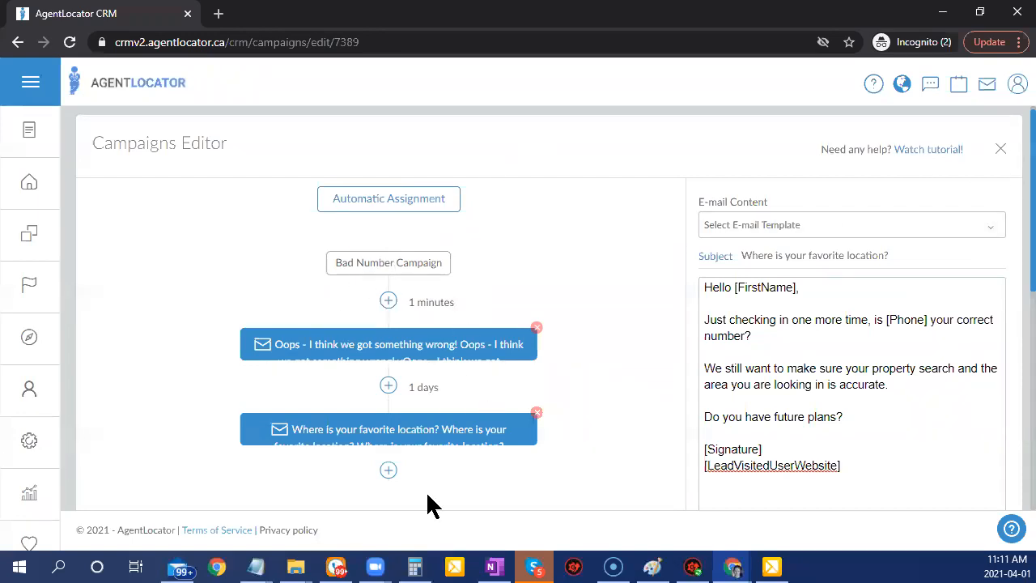
# From the Leads list filtered to '#1 New Lead - 0 Calls Logged', open the top lead.
pyautogui.click(21, 188)
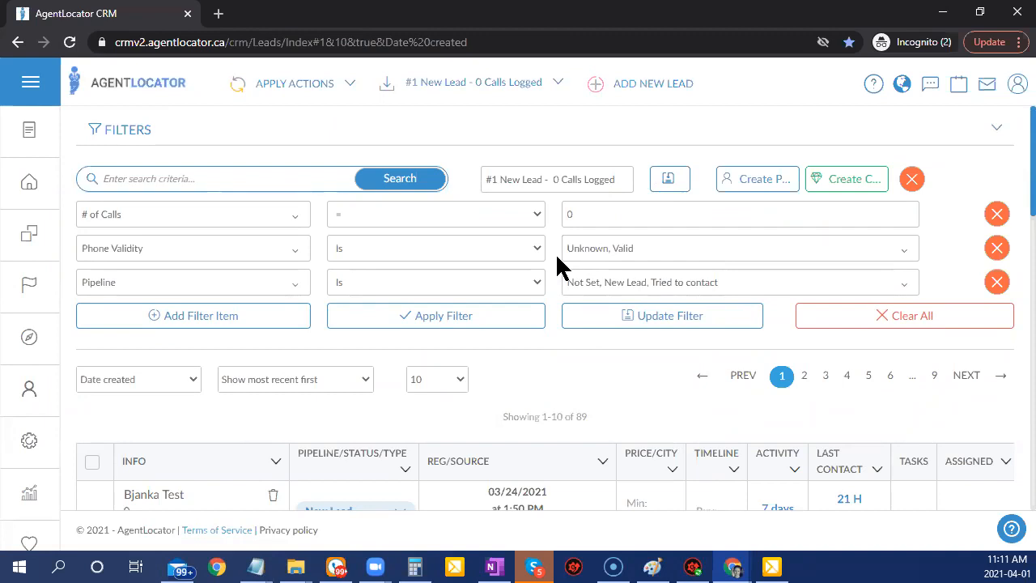
pyautogui.scroll(-2, 557, 258)
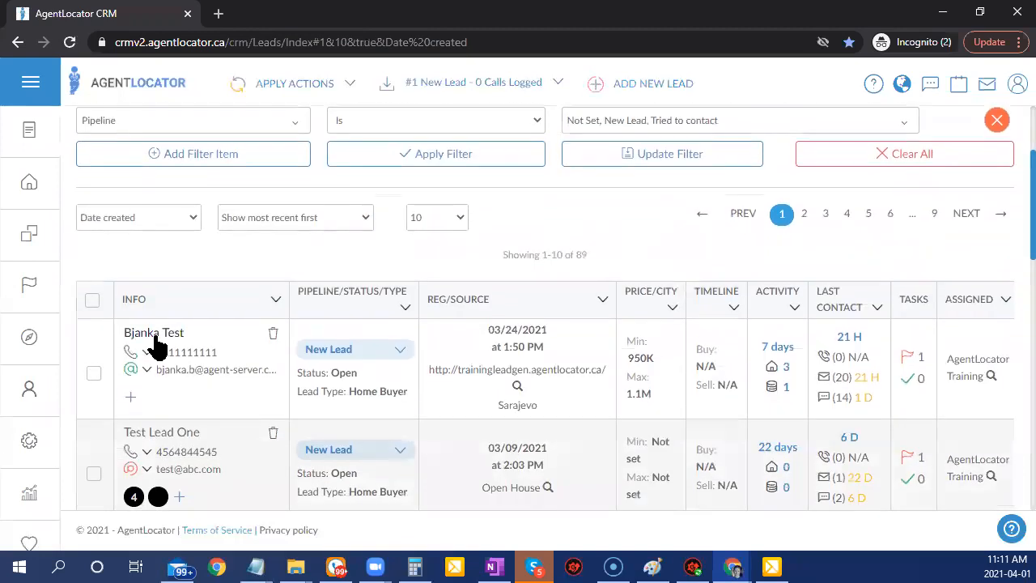
pyautogui.click(155, 333)
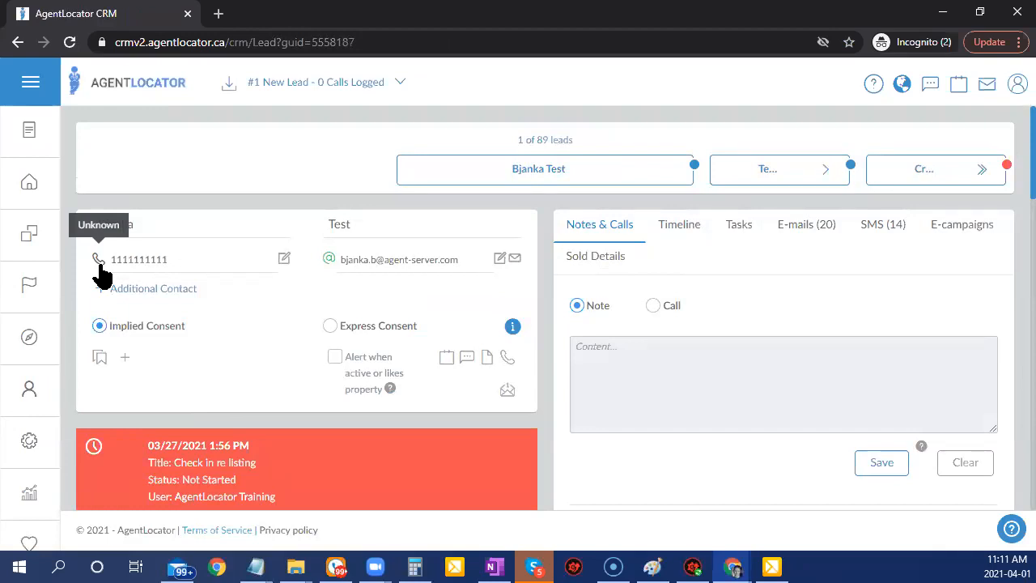
# Assign the Bad Number Campaign to the lead from its E-campaigns tab and confirm.
pyautogui.click(959, 229)
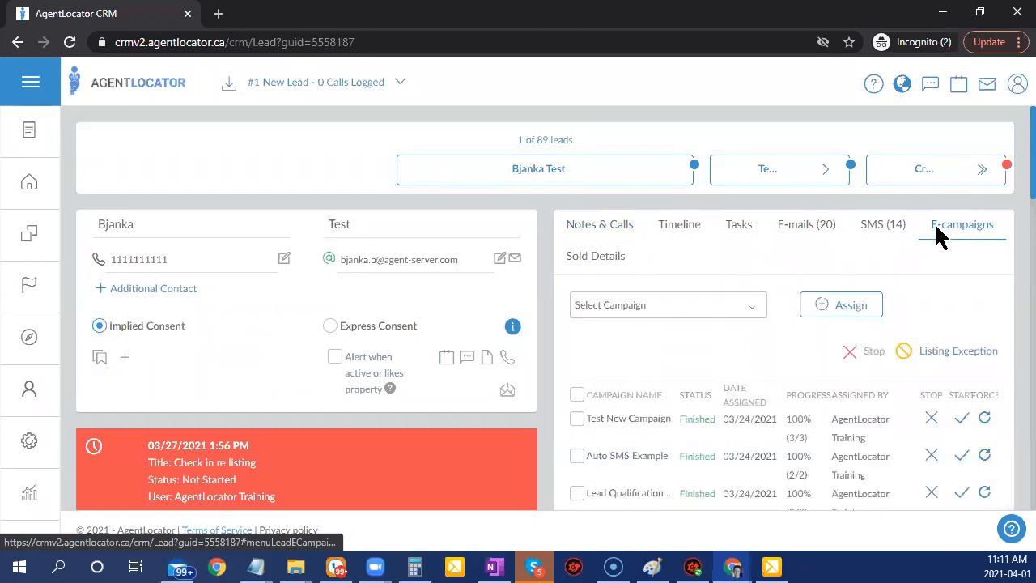
pyautogui.click(710, 308)
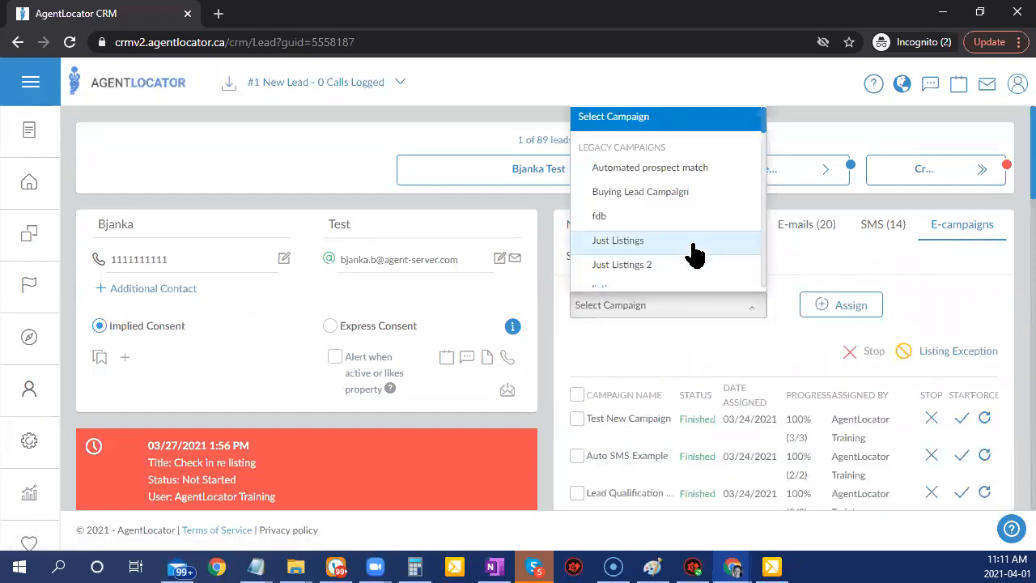
pyautogui.scroll(-2, 688, 254)
pyautogui.scroll(-3, 595, 206)
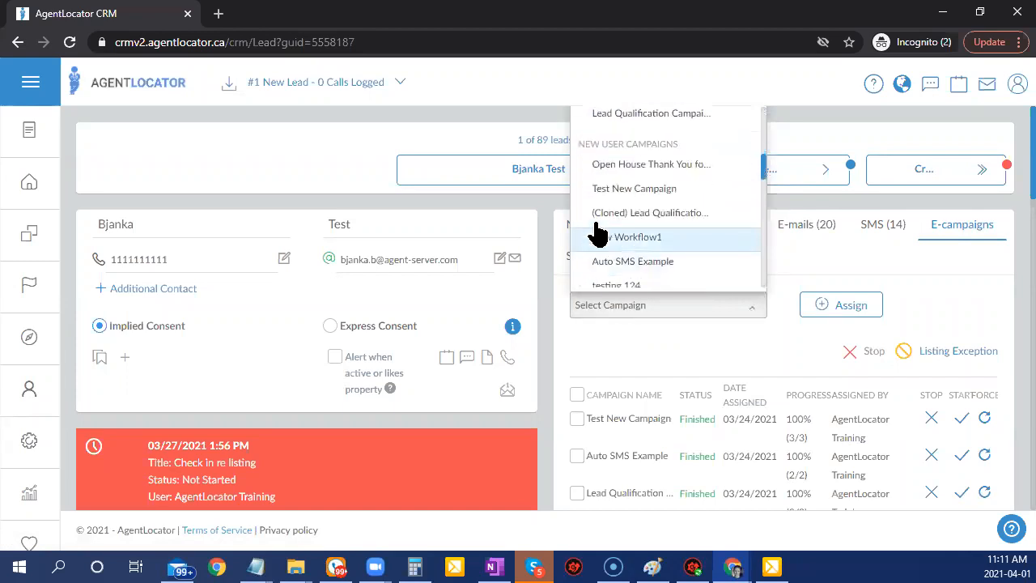
pyautogui.scroll(-3, 666, 243)
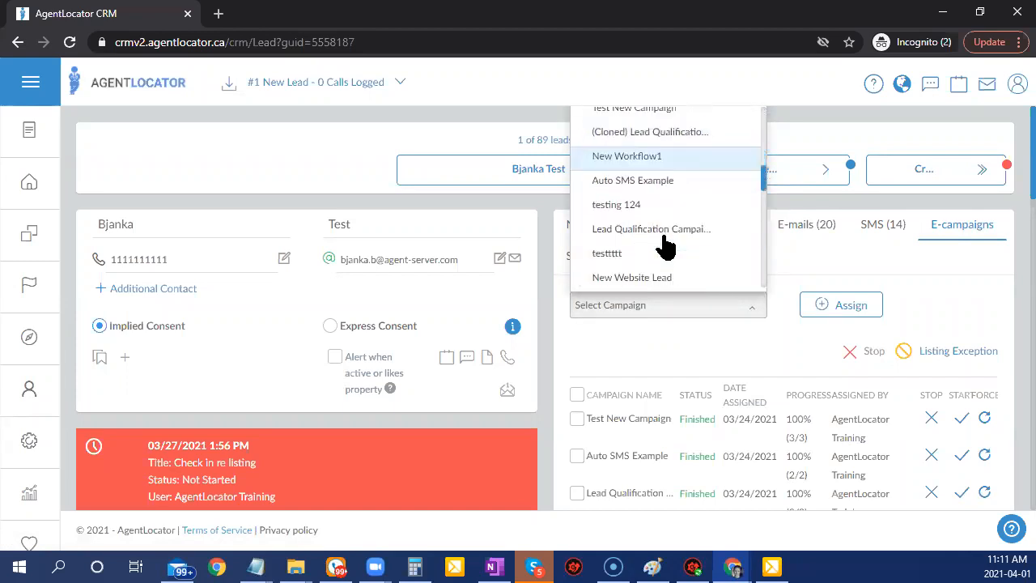
pyautogui.scroll(-5, 665, 247)
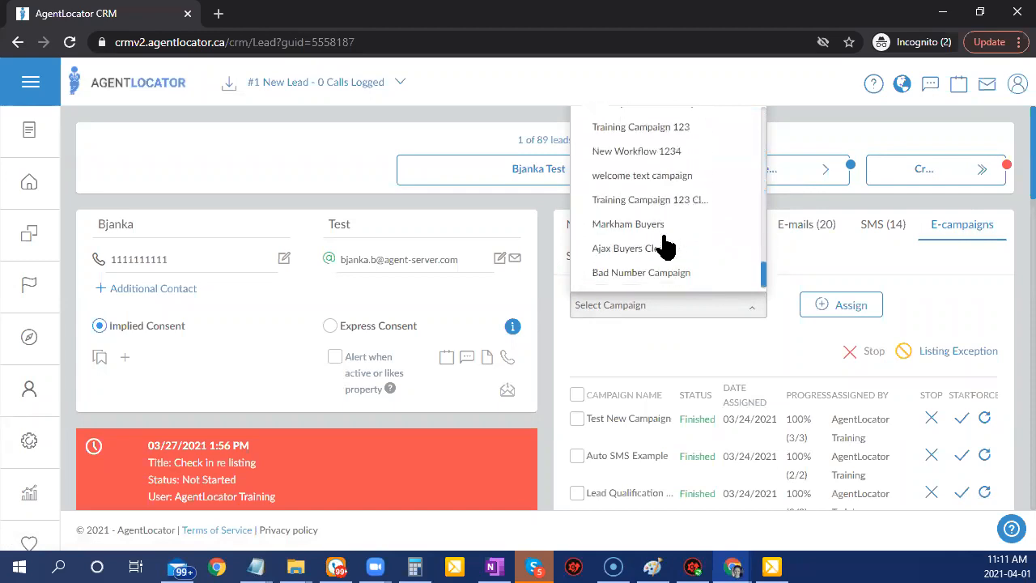
pyautogui.click(640, 274)
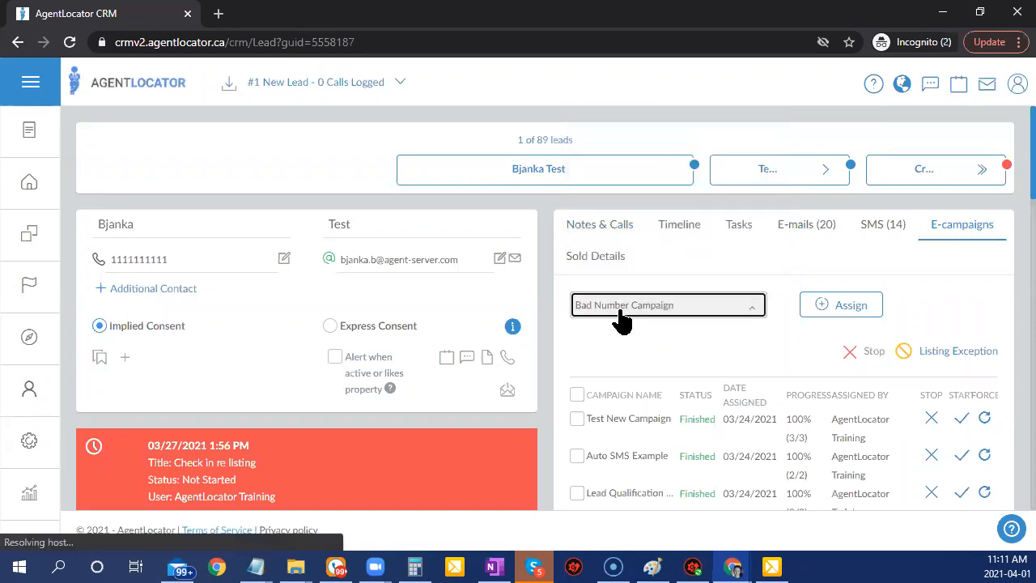
pyautogui.click(831, 313)
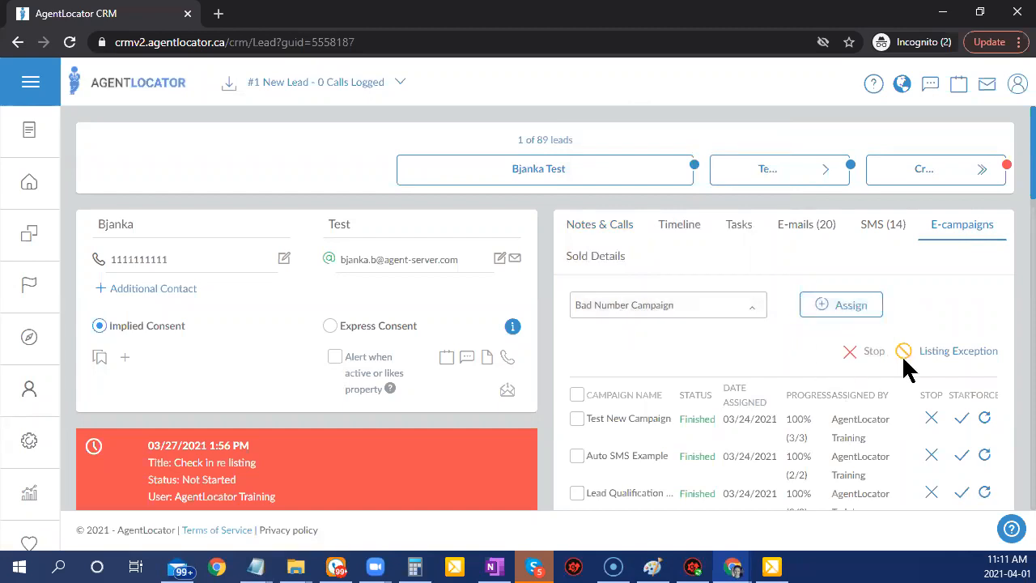
pyautogui.click(506, 417)
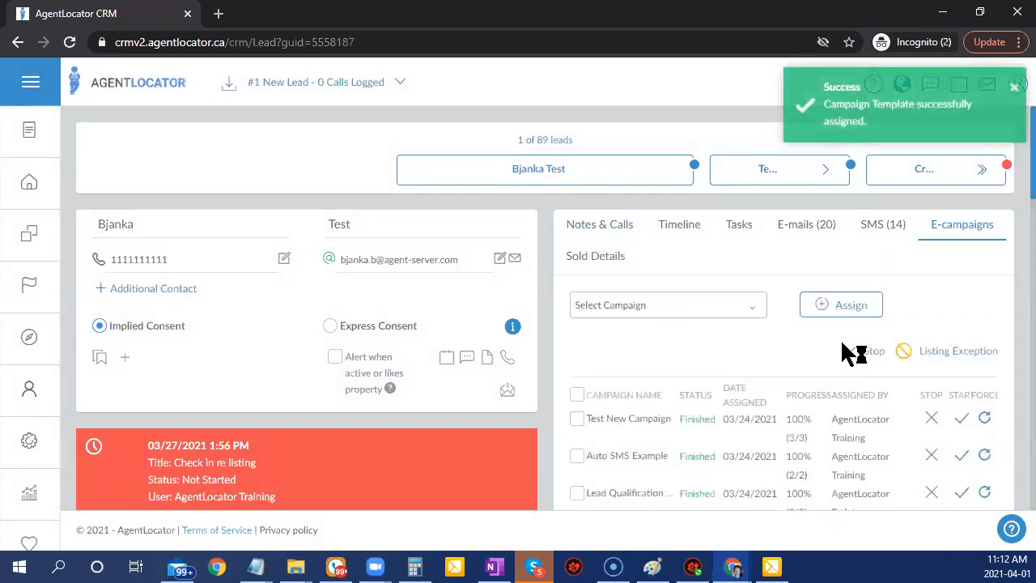
# Expand the Bad Number Campaign row to show it ongoing at 0% (0/2) with two scheduled e-mails.
pyautogui.scroll(-1, 1001, 333)
pyautogui.scroll(-1, 1001, 334)
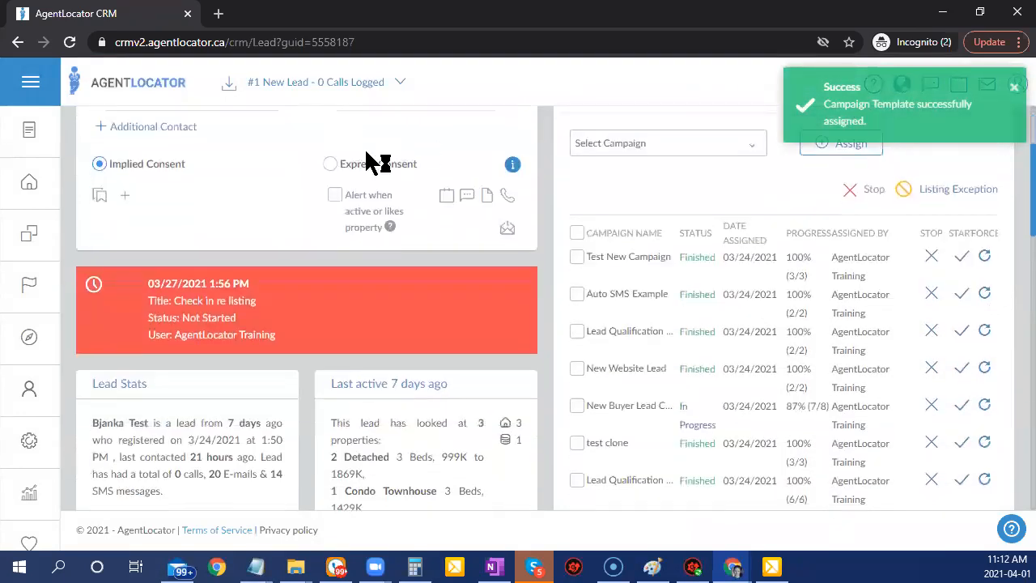
pyautogui.scroll(1, 836, 388)
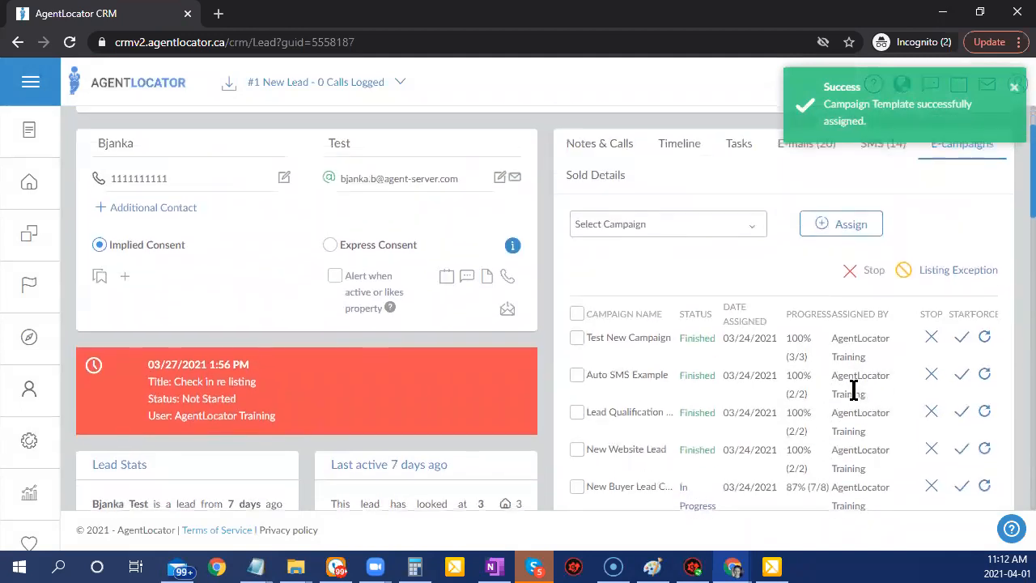
pyautogui.scroll(-3, 807, 329)
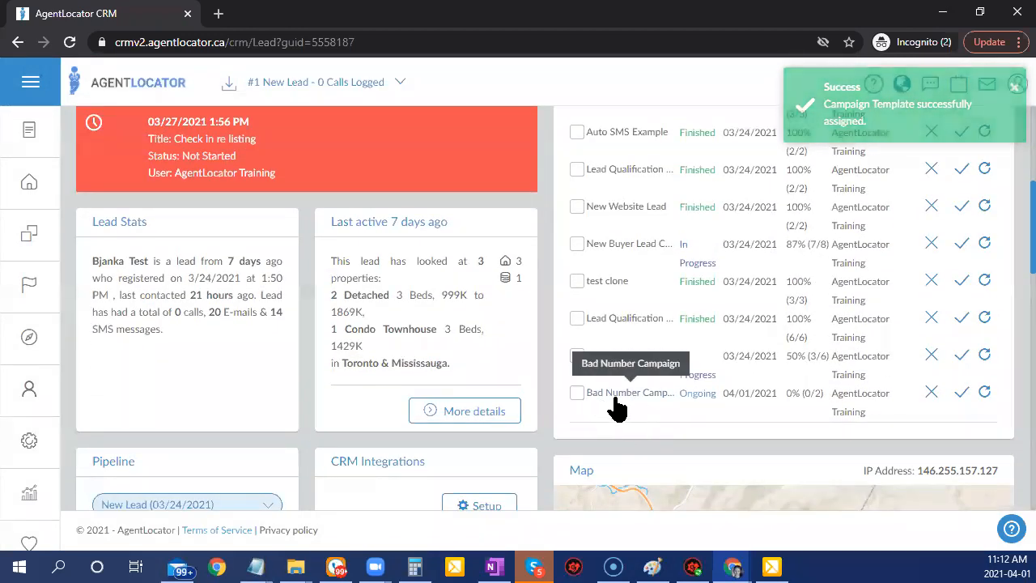
pyautogui.click(633, 401)
pyautogui.scroll(-3, 838, 375)
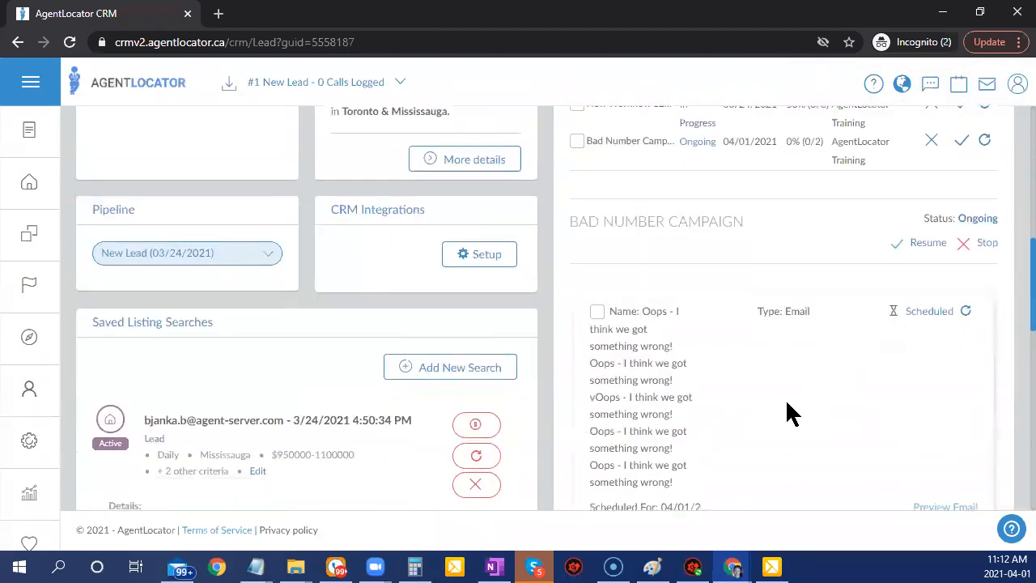
pyautogui.scroll(-2, 787, 402)
pyautogui.scroll(-1, 735, 463)
pyautogui.scroll(2, 731, 456)
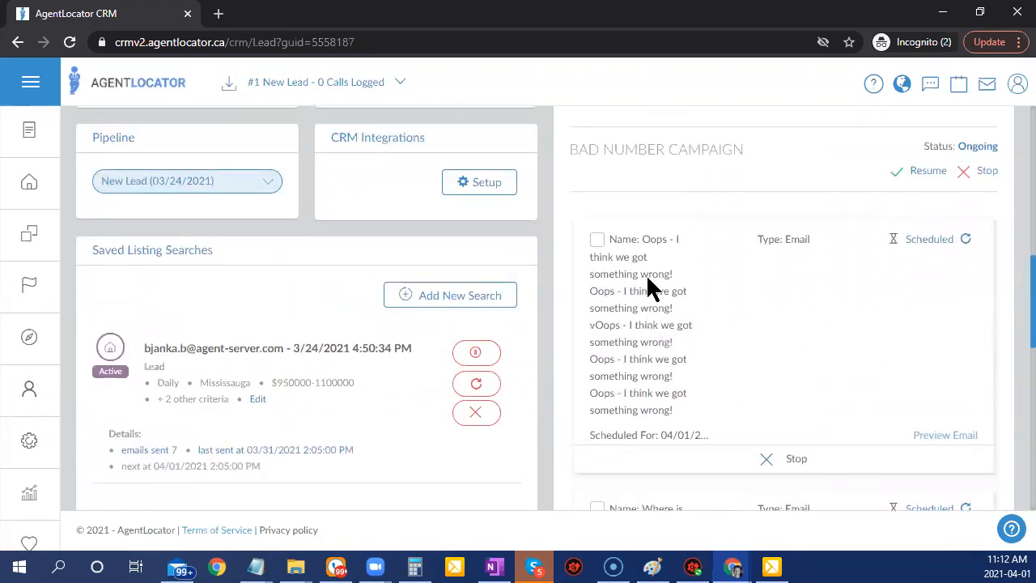
pyautogui.scroll(-1, 678, 390)
pyautogui.scroll(-1, 682, 389)
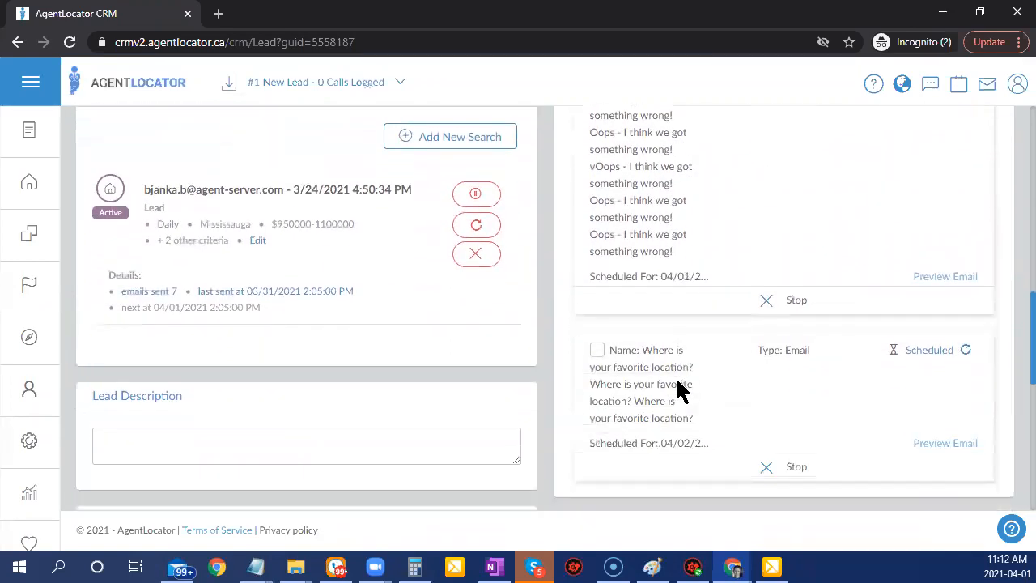
pyautogui.scroll(4, 215, 340)
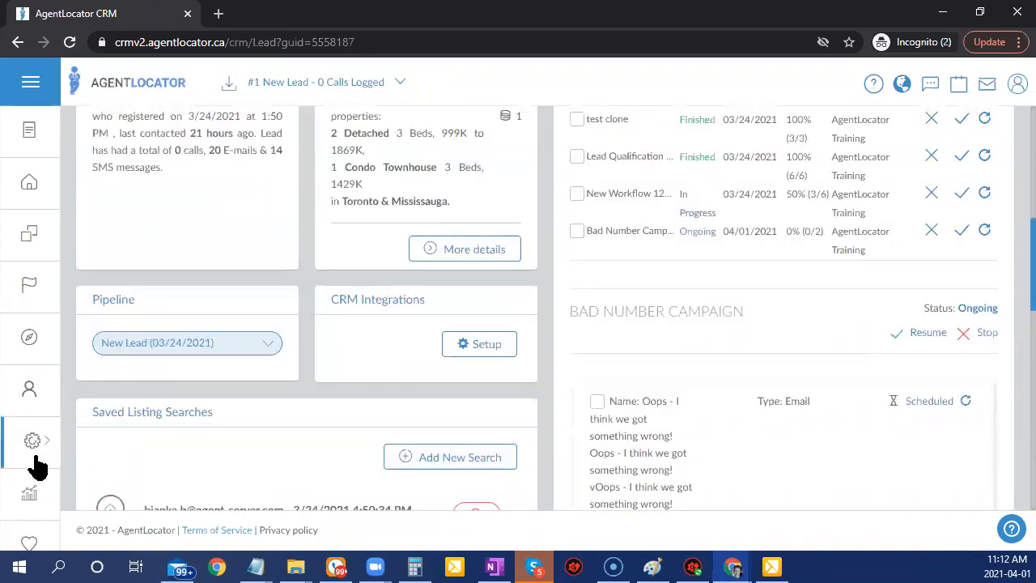
pyautogui.click(32, 454)
# Edit the Bad Number Campaign's Oops e-mail step with a replacement subject and save it.
pyautogui.click(113, 166)
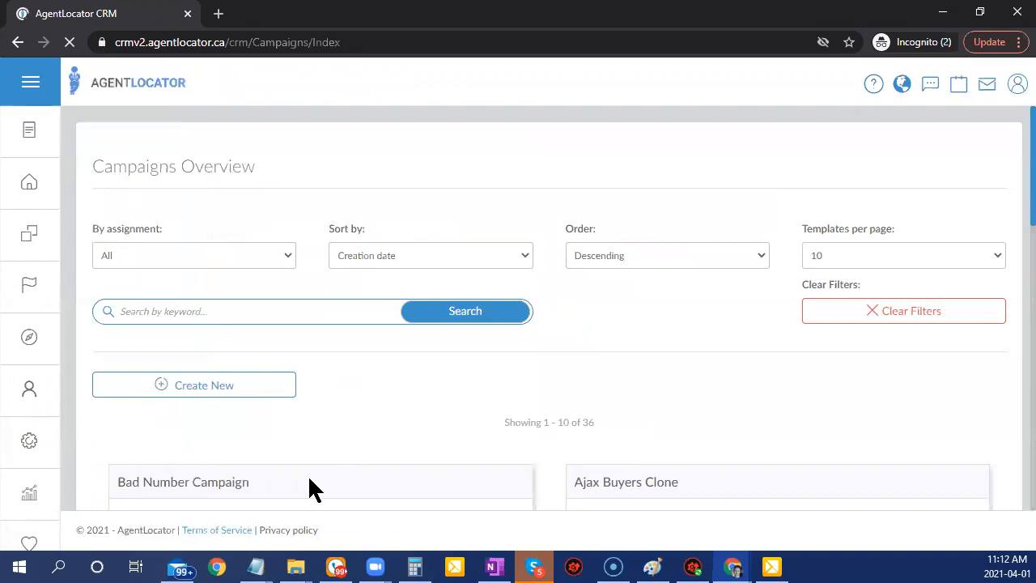
pyautogui.scroll(-1, 309, 478)
pyautogui.scroll(-4, 247, 468)
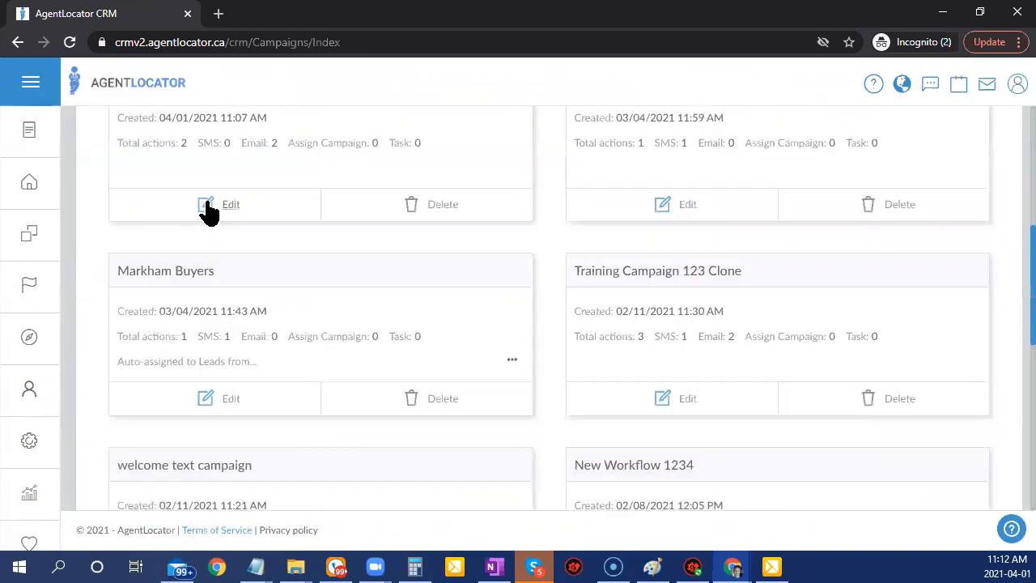
pyautogui.click(224, 207)
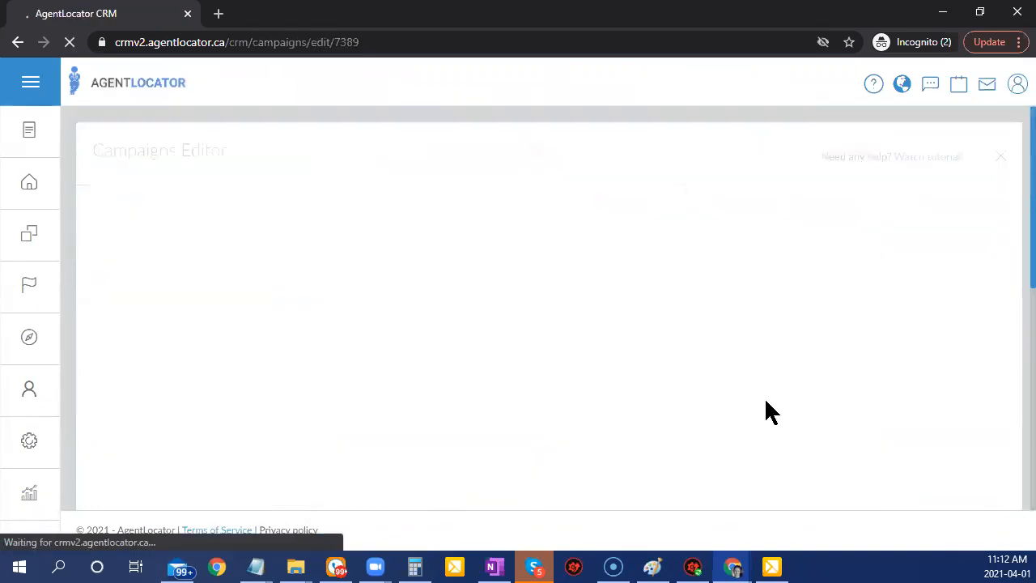
pyautogui.scroll(-1, 485, 323)
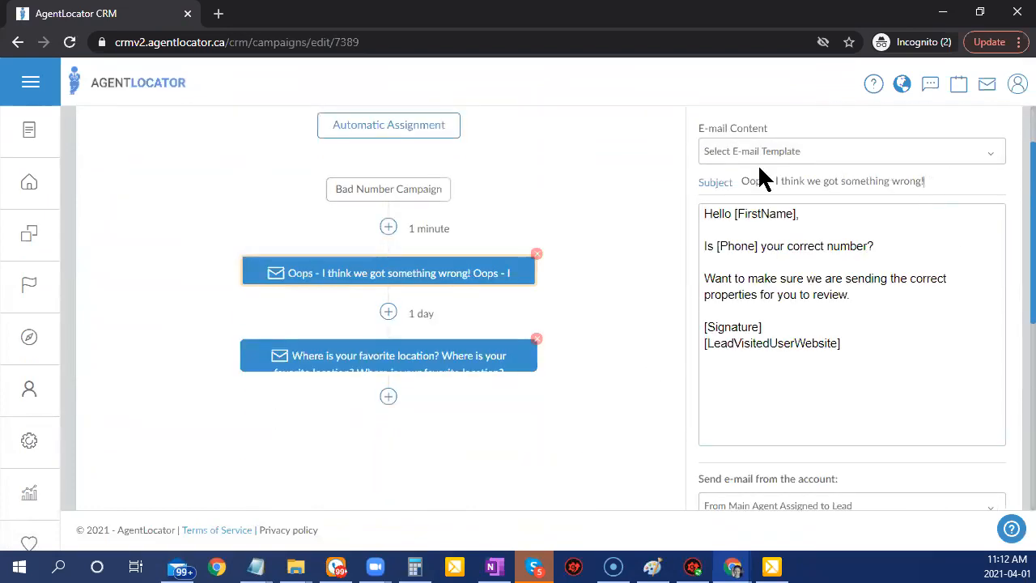
pyautogui.moveTo(759, 167); pyautogui.dragTo(684, 168)
pyautogui.hotkey('ctrl', 'c')
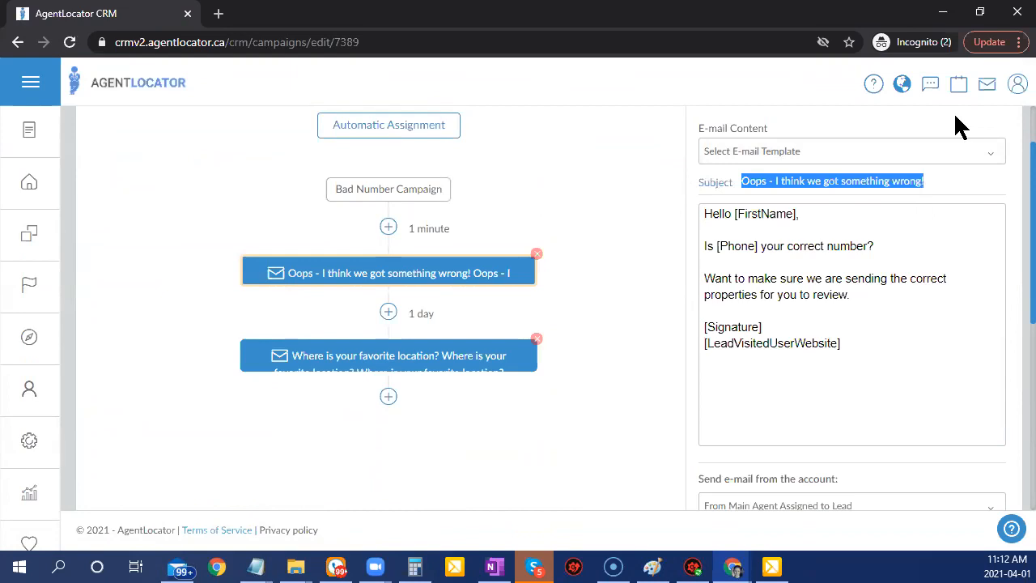
pyautogui.press('BackSpace')
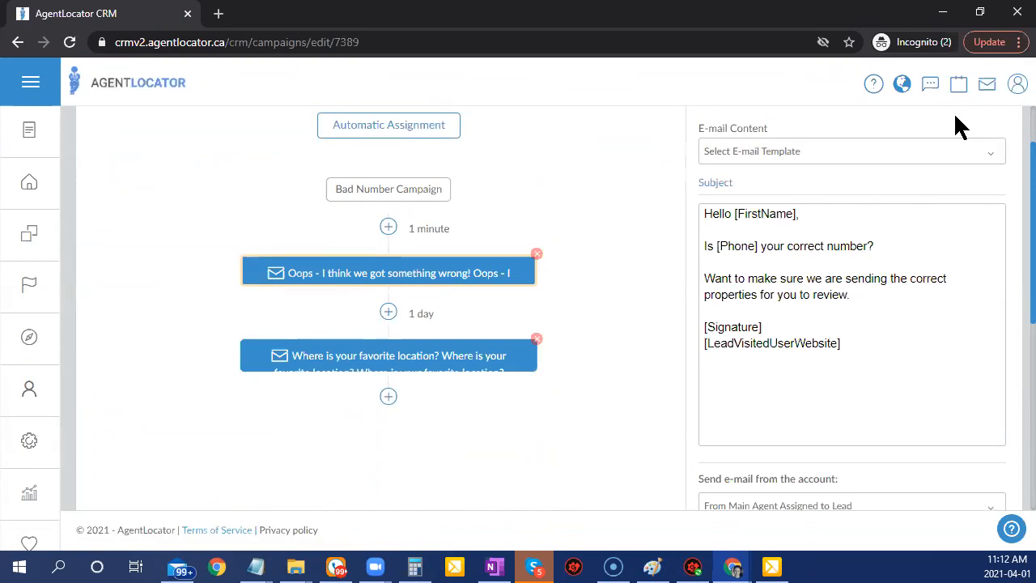
pyautogui.hotkey('ctrl', 'v')
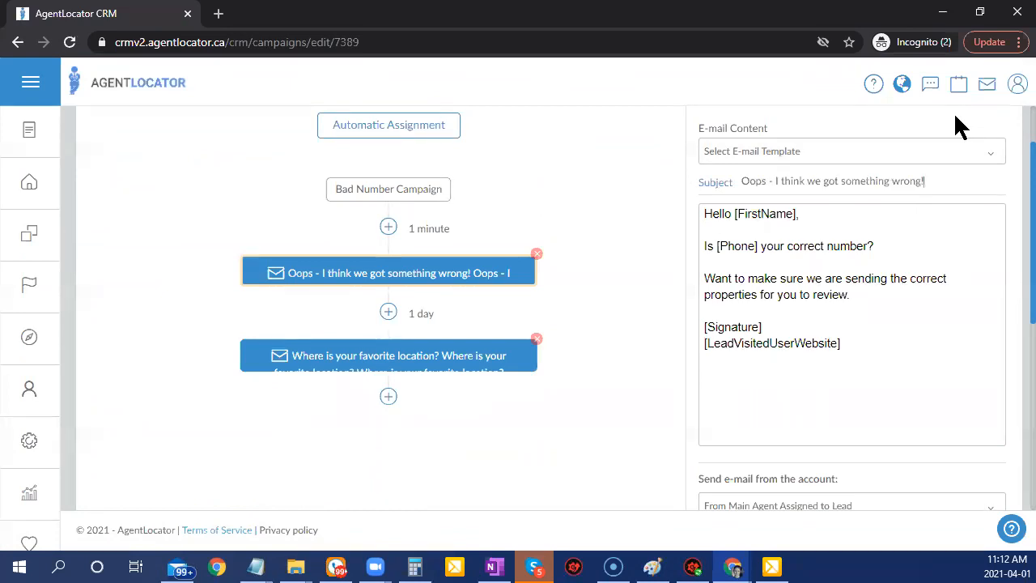
pyautogui.click(995, 388)
pyautogui.scroll(-5, 913, 518)
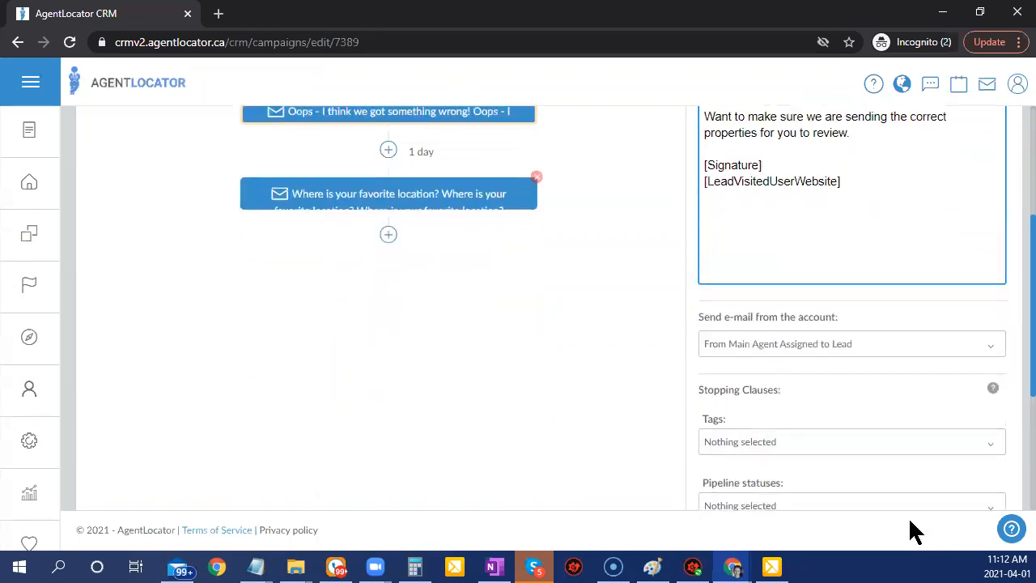
pyautogui.click(874, 440)
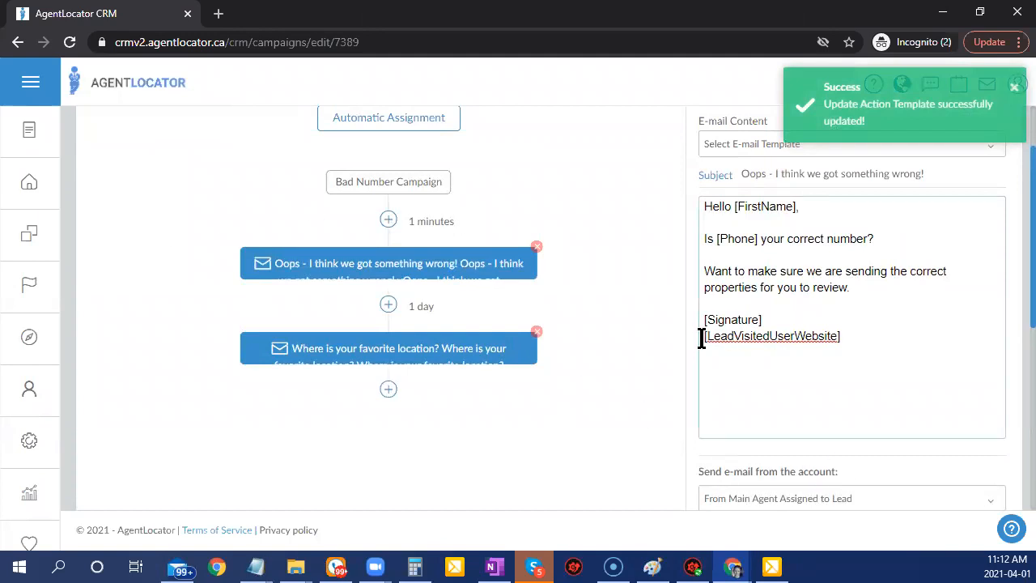
# Return to the leads list and reopen the first lead's record.
pyautogui.click(9, 193)
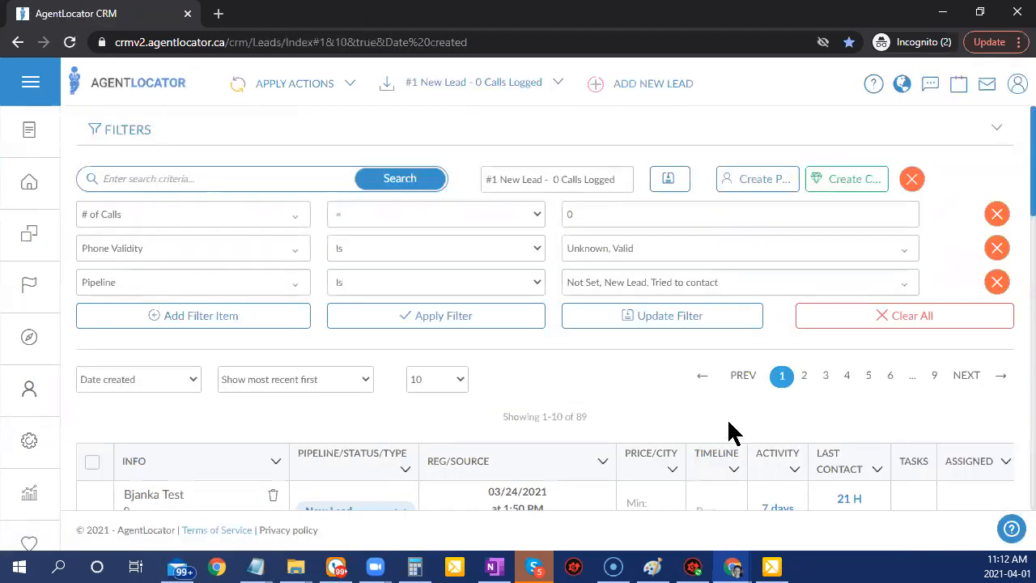
pyautogui.scroll(-2, 728, 433)
pyautogui.click(162, 334)
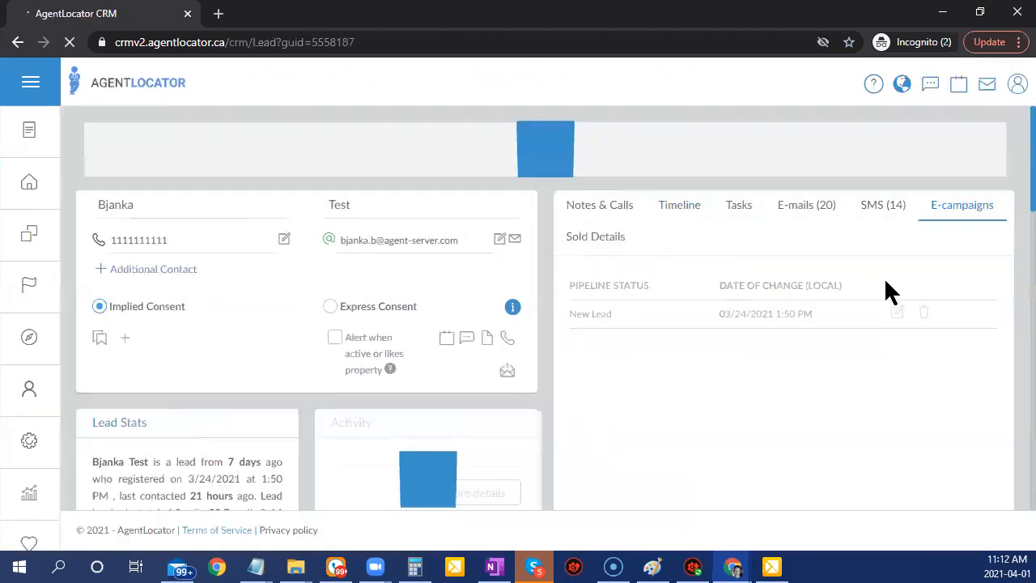
# Scroll to the Bad Number Campaign panel, which shows e-mails scheduled for 04/01 and 04/02.
pyautogui.scroll(-1, 729, 443)
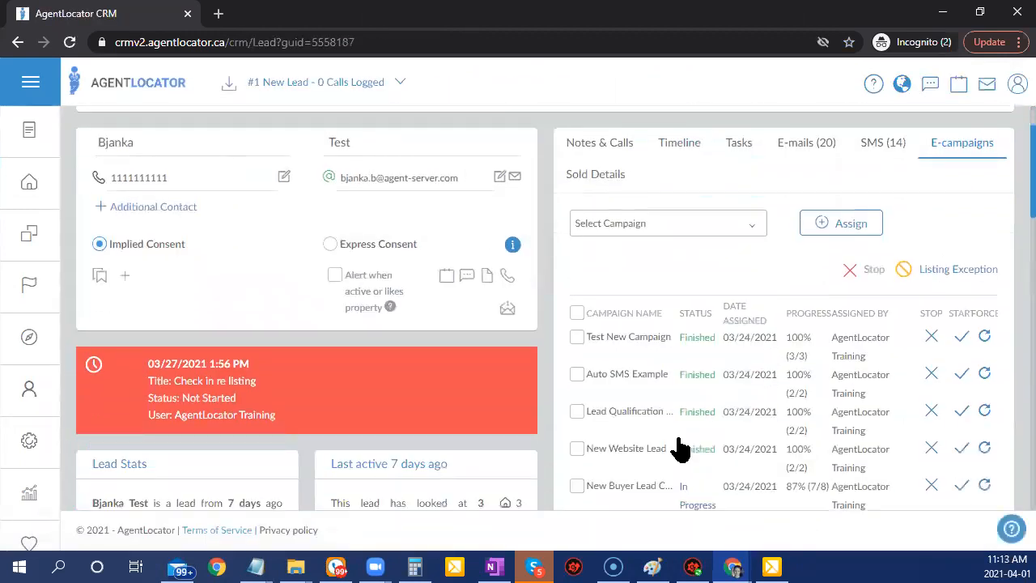
pyautogui.scroll(-3, 678, 449)
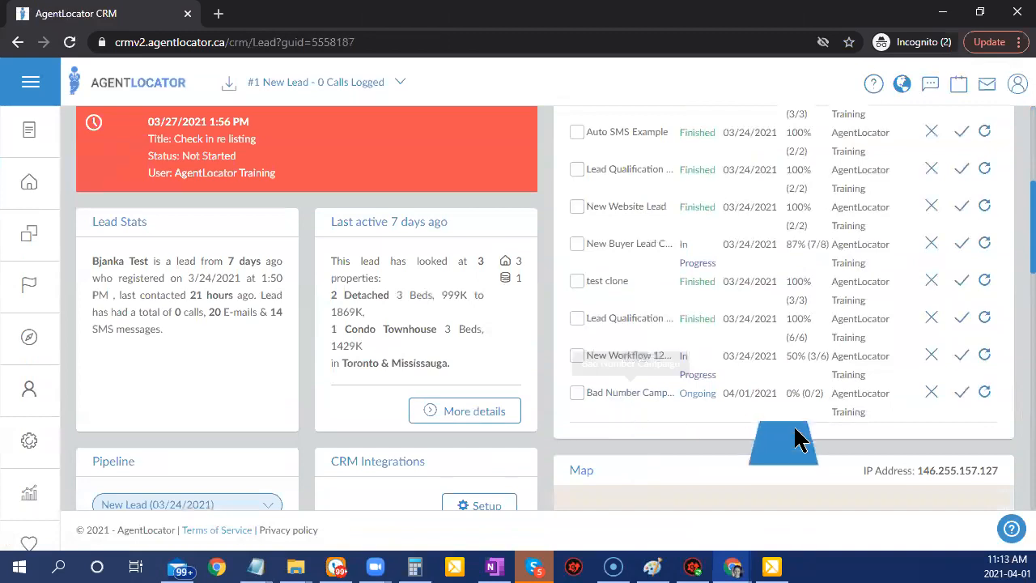
pyautogui.scroll(-3, 794, 433)
pyautogui.scroll(-2, 930, 429)
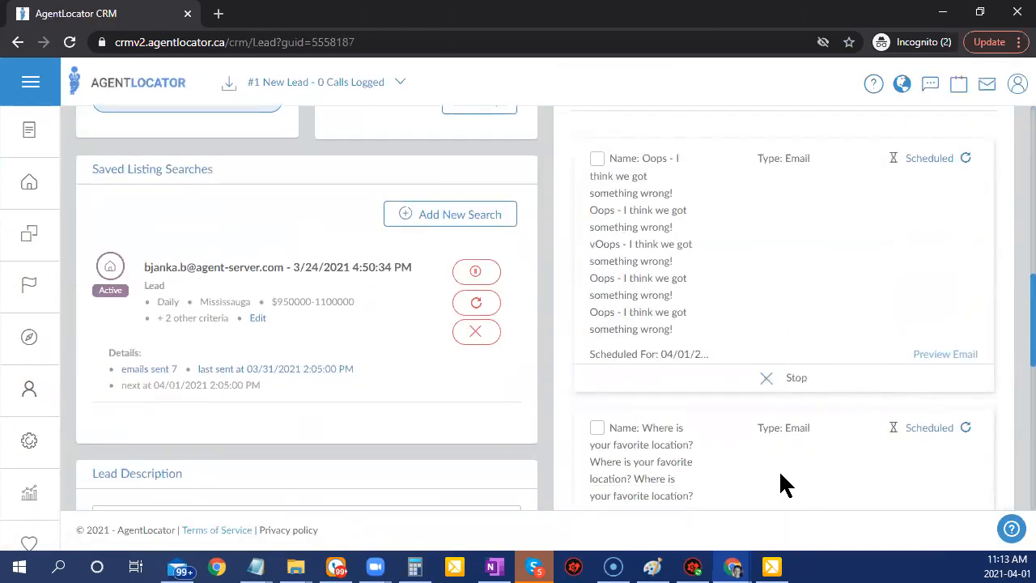
pyautogui.scroll(-1, 810, 478)
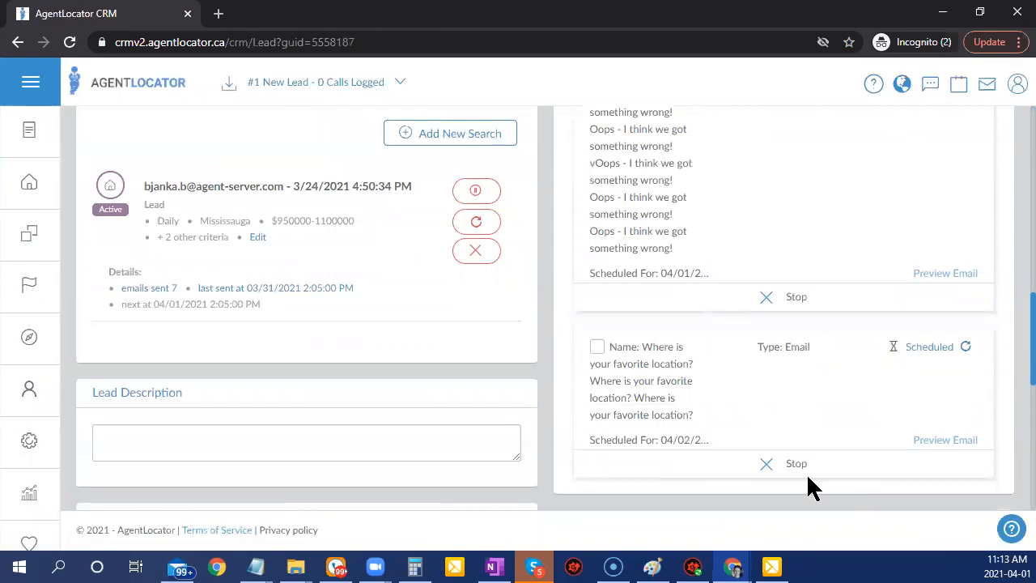
pyautogui.scroll(3, 809, 486)
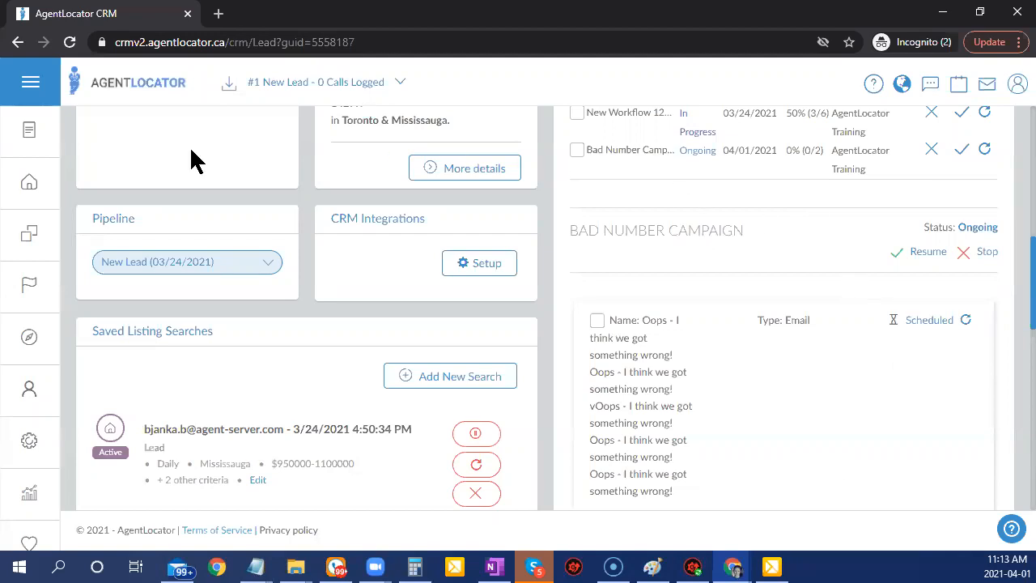
# Change the lead's pipeline stage from New Lead to Made contact and refresh the record.
pyautogui.click(177, 276)
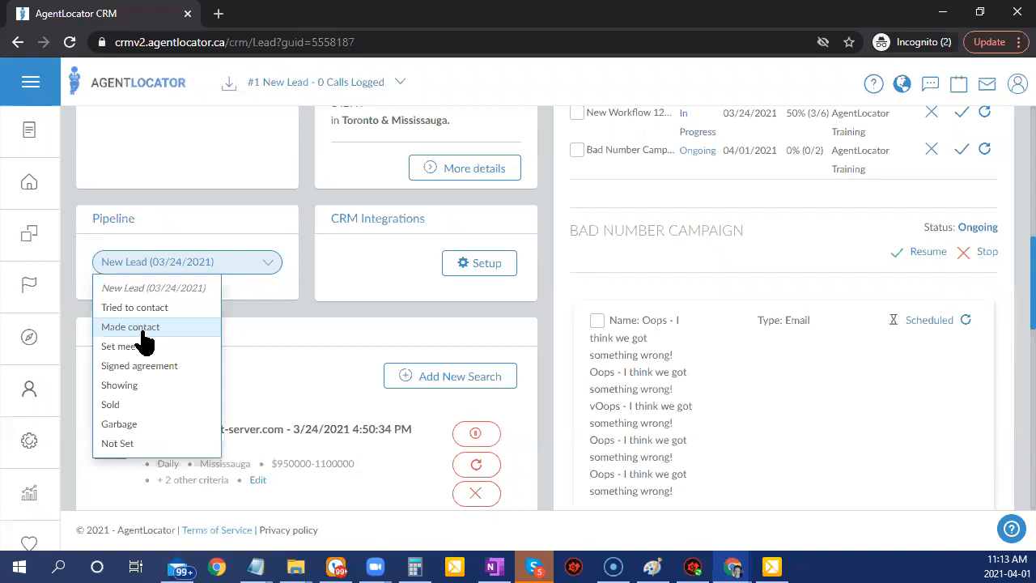
pyautogui.click(142, 328)
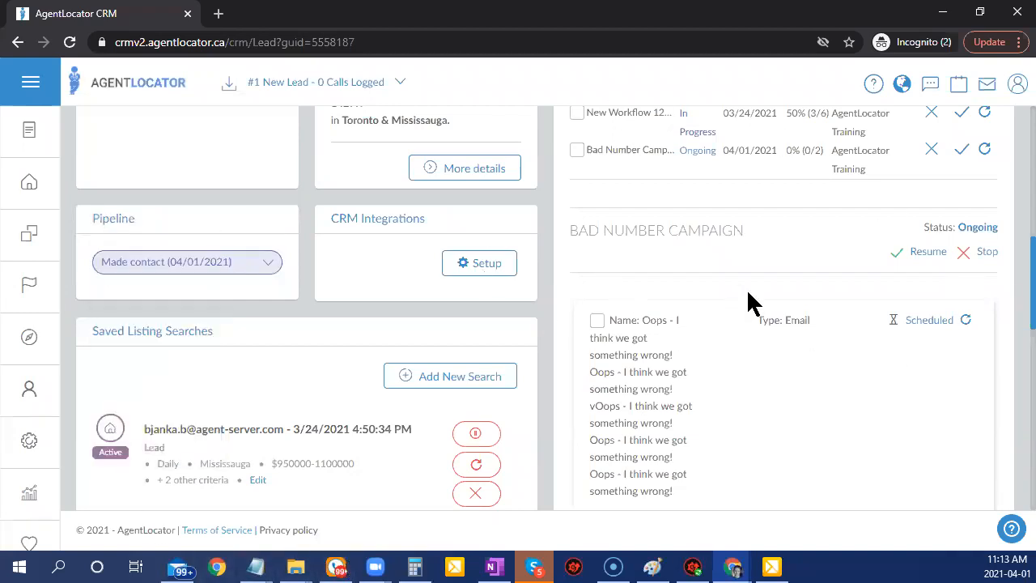
pyautogui.click(70, 42)
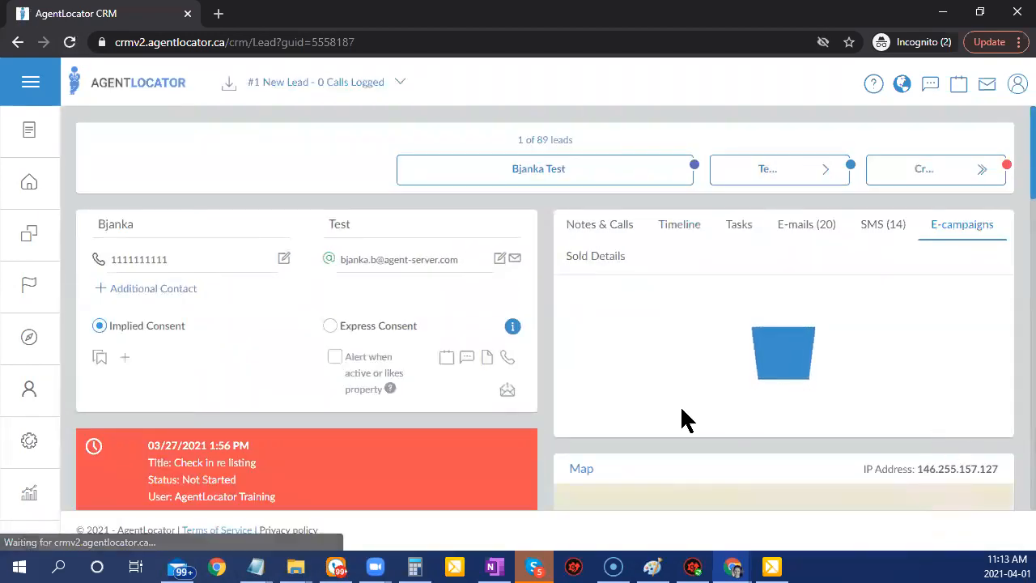
# Review the lead's e-campaigns, where New Buyer Lead is in progress at 87% (7/8).
pyautogui.scroll(-3, 784, 428)
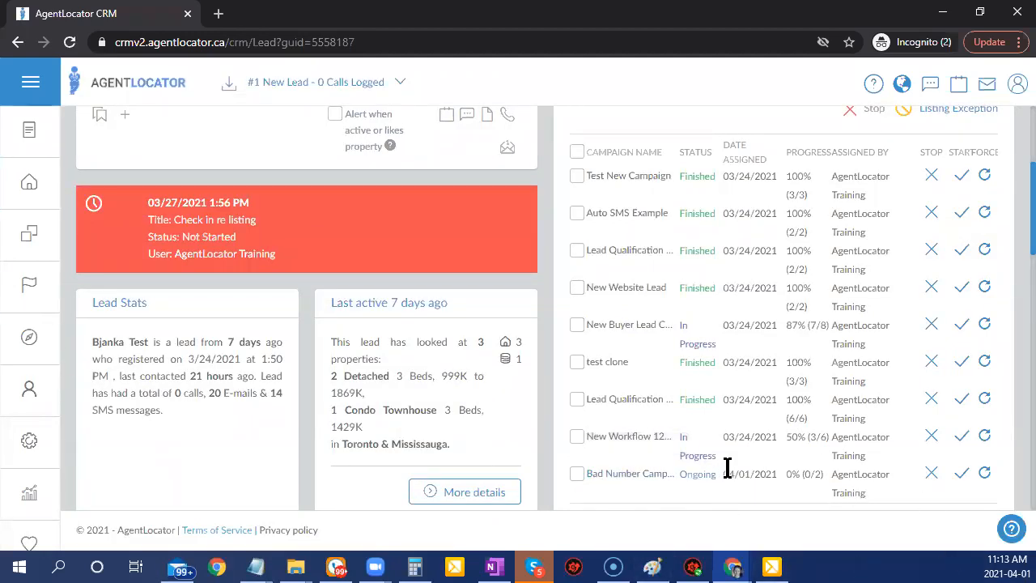
pyautogui.scroll(3, 616, 478)
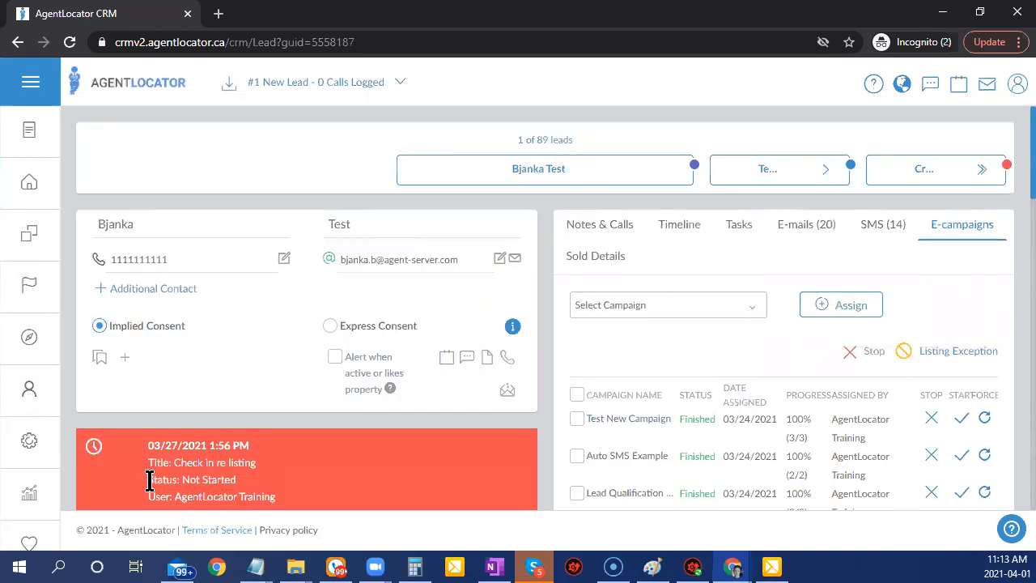
pyautogui.scroll(-3, 185, 442)
pyautogui.scroll(-2, 138, 456)
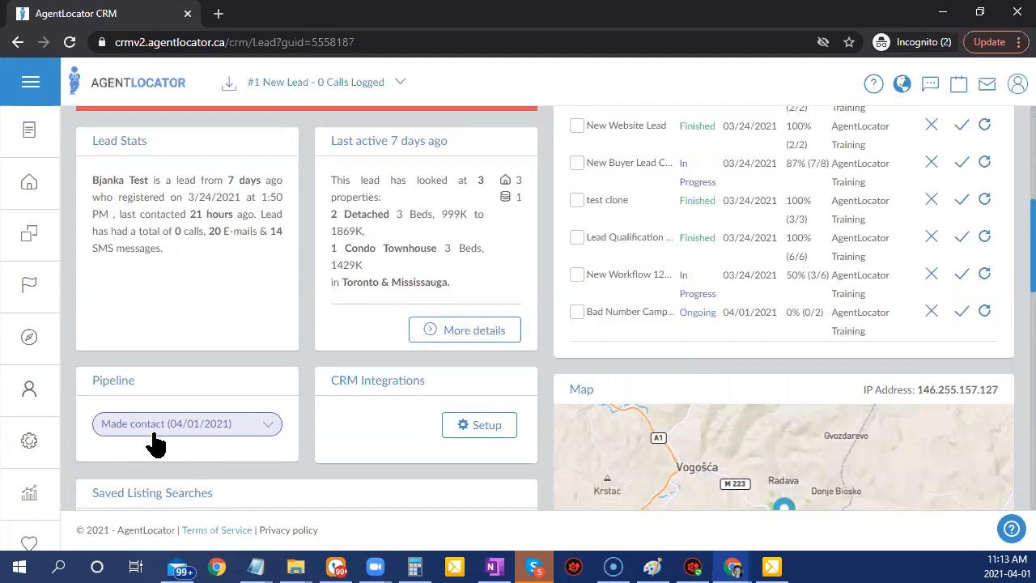
pyautogui.scroll(6, 204, 375)
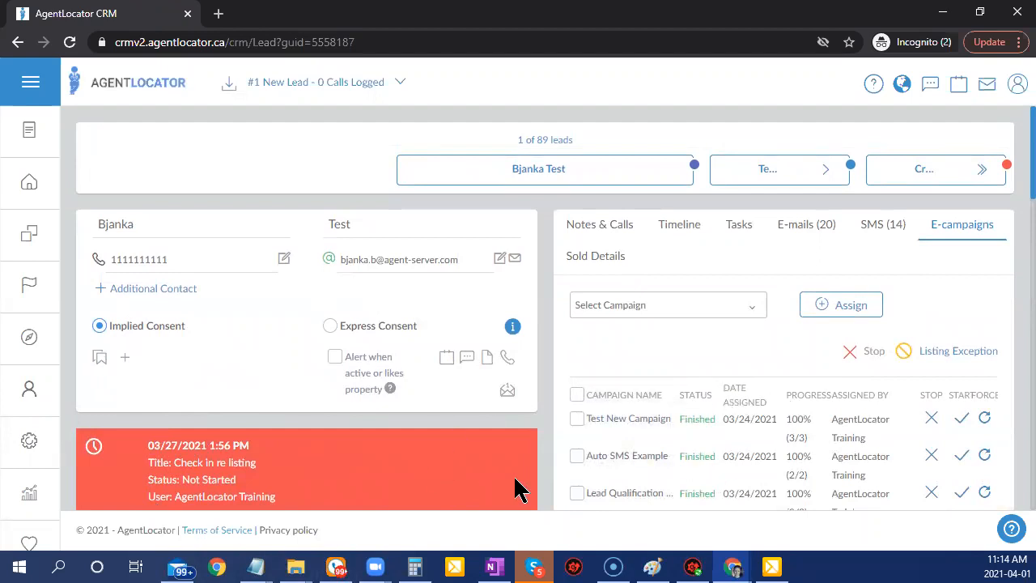
pyautogui.scroll(-2, 427, 459)
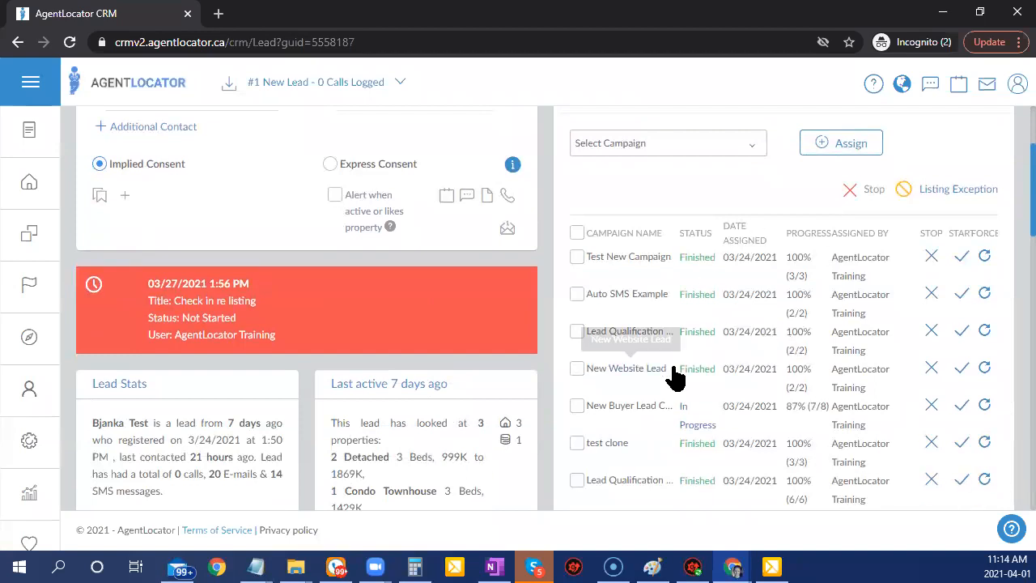
pyautogui.scroll(2, 477, 389)
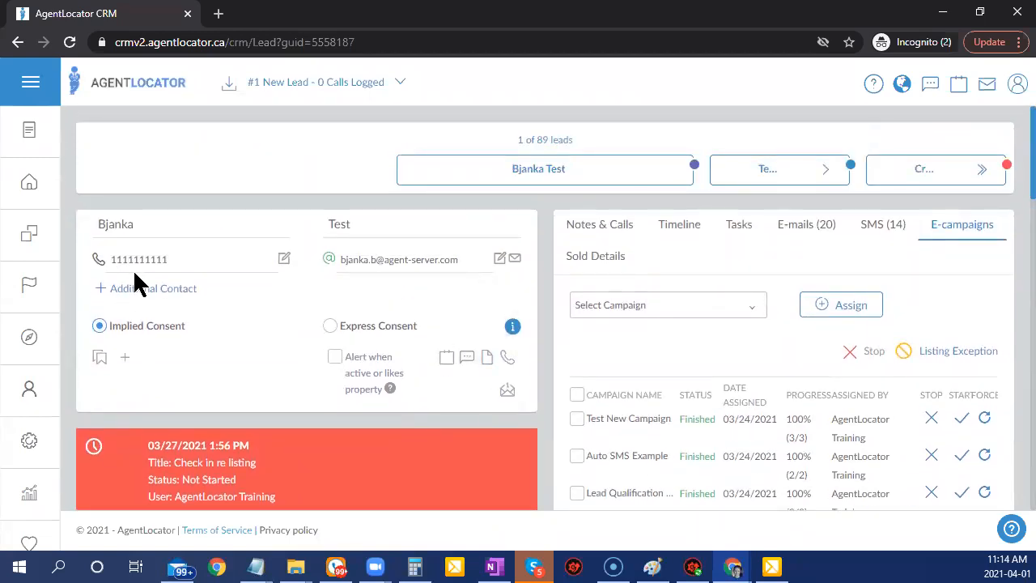
# Go back to the leads list and clear all existing filters.
pyautogui.click(25, 186)
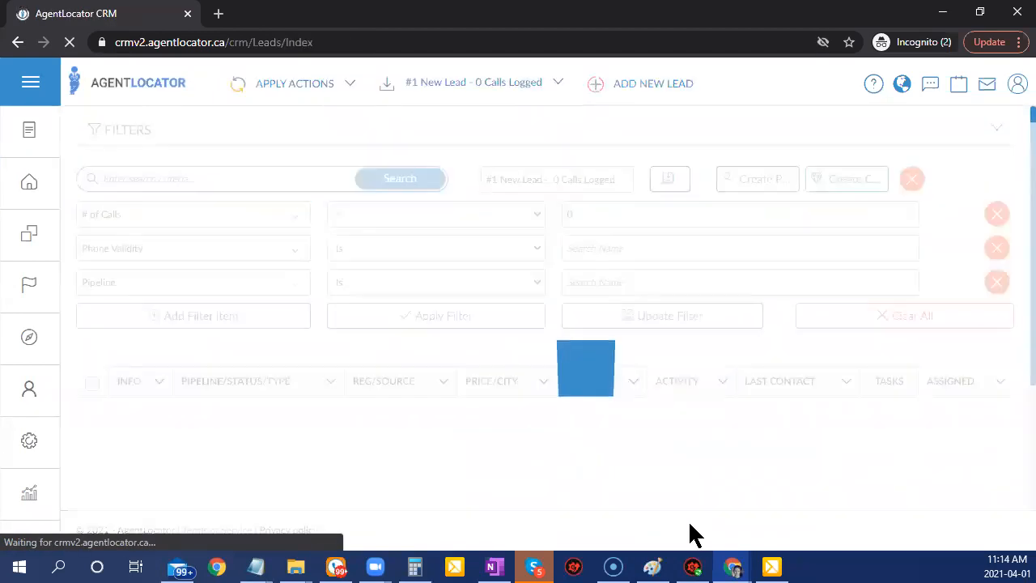
pyautogui.scroll(-2, 537, 393)
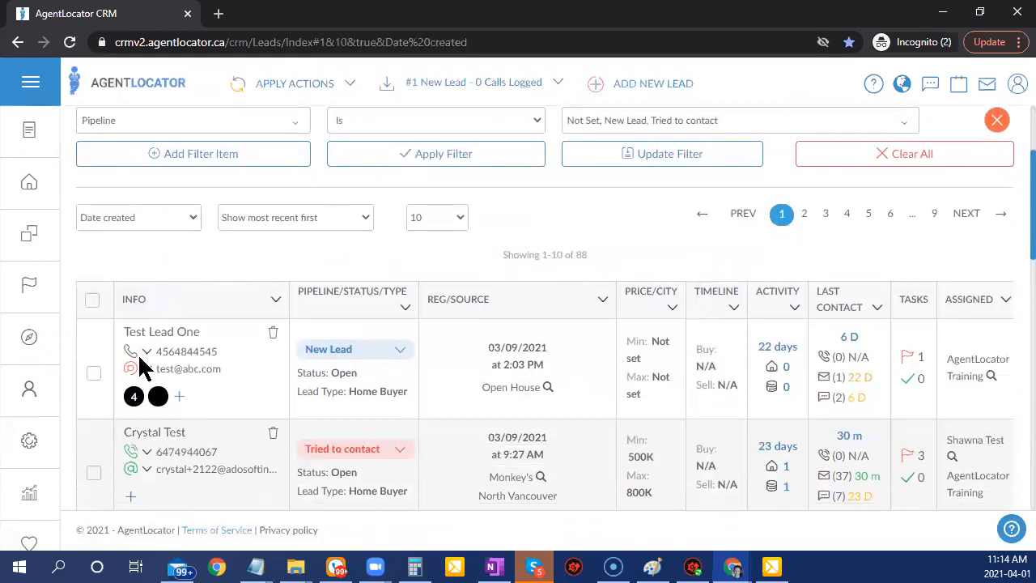
pyautogui.scroll(2, 655, 378)
pyautogui.click(862, 319)
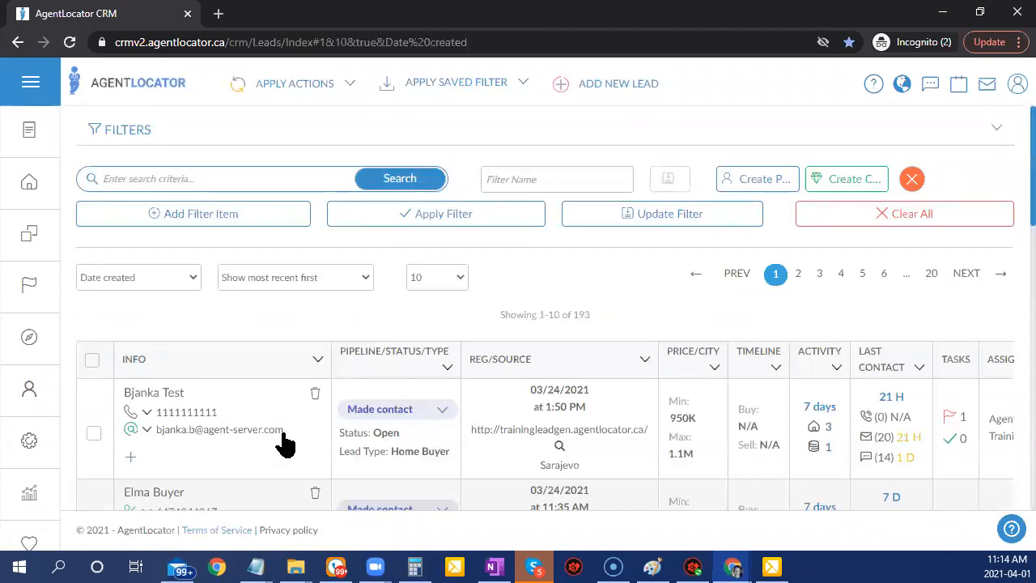
# Add the filter Phone Validity is Invalid and apply it.
pyautogui.click(175, 215)
pyautogui.click(175, 215)
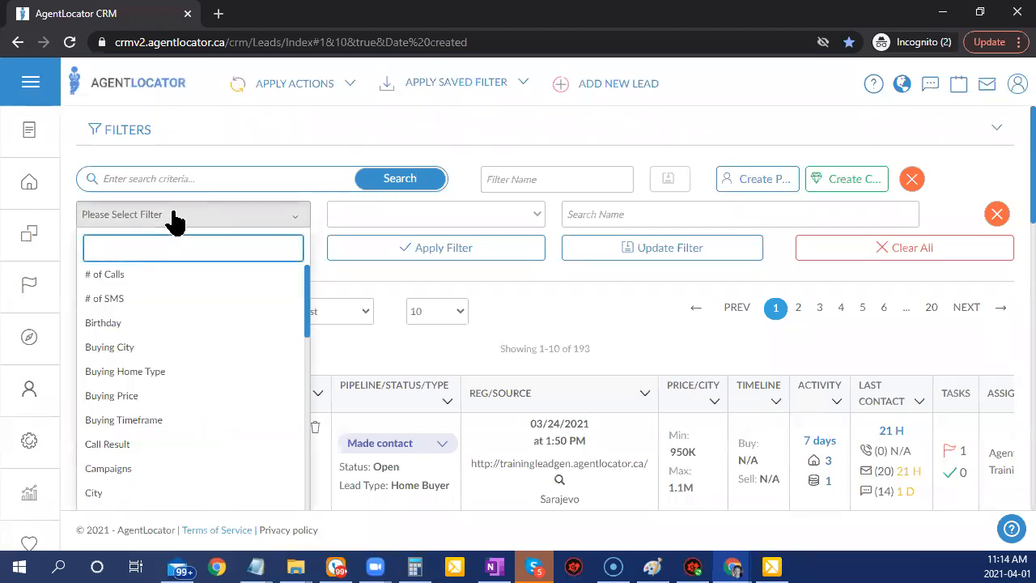
pyautogui.write('pho')
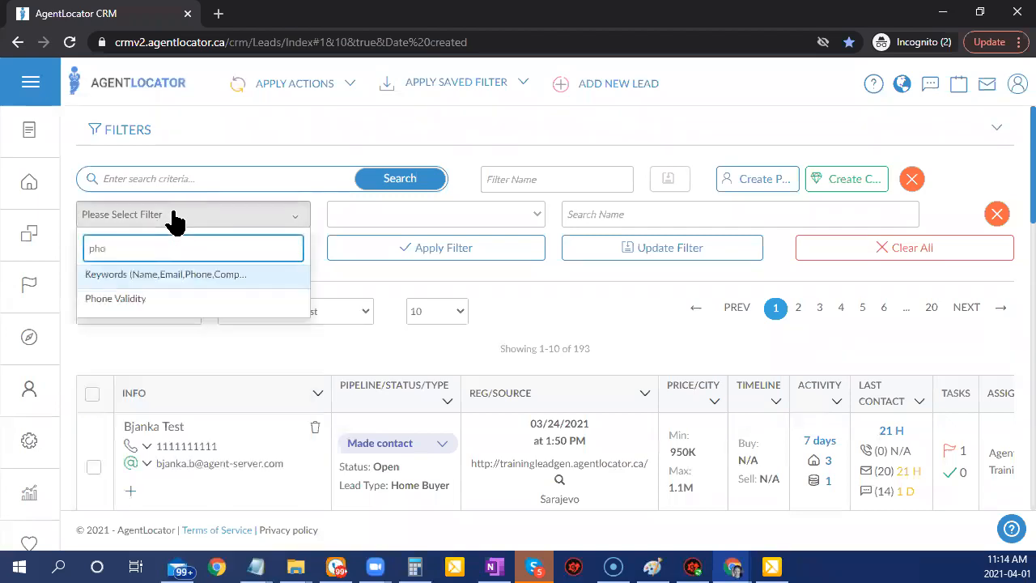
pyautogui.click(162, 299)
pyautogui.click(636, 217)
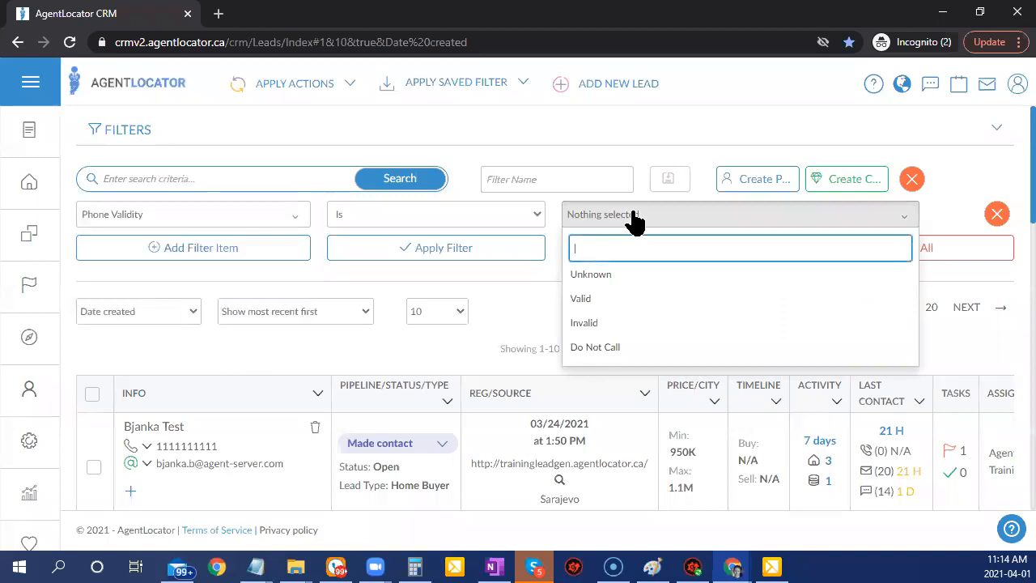
pyautogui.click(586, 325)
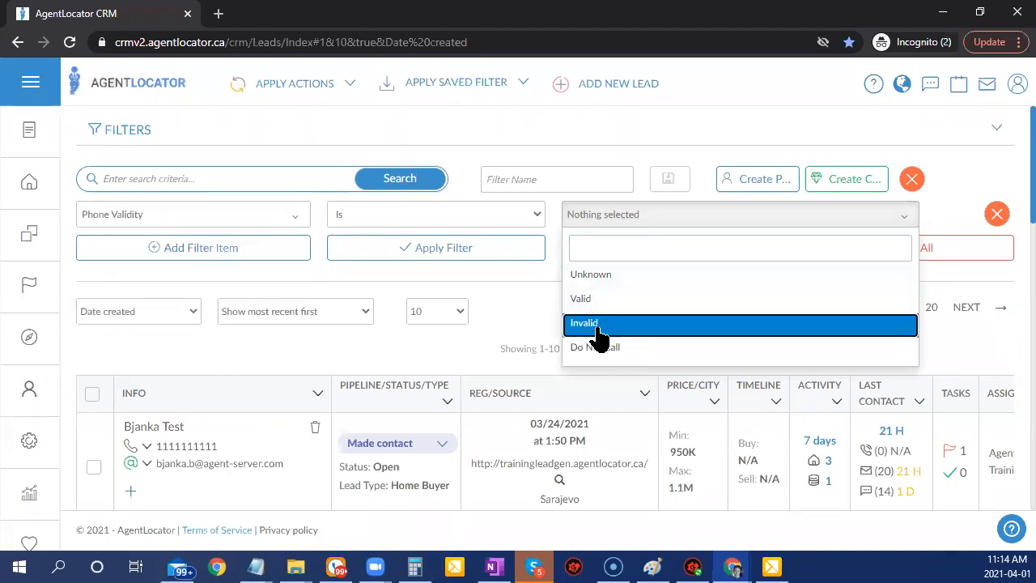
pyautogui.click(510, 259)
pyautogui.click(510, 259)
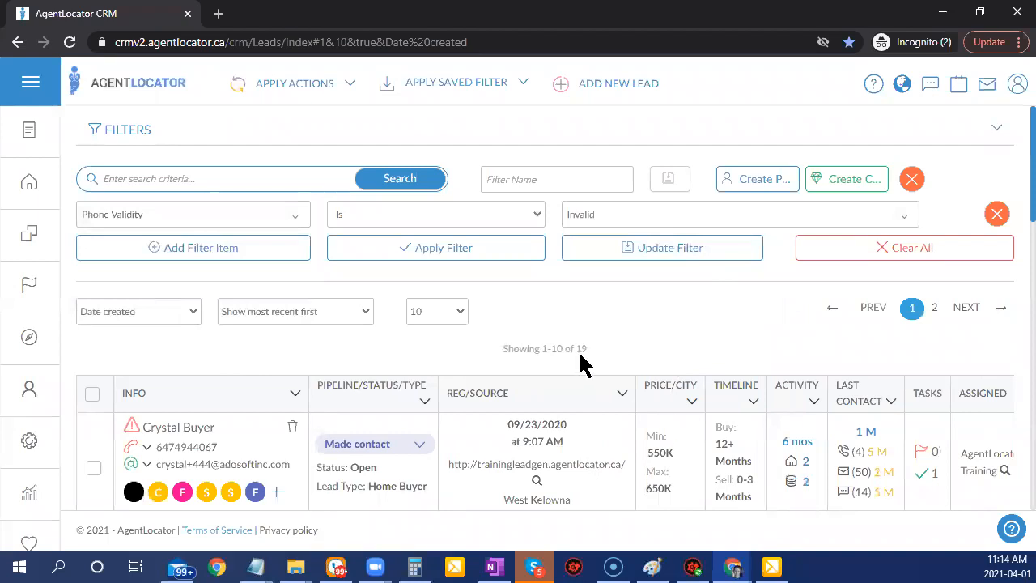
pyautogui.scroll(-2, 478, 497)
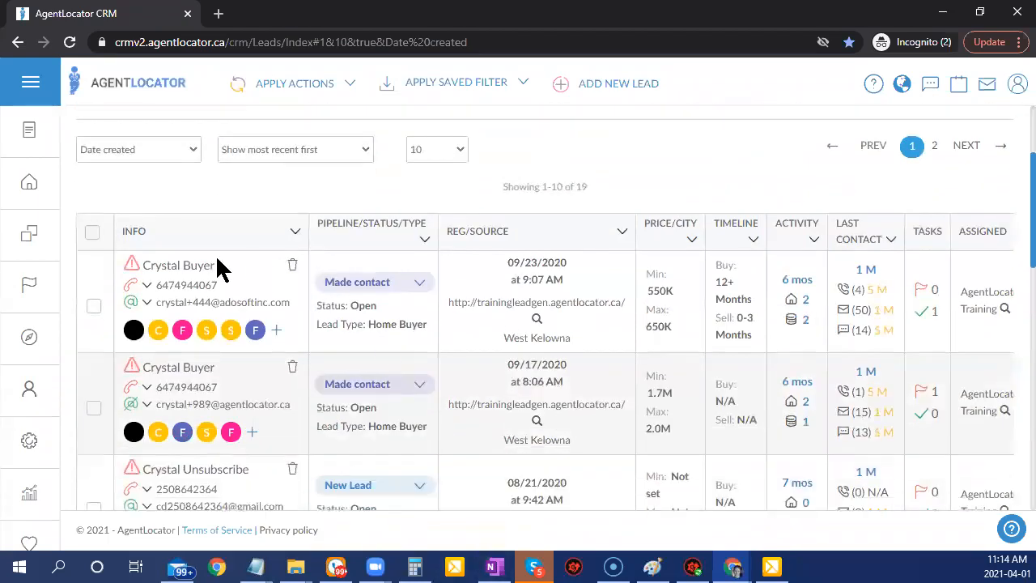
pyautogui.moveTo(132, 292)
pyautogui.scroll(2, 526, 434)
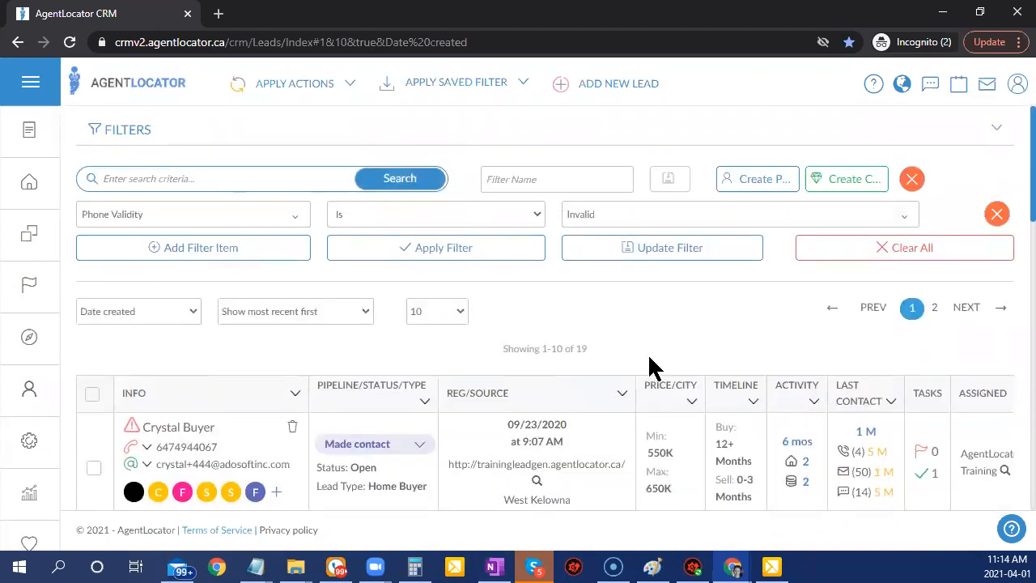
# Add a second filter, Campaigns has none selected Bad Number Campaign, and apply both filters.
pyautogui.click(235, 252)
pyautogui.click(231, 253)
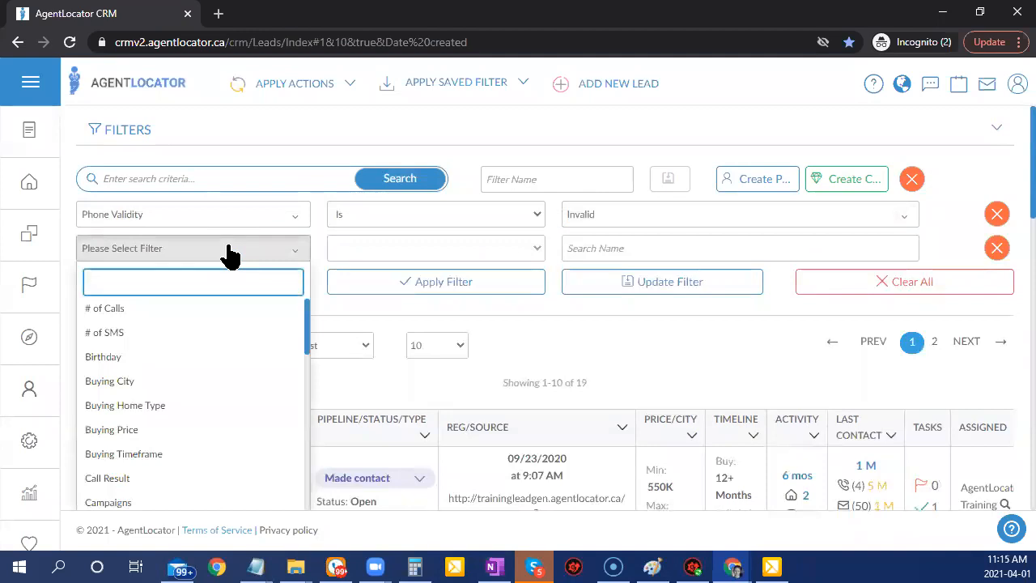
pyautogui.write('cam')
pyautogui.click(223, 313)
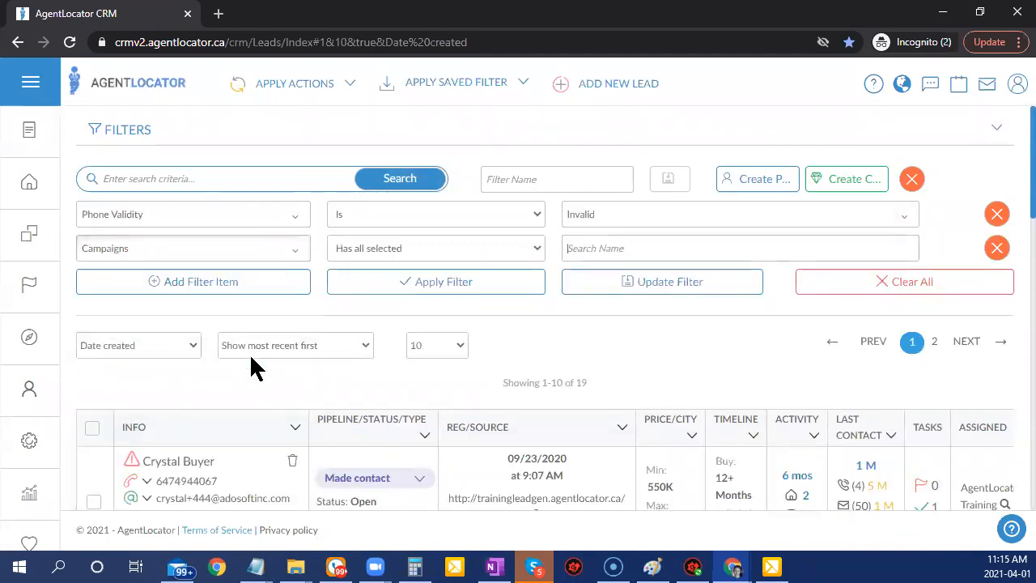
pyautogui.click(347, 256)
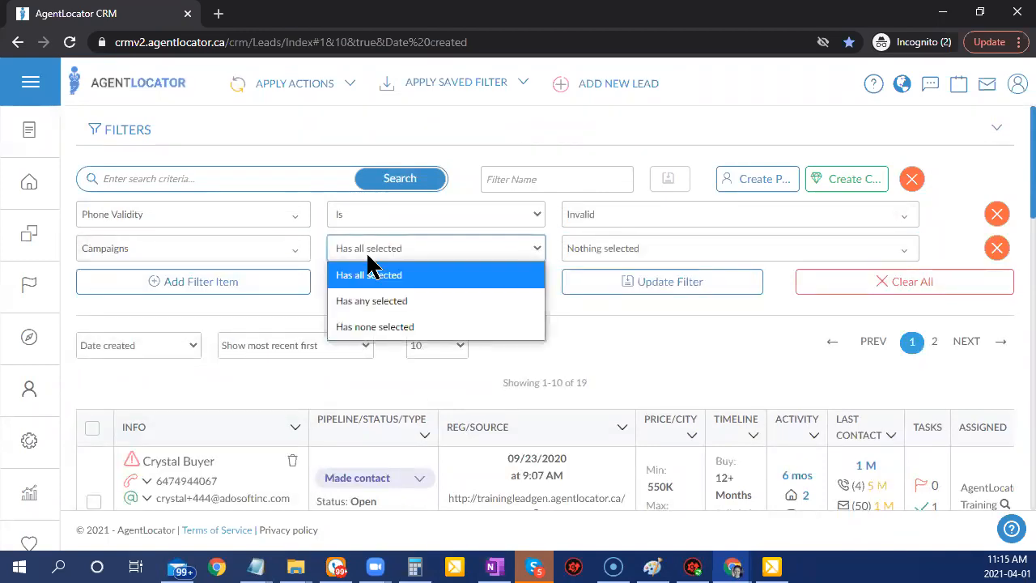
pyautogui.click(384, 331)
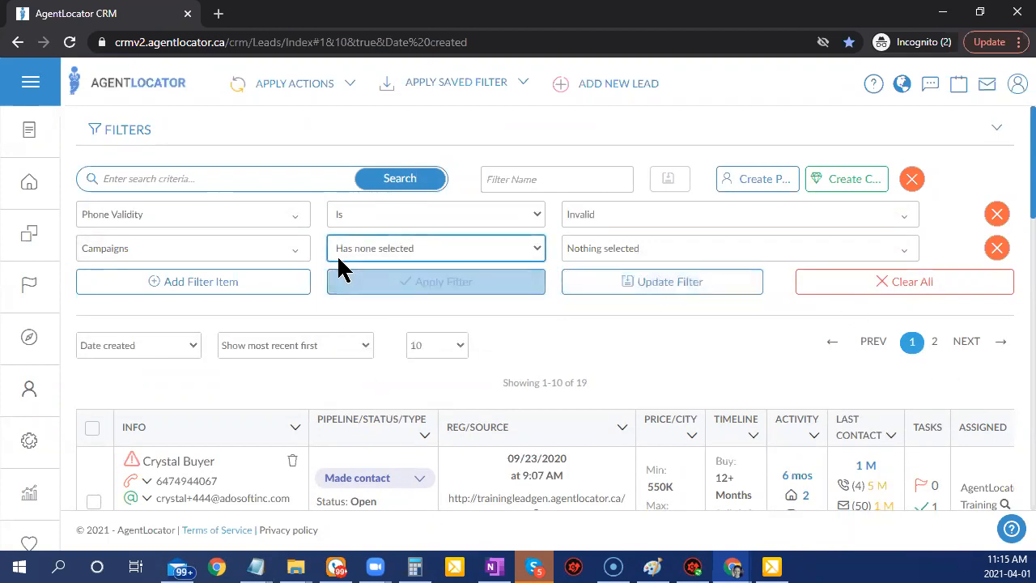
pyautogui.click(650, 251)
pyautogui.scroll(-10, 685, 389)
pyautogui.scroll(-1, 685, 389)
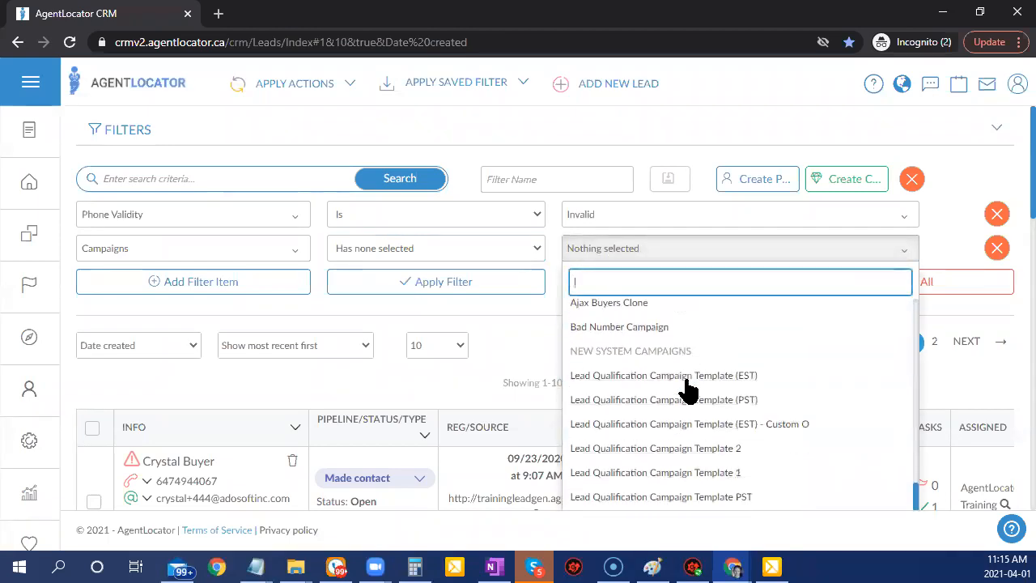
pyautogui.click(652, 326)
pyautogui.click(544, 323)
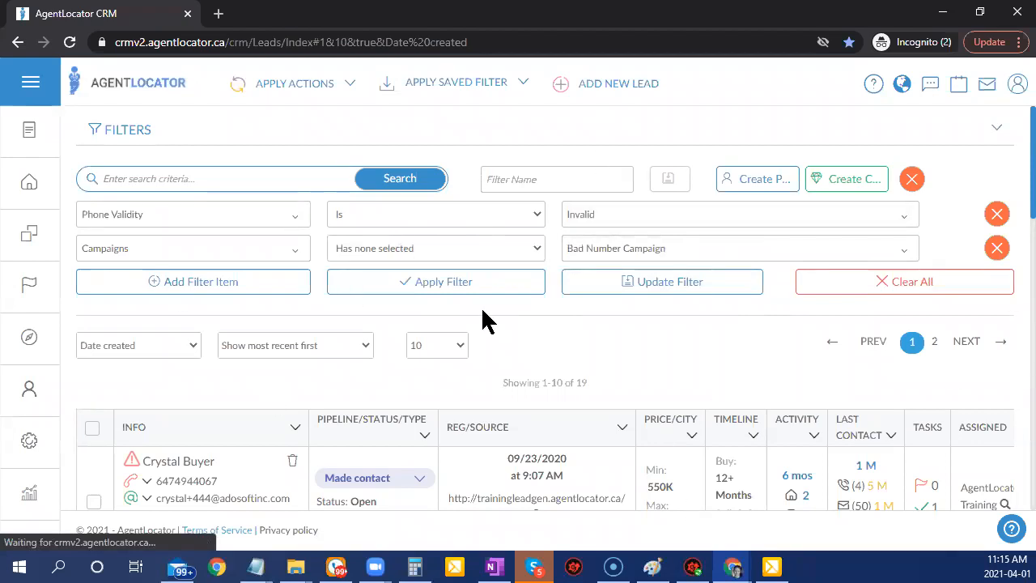
pyautogui.click(399, 285)
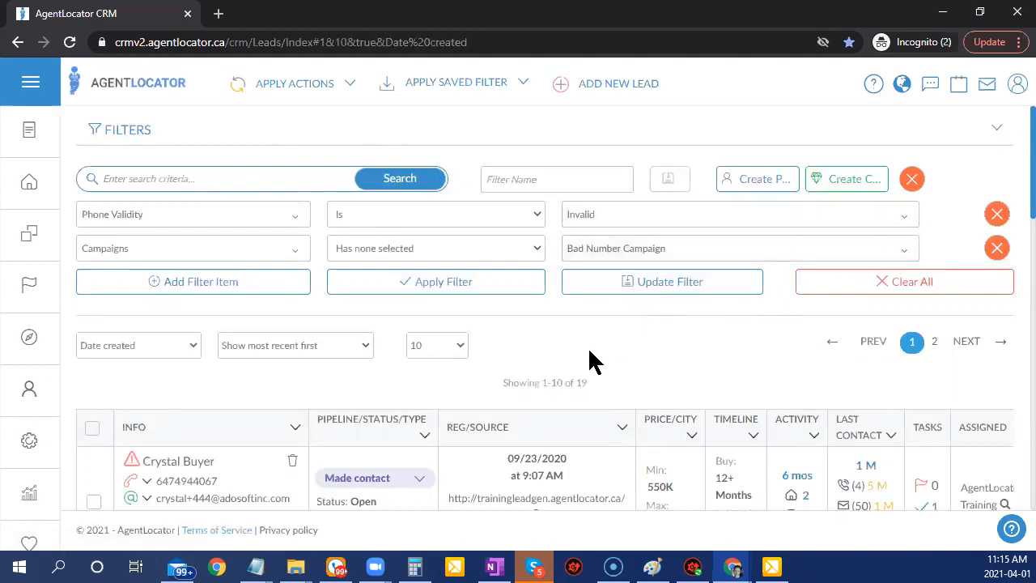
pyautogui.scroll(-2, 564, 385)
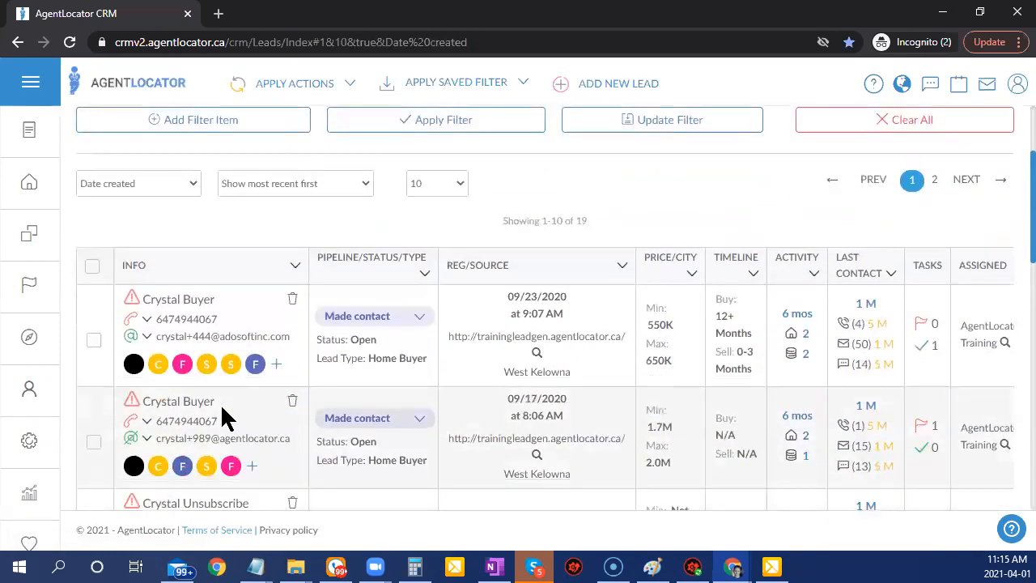
# Select all 19 leads and mass-assign them the Bad Number Campaign, confirming with Yes.
pyautogui.click(92, 266)
pyautogui.click(608, 254)
pyautogui.click(320, 89)
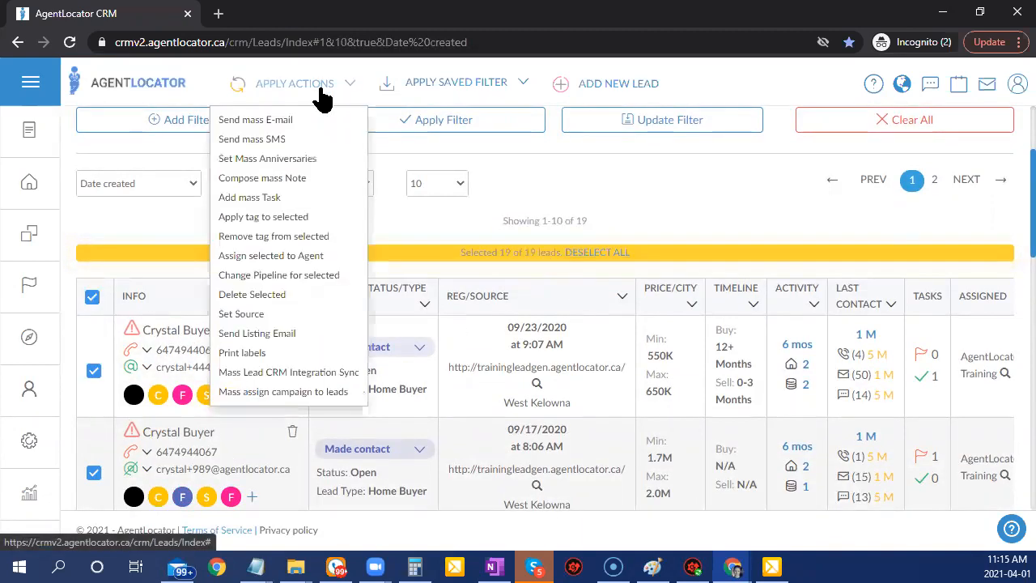
pyautogui.click(251, 391)
pyautogui.click(449, 172)
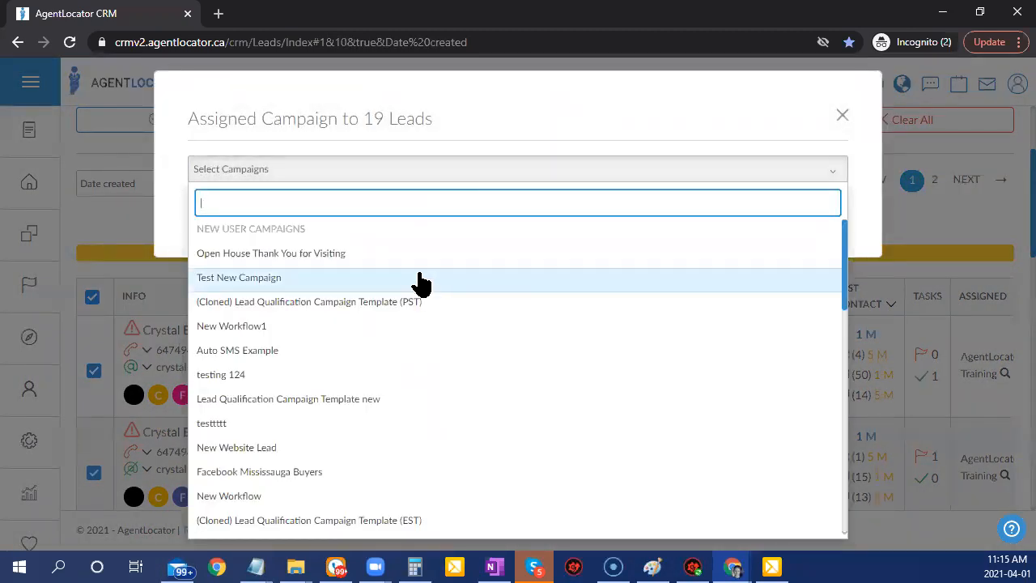
pyautogui.write('bad')
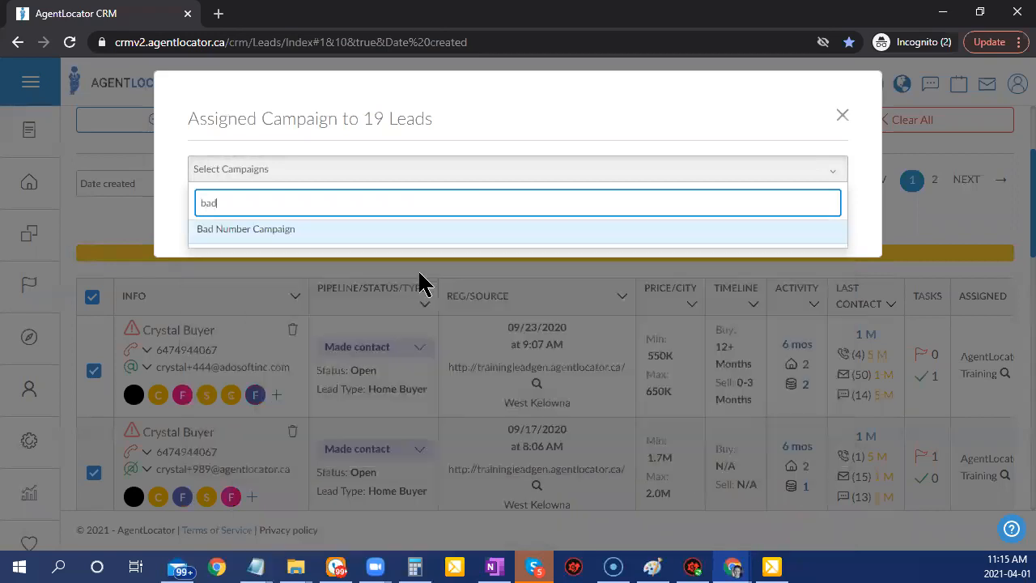
pyautogui.click(243, 230)
pyautogui.click(652, 121)
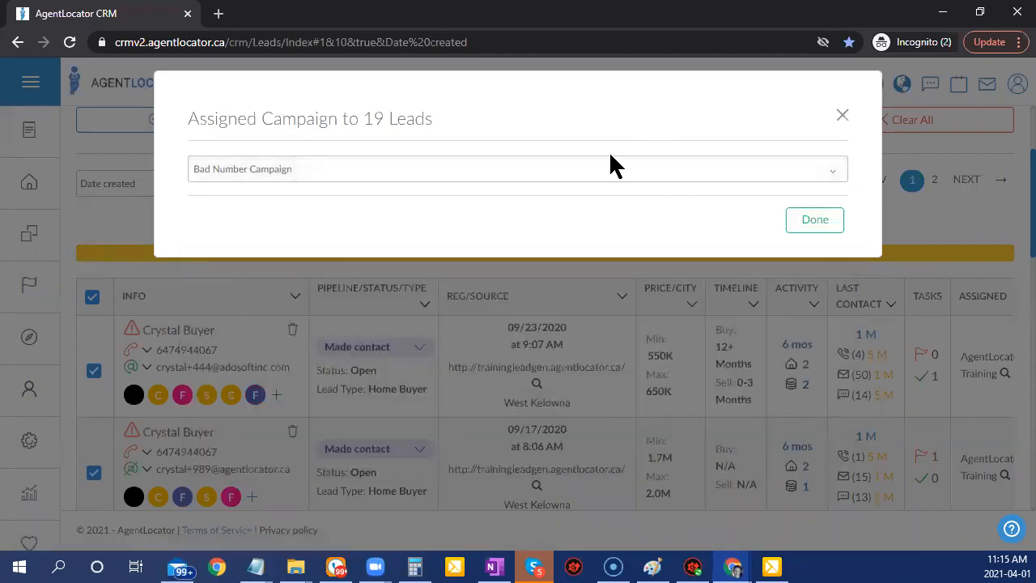
pyautogui.click(794, 230)
pyautogui.click(466, 441)
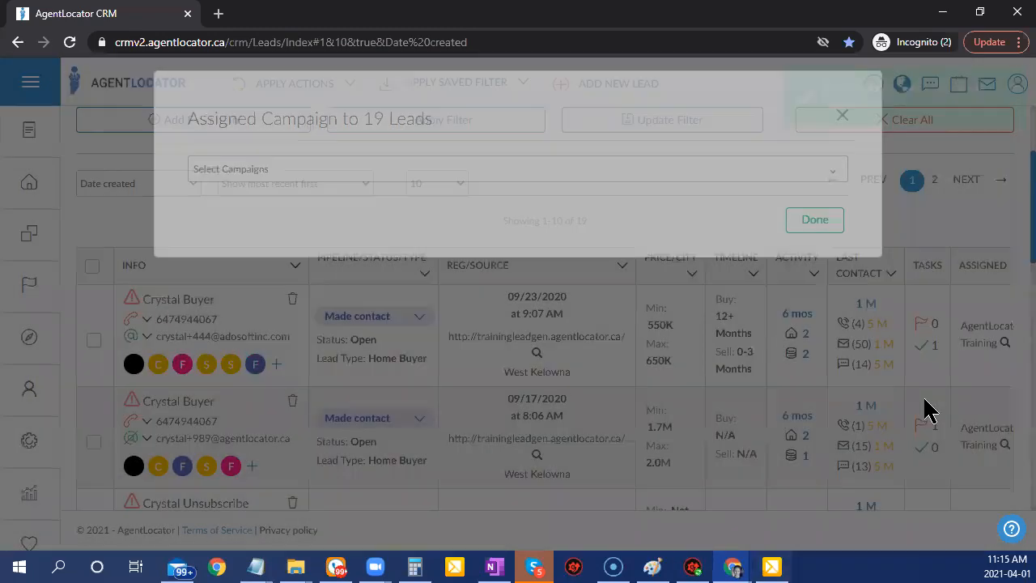
# Re-apply the filters to confirm 0 leads remain, then add an empty third filter condition.
pyautogui.scroll(-5, 364, 395)
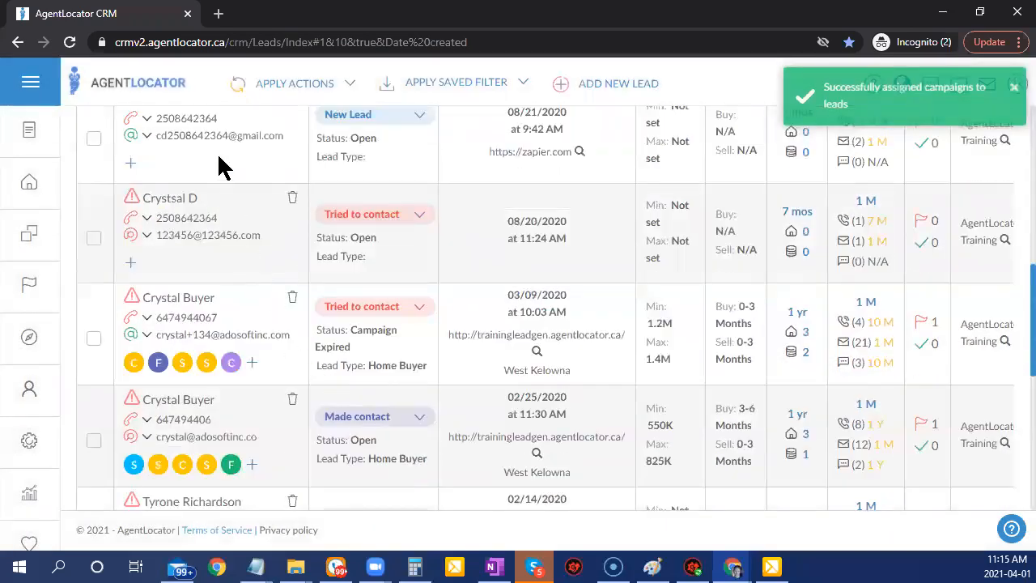
pyautogui.scroll(10, 838, 503)
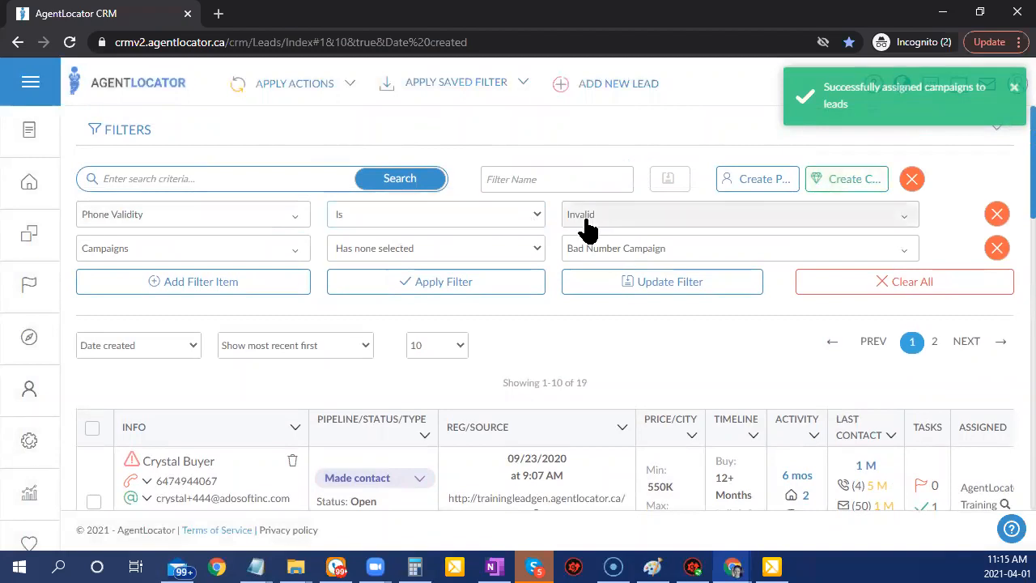
pyautogui.scroll(-4, 599, 324)
pyautogui.scroll(-1, 554, 361)
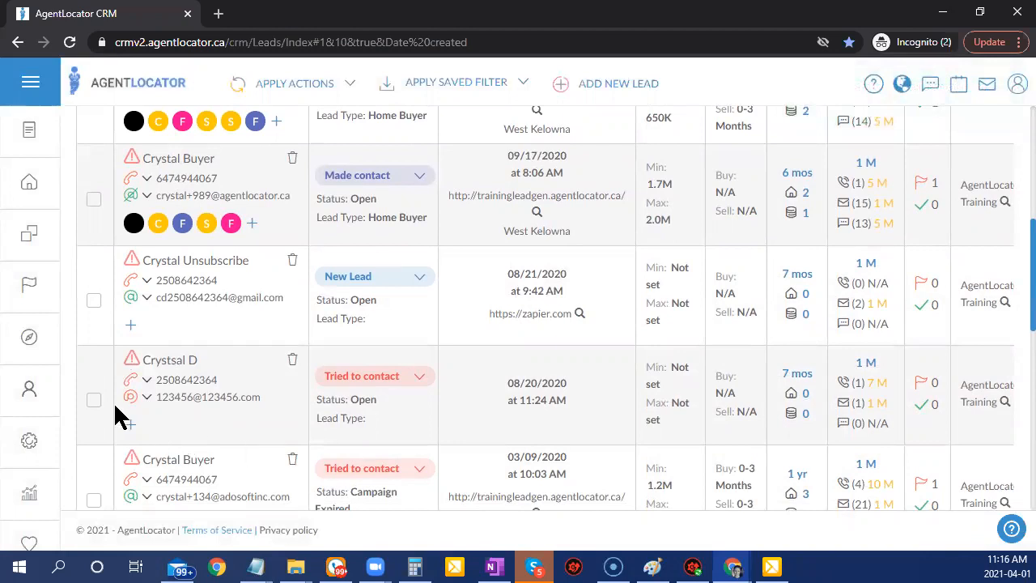
pyautogui.scroll(1, 506, 416)
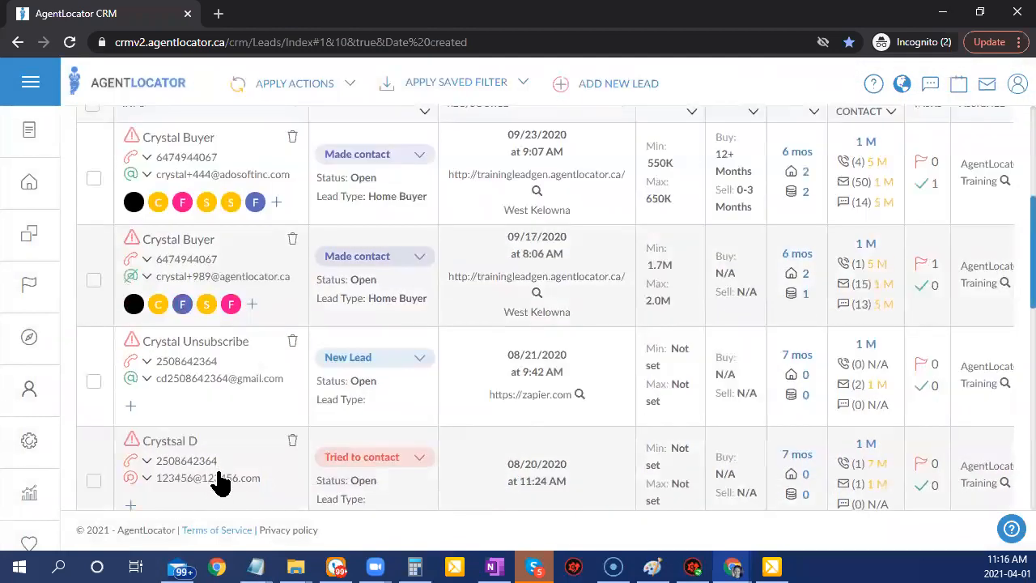
pyautogui.click(360, 460)
pyautogui.scroll(-3, 405, 485)
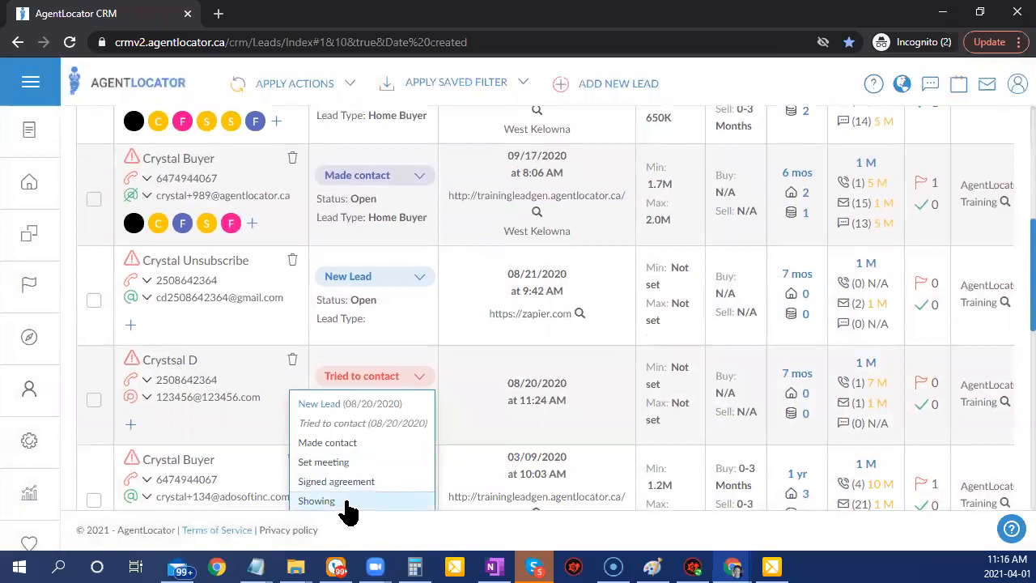
pyautogui.click(201, 247)
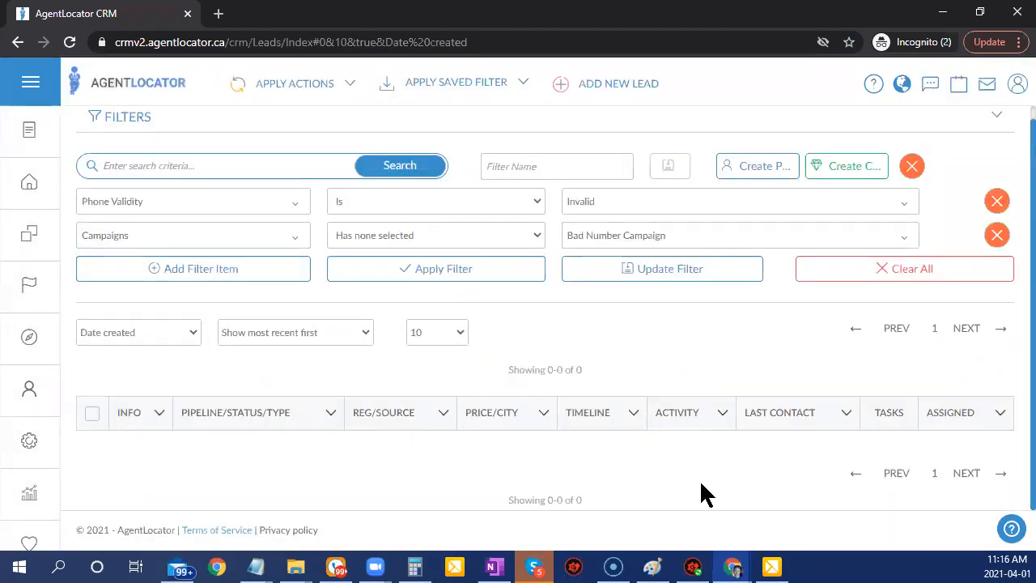
pyautogui.click(801, 559)
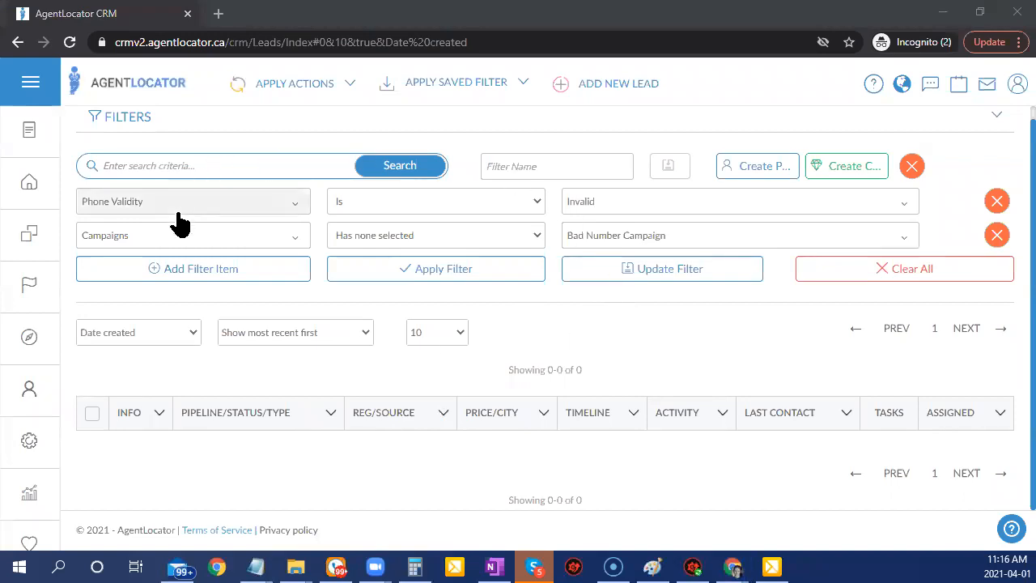
pyautogui.click(193, 274)
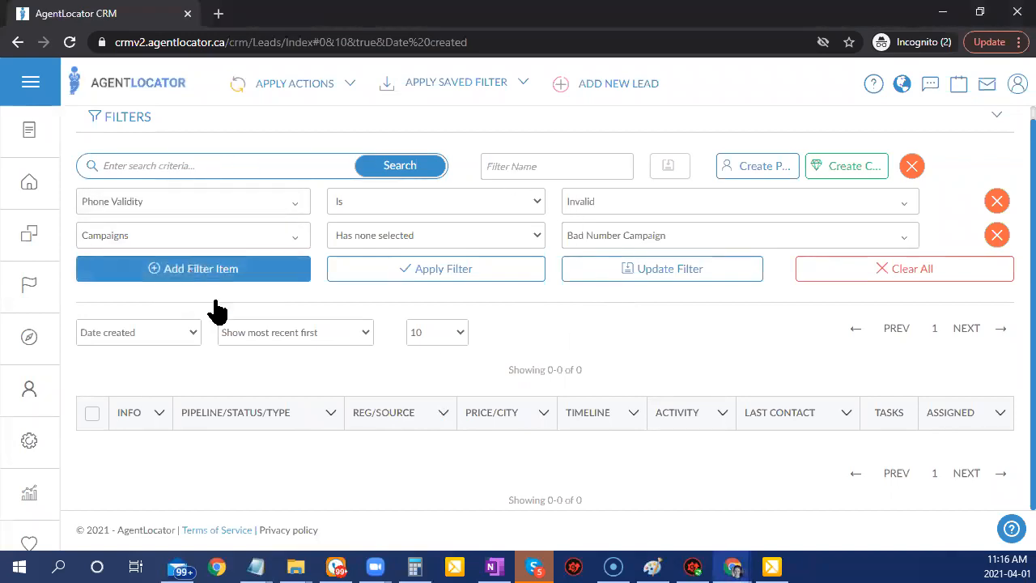
pyautogui.click(196, 280)
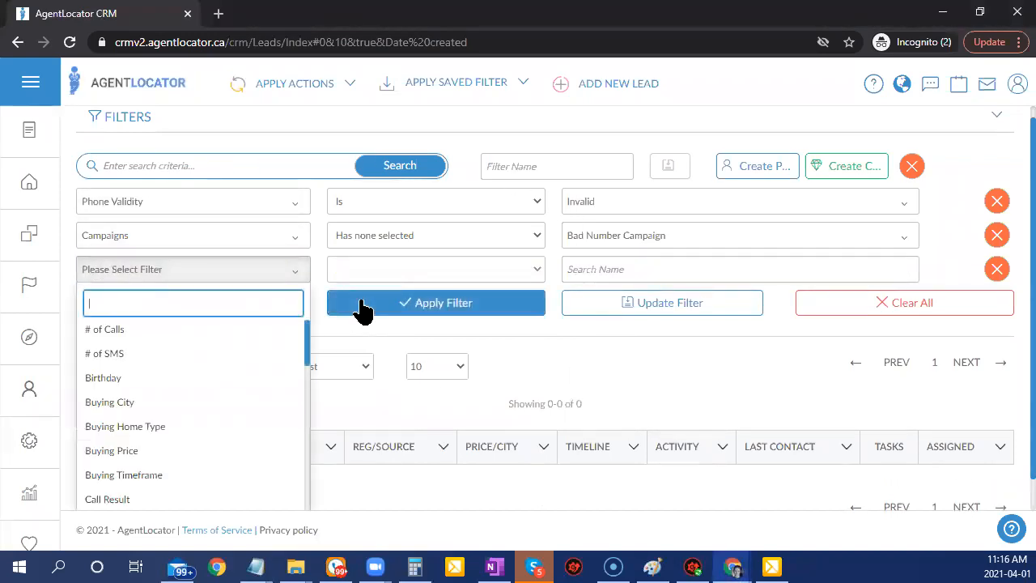
# Add an Email Validity filter matching Unknown and Valid e-mails.
pyautogui.write('email')
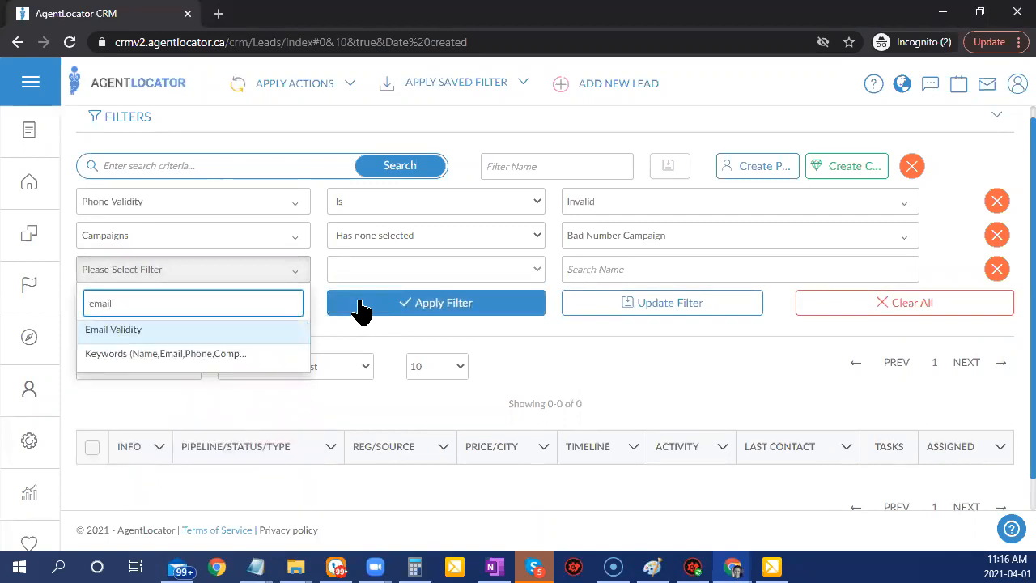
pyautogui.click(252, 328)
pyautogui.click(640, 276)
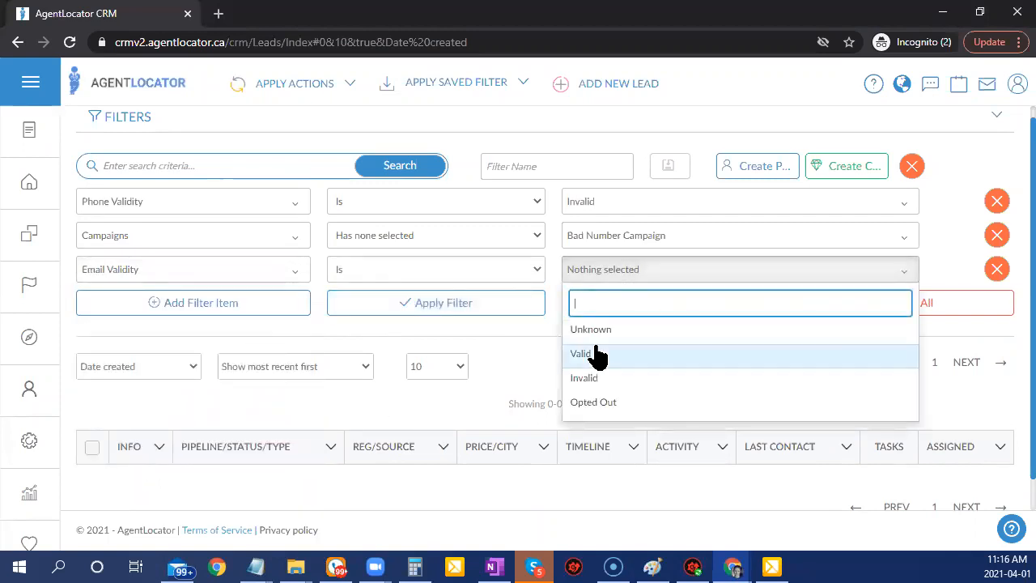
pyautogui.click(591, 330)
pyautogui.click(584, 354)
pyautogui.click(528, 364)
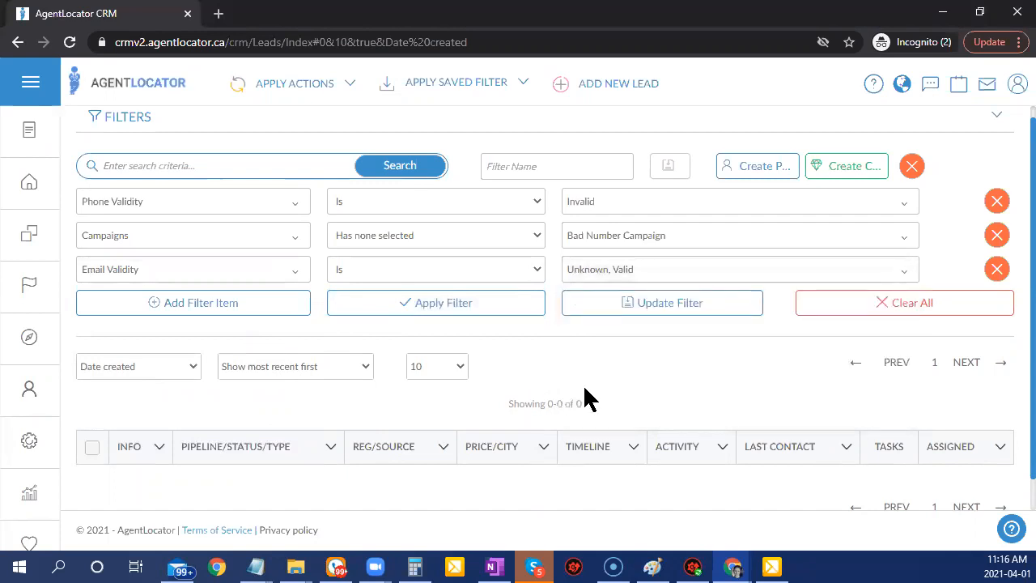
# Remove the Campaigns condition and apply the filters, leaving 10 leads listed.
pyautogui.click(998, 235)
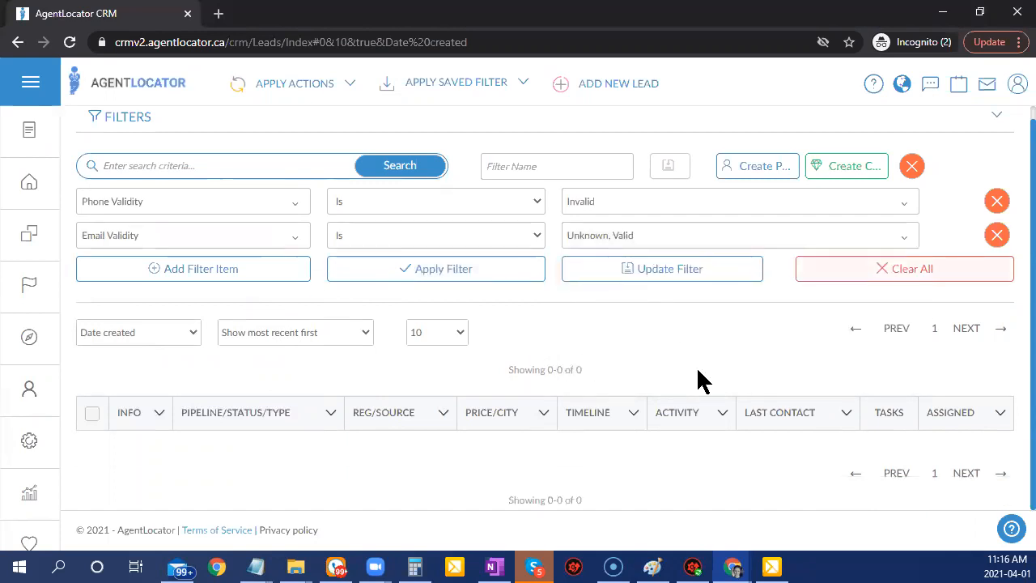
pyautogui.click(480, 273)
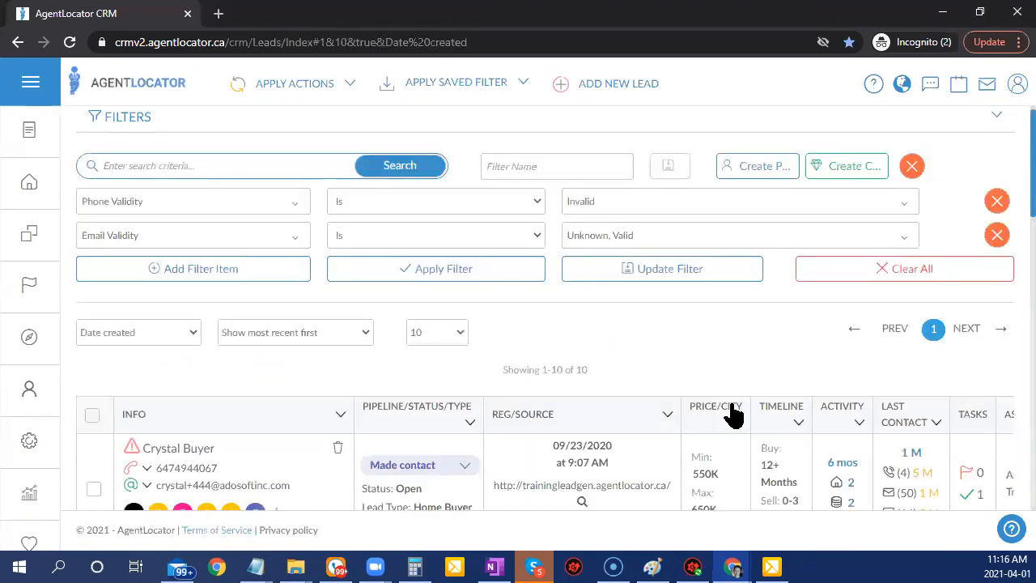
pyautogui.scroll(-2, 743, 393)
pyautogui.scroll(1, 741, 395)
pyautogui.scroll(-2, 739, 394)
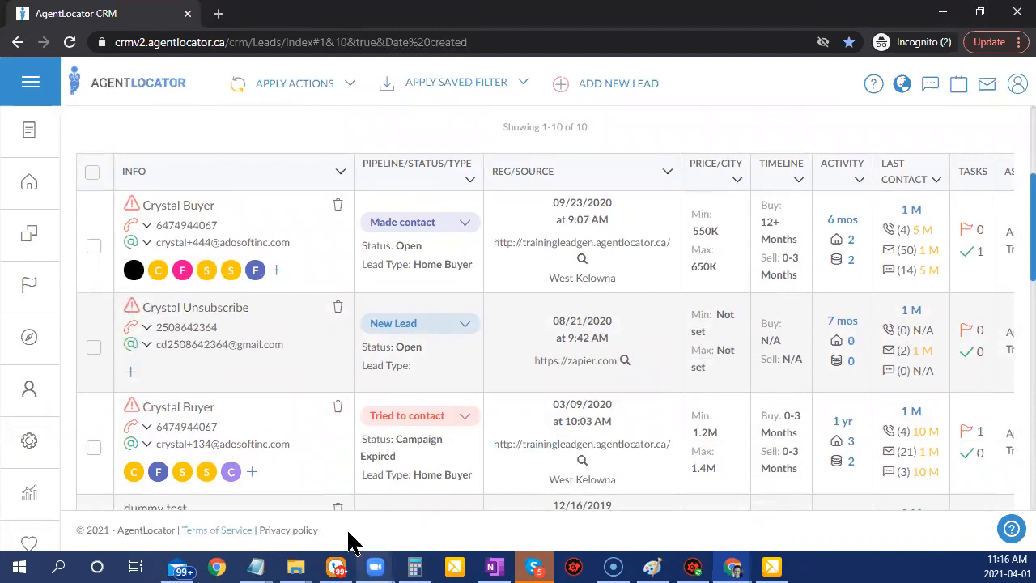
pyautogui.scroll(1, 404, 457)
pyautogui.scroll(2, 405, 453)
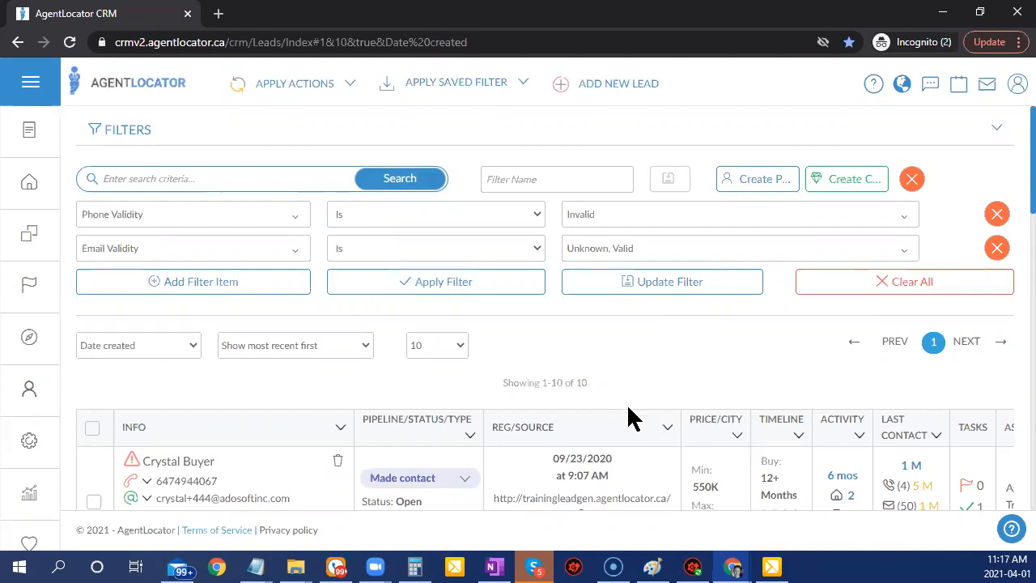
# Change Phone Validity from Invalid to Unknown and Valid.
pyautogui.click(599, 219)
pyautogui.click(599, 324)
pyautogui.click(591, 298)
pyautogui.click(591, 275)
pyautogui.click(558, 365)
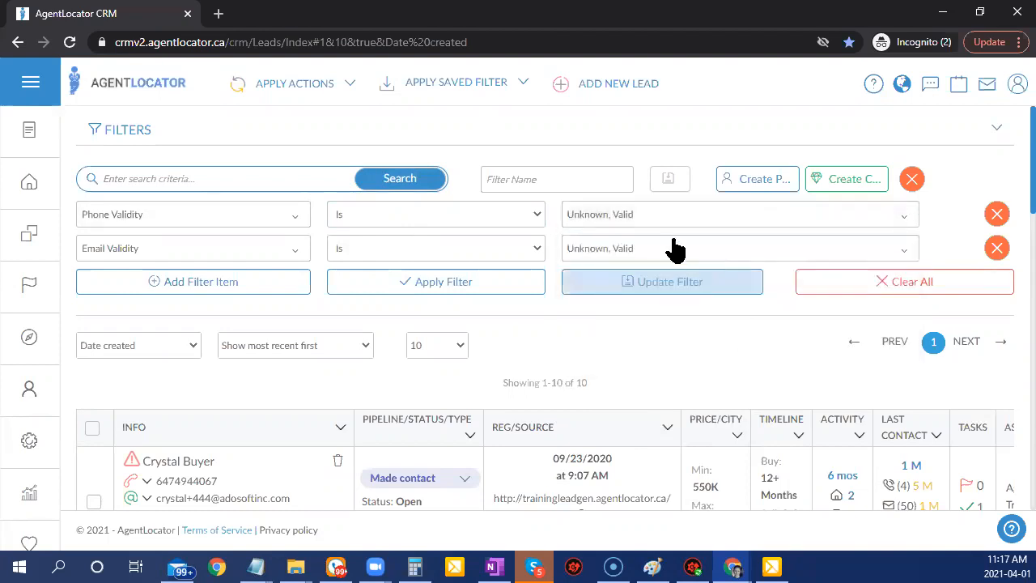
# Change Email Validity from Unknown and Valid to Invalid and Opted Out.
pyautogui.click(620, 253)
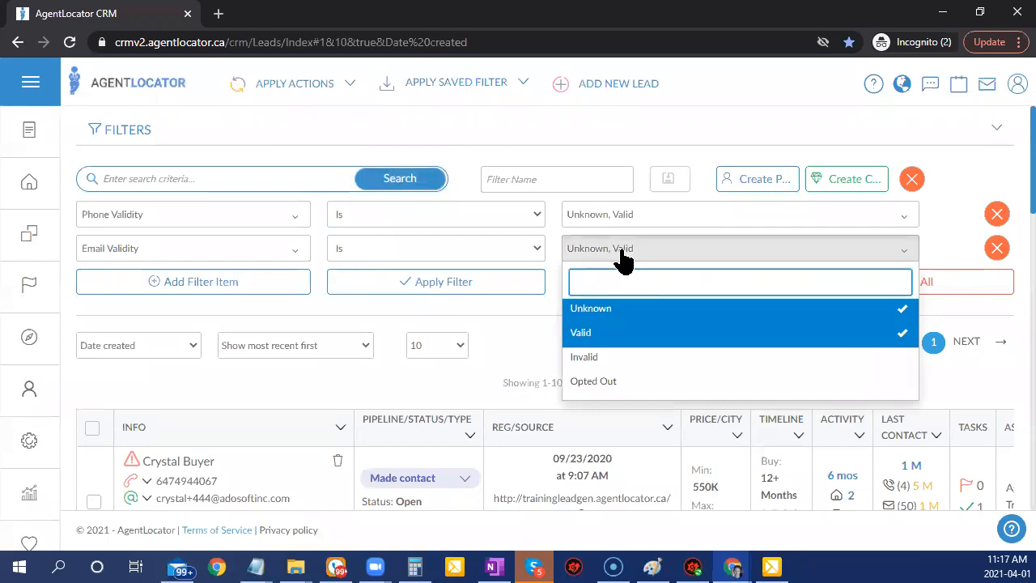
pyautogui.click(615, 308)
pyautogui.click(609, 334)
pyautogui.click(606, 357)
pyautogui.click(600, 382)
pyautogui.click(530, 350)
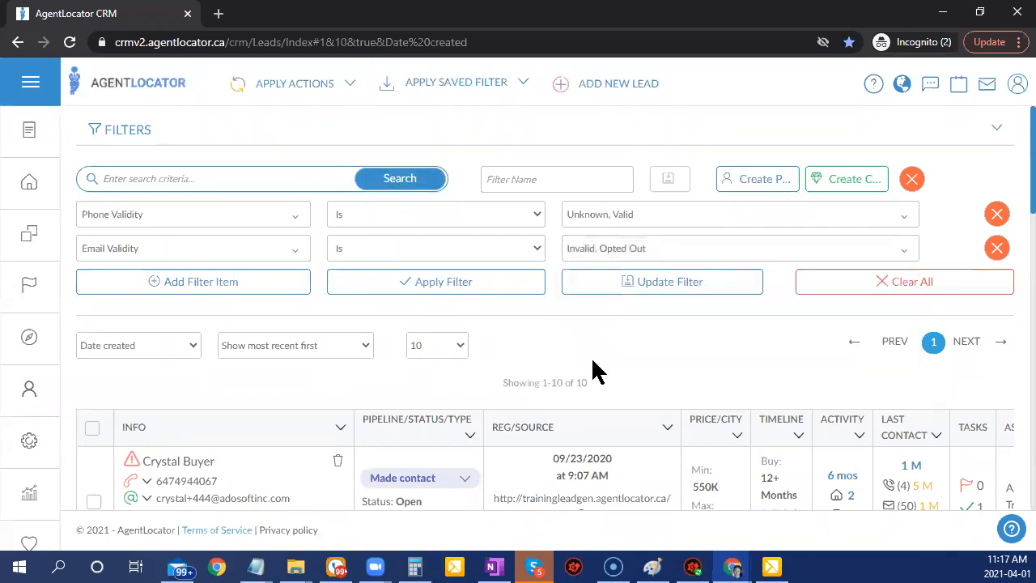
# Apply the validity filters and scroll through the 123 resulting leads.
pyautogui.click(518, 284)
pyautogui.scroll(-2, 728, 415)
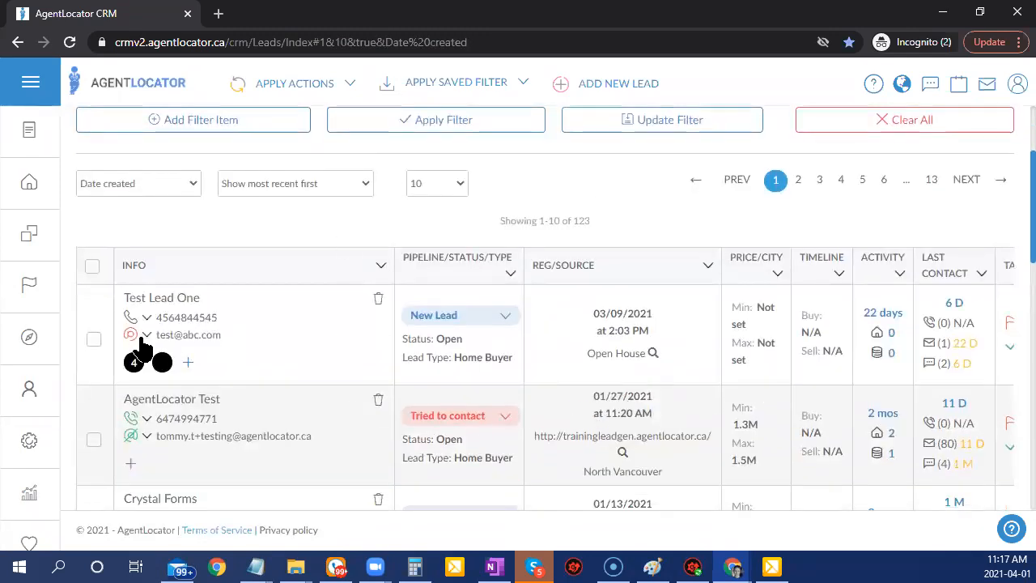
pyautogui.scroll(2, 370, 353)
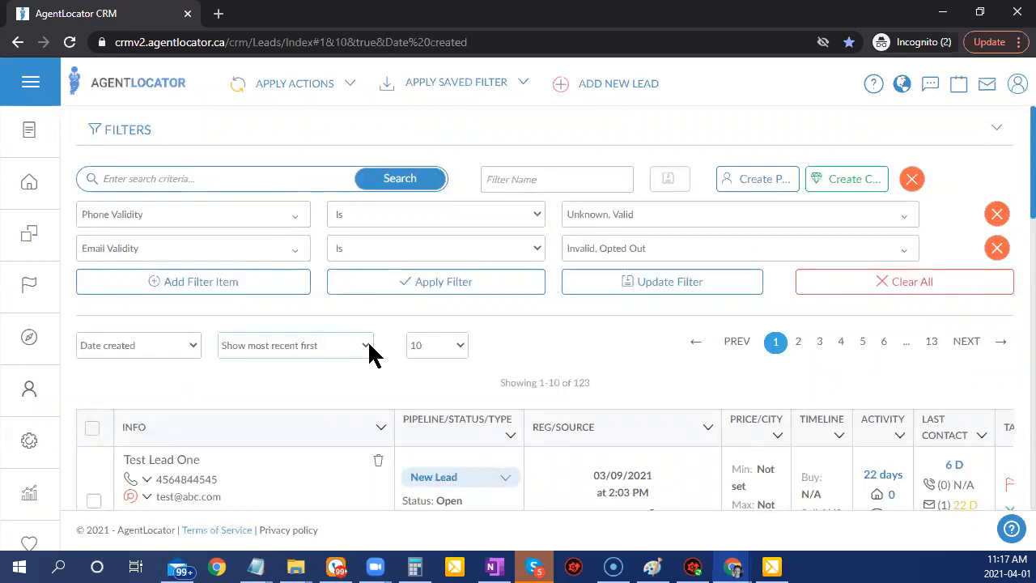
pyautogui.scroll(-2, 370, 354)
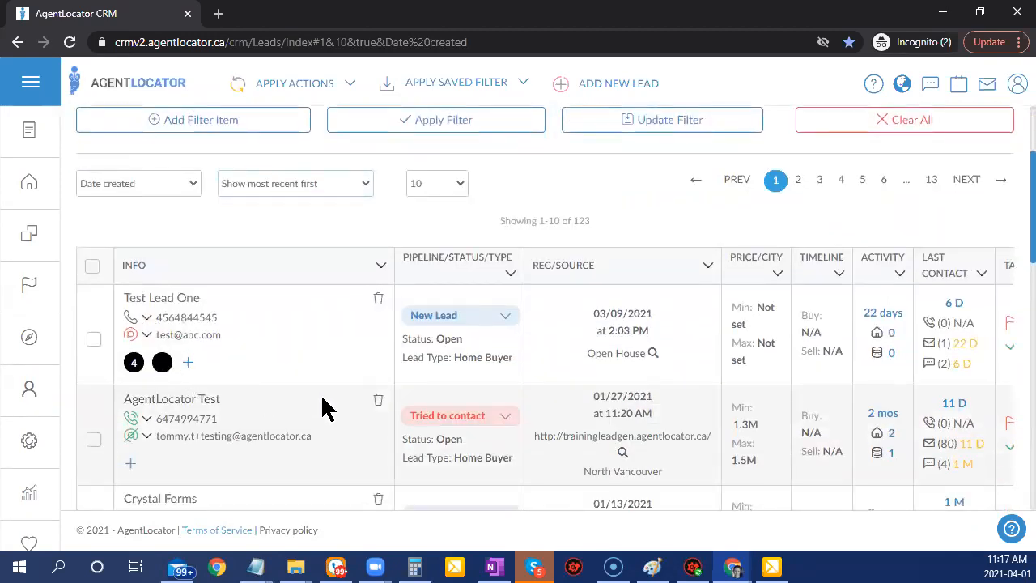
pyautogui.scroll(-4, 321, 394)
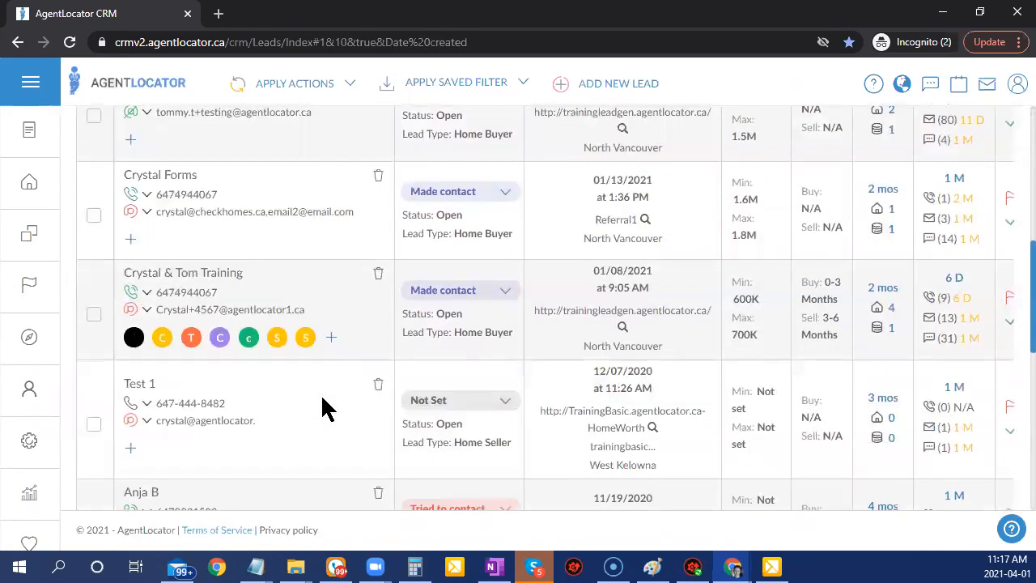
pyautogui.scroll(6, 320, 394)
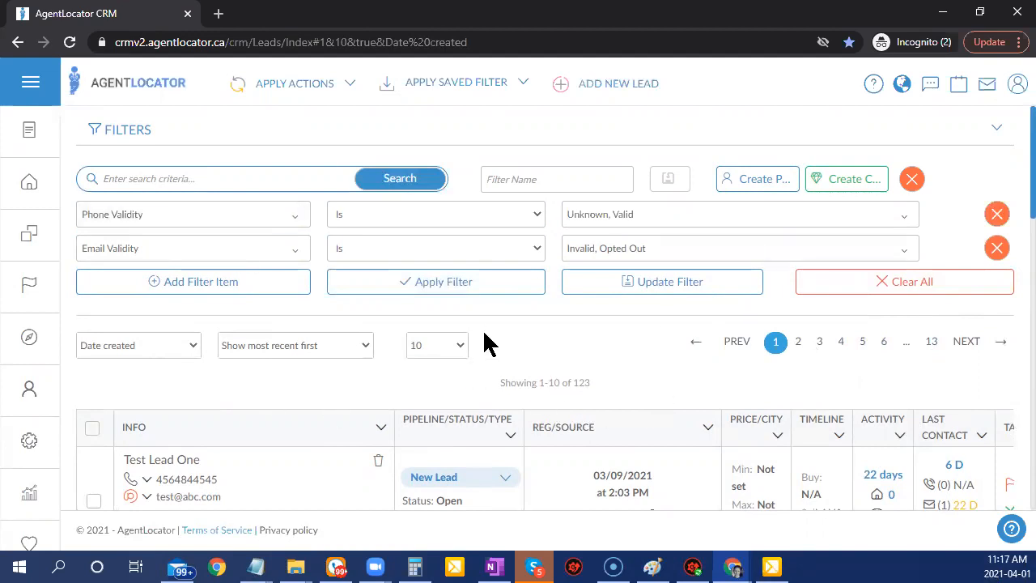
pyautogui.scroll(-1, 611, 432)
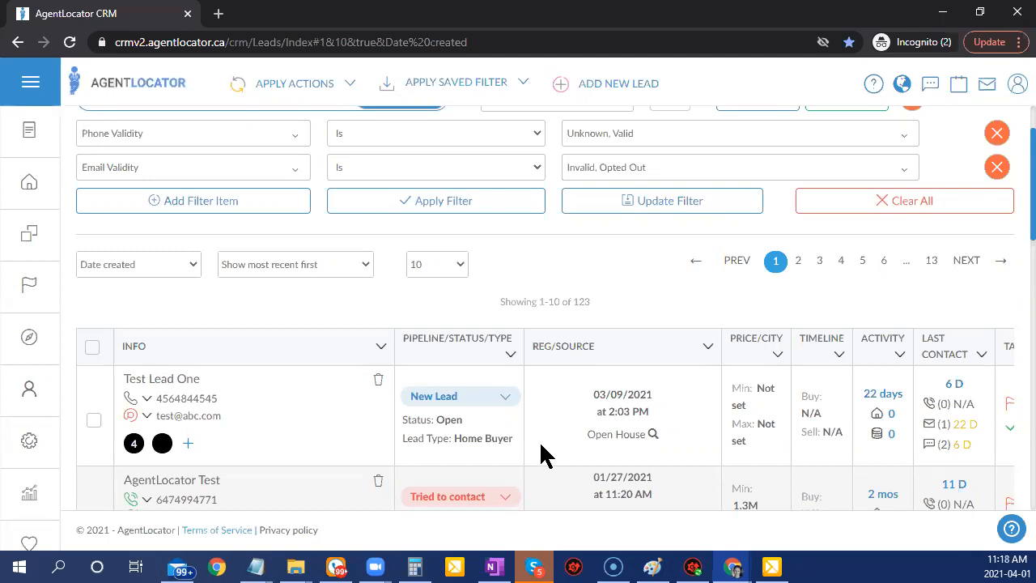
# Clear all lead filters and sort the leads by Last Activity.
pyautogui.scroll(-2, 597, 394)
pyautogui.scroll(3, 620, 423)
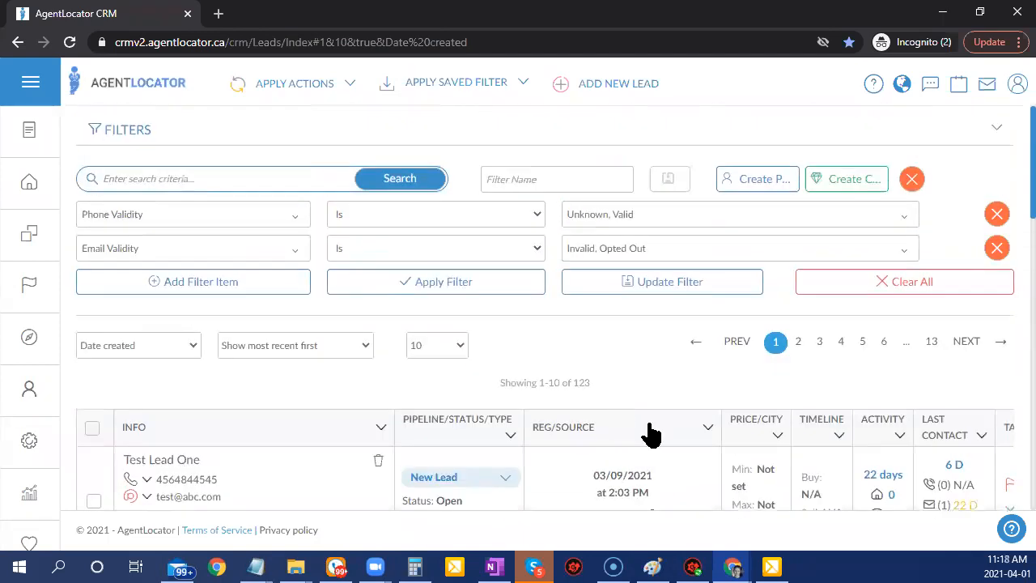
pyautogui.click(859, 285)
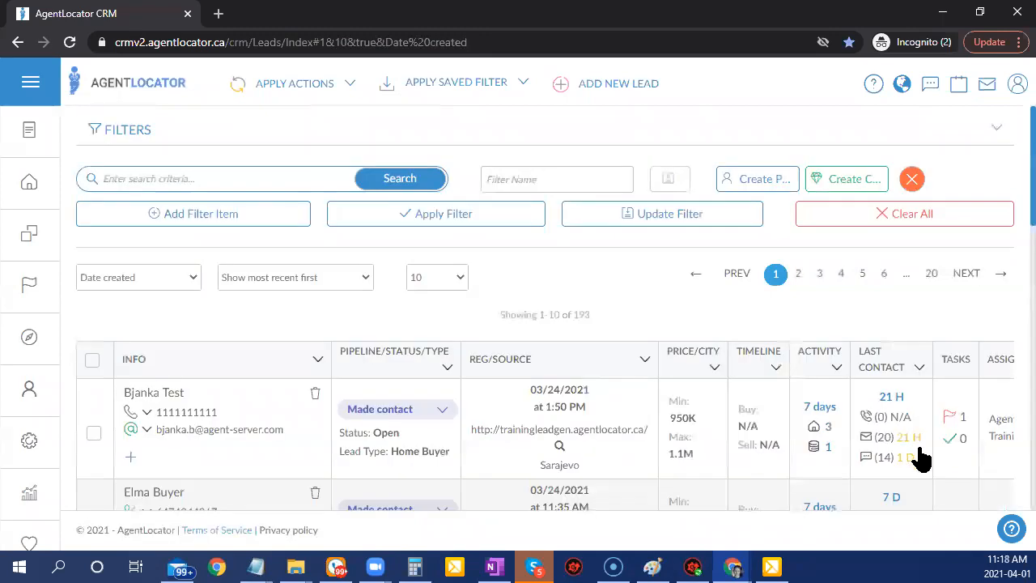
pyautogui.click(836, 367)
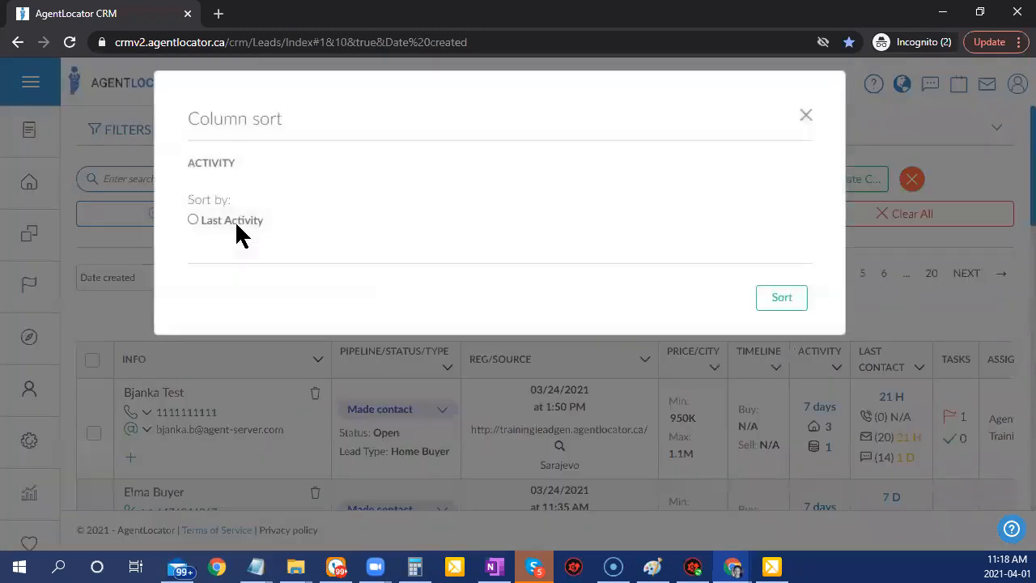
pyautogui.click(234, 221)
pyautogui.click(782, 325)
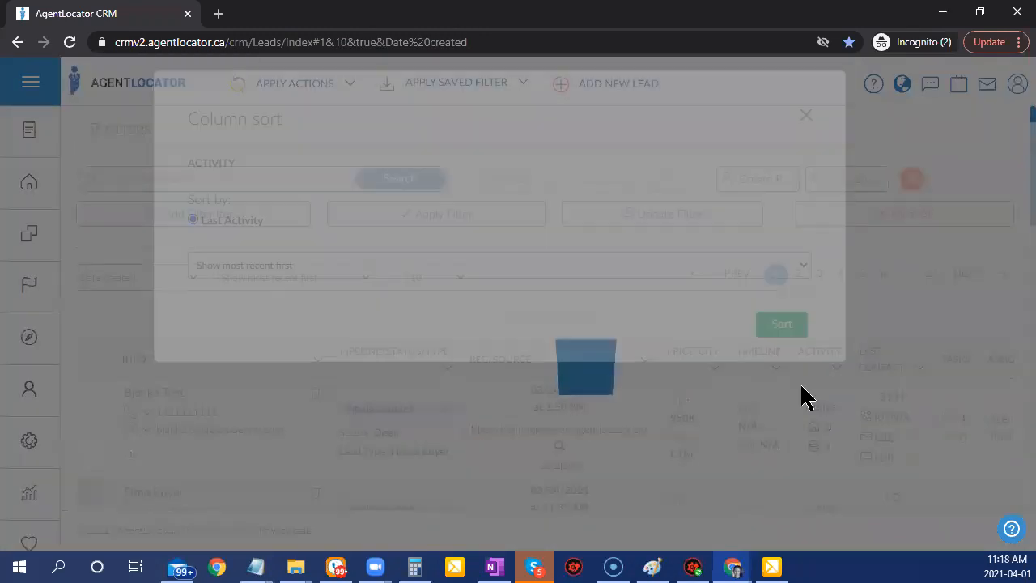
# Open the top lead's detail page and scroll down its profile.
pyautogui.scroll(-1, 891, 469)
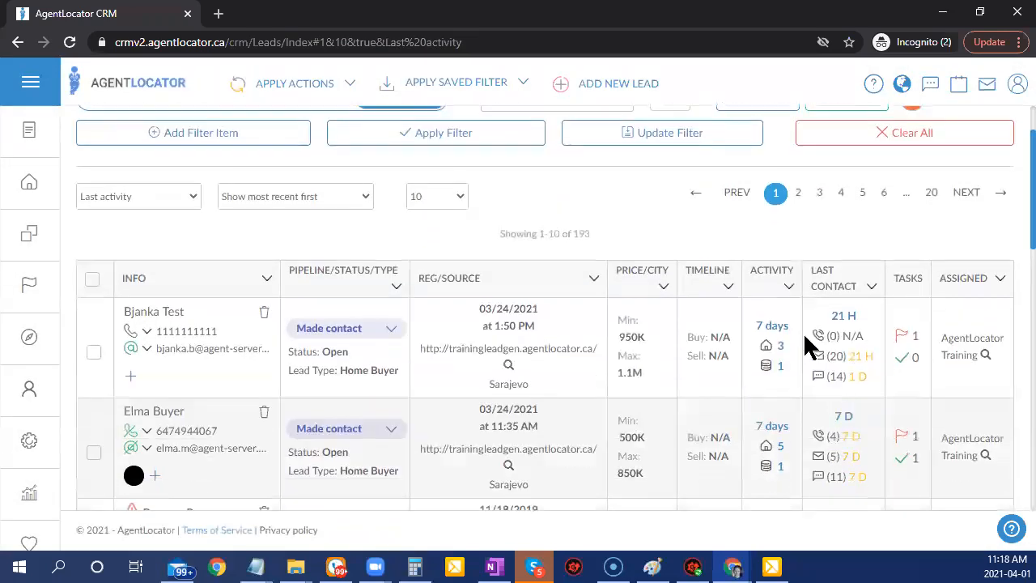
pyautogui.click(150, 313)
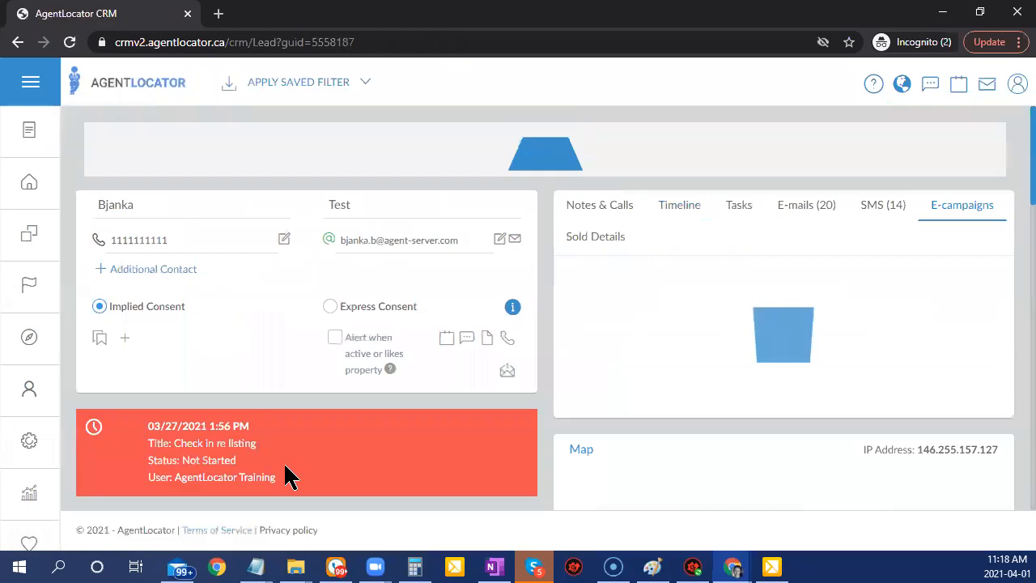
pyautogui.scroll(-2, 486, 429)
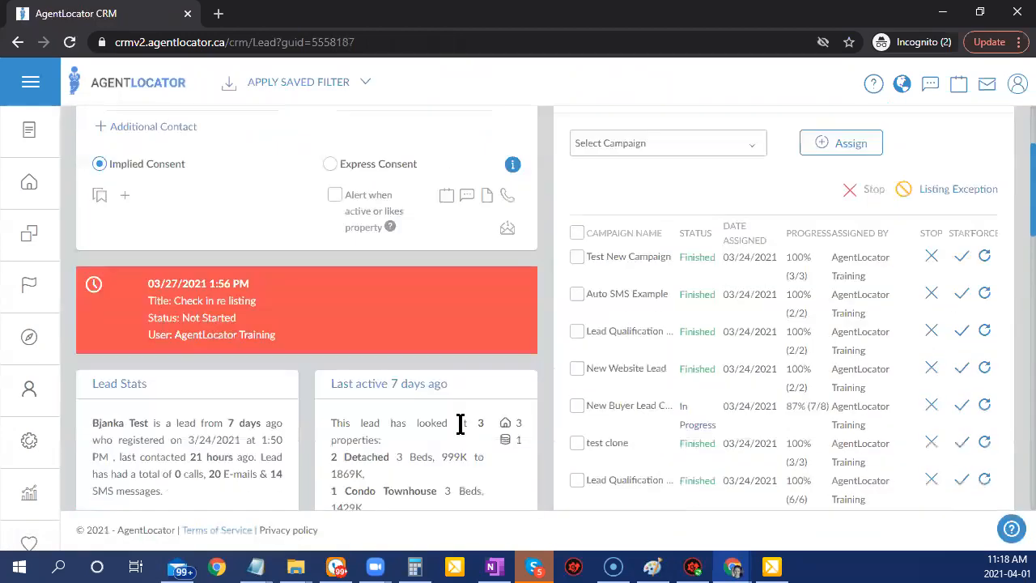
pyautogui.scroll(-2, 460, 423)
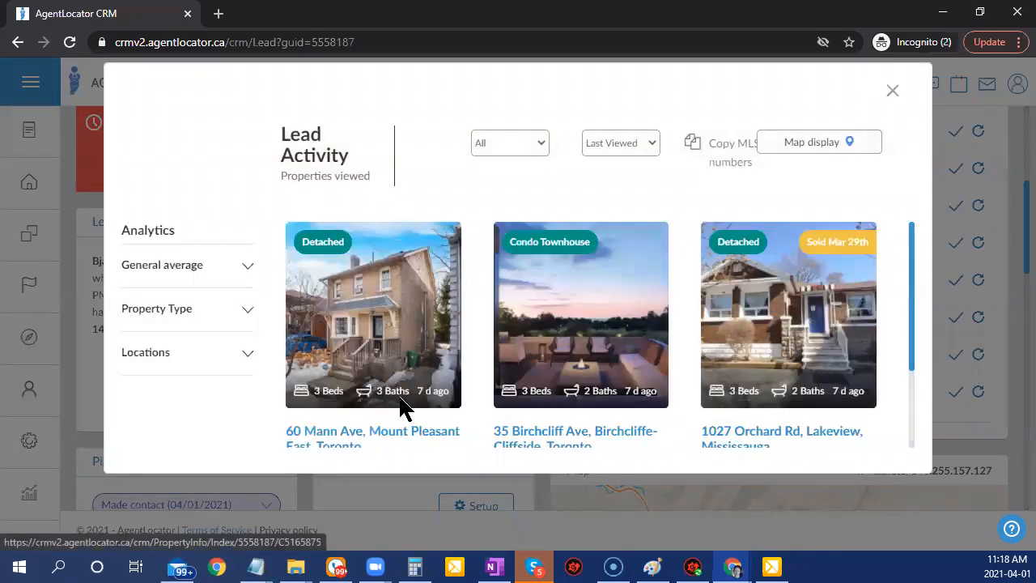
pyautogui.scroll(-2, 400, 405)
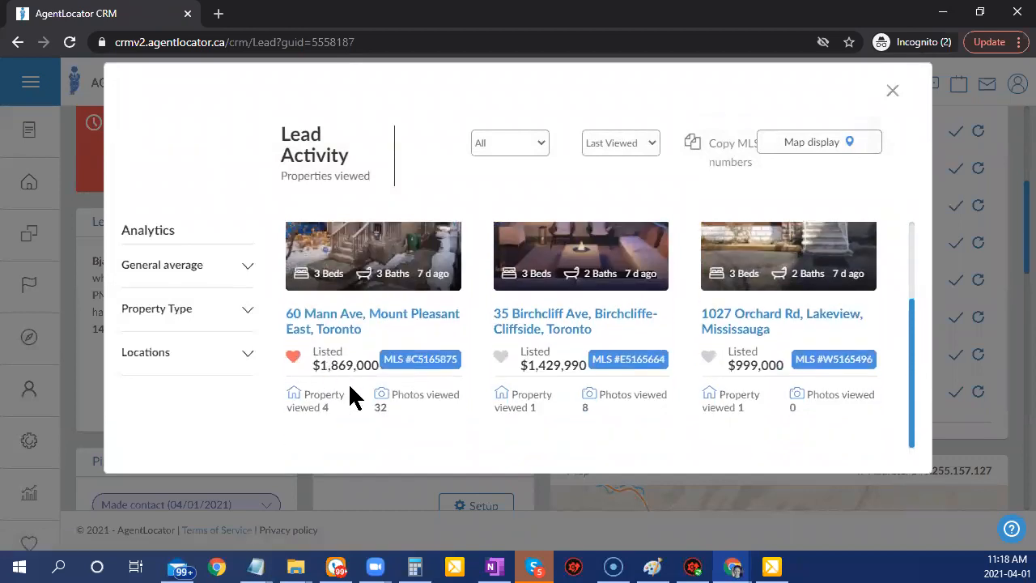
pyautogui.scroll(2, 364, 393)
pyautogui.click(382, 323)
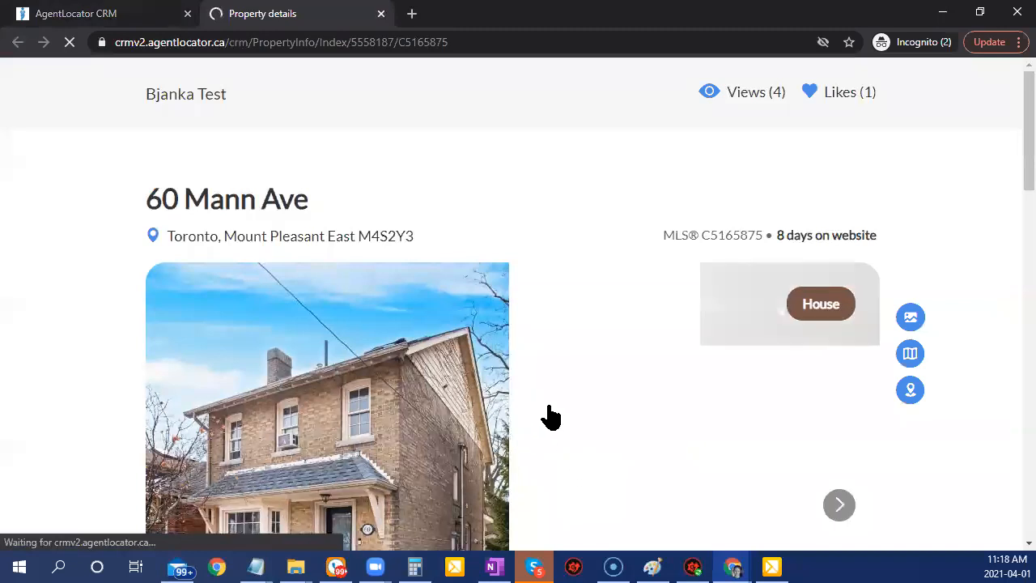
pyautogui.moveTo(701, 235); pyautogui.dragTo(761, 238)
pyautogui.hotkey('ctrl', 'c')
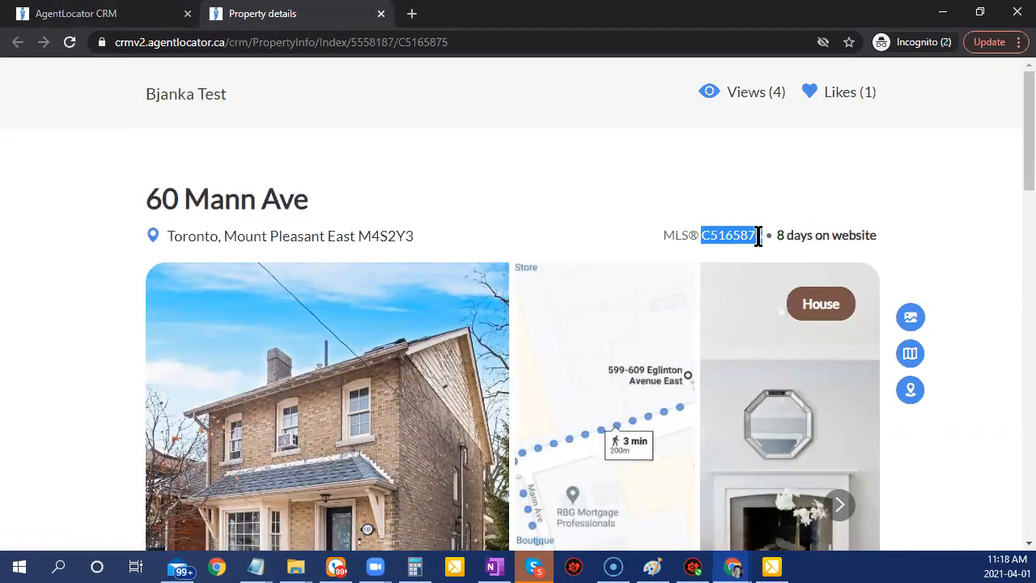
# Return to the CRM tab and close the Lead Activity window.
pyautogui.click(97, 13)
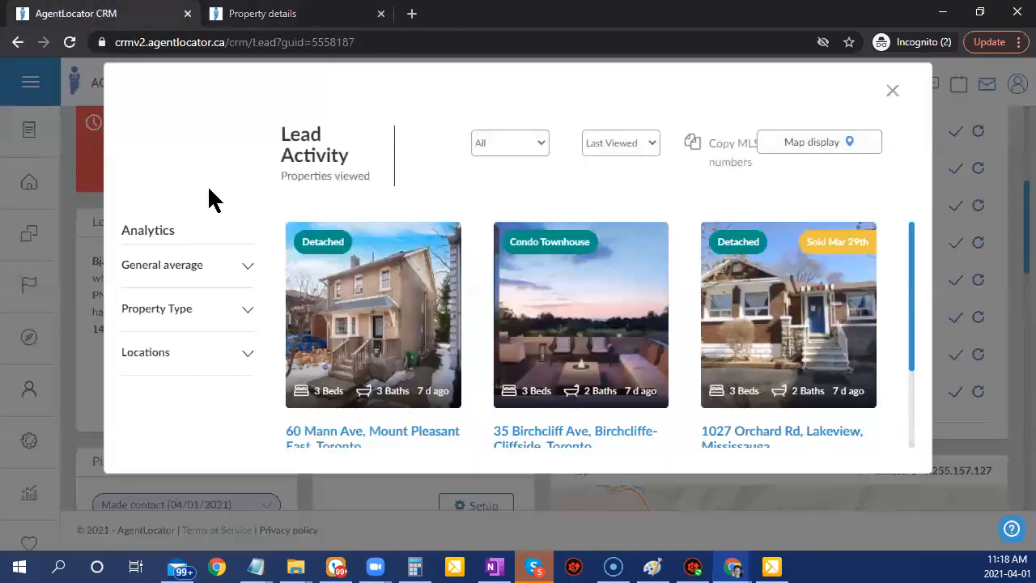
pyautogui.scroll(-1, 433, 332)
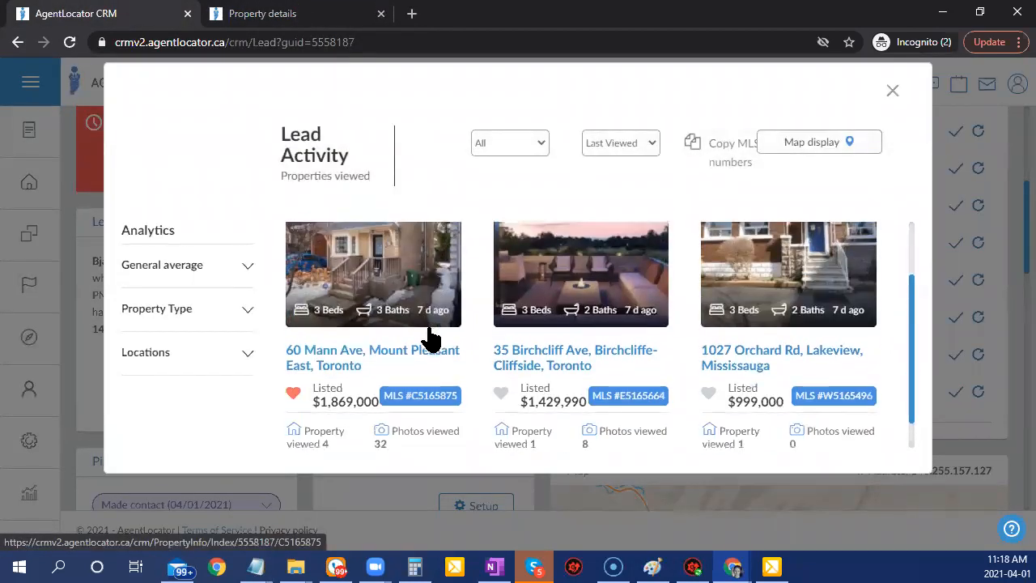
pyautogui.scroll(1, 428, 337)
pyautogui.scroll(-1, 417, 373)
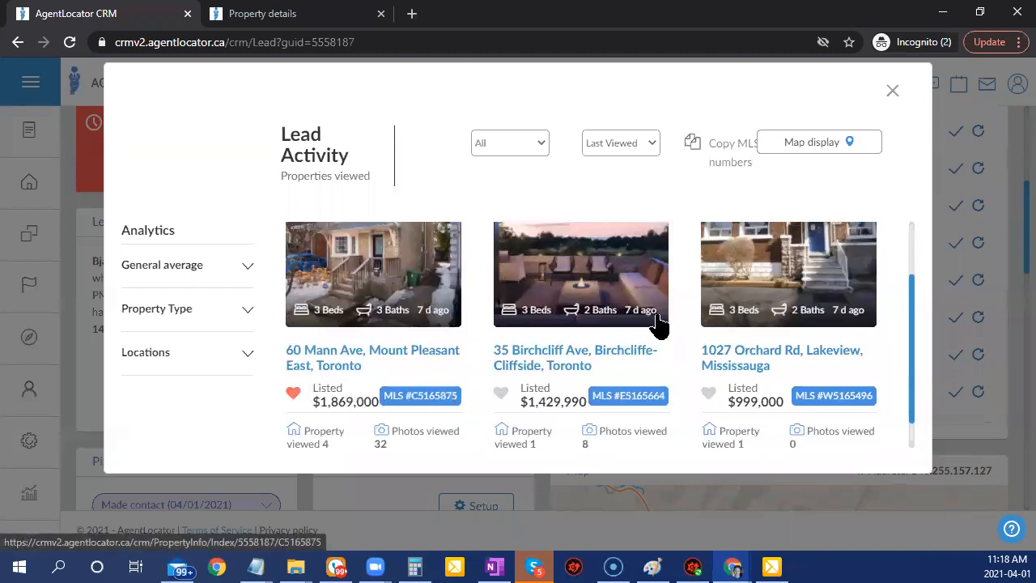
pyautogui.click(892, 92)
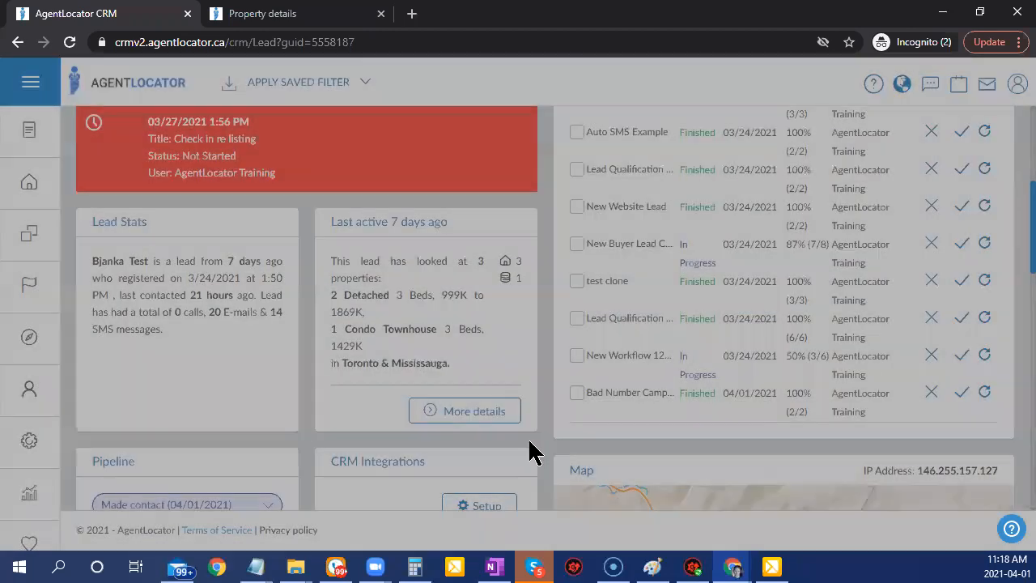
pyautogui.moveTo(502, 268)
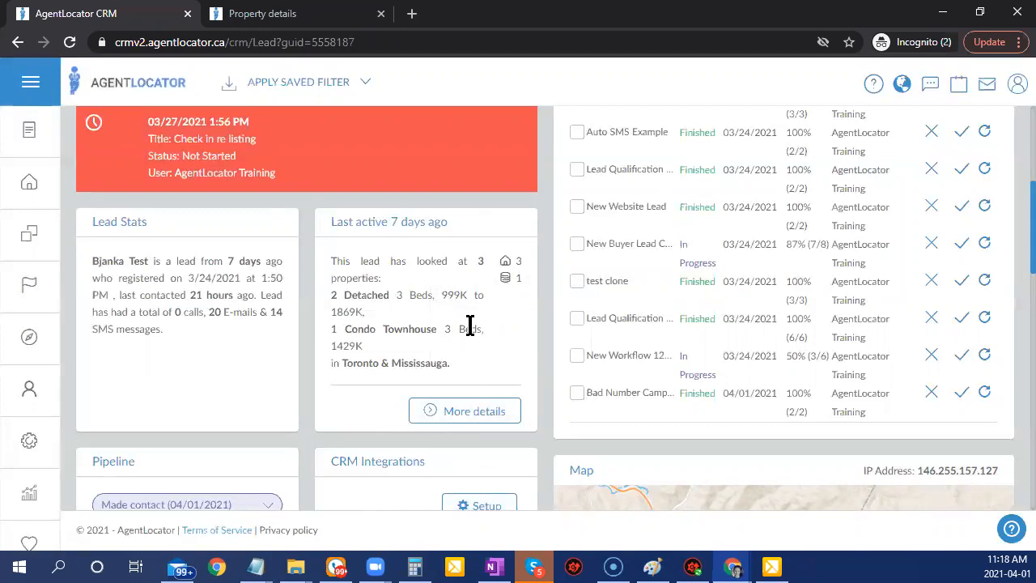
pyautogui.scroll(4, 465, 348)
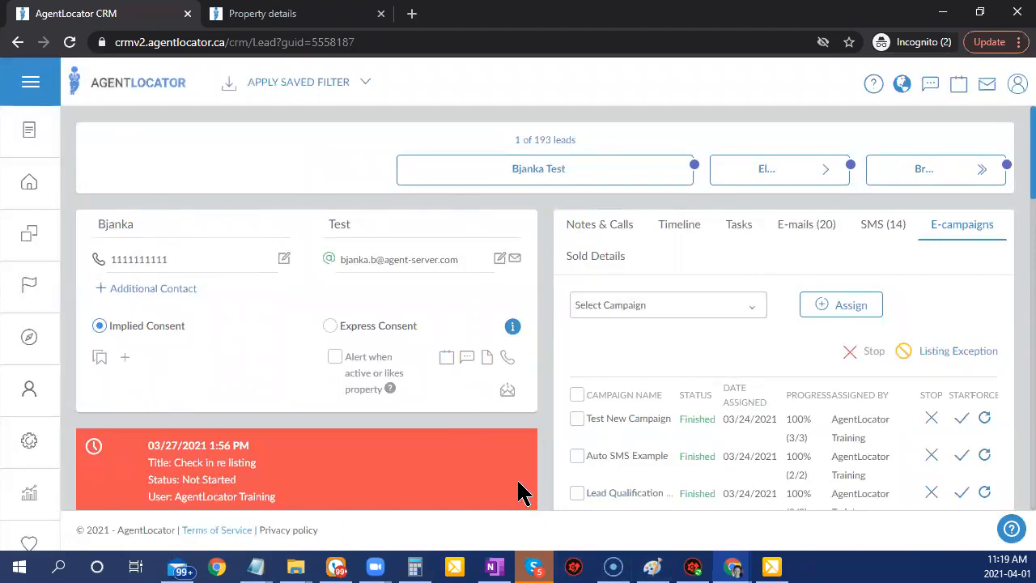
# Filter the listing email criteria by MLS Number C5165875.
pyautogui.click(507, 395)
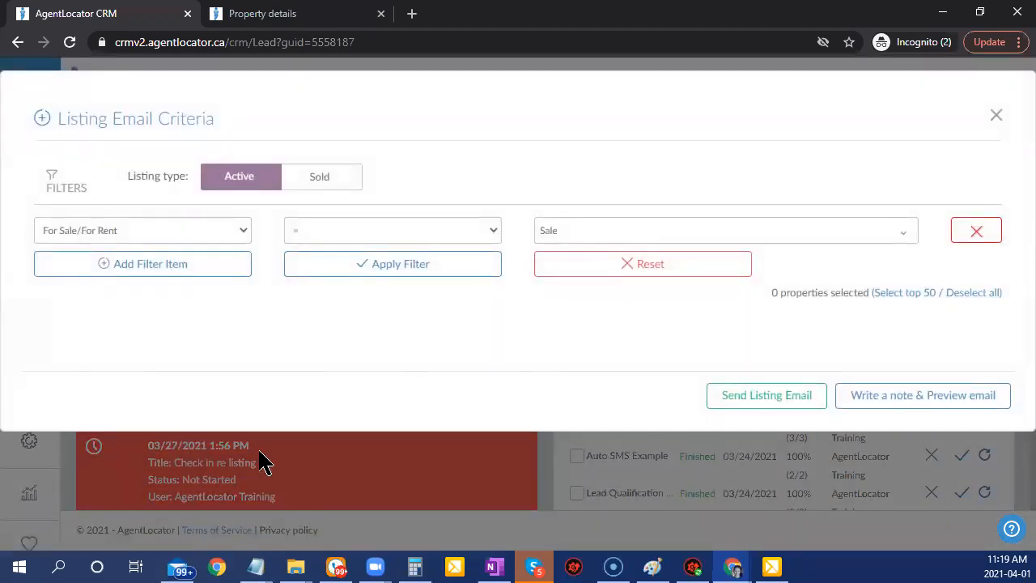
pyautogui.click(132, 267)
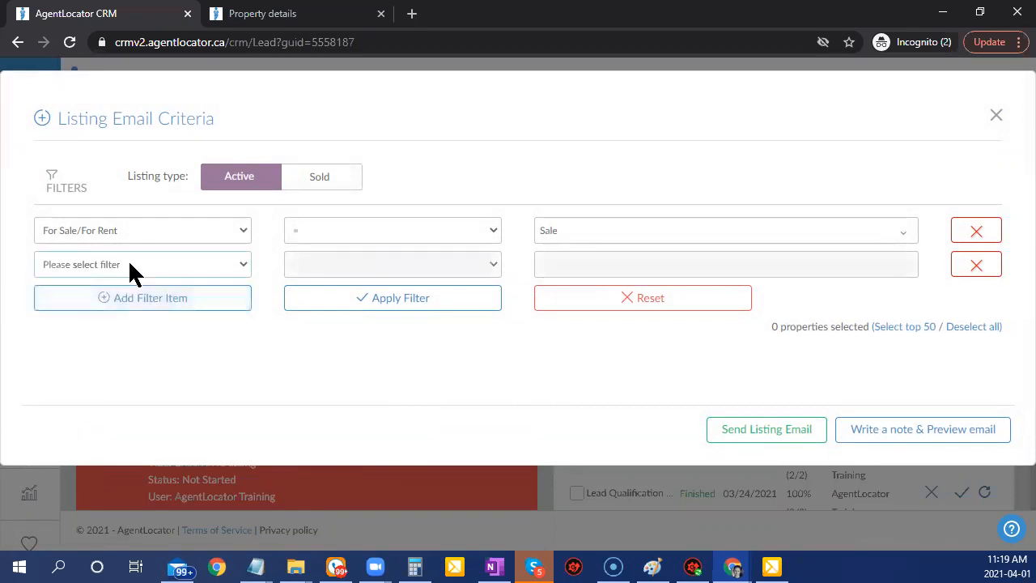
pyautogui.click(129, 263)
pyautogui.write('ml')
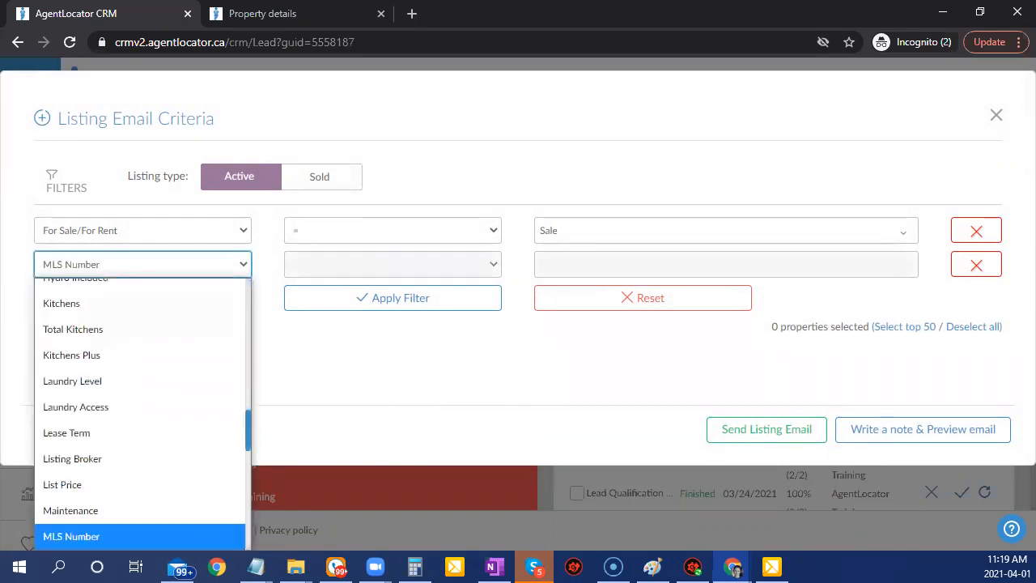
pyautogui.click(121, 538)
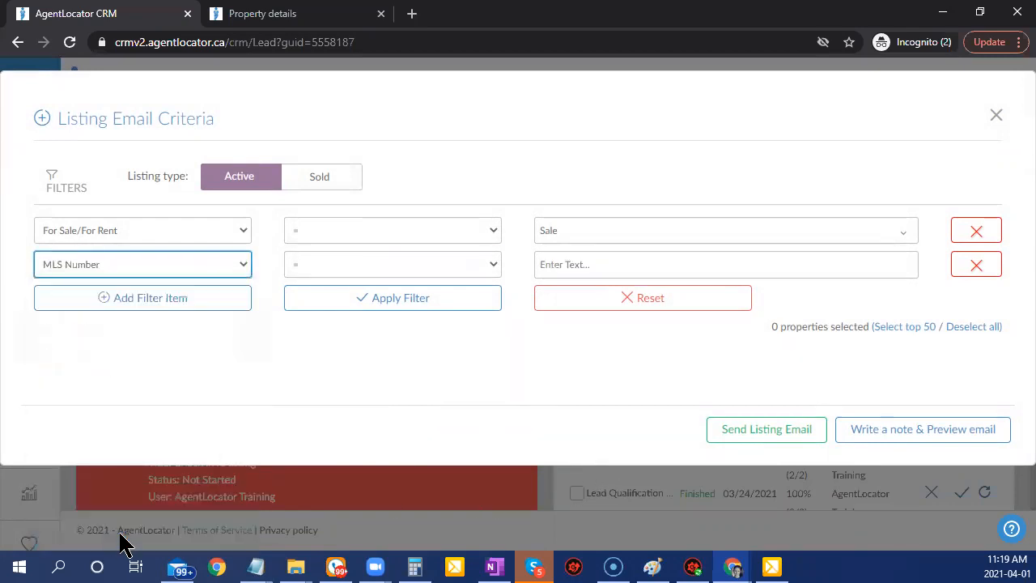
pyautogui.click(569, 265)
pyautogui.hotkey('ctrl', 'v')
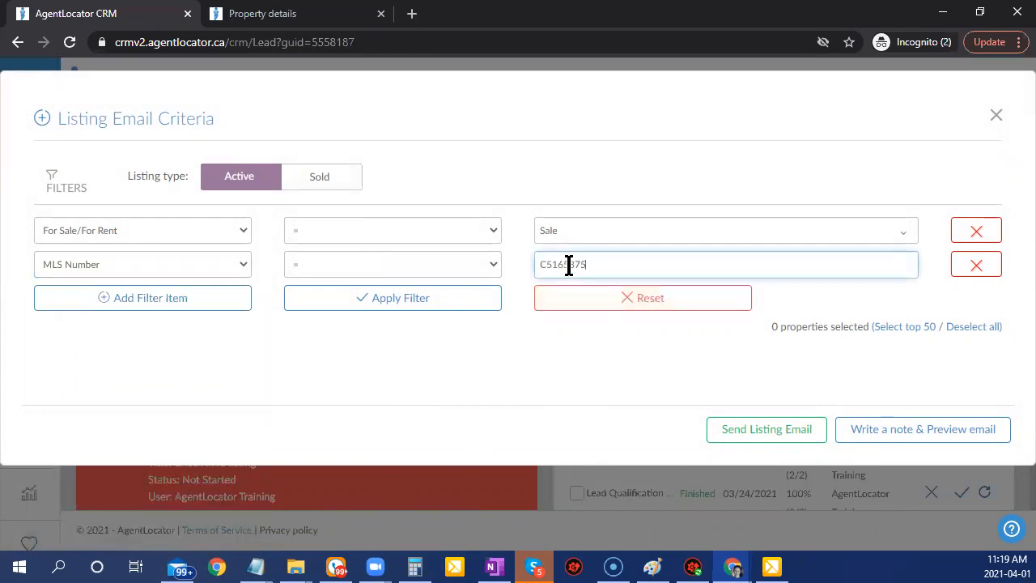
pyautogui.press('Return')
pyautogui.click(459, 305)
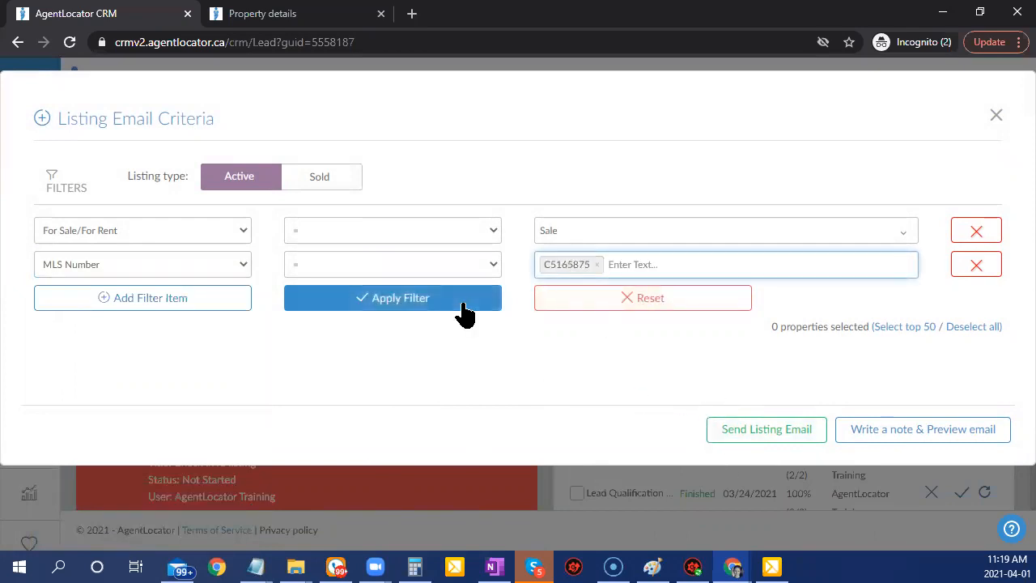
pyautogui.scroll(-4, 514, 425)
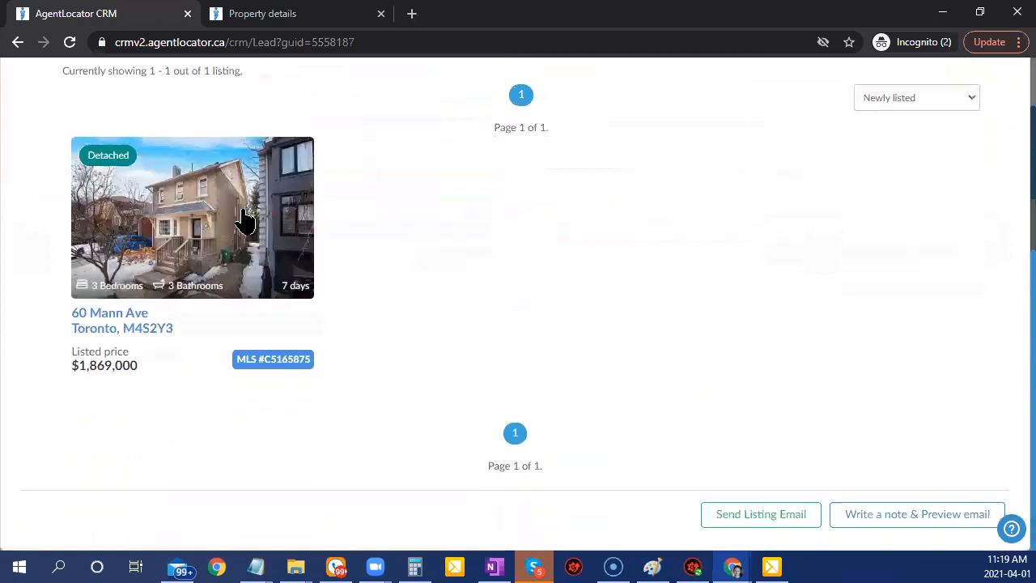
pyautogui.click(240, 225)
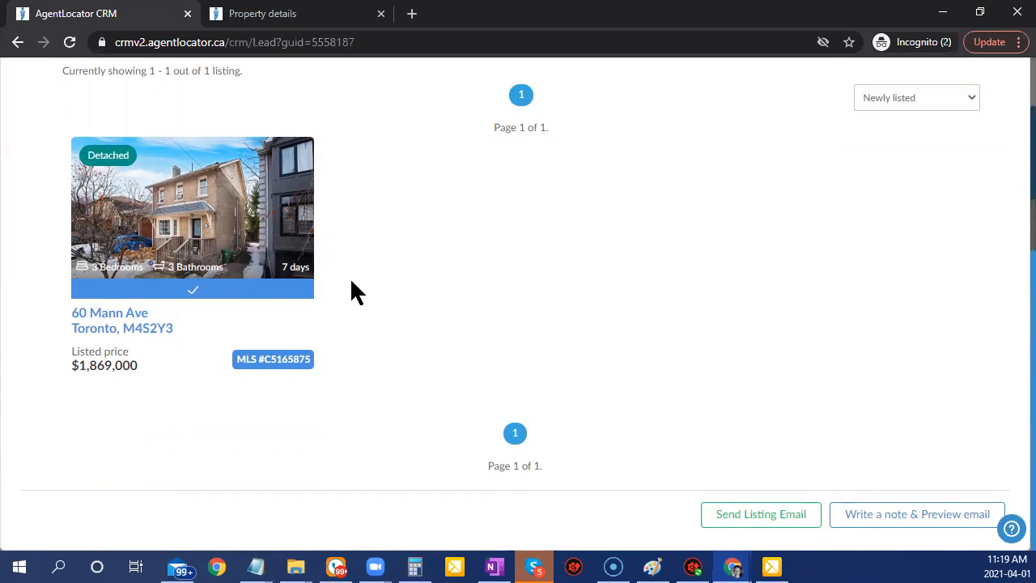
pyautogui.click(890, 528)
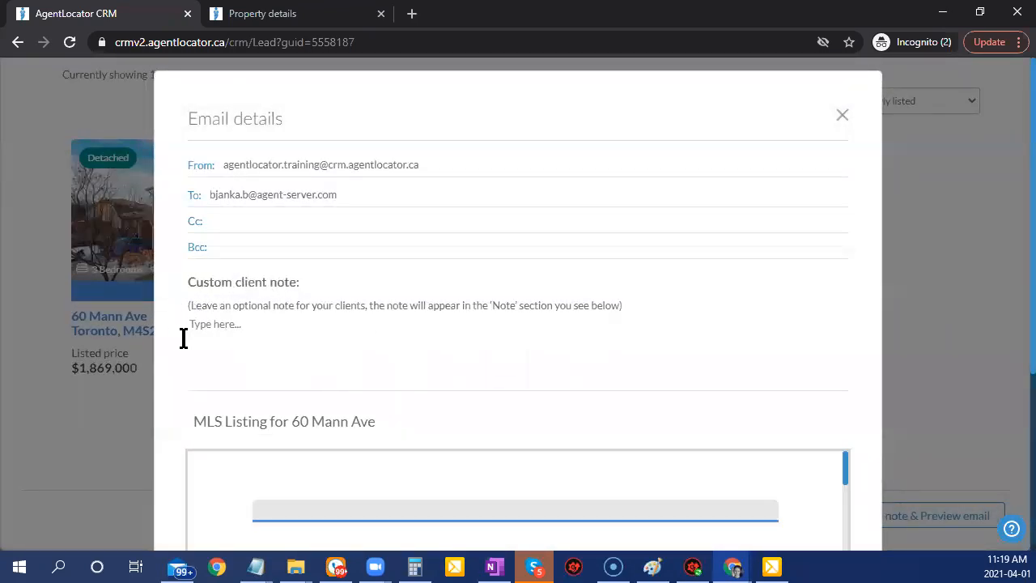
# Place the cursor in the custom client note box without writing a note.
pyautogui.click(252, 326)
# Close the email preview and switch the listing criteria to Sold.
pyautogui.click(842, 115)
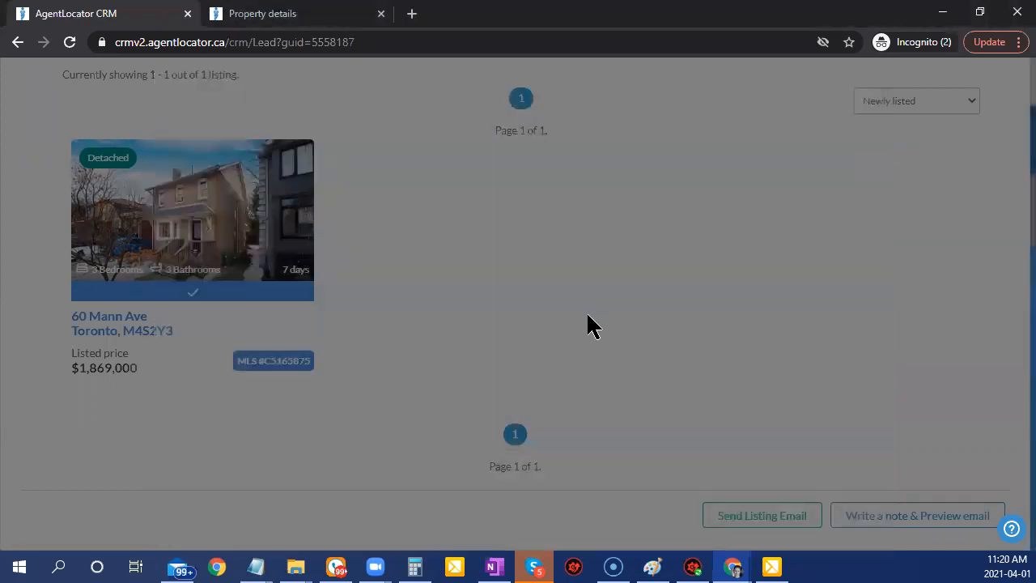
pyautogui.scroll(4, 588, 312)
pyautogui.click(354, 177)
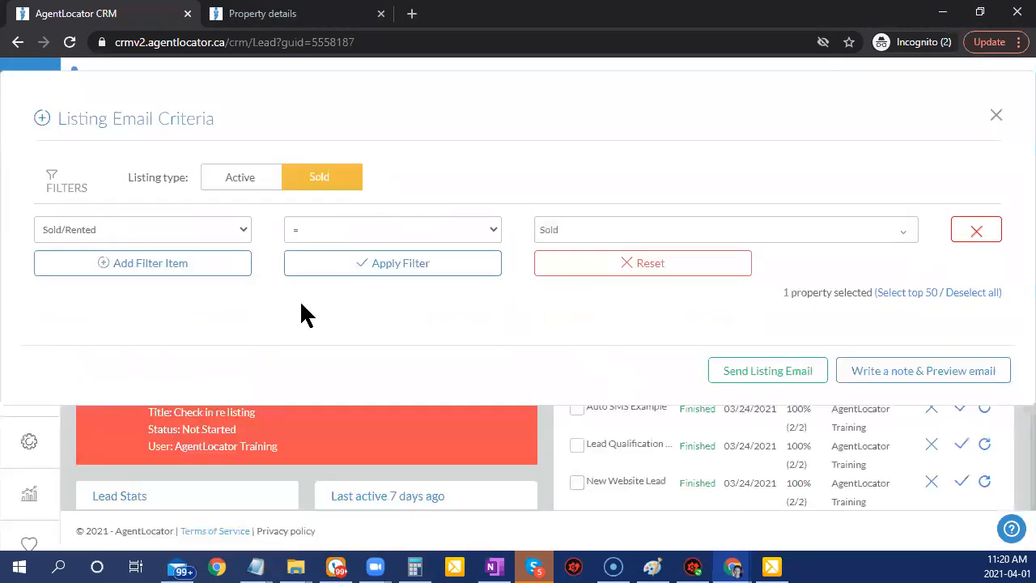
# Browse the filter field list without changes, then close the Listing Email Criteria dialog.
pyautogui.click(152, 230)
pyautogui.scroll(-5, 155, 365)
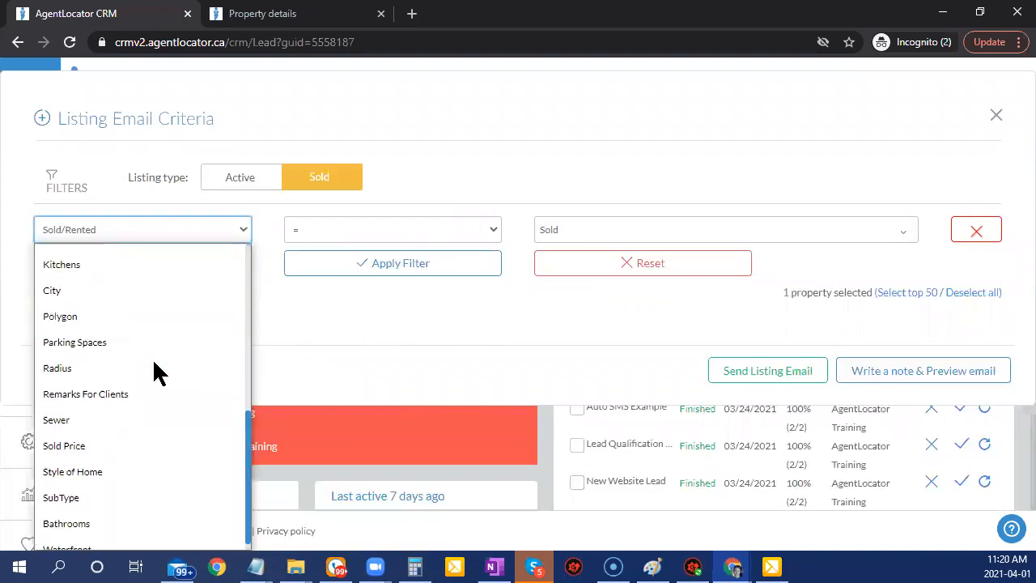
pyautogui.click(346, 330)
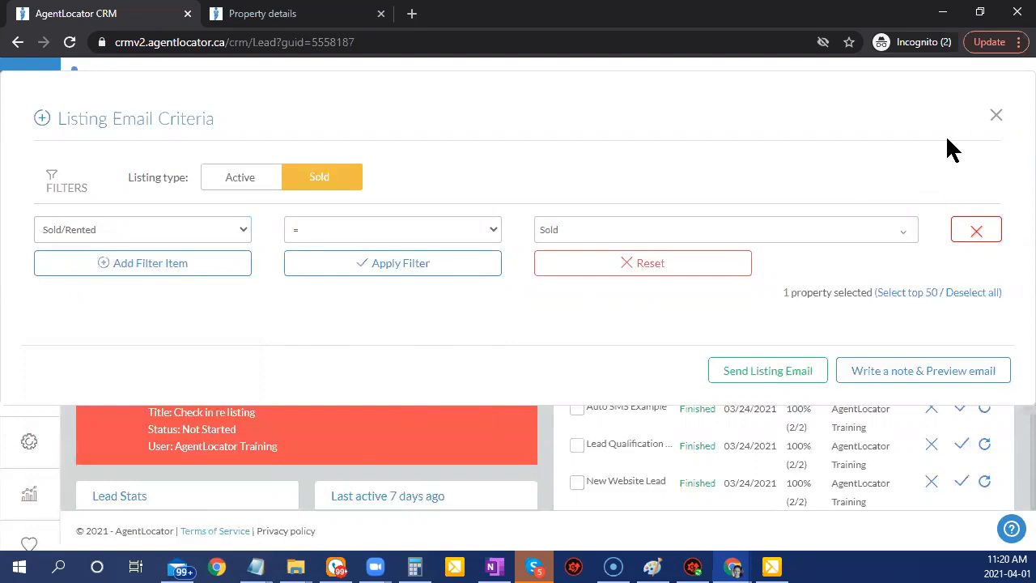
pyautogui.click(996, 115)
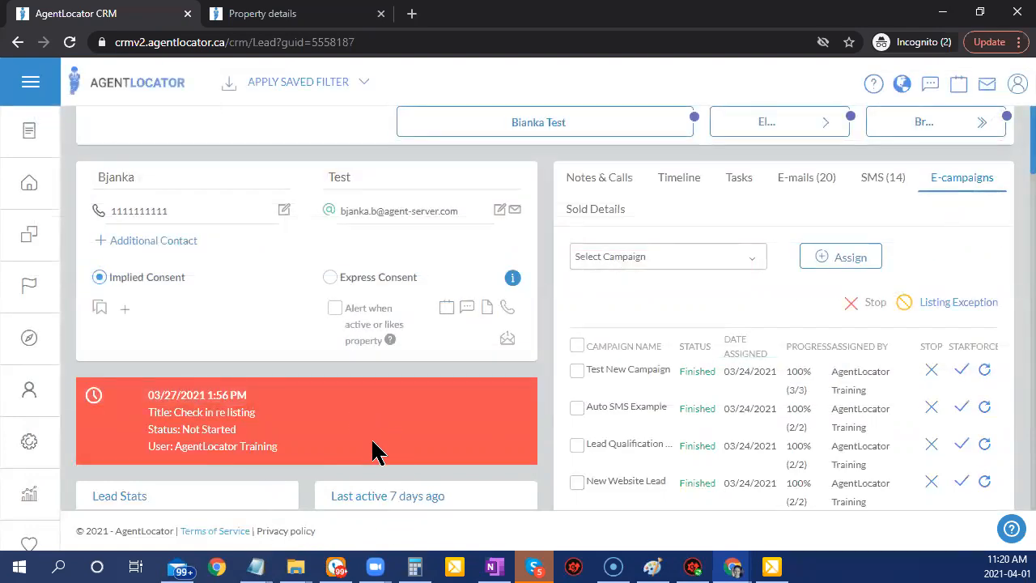
# Review the lead's viewed properties in the Lead Activity window, then close it.
pyautogui.scroll(-2, 363, 377)
pyautogui.scroll(-1, 363, 376)
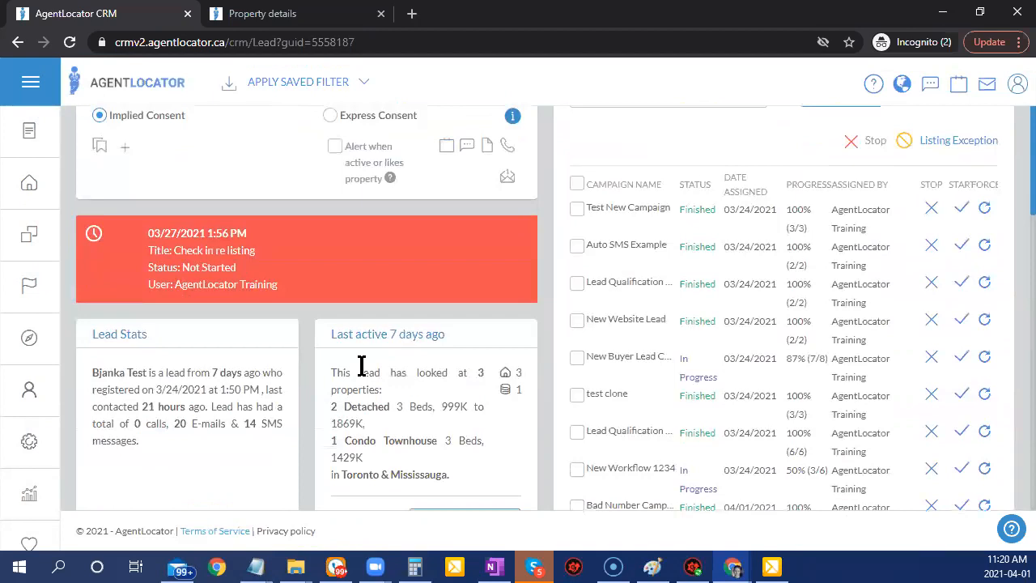
pyautogui.scroll(-2, 359, 366)
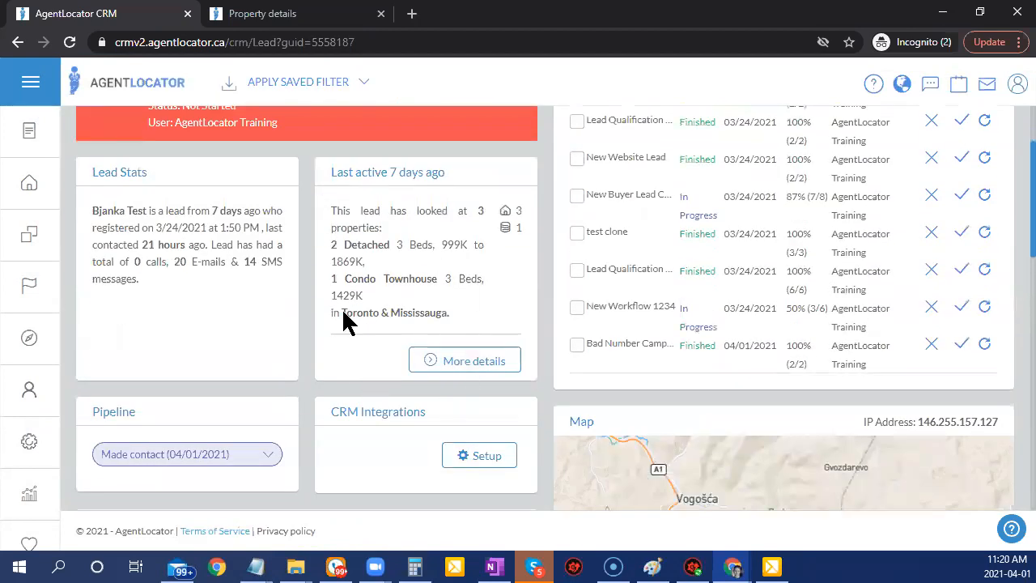
pyautogui.click(451, 359)
pyautogui.scroll(-3, 370, 384)
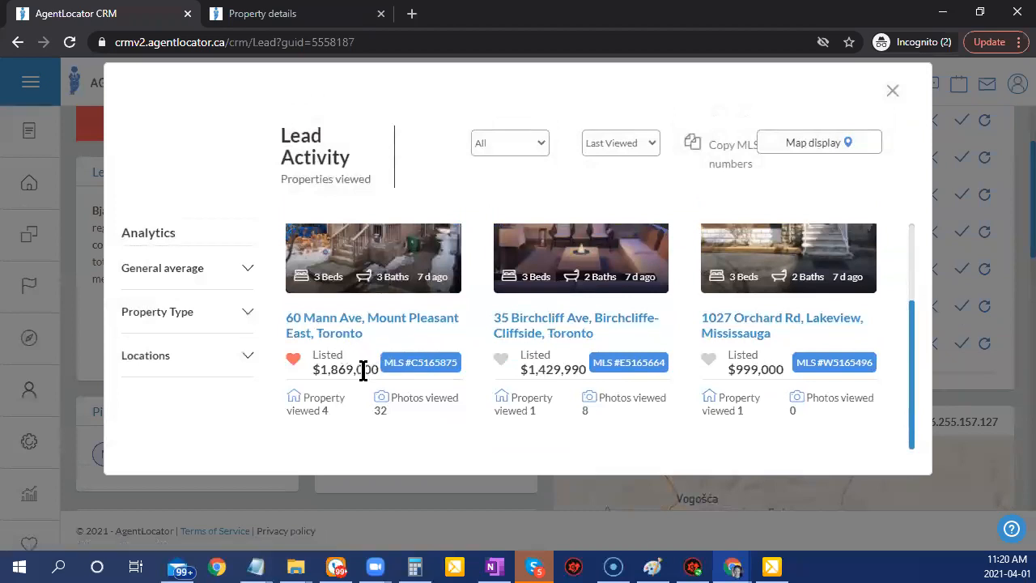
pyautogui.scroll(1, 280, 435)
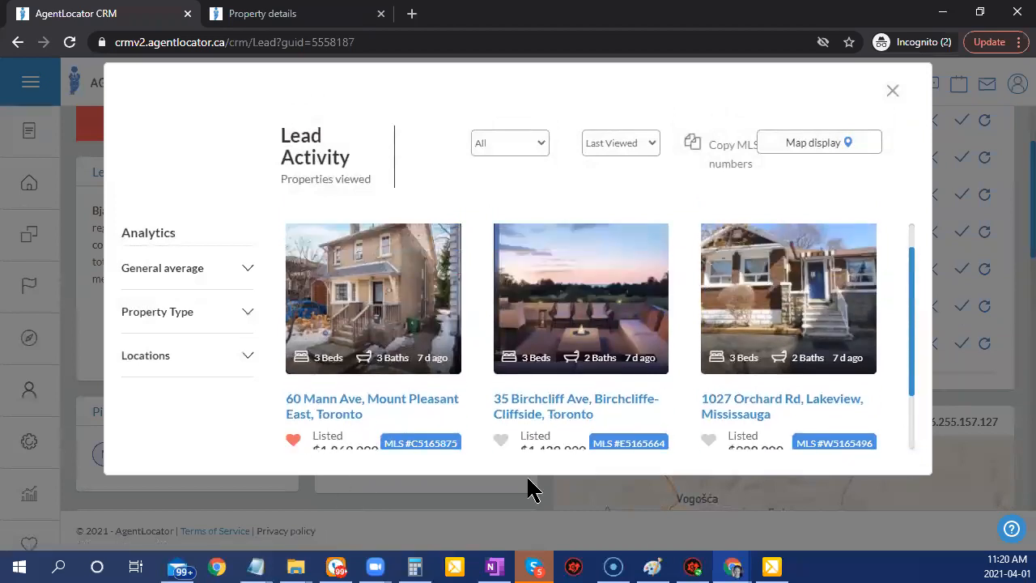
pyautogui.click(892, 91)
# Scroll through the lead's Saved Listing Searches.
pyautogui.scroll(-5, 330, 472)
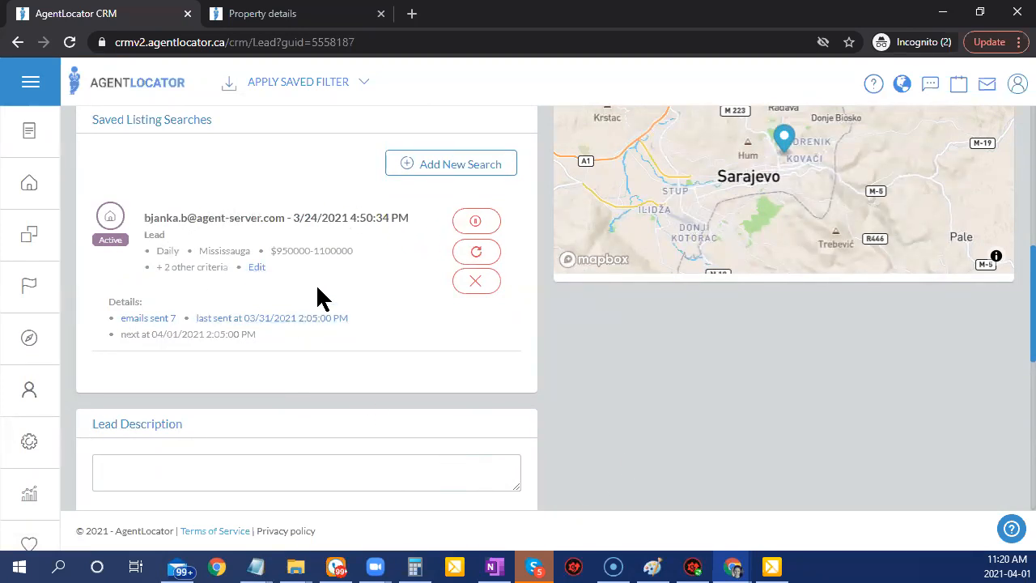
pyautogui.scroll(4, 378, 360)
pyautogui.scroll(5, 381, 349)
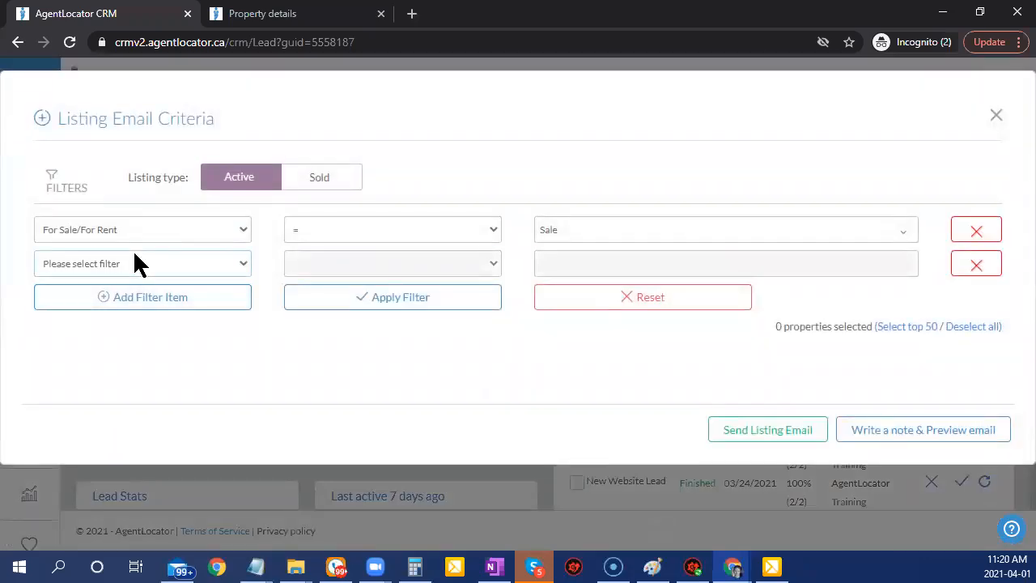
# Switch the criteria to Sold and add a City filter for Mississauga.
pyautogui.click(341, 177)
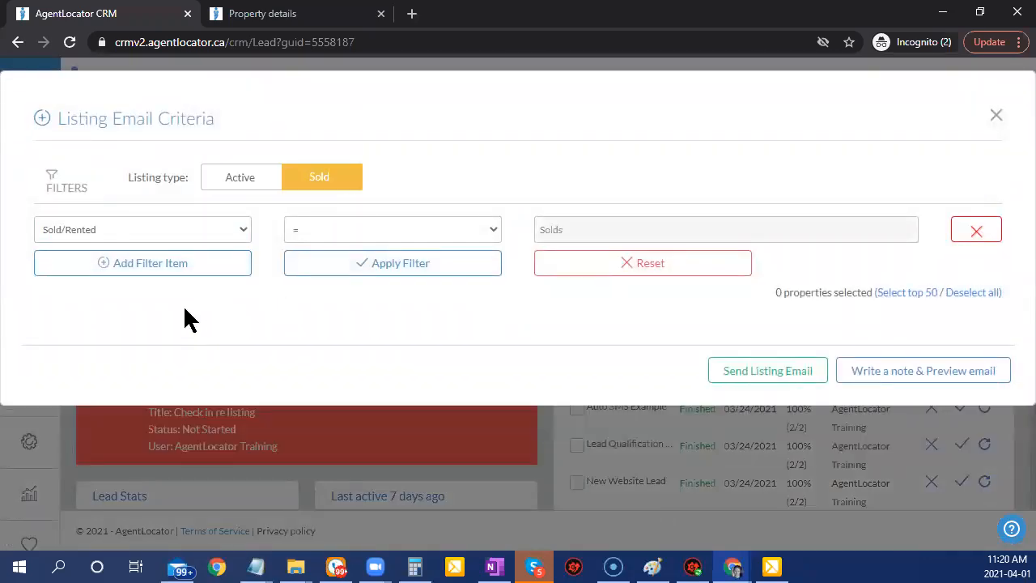
pyautogui.click(145, 267)
pyautogui.click(143, 266)
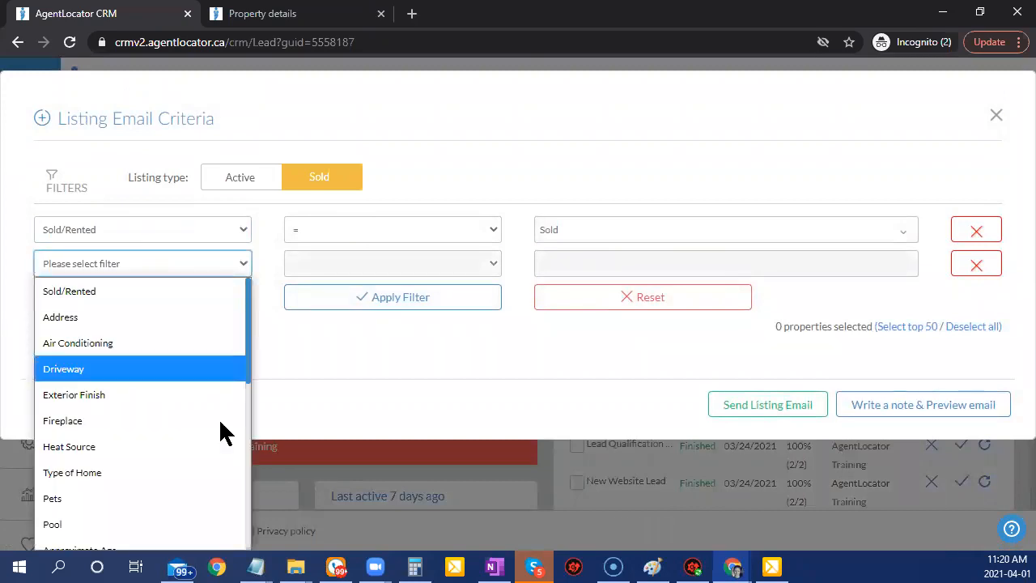
pyautogui.scroll(-2, 198, 478)
pyautogui.scroll(-3, 201, 489)
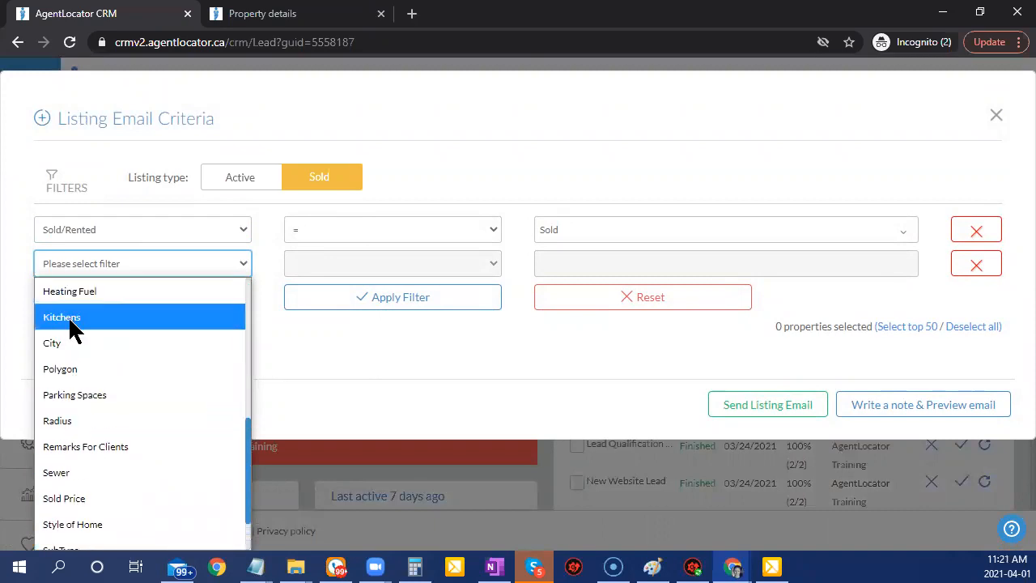
pyautogui.click(68, 343)
pyautogui.click(589, 263)
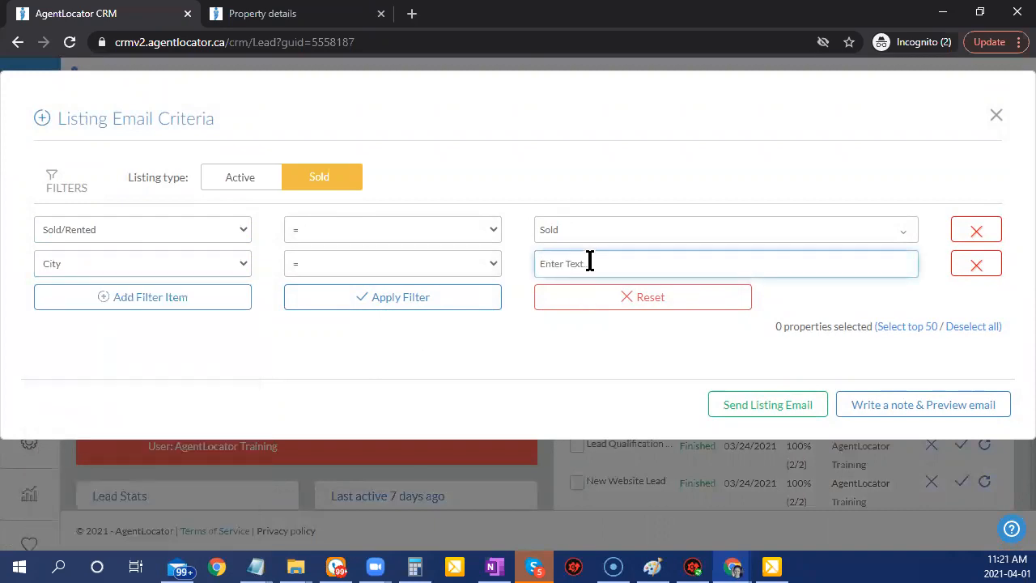
pyautogui.write('miss')
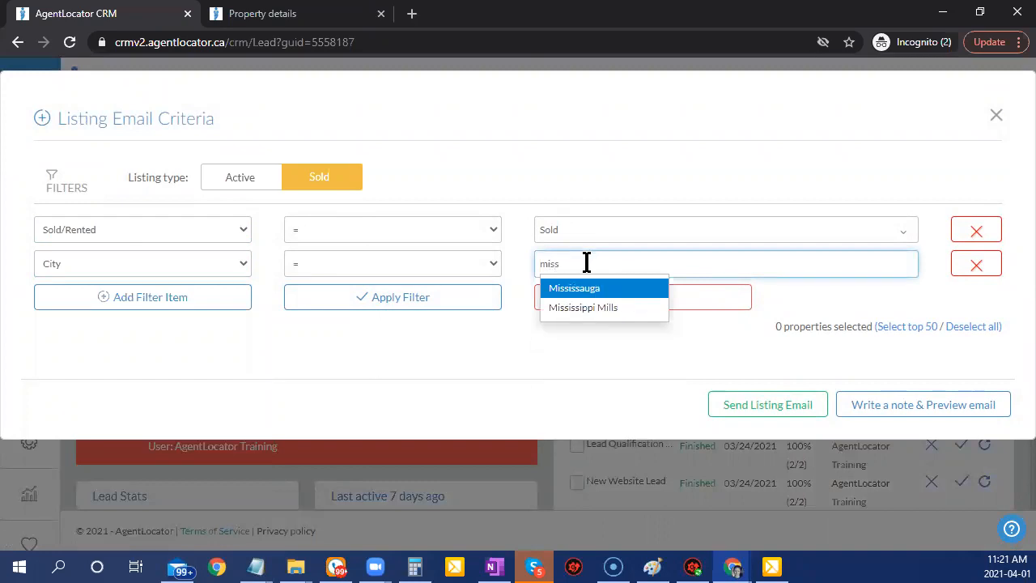
pyautogui.click(557, 292)
# Add a Type of Home filter including Condo/co-op and Townhome.
pyautogui.click(162, 302)
pyautogui.click(162, 300)
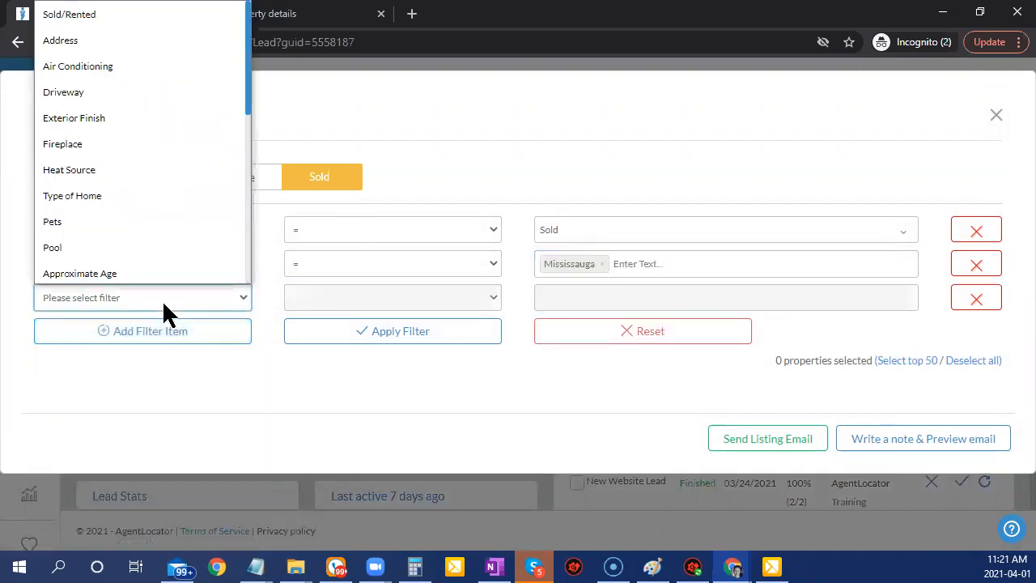
pyautogui.scroll(-2, 151, 215)
pyautogui.scroll(2, 153, 220)
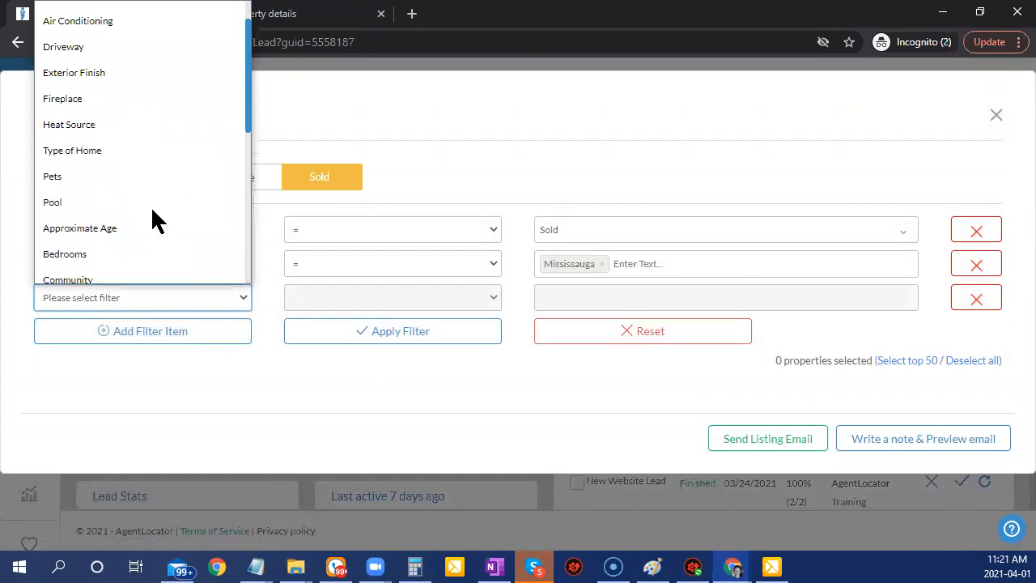
pyautogui.click(106, 196)
pyautogui.click(579, 300)
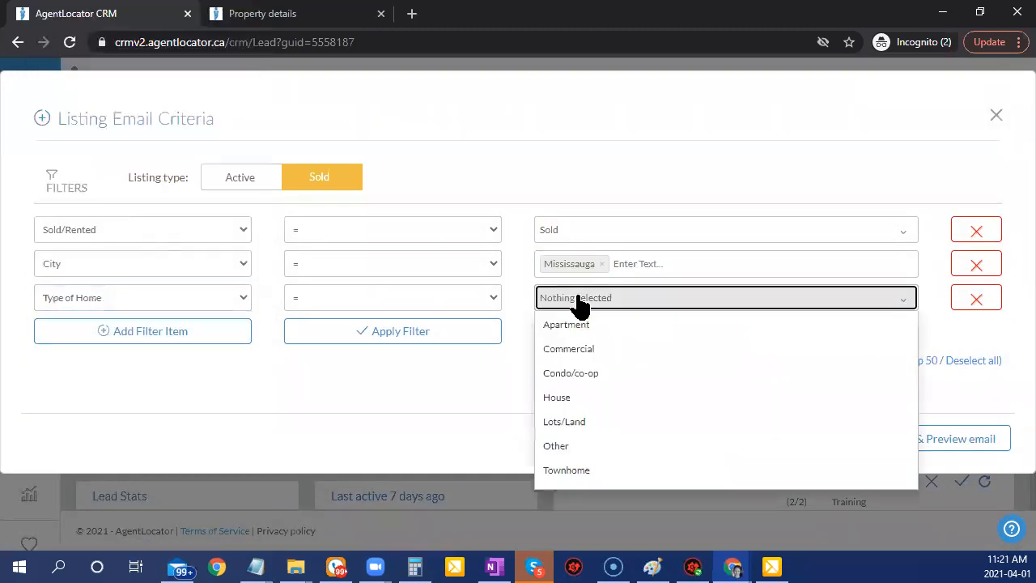
pyautogui.click(559, 380)
pyautogui.click(566, 470)
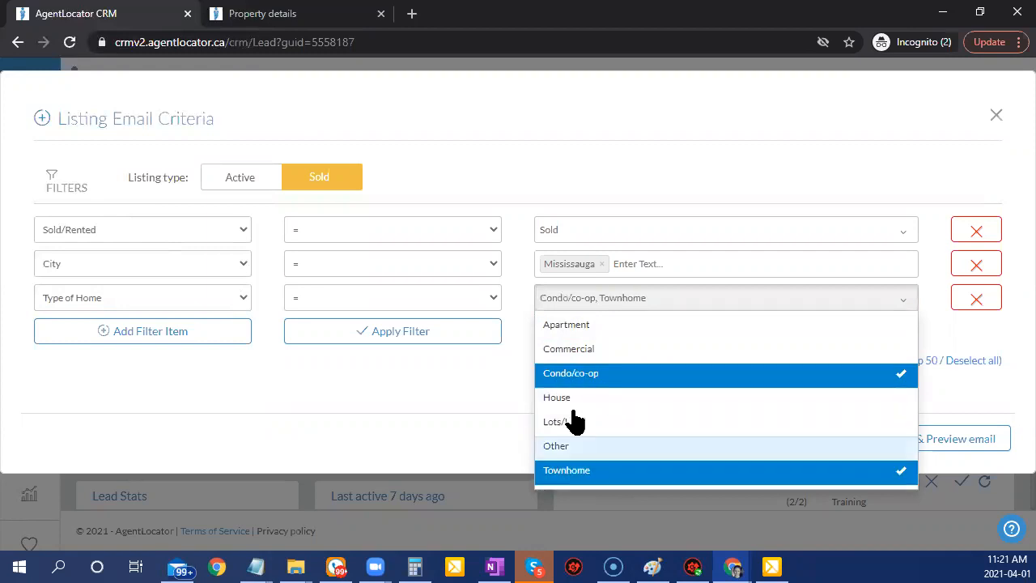
pyautogui.click(449, 386)
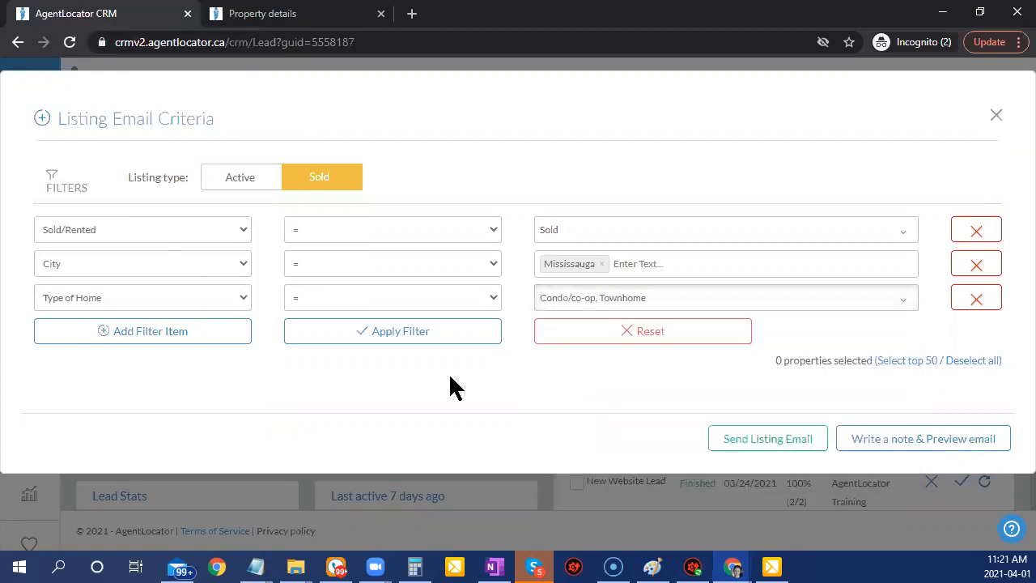
# Add a Bedrooms >= 3 filter and apply, finding 3895 listings.
pyautogui.click(132, 338)
pyautogui.click(74, 281)
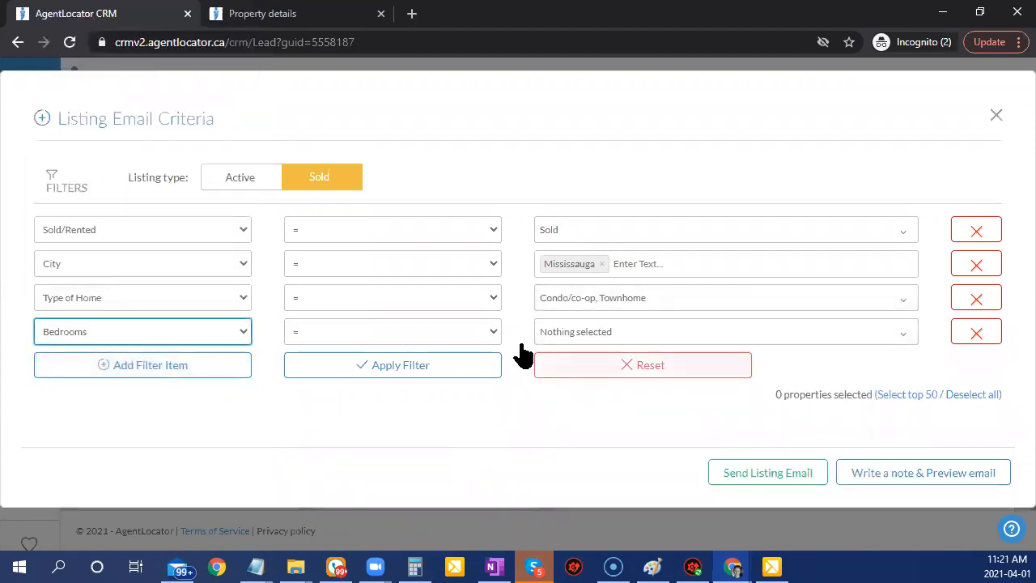
pyautogui.click(491, 338)
pyautogui.click(445, 384)
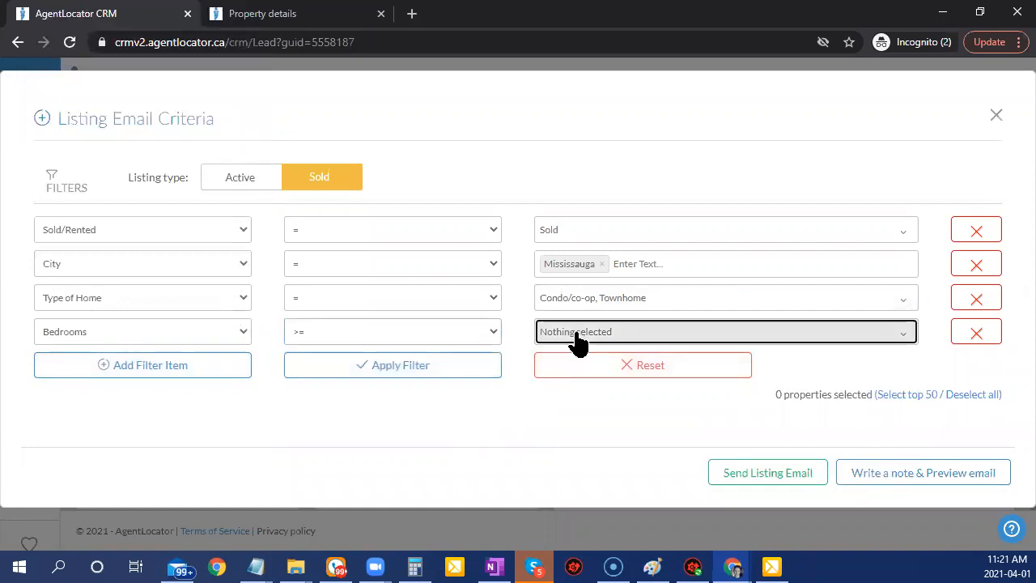
pyautogui.click(575, 341)
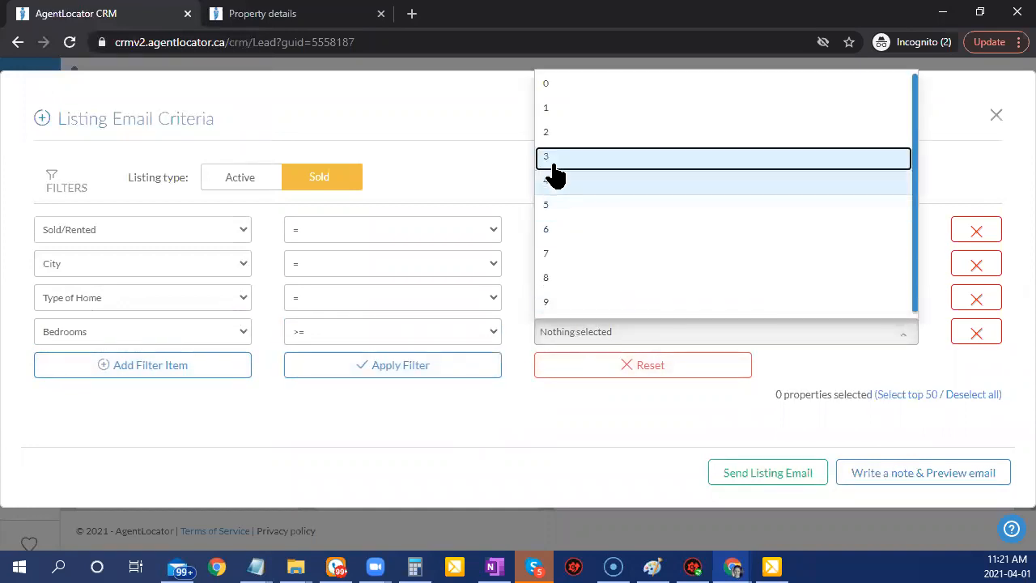
pyautogui.click(688, 157)
pyautogui.click(514, 227)
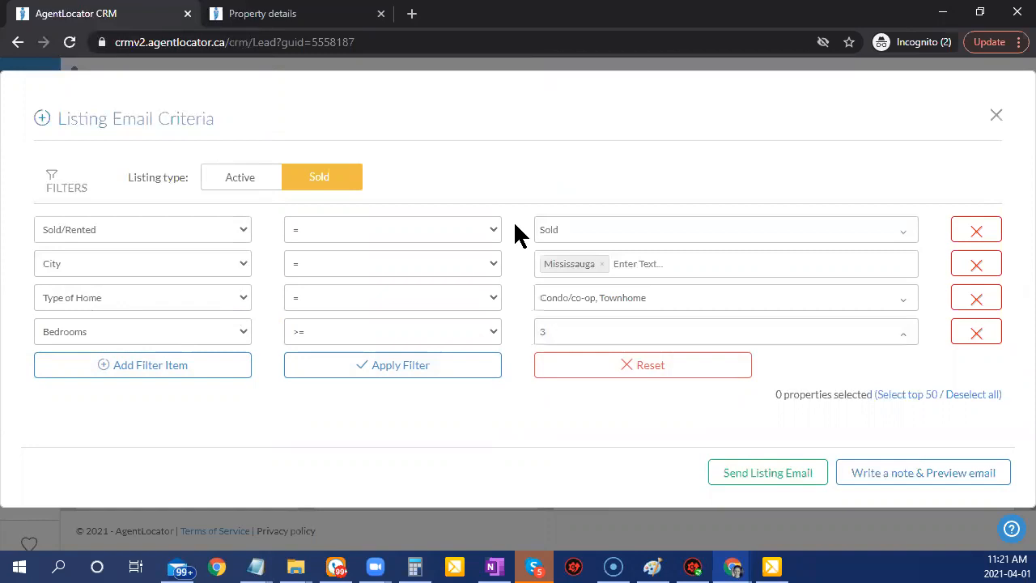
pyautogui.click(399, 368)
pyautogui.scroll(-1, 678, 411)
# Add a Sold Date <= 14 condition and apply it, leaving 91 listings across 8 pages.
pyautogui.scroll(-2, 679, 419)
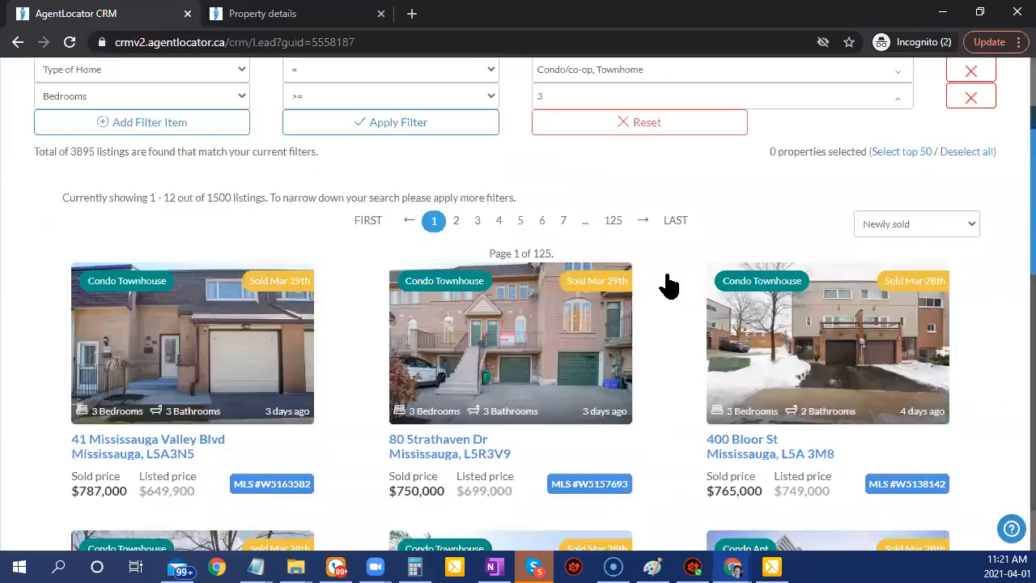
pyautogui.click(110, 128)
pyautogui.click(114, 130)
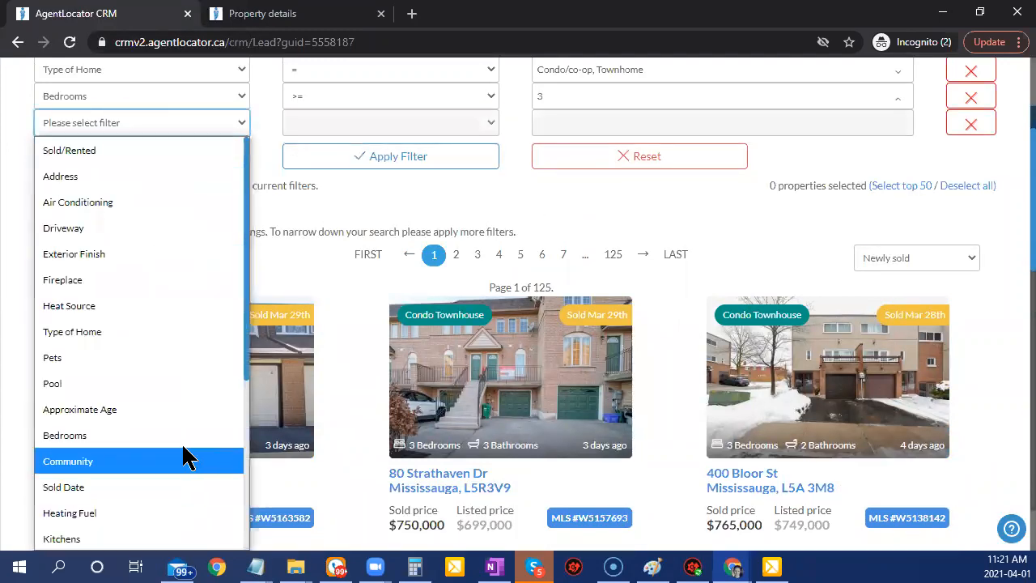
pyautogui.scroll(-3, 116, 283)
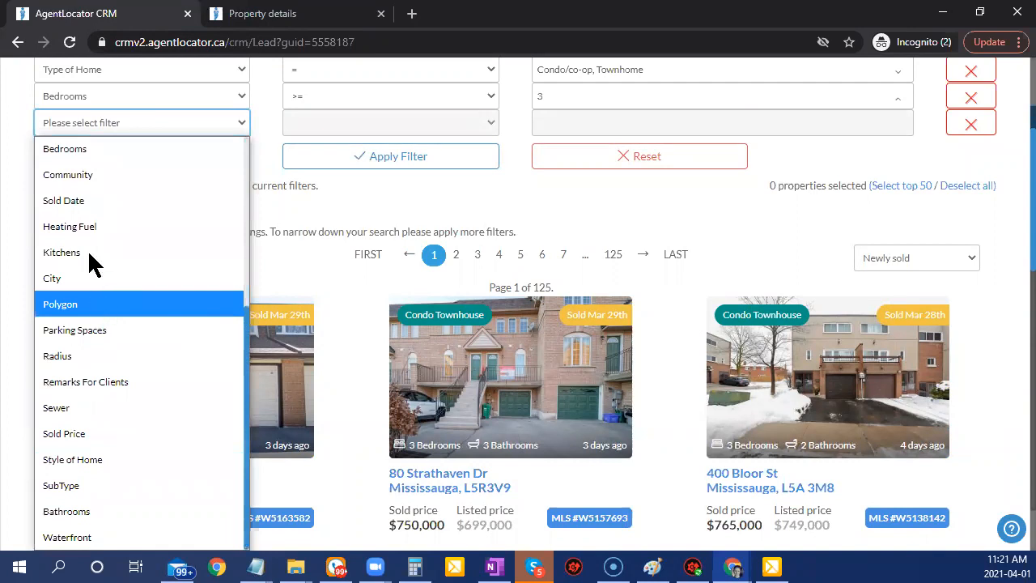
pyautogui.click(61, 202)
pyautogui.click(475, 126)
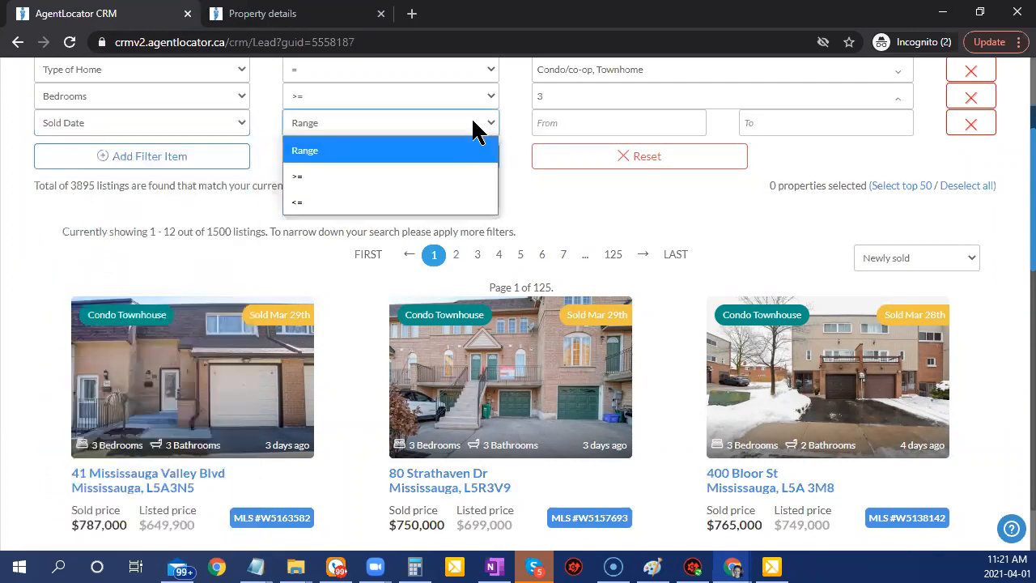
pyautogui.click(316, 201)
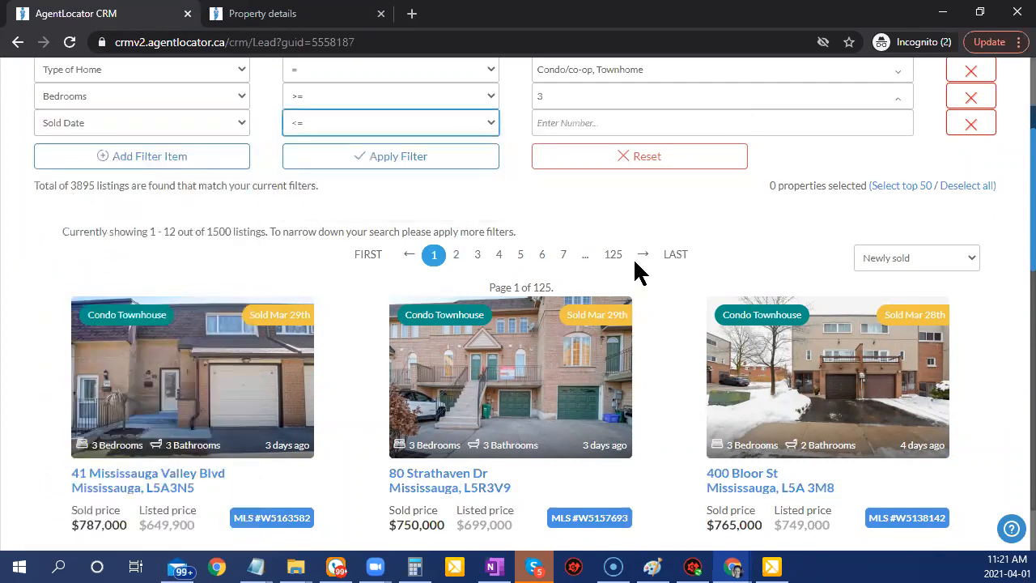
pyautogui.scroll(2, 648, 291)
pyautogui.click(657, 290)
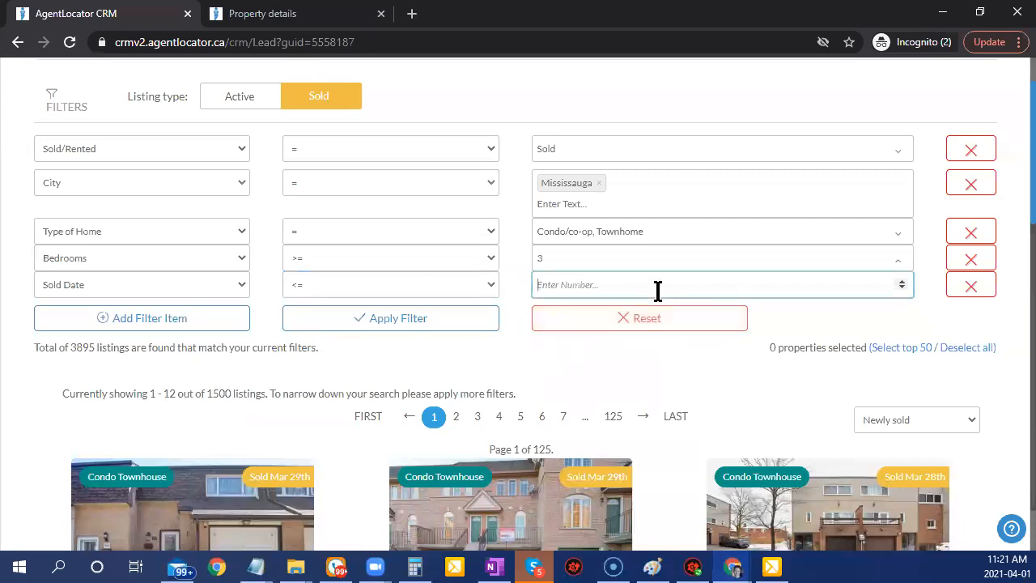
pyautogui.write('14')
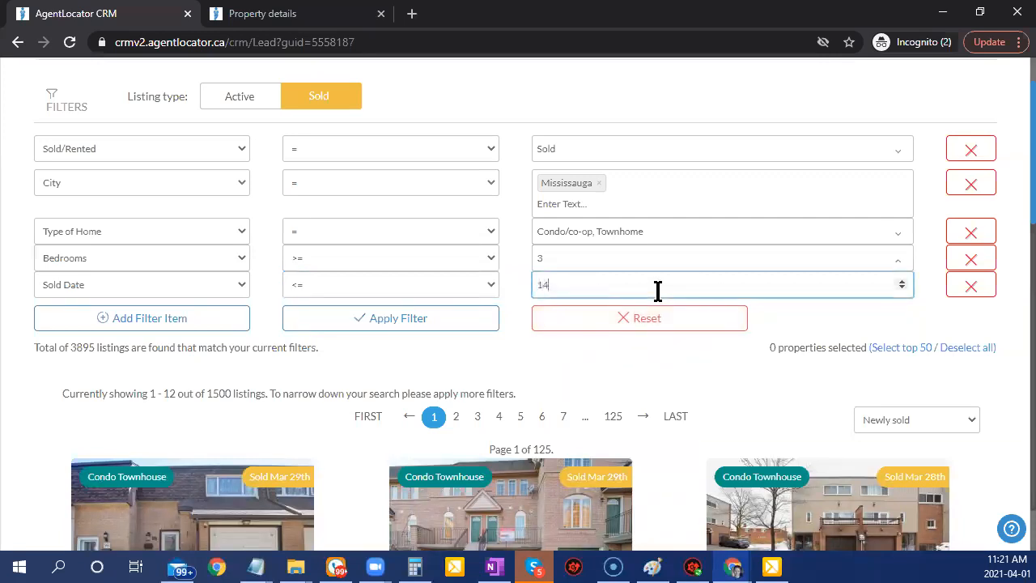
pyautogui.click(462, 324)
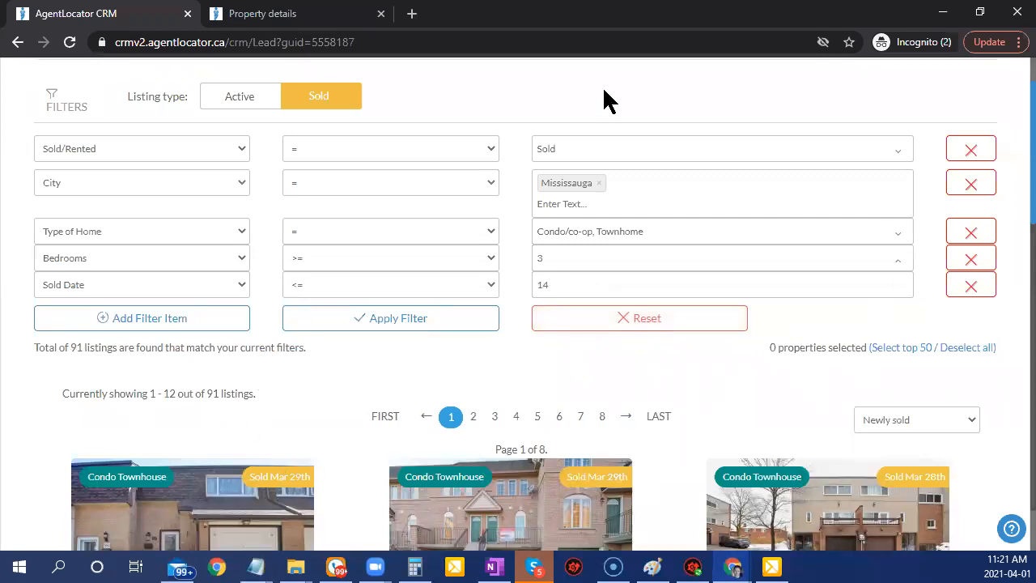
# Add a new filter row set to Sold Price.
pyautogui.click(180, 328)
pyautogui.click(146, 310)
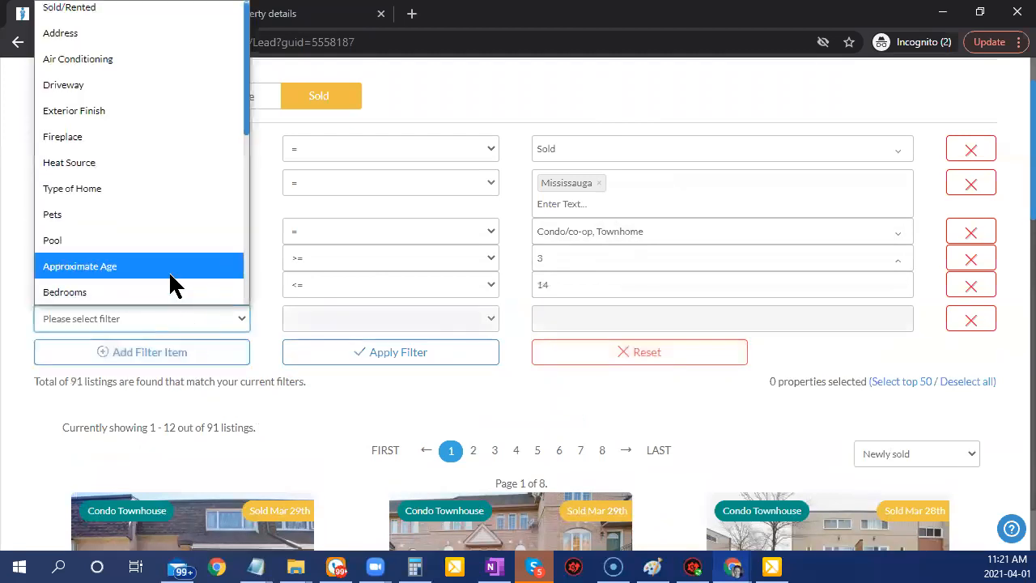
pyautogui.scroll(-4, 165, 302)
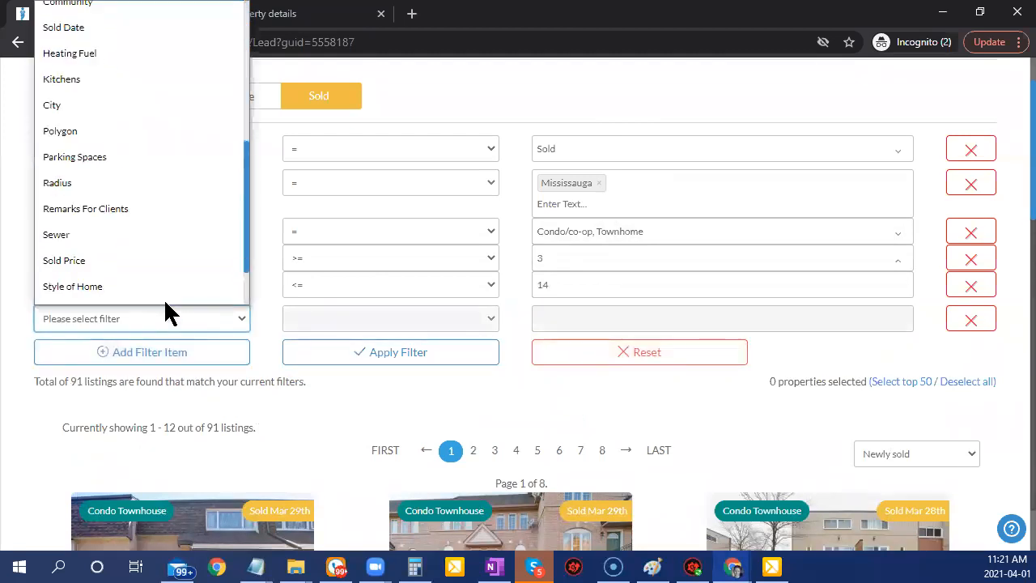
pyautogui.scroll(-1, 119, 262)
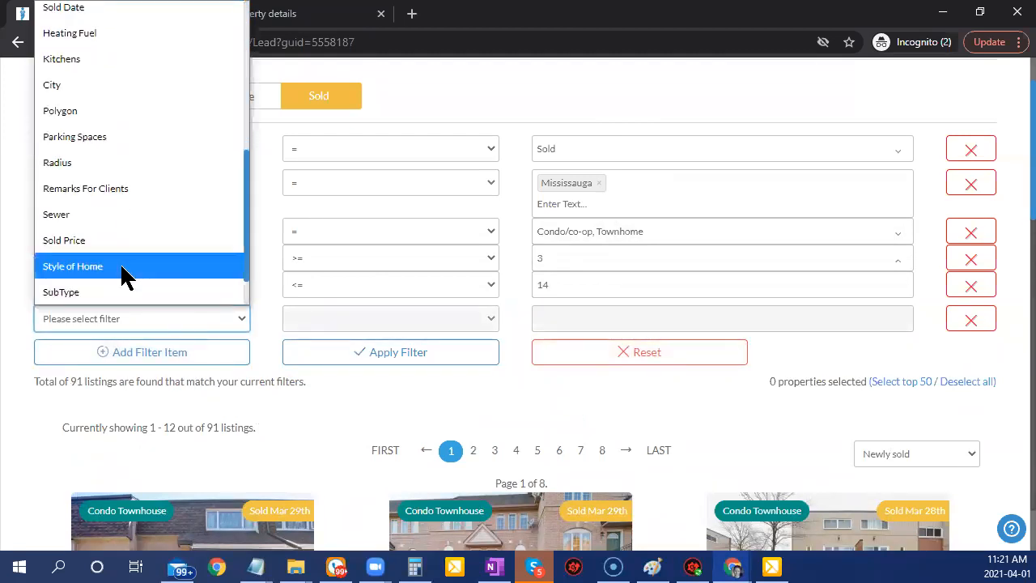
pyautogui.scroll(-2, 122, 260)
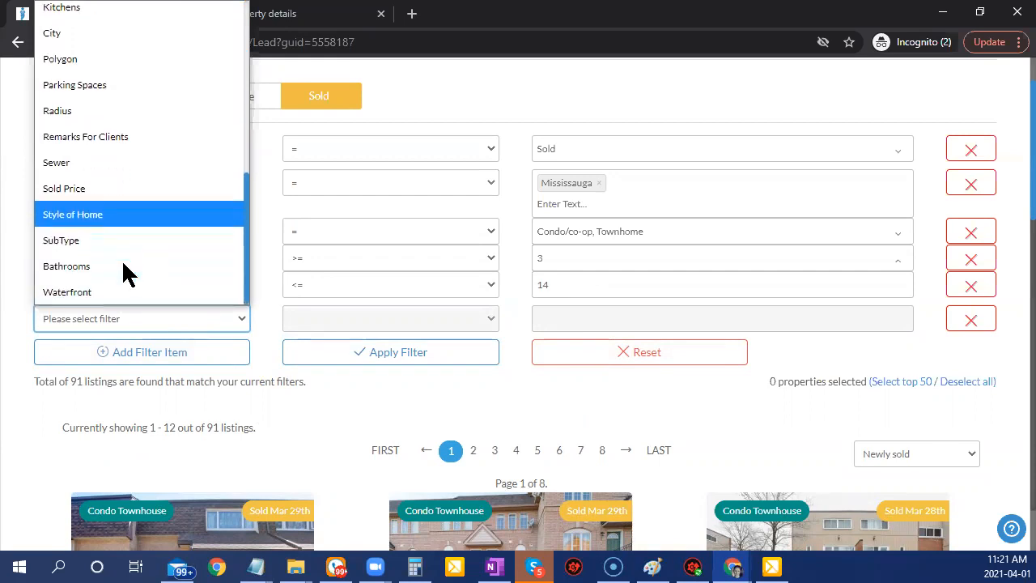
pyautogui.click(92, 188)
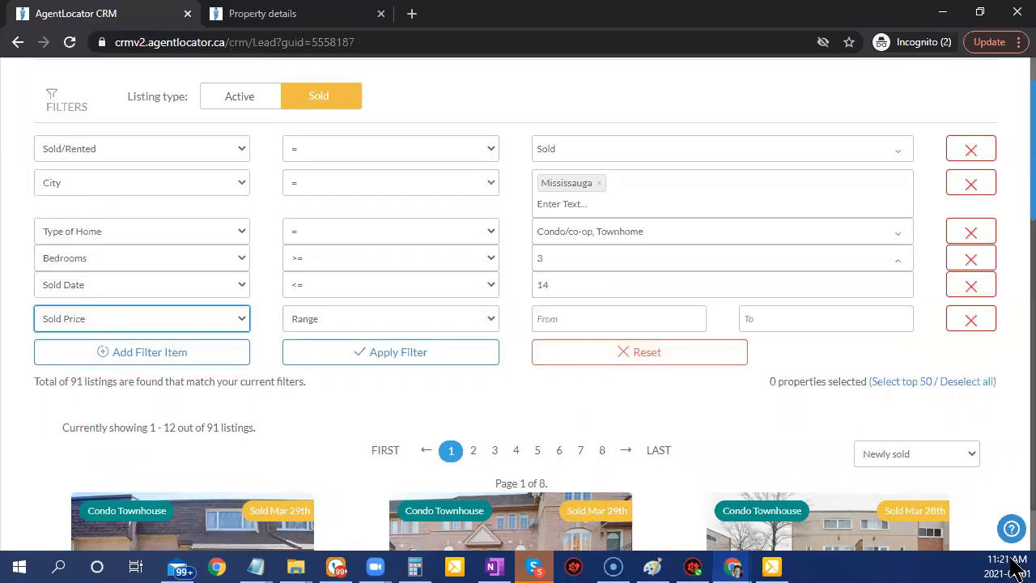
pyautogui.scroll(-3, 886, 397)
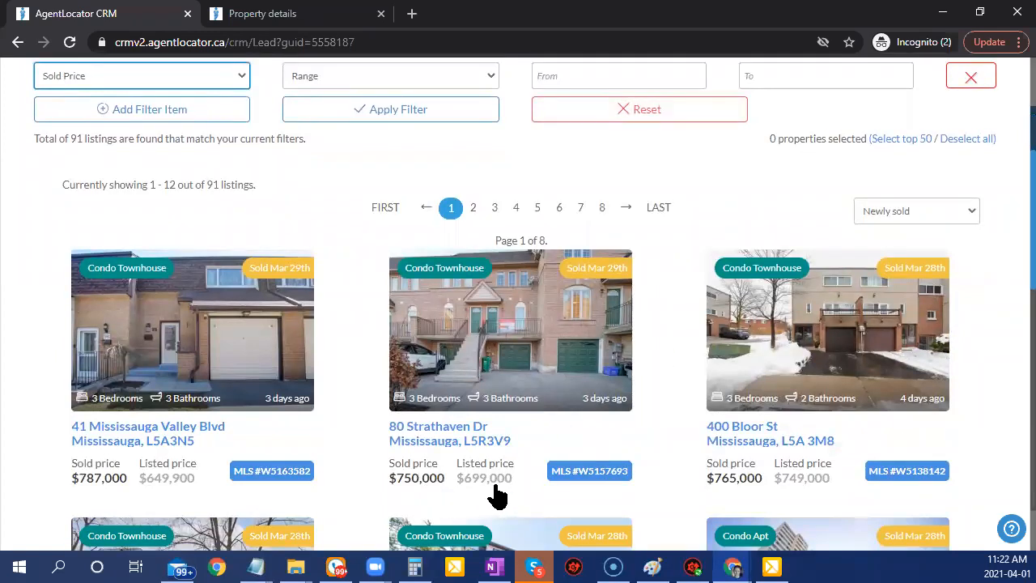
pyautogui.scroll(3, 737, 453)
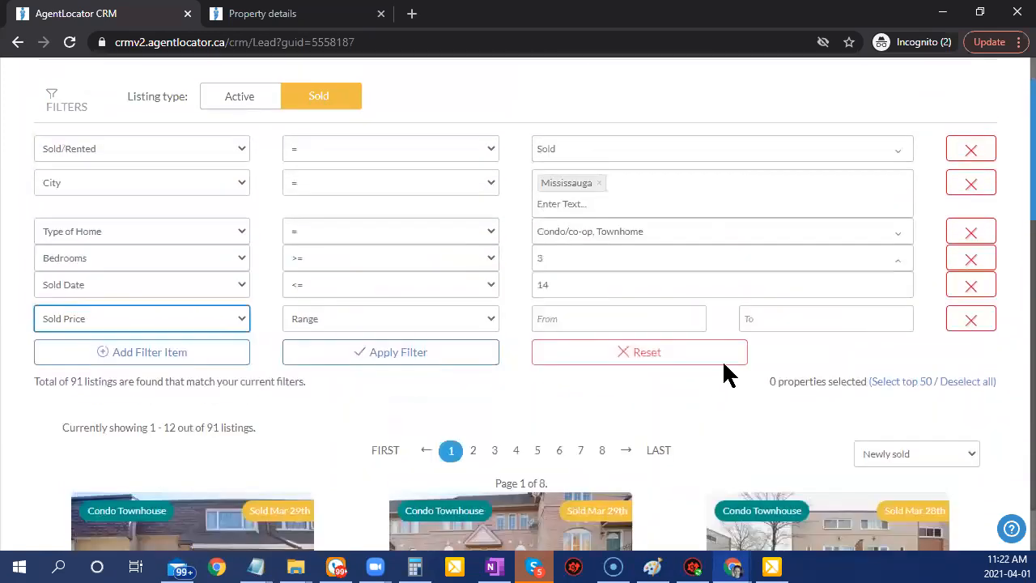
# Set the Sold Price range from 650000 to 850000 and apply the filter.
pyautogui.click(567, 319)
pyautogui.write('6500000')
pyautogui.press('Tab')
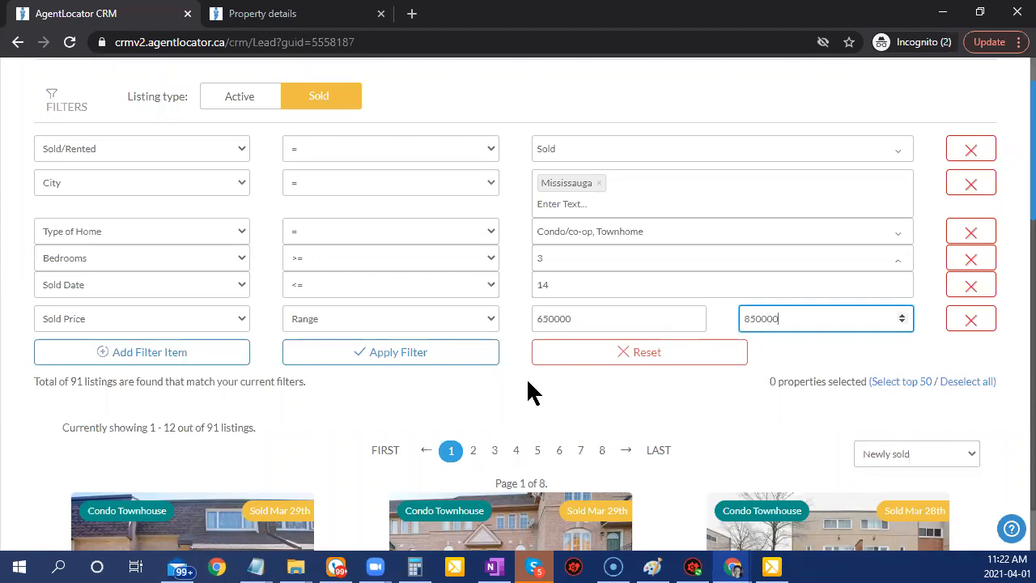
pyautogui.click(417, 356)
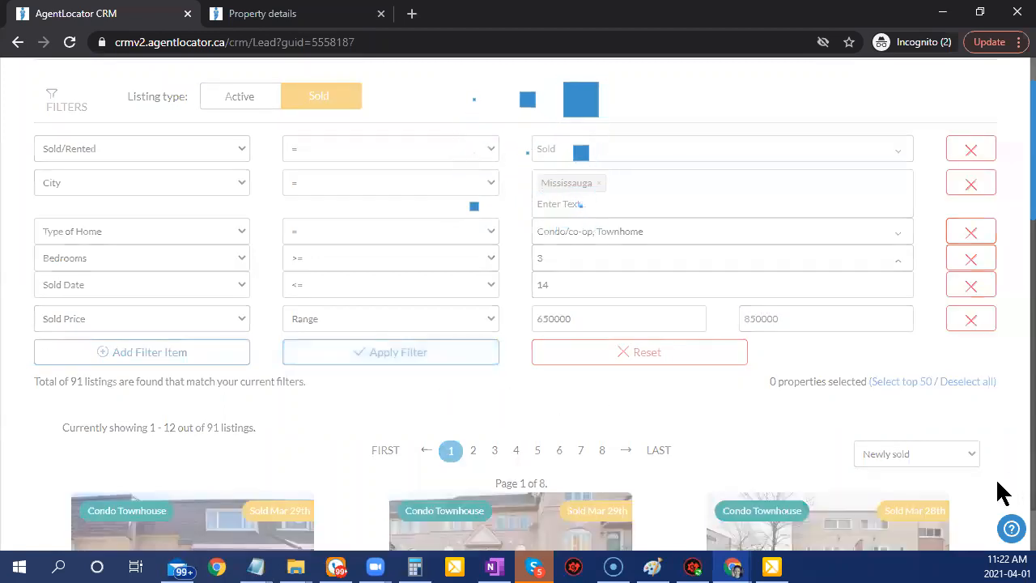
# Scroll through the 47 matching sold Mississauga listing cards and back up to the filters.
pyautogui.scroll(-1, 768, 405)
pyautogui.scroll(-3, 769, 397)
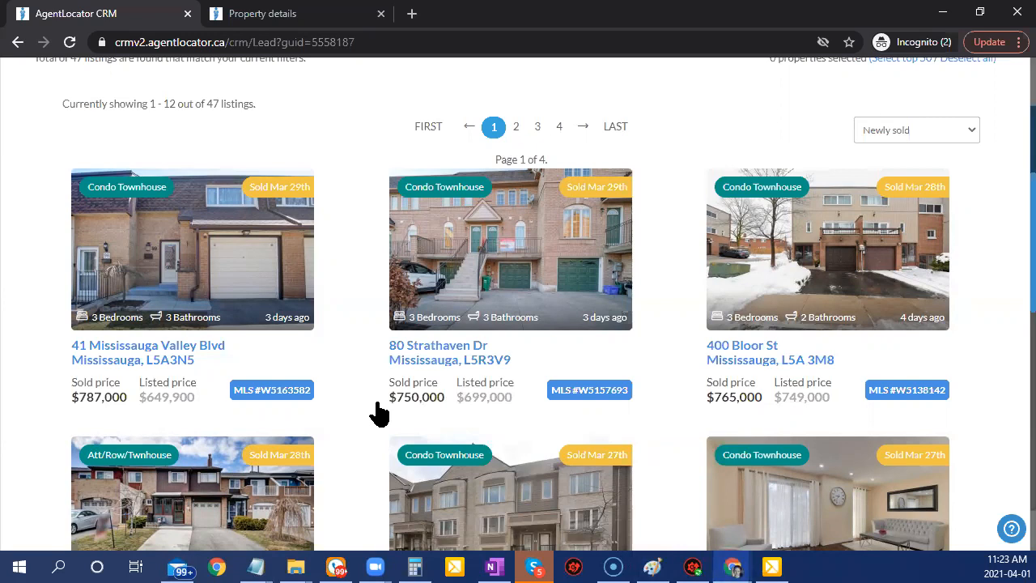
pyautogui.scroll(-3, 621, 490)
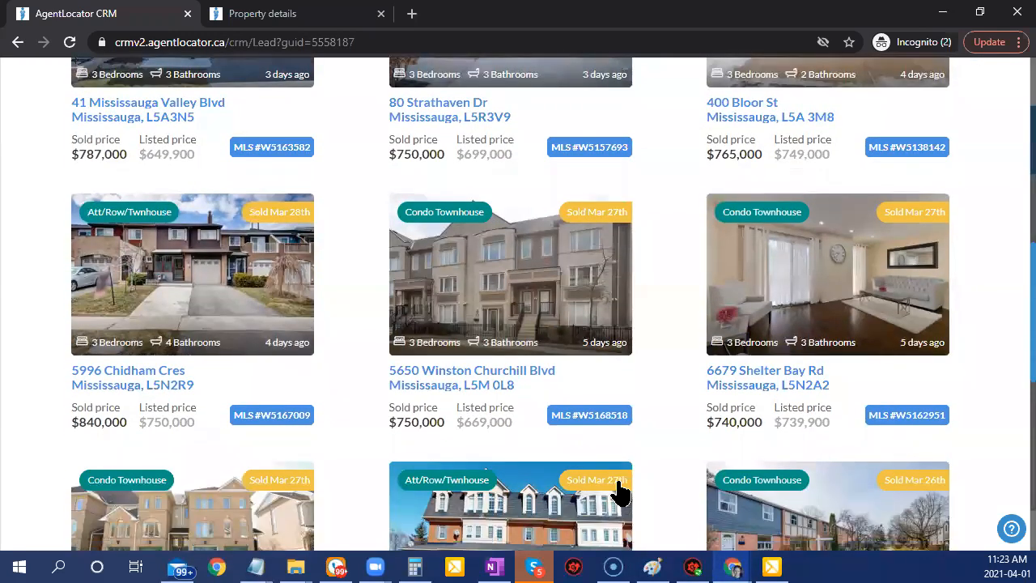
pyautogui.scroll(-1, 620, 490)
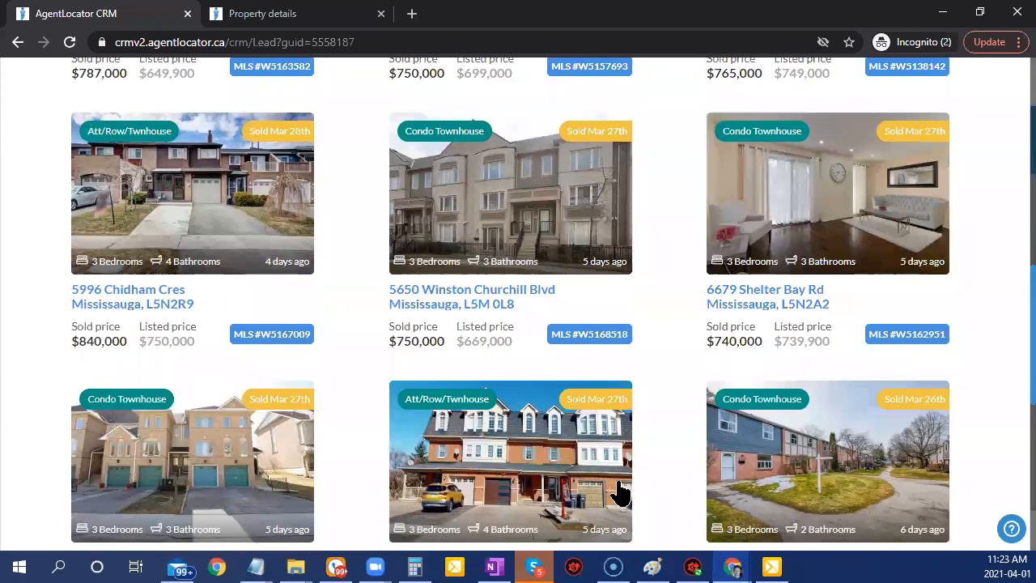
pyautogui.scroll(-2, 620, 491)
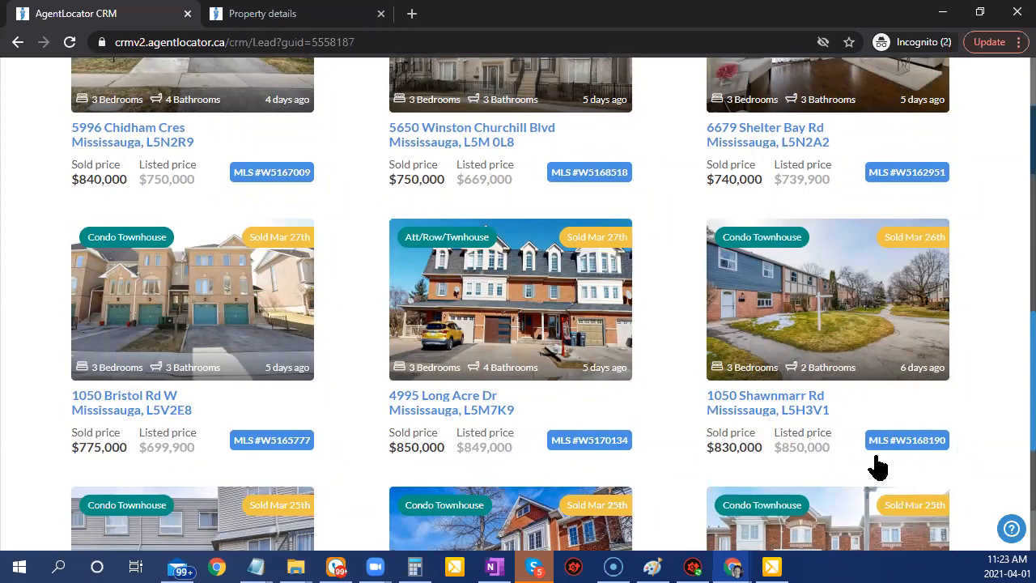
pyautogui.scroll(3, 874, 464)
pyautogui.scroll(5, 874, 494)
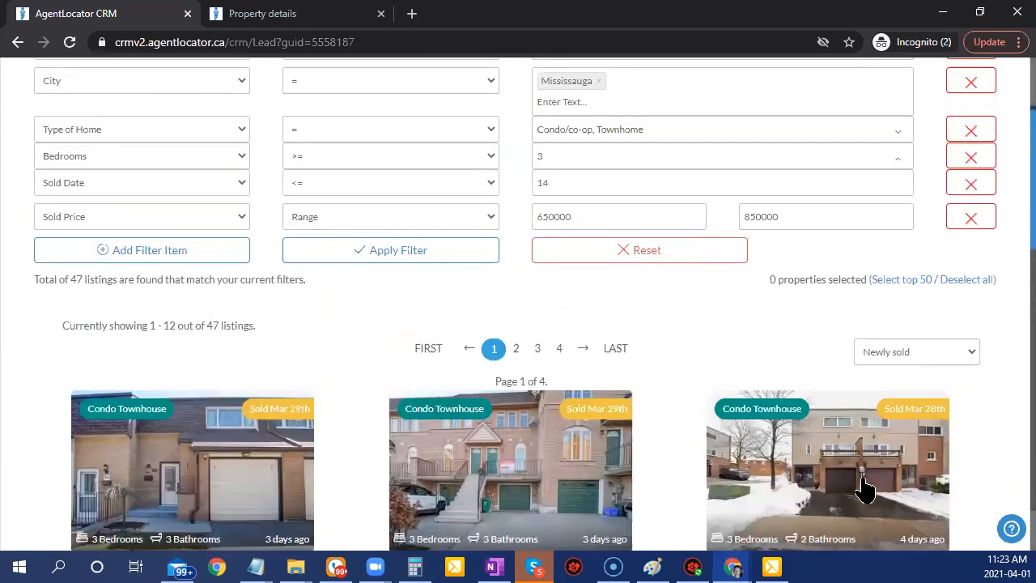
pyautogui.scroll(-2, 863, 488)
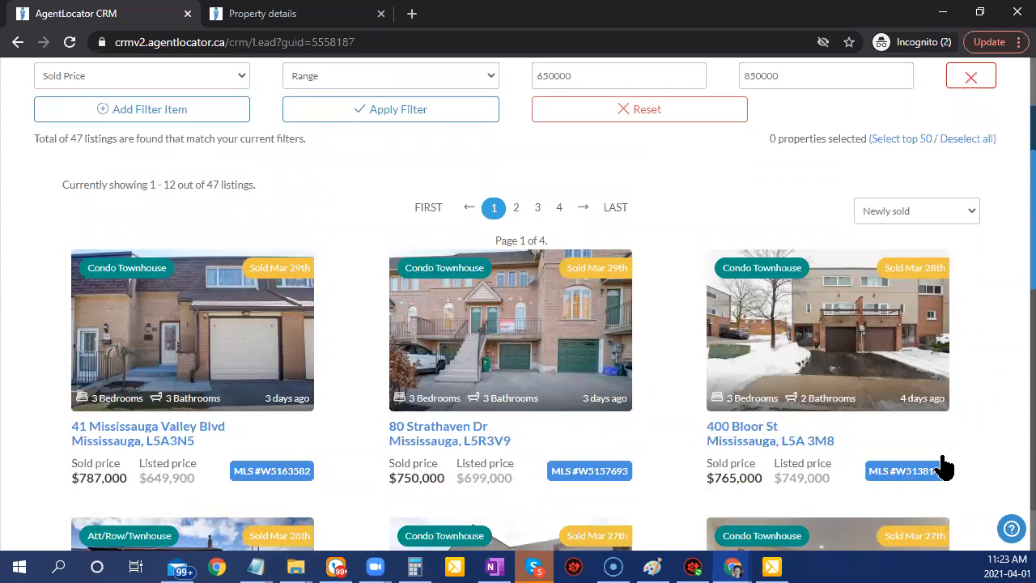
pyautogui.scroll(1, 996, 454)
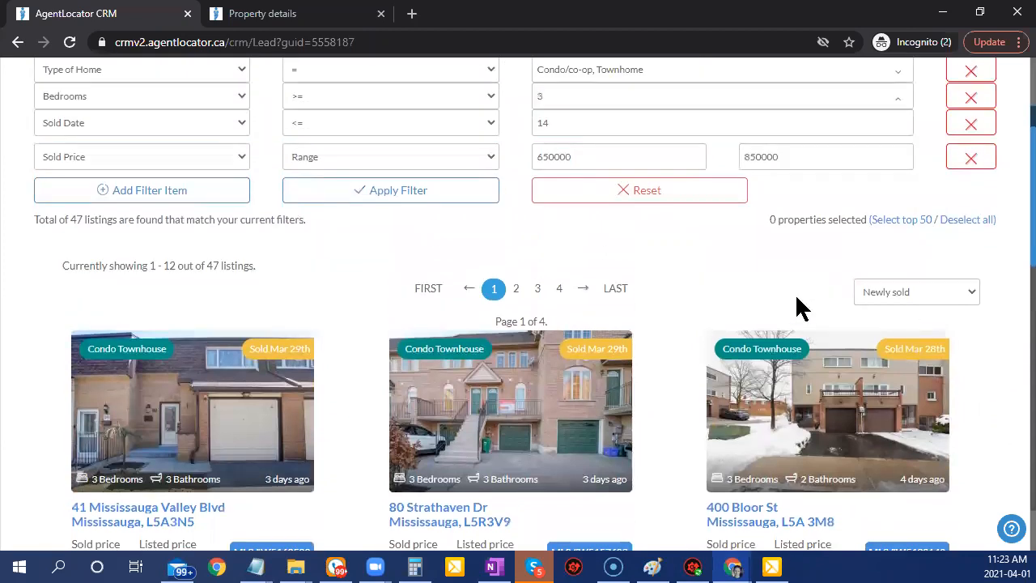
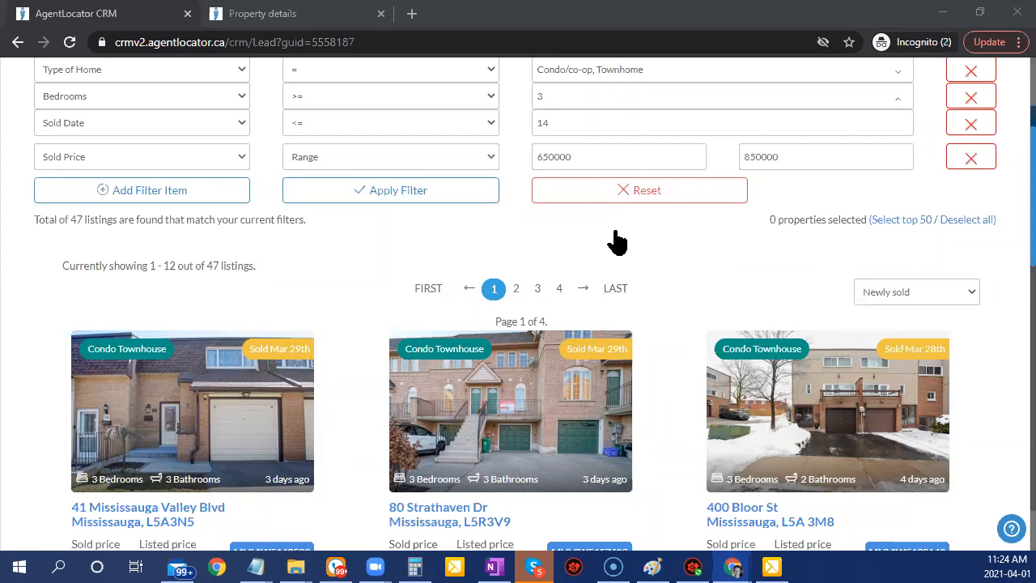
# Close the Listing Emails Criteria window and look over the lead's record page.
pyautogui.scroll(3, 570, 247)
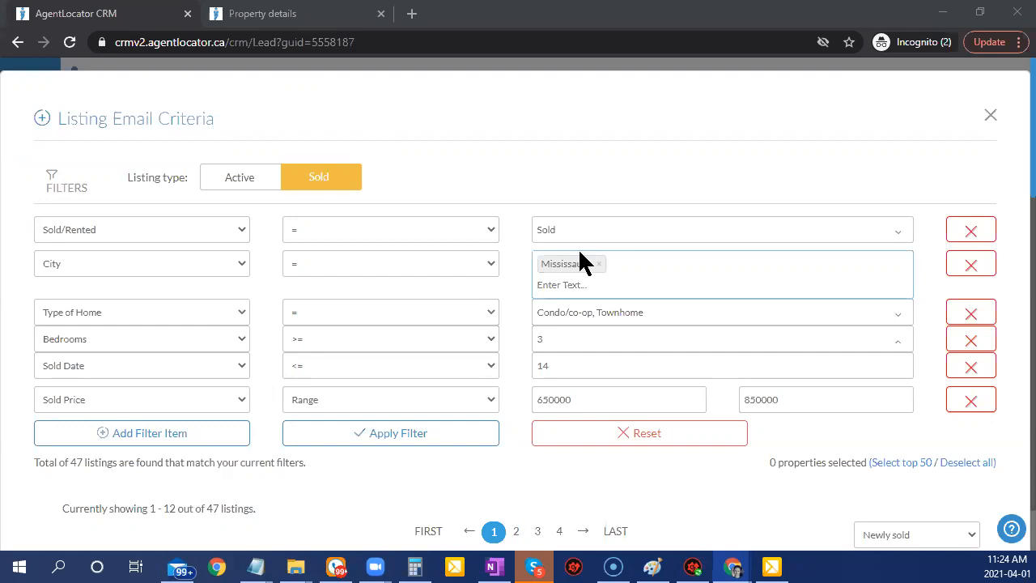
pyautogui.click(992, 116)
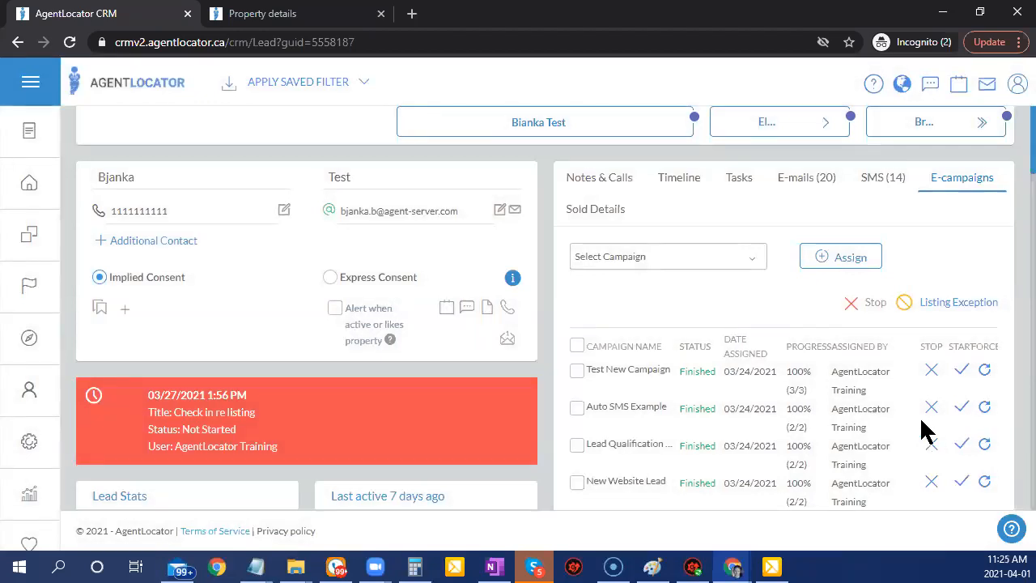
pyautogui.scroll(-1, 927, 431)
pyautogui.scroll(-1, 927, 433)
pyautogui.scroll(2, 925, 417)
# Reload and browse the lead's E-campaigns list.
pyautogui.click(946, 183)
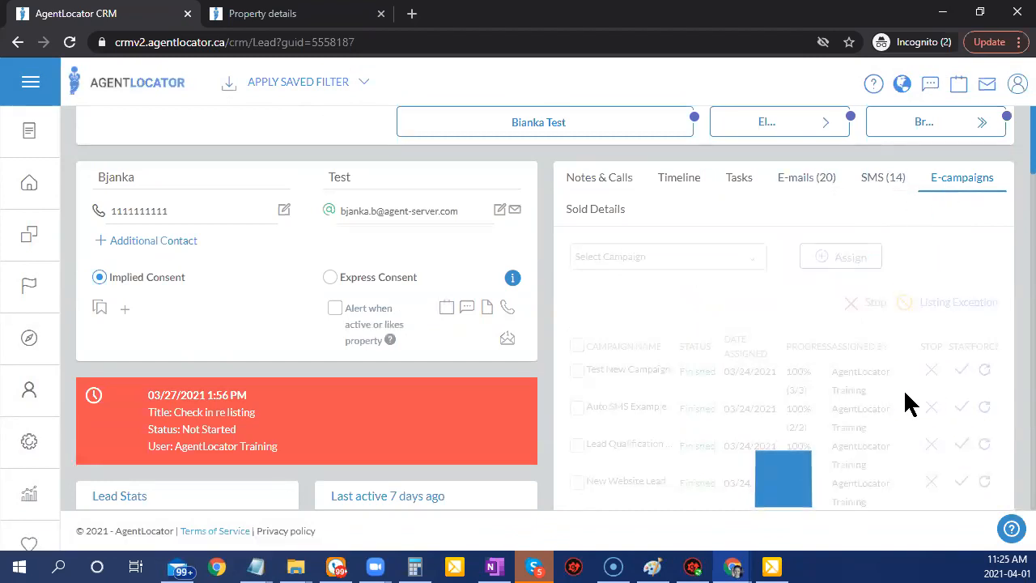
pyautogui.scroll(-2, 903, 389)
pyautogui.scroll(-3, 902, 397)
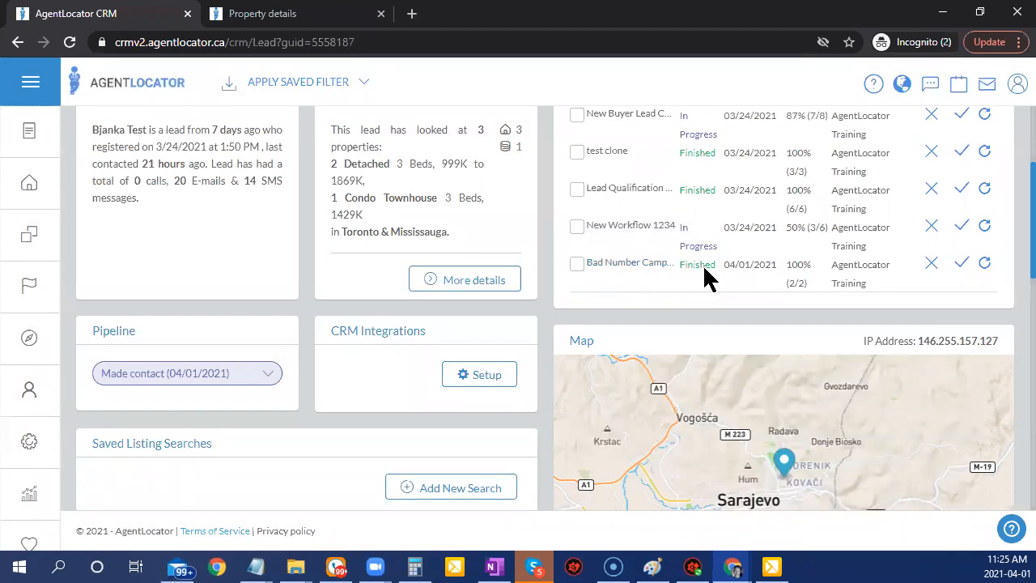
pyautogui.scroll(5, 702, 264)
# Show the lead's Notes & Calls with the Made contact stage and system notes.
pyautogui.click(605, 183)
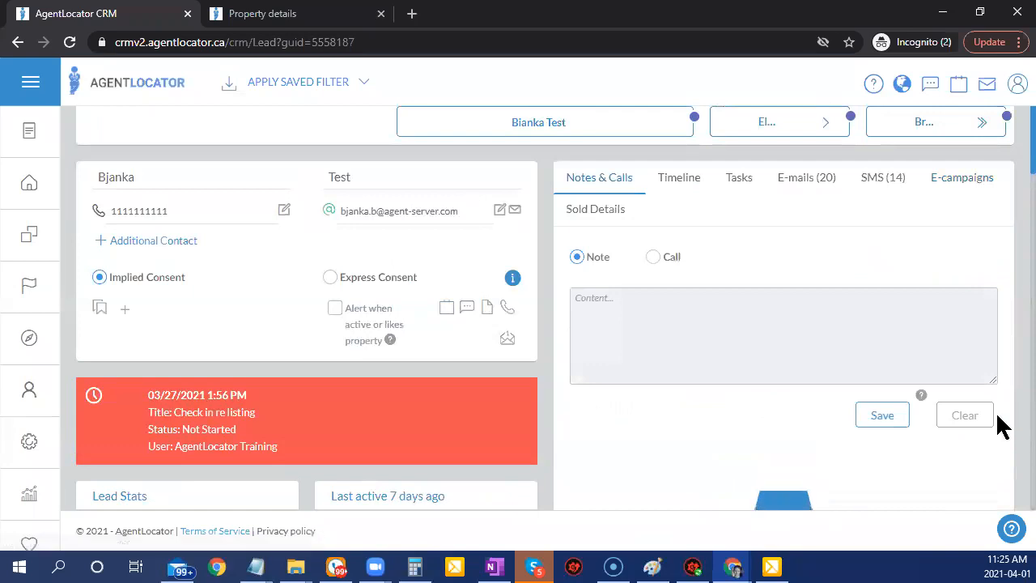
pyautogui.scroll(-3, 990, 433)
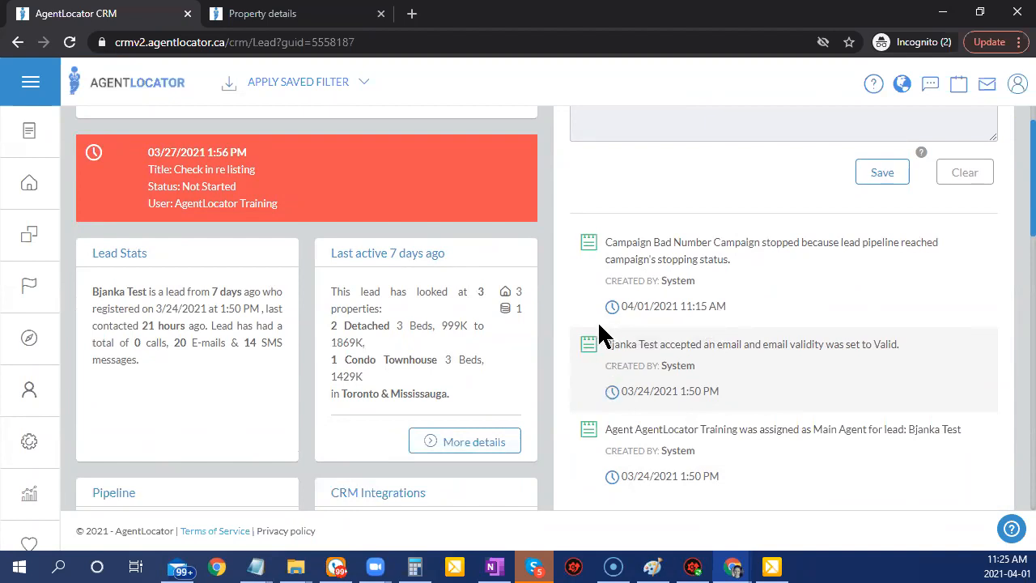
pyautogui.scroll(-1, 327, 399)
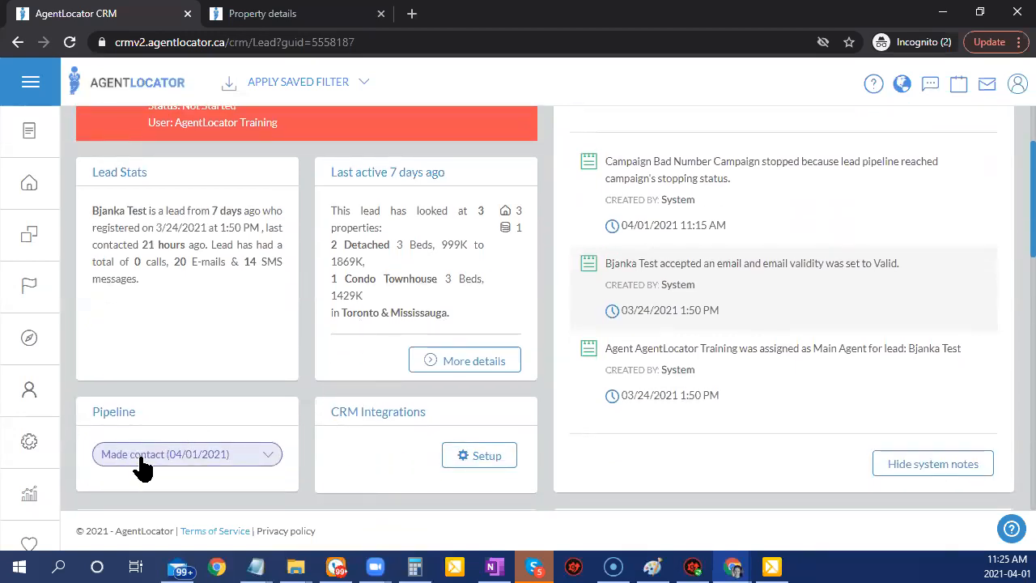
pyautogui.scroll(2, 136, 454)
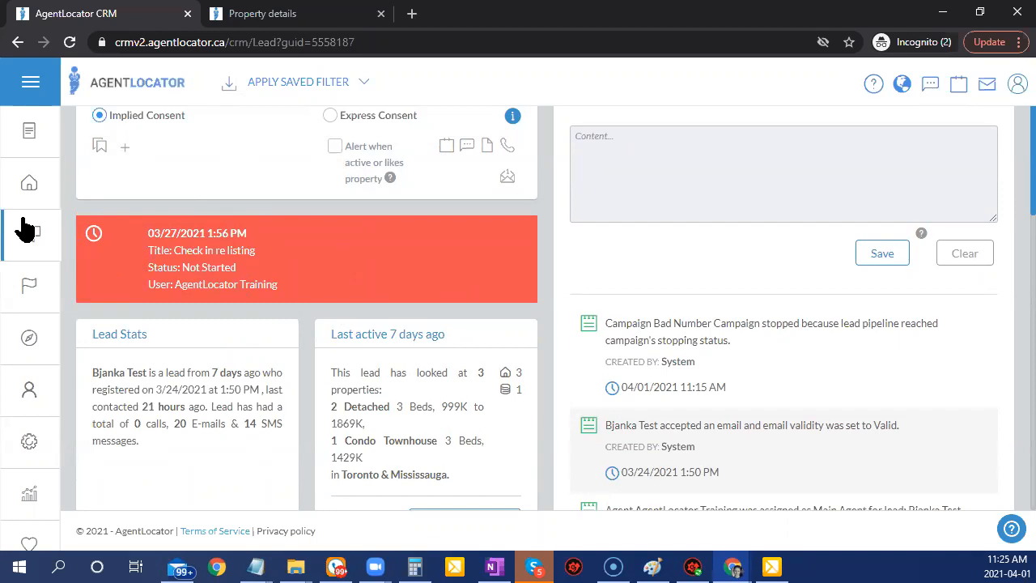
pyautogui.scroll(2, 338, 344)
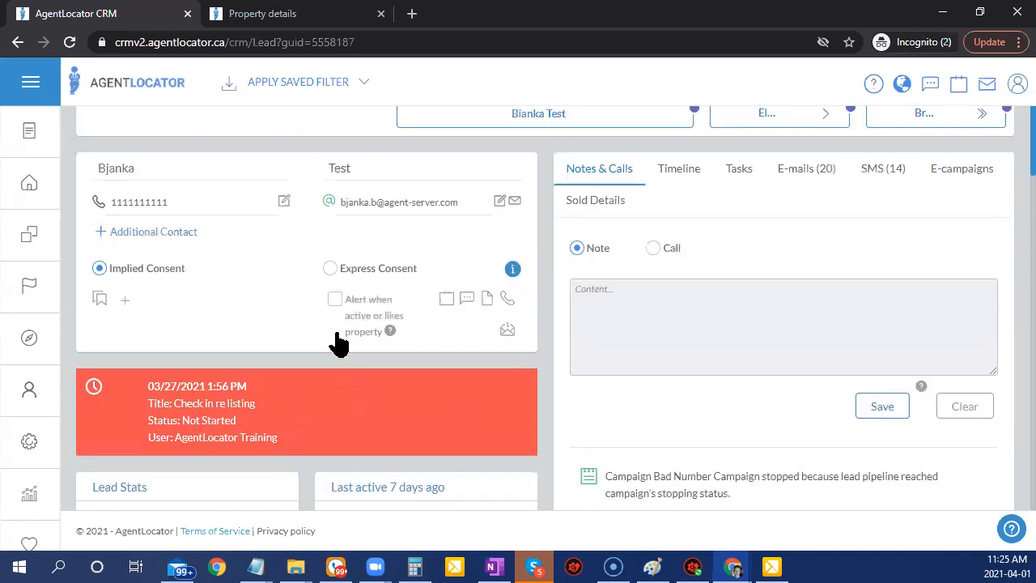
# Go to the Leads list of 193 leads and open another buyer lead's record.
pyautogui.click(38, 187)
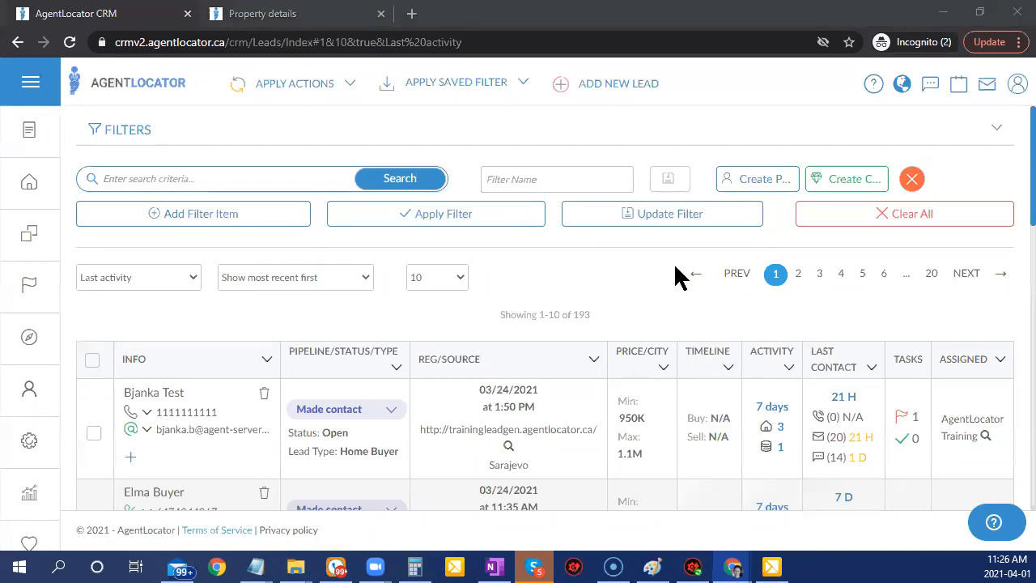
pyautogui.scroll(-4, 601, 248)
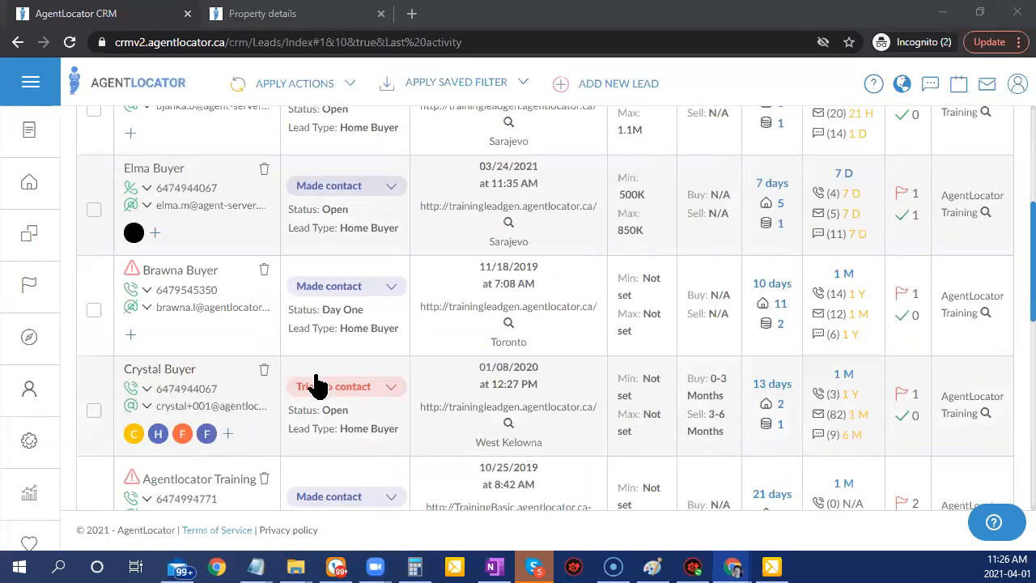
pyautogui.click(174, 369)
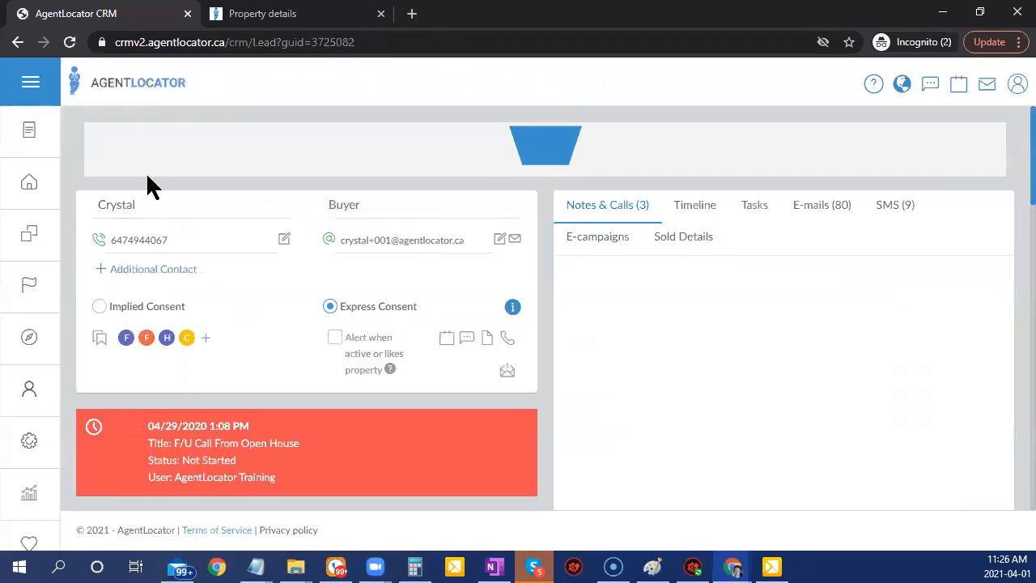
pyautogui.scroll(-10, 399, 366)
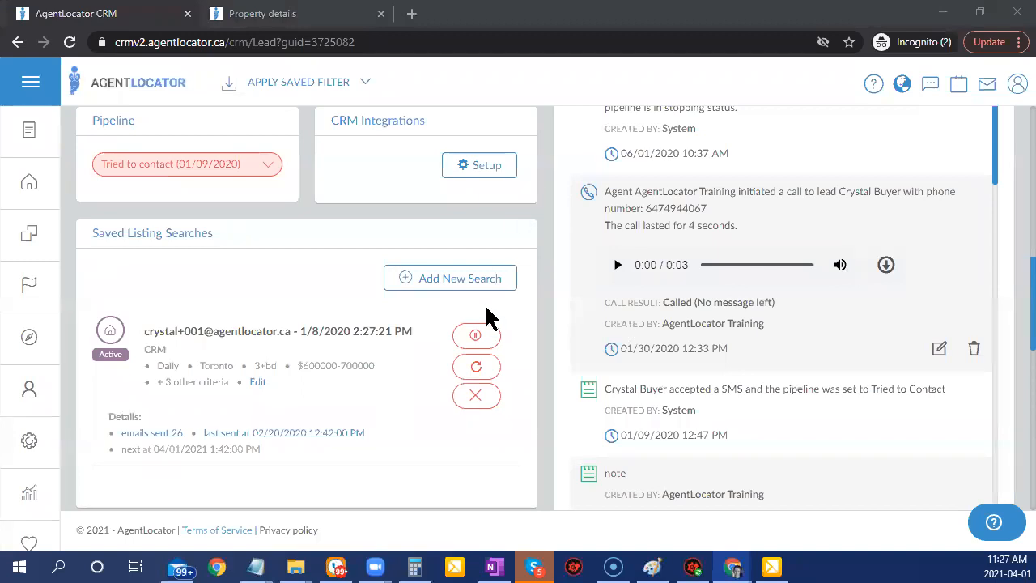
# Start a new saved listing search for Sold listings and begin naming the filter.
pyautogui.click(431, 289)
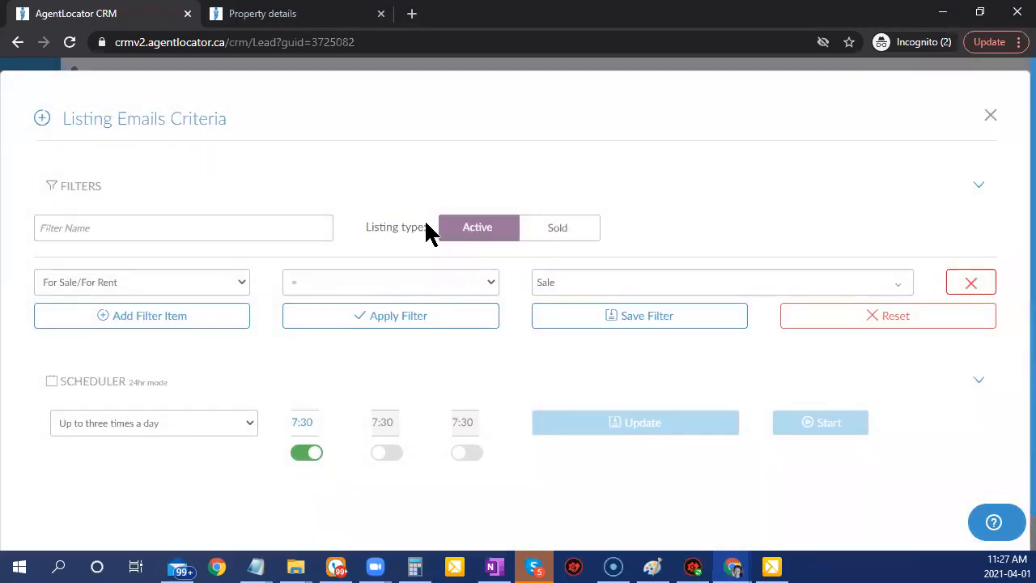
pyautogui.click(566, 228)
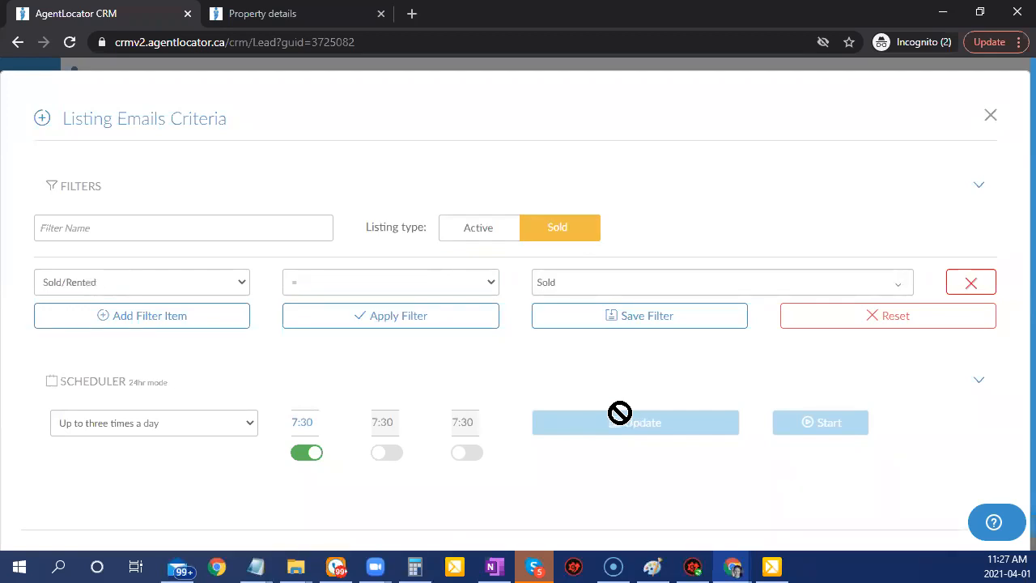
pyautogui.click(163, 227)
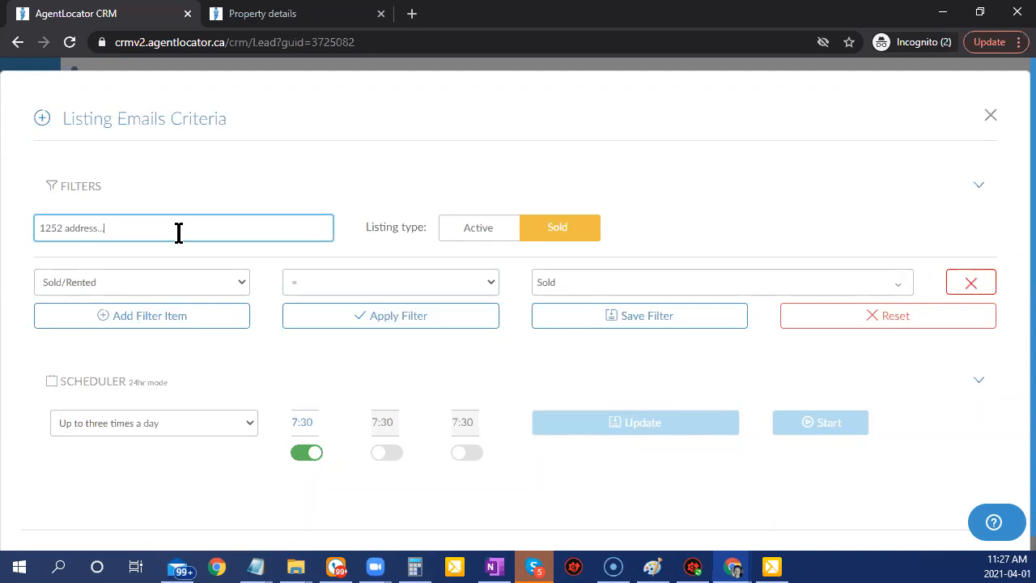
# Add a Polygon filter condition and bring up its map for drawing.
pyautogui.click(214, 329)
pyautogui.click(227, 323)
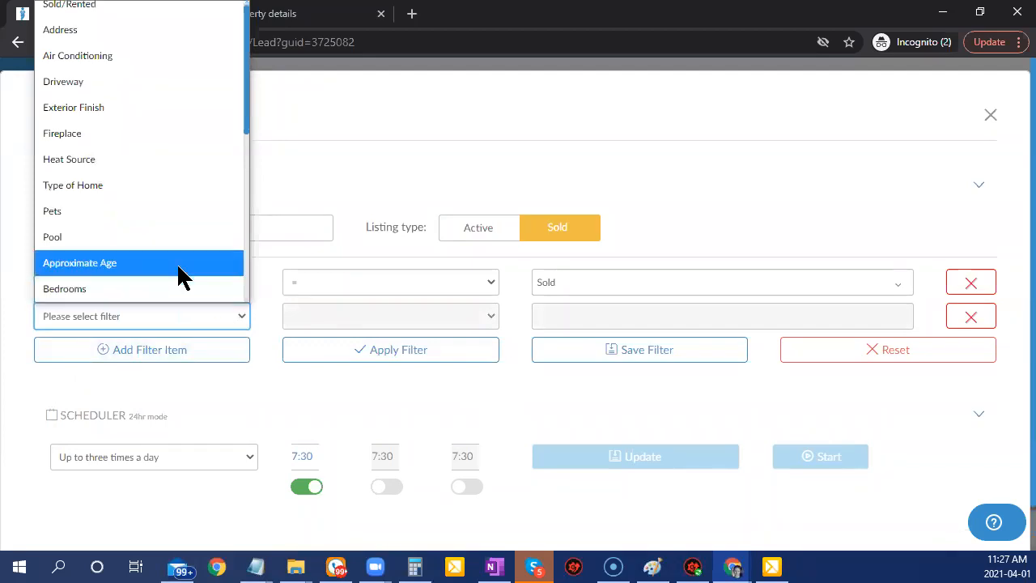
pyautogui.scroll(-2, 166, 266)
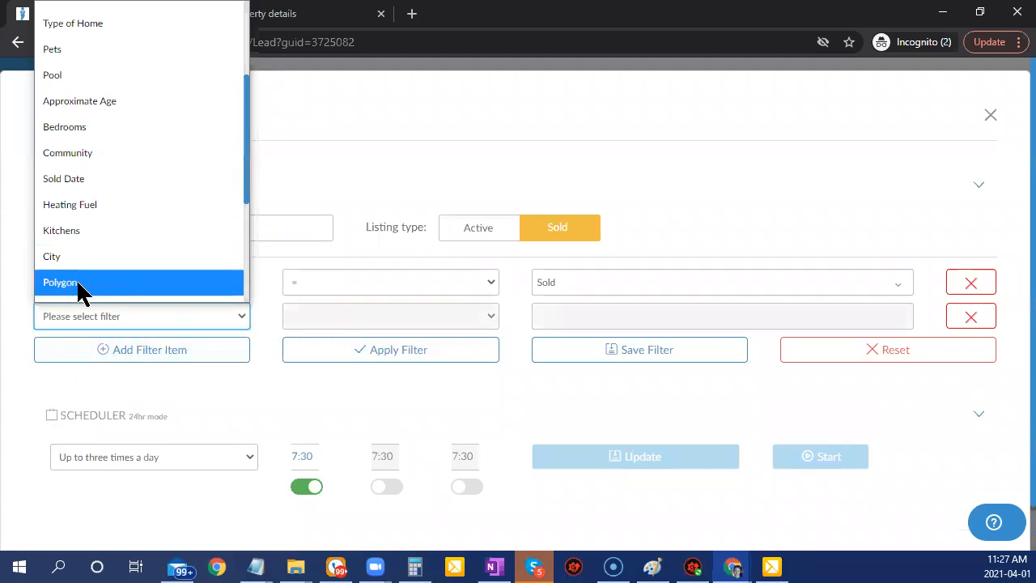
pyautogui.scroll(-2, 68, 298)
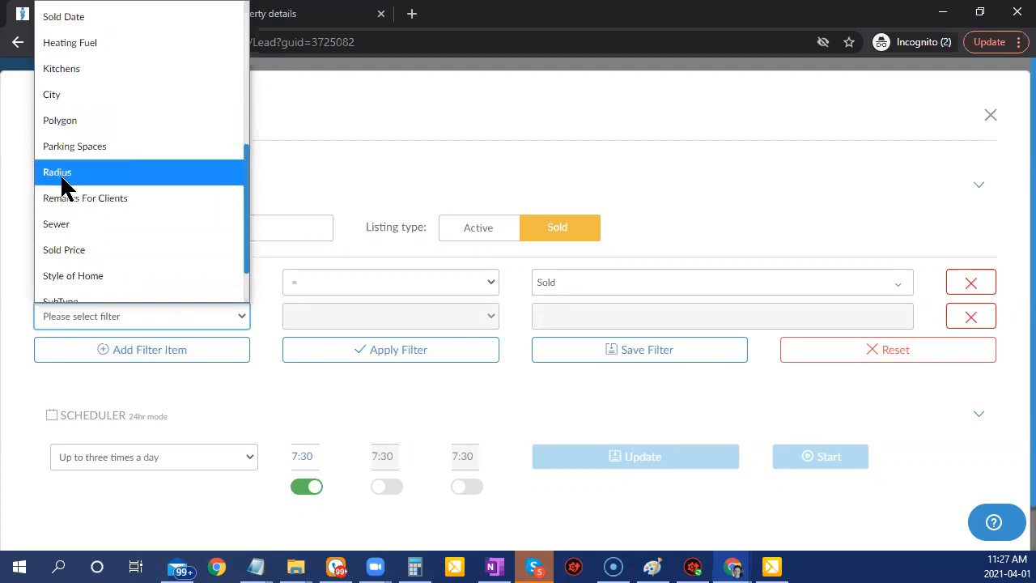
pyautogui.click(56, 122)
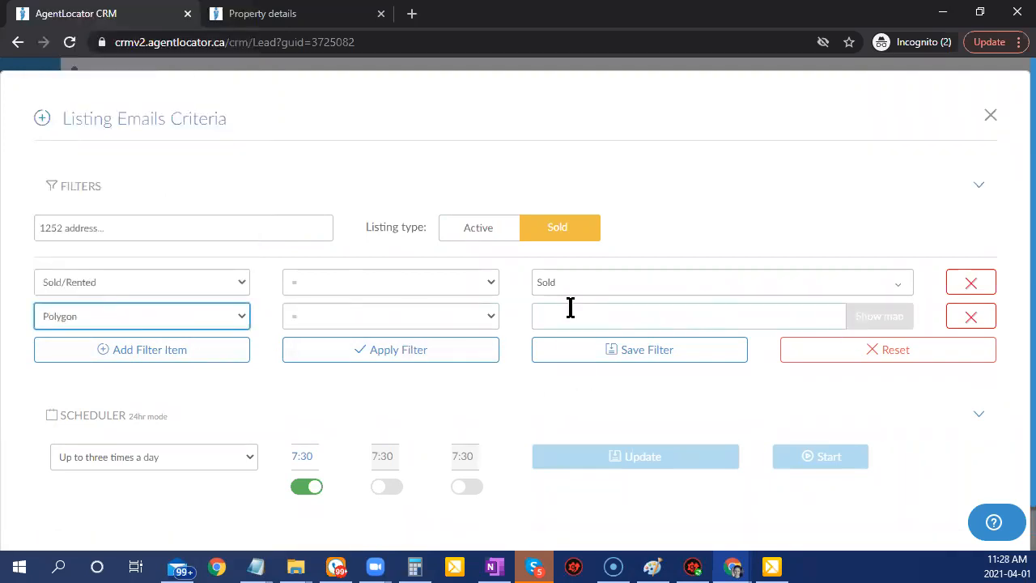
pyautogui.click(878, 317)
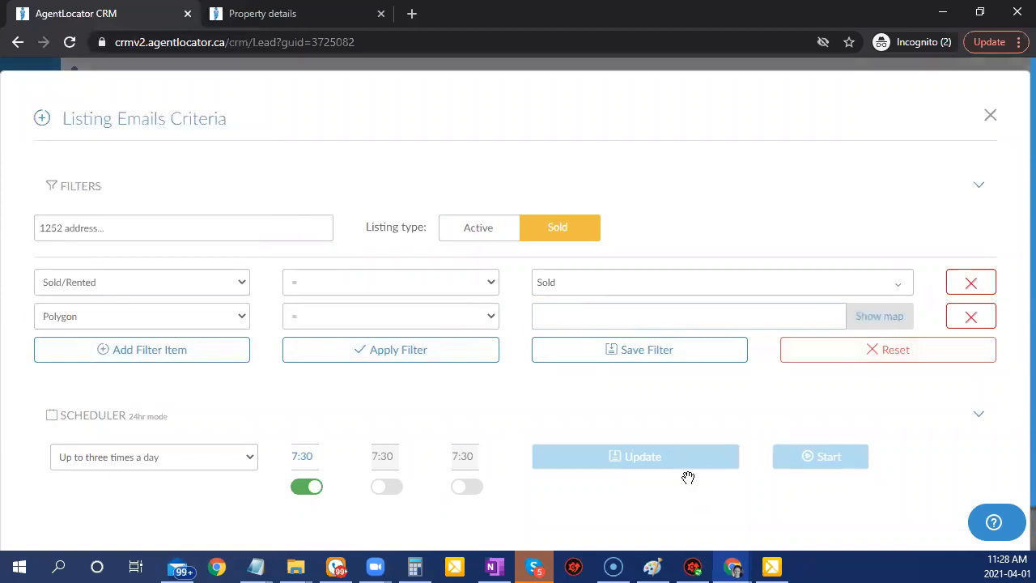
# Centre the polygon map on Ajax, ON, Canada.
pyautogui.click(256, 126)
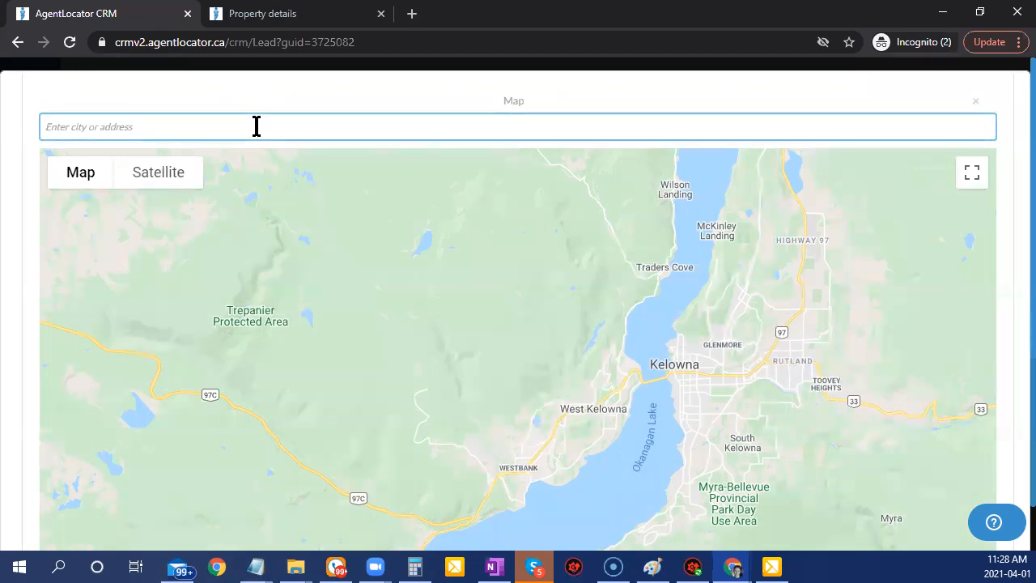
pyautogui.write('ajz')
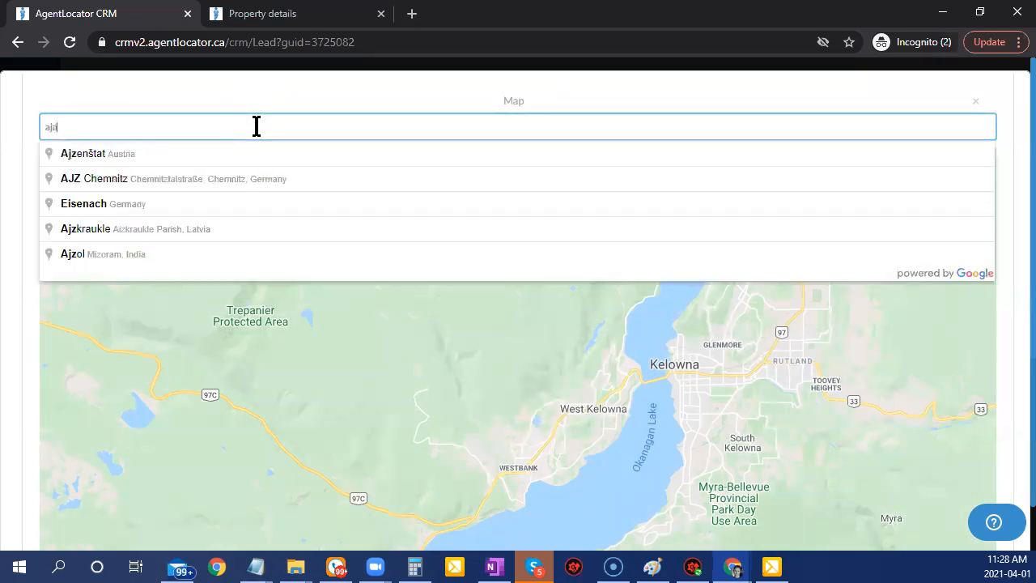
pyautogui.press('BackSpace')
pyautogui.write('ax')
pyautogui.click(139, 154)
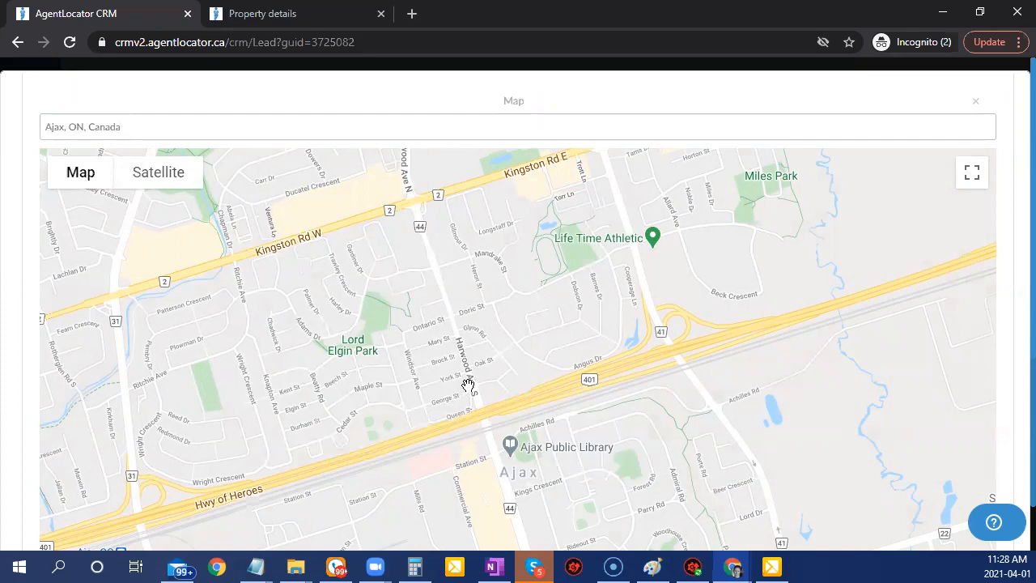
# Draw four corners around Lord Elgin Park (Harwood Ave, Queen St, Hwy 401) and apply the polygon.
pyautogui.click(437, 293)
pyautogui.click(472, 404)
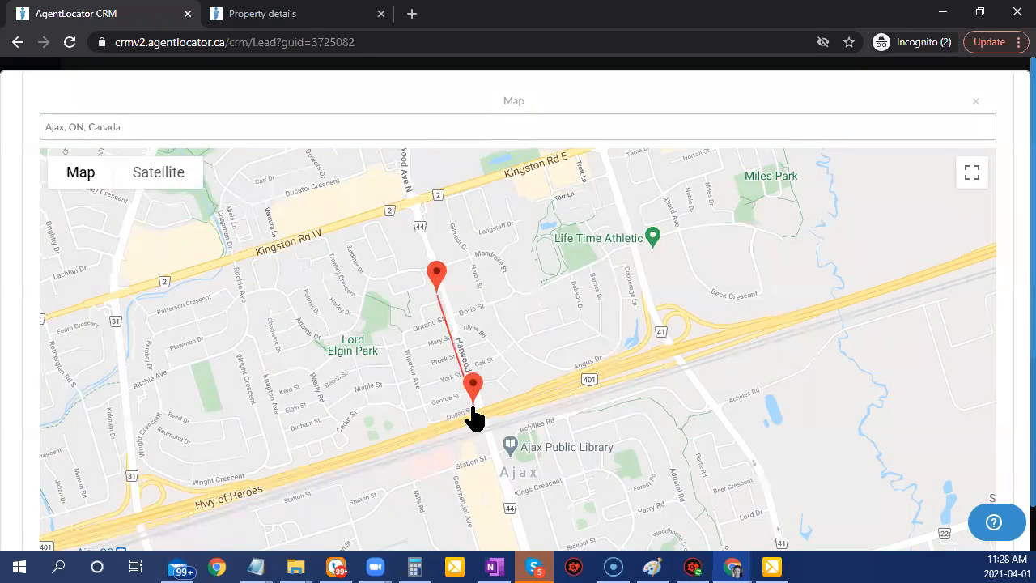
pyautogui.click(379, 437)
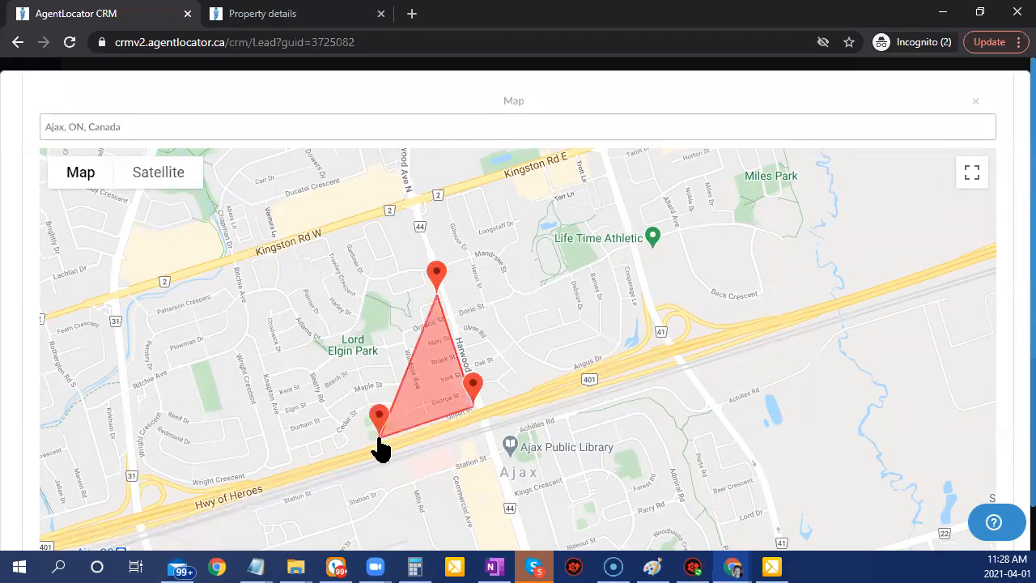
pyautogui.click(349, 314)
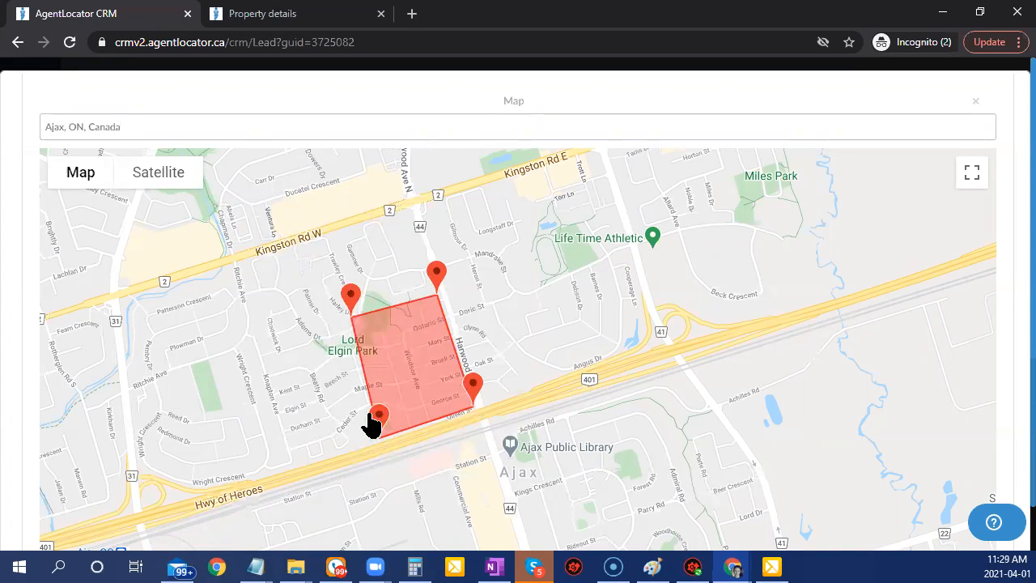
pyautogui.scroll(-3, 925, 335)
pyautogui.scroll(-2, 1011, 319)
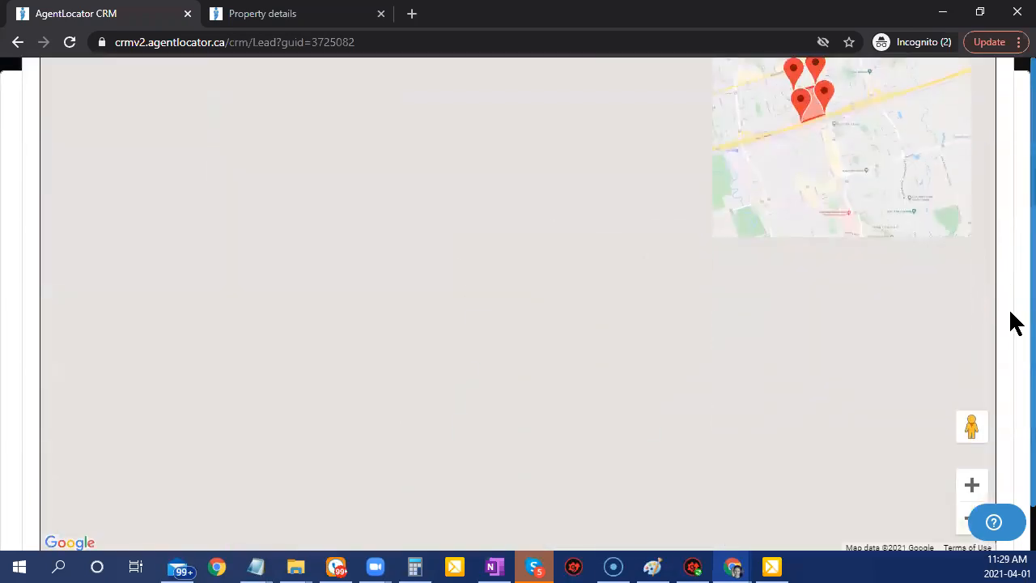
pyautogui.scroll(-2, 1015, 322)
pyautogui.click(520, 497)
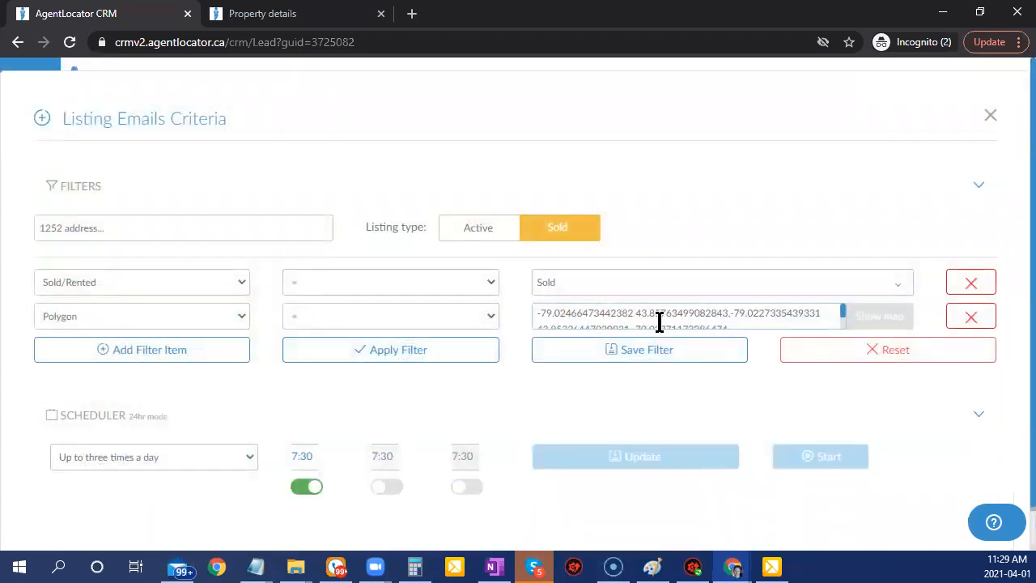
pyautogui.click(397, 355)
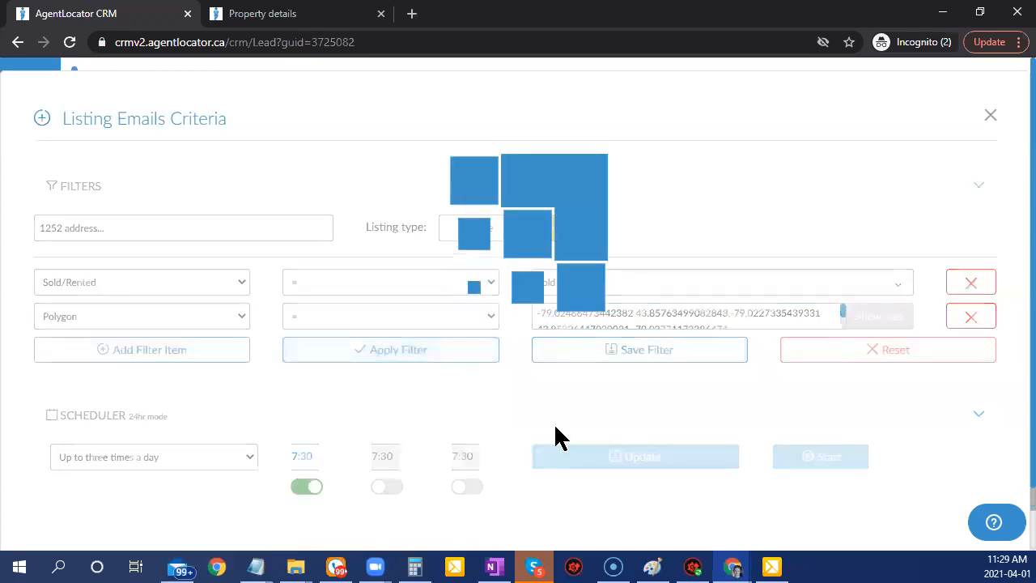
pyautogui.scroll(-4, 583, 447)
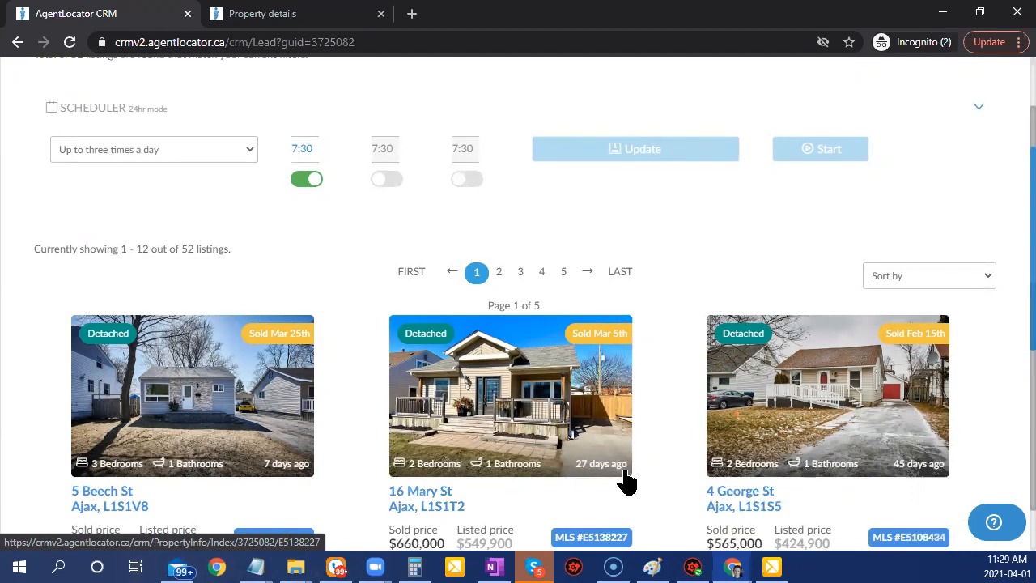
pyautogui.scroll(3, 1011, 430)
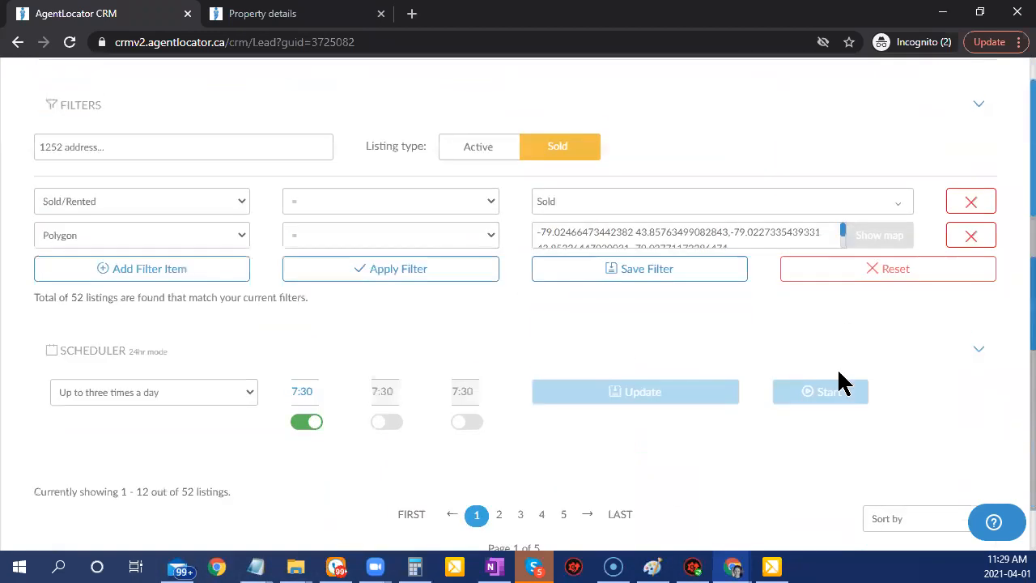
# Add a Bedrooms filter set to equal 3.
pyautogui.click(116, 271)
pyautogui.click(114, 270)
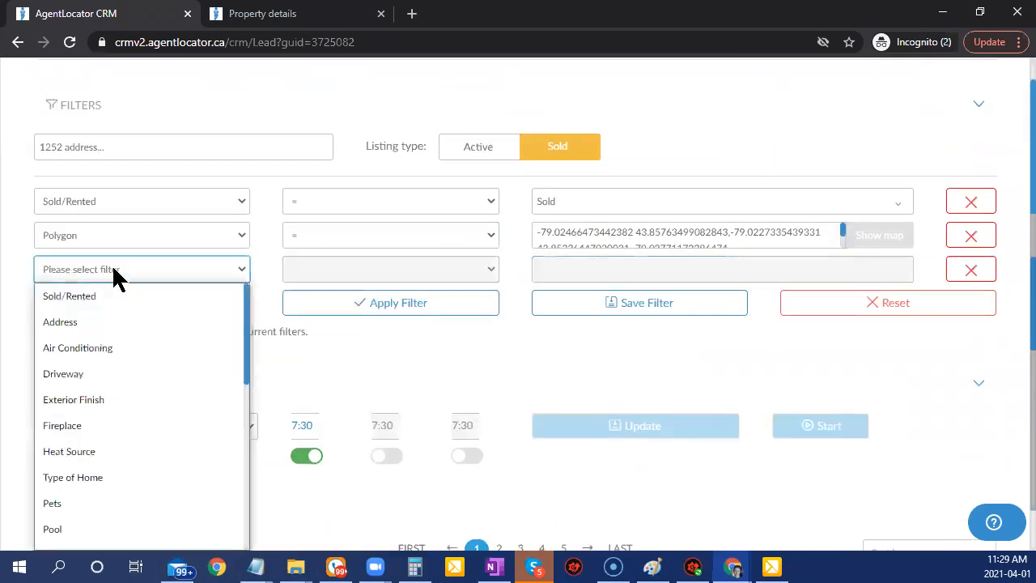
pyautogui.scroll(-2, 122, 405)
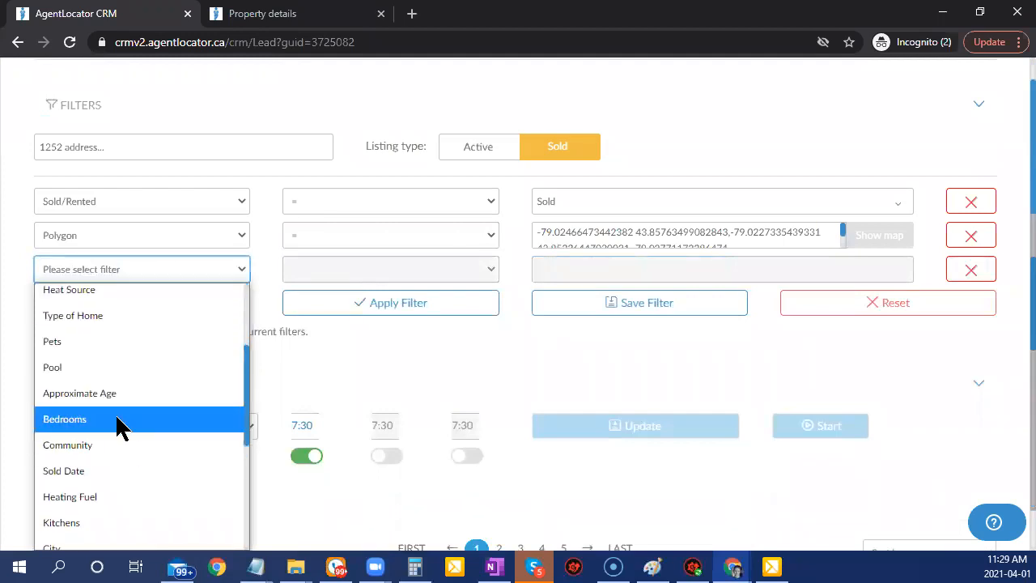
pyautogui.click(116, 421)
pyautogui.click(464, 273)
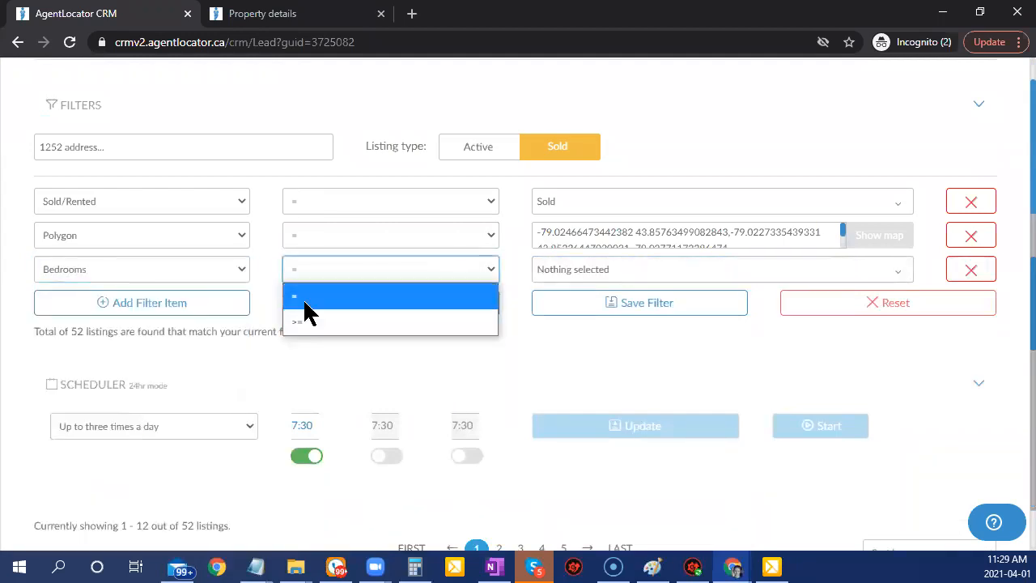
pyautogui.click(306, 301)
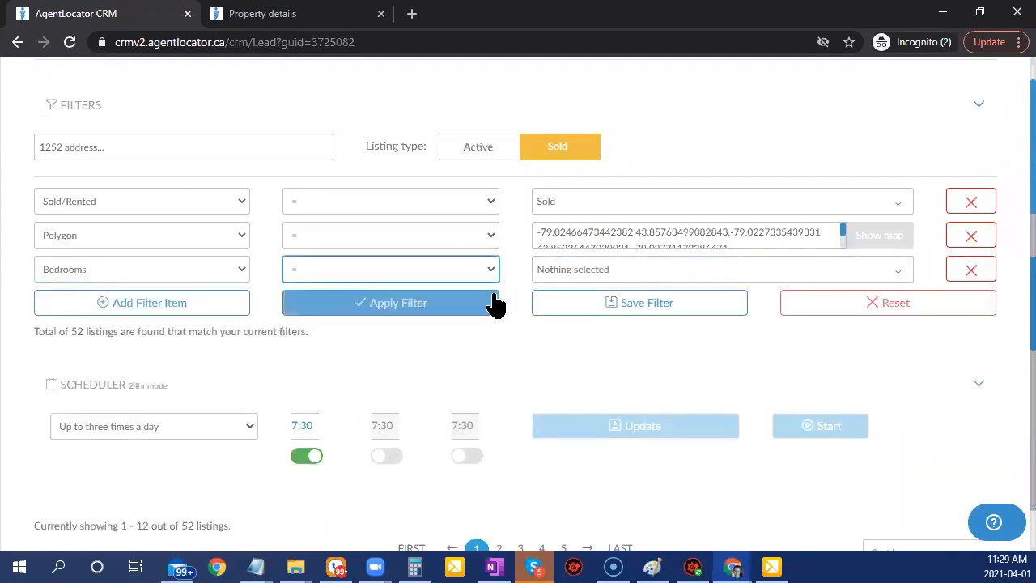
pyautogui.click(571, 272)
pyautogui.click(571, 379)
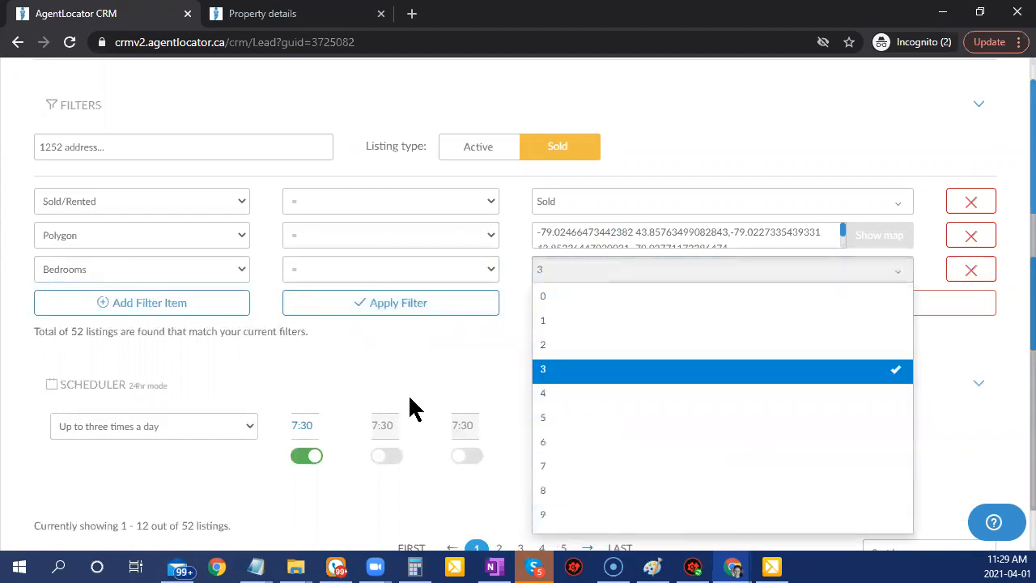
pyautogui.click(383, 350)
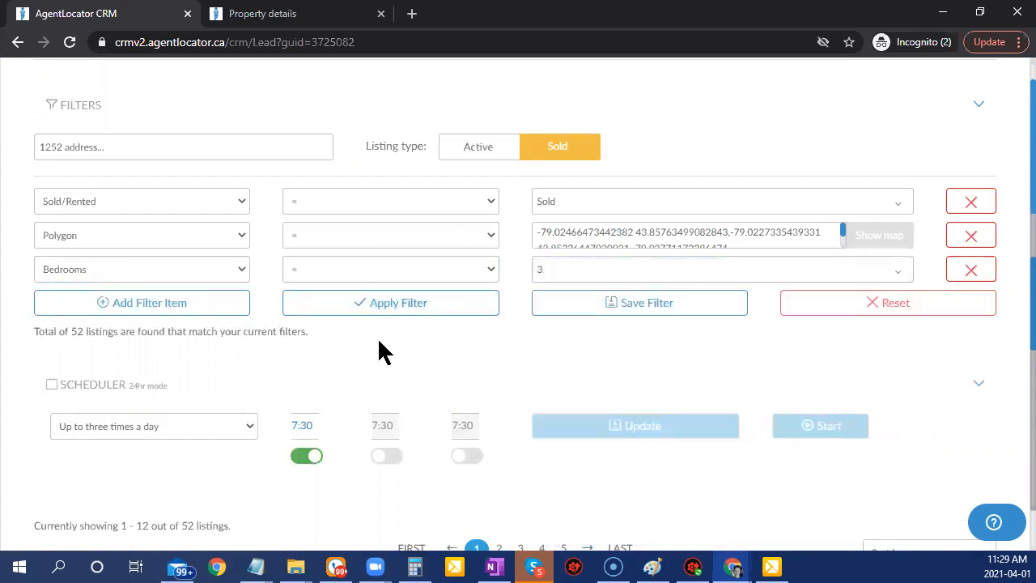
# Add a Type of Home = House filter and apply, leaving 28 listings.
pyautogui.click(130, 307)
pyautogui.click(118, 304)
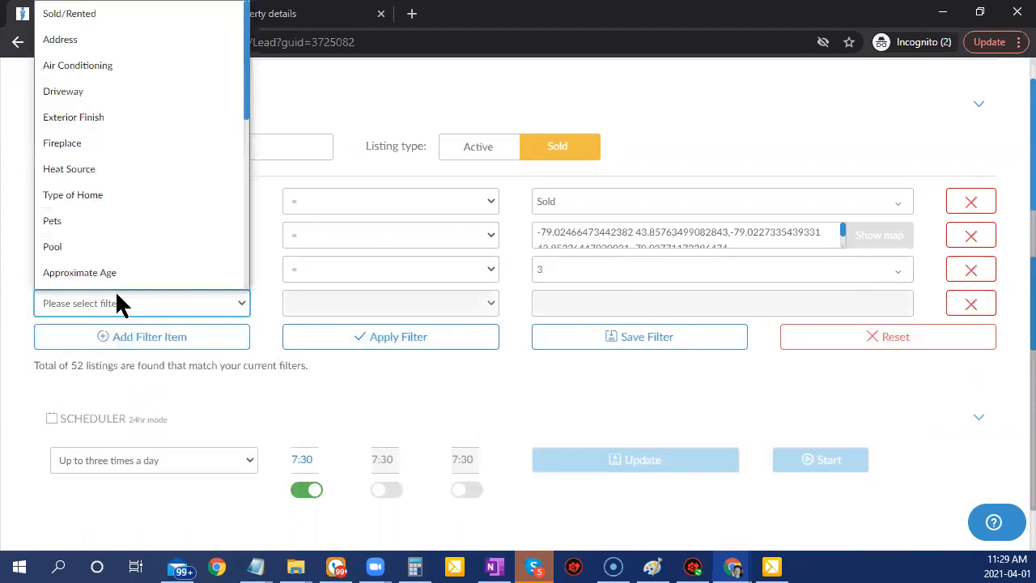
pyautogui.click(81, 193)
pyautogui.click(611, 303)
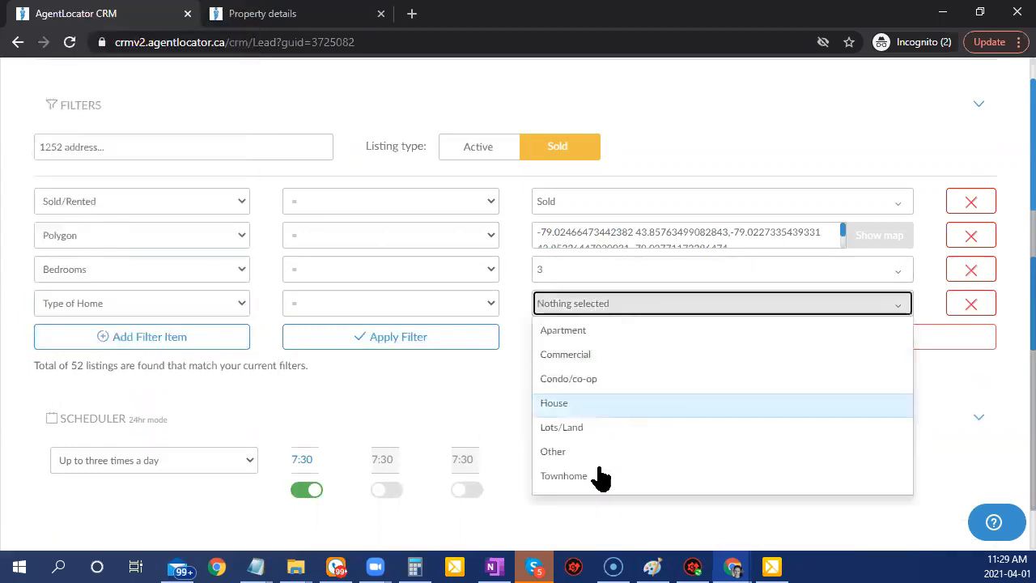
pyautogui.click(558, 402)
pyautogui.click(506, 447)
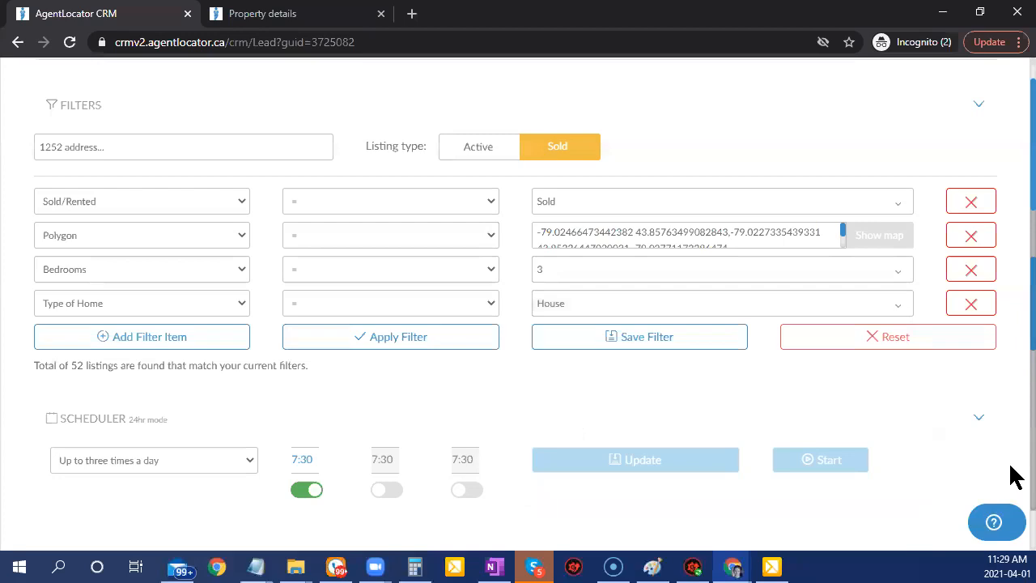
pyautogui.click(418, 351)
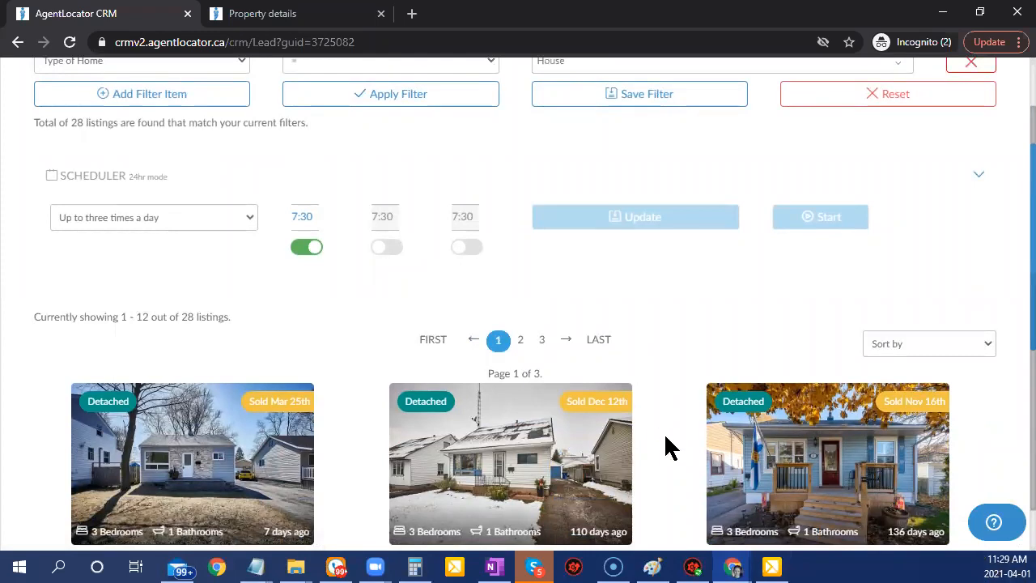
pyautogui.scroll(-2, 664, 436)
# Add a Sold Date <= 90 filter and apply it, leaving one detached 3-bedroom house.
pyautogui.scroll(5, 671, 446)
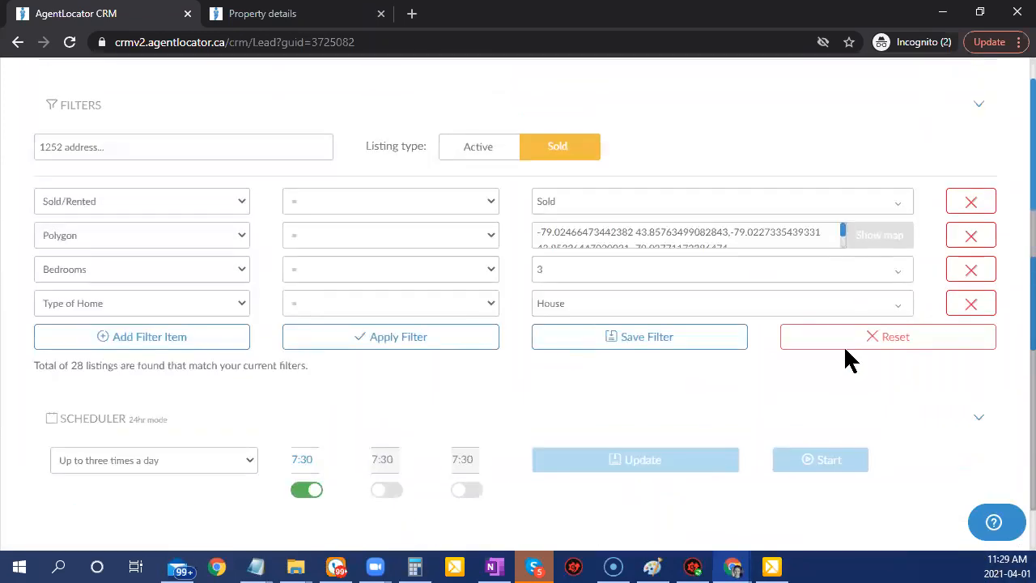
pyautogui.click(165, 339)
pyautogui.click(166, 338)
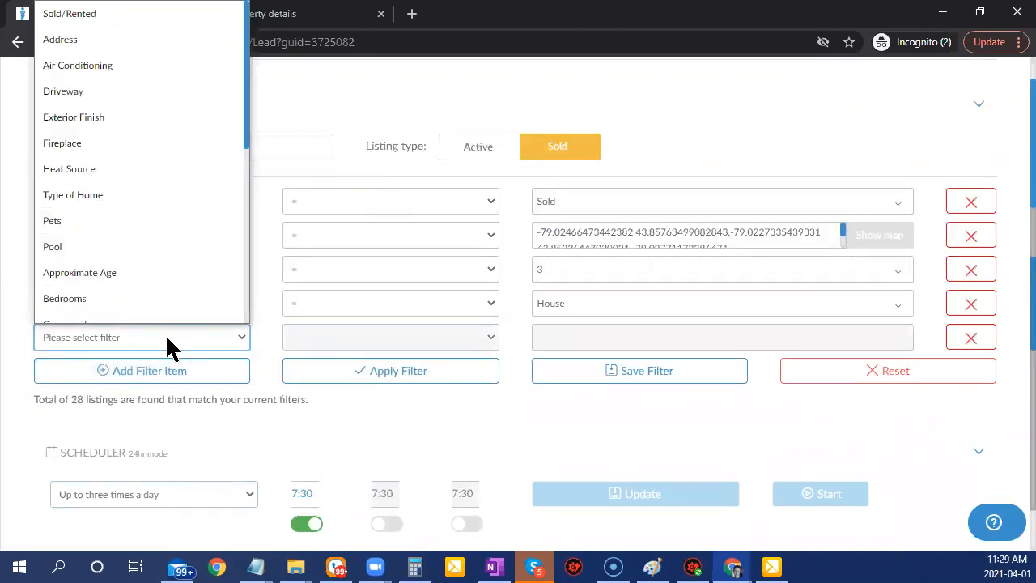
pyautogui.scroll(-5, 169, 301)
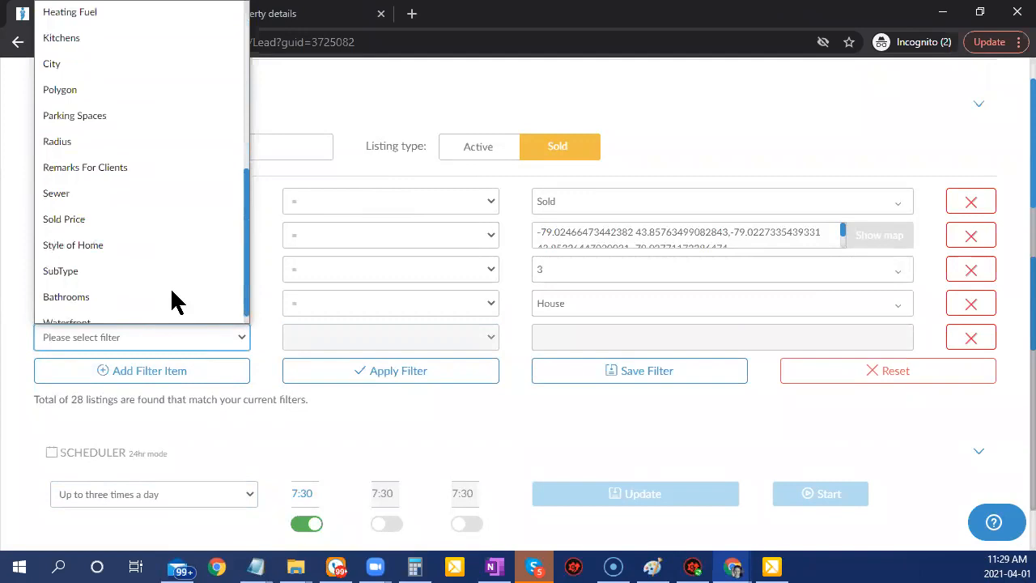
pyautogui.scroll(4, 145, 243)
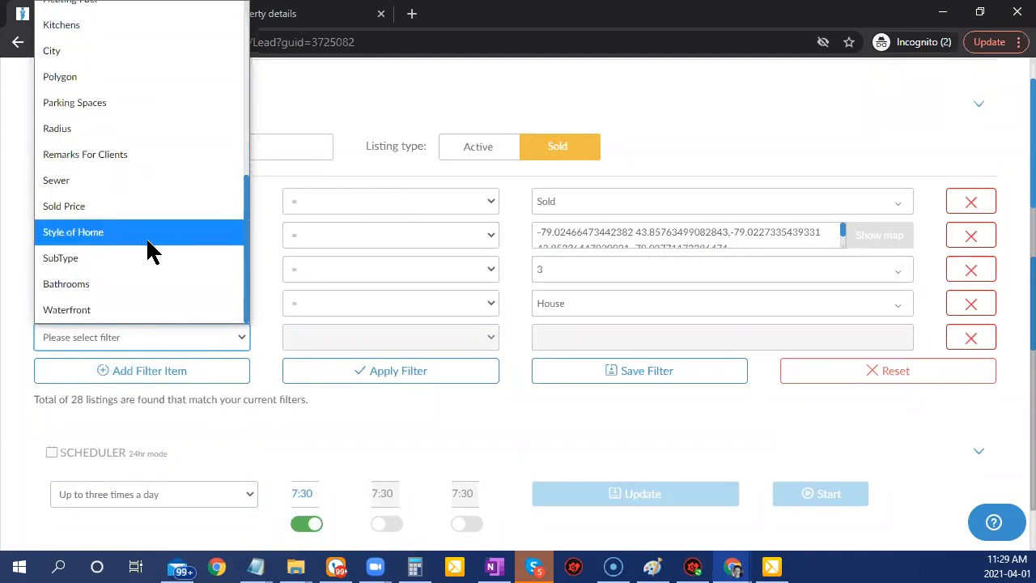
pyautogui.click(108, 135)
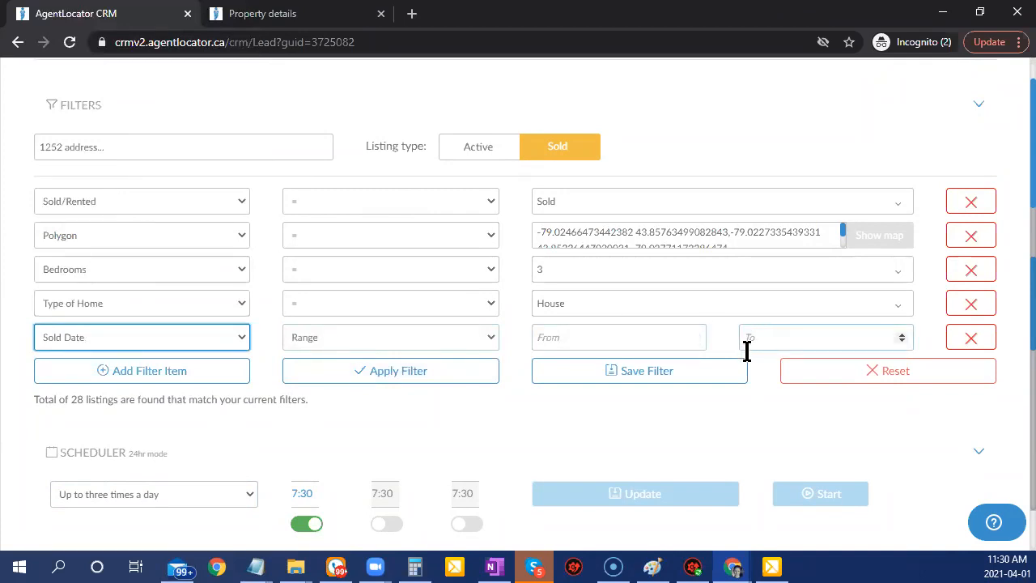
pyautogui.click(656, 381)
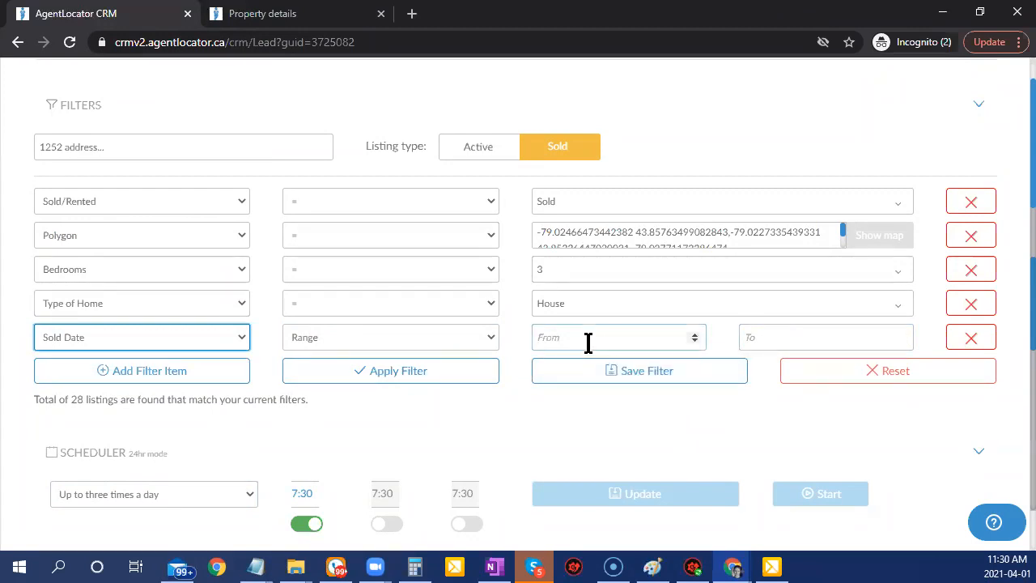
pyautogui.click(483, 342)
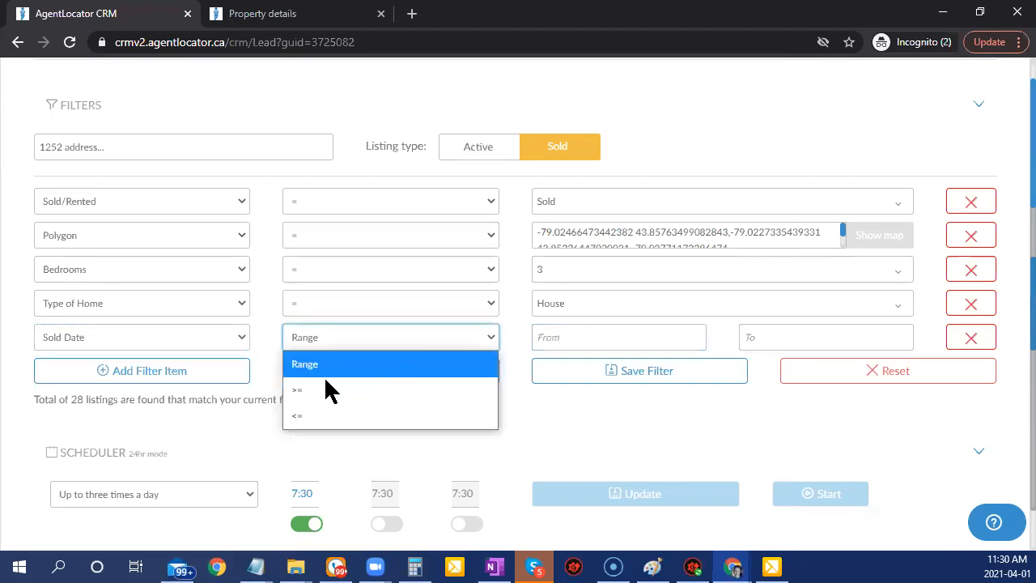
pyautogui.click(296, 421)
pyautogui.click(629, 344)
pyautogui.write('90')
pyautogui.click(462, 372)
# Save the five criteria (Sold, Polygon, 3 bedrooms, House, Sold Date <= 90) as a new filter.
pyautogui.scroll(-3, 735, 431)
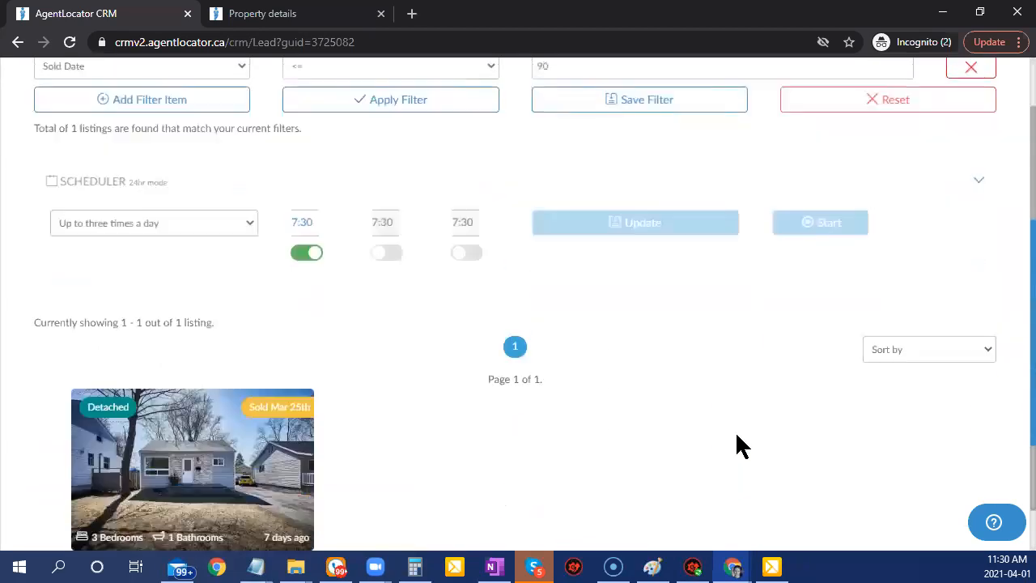
pyautogui.scroll(-2, 736, 445)
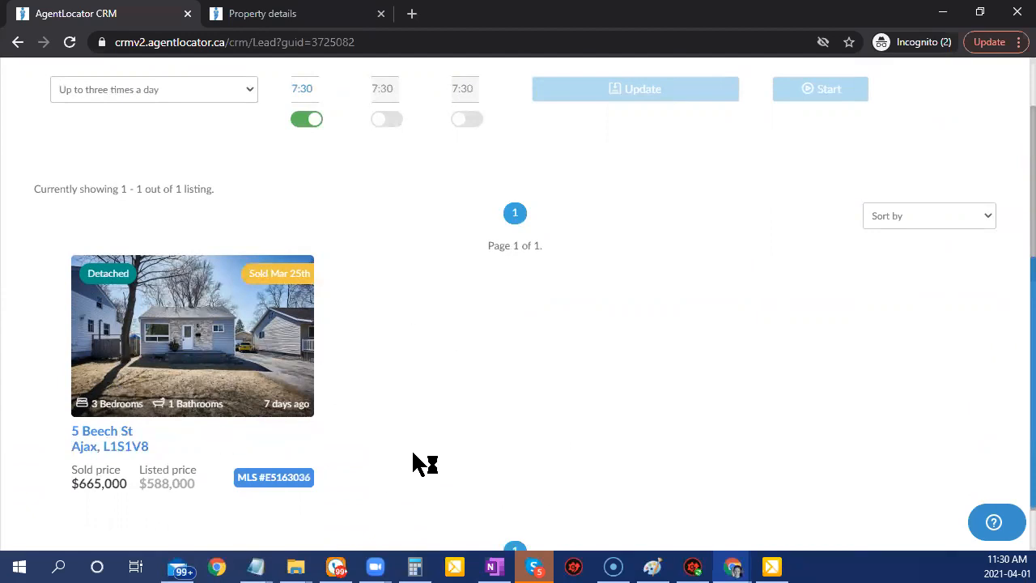
pyautogui.scroll(2, 494, 453)
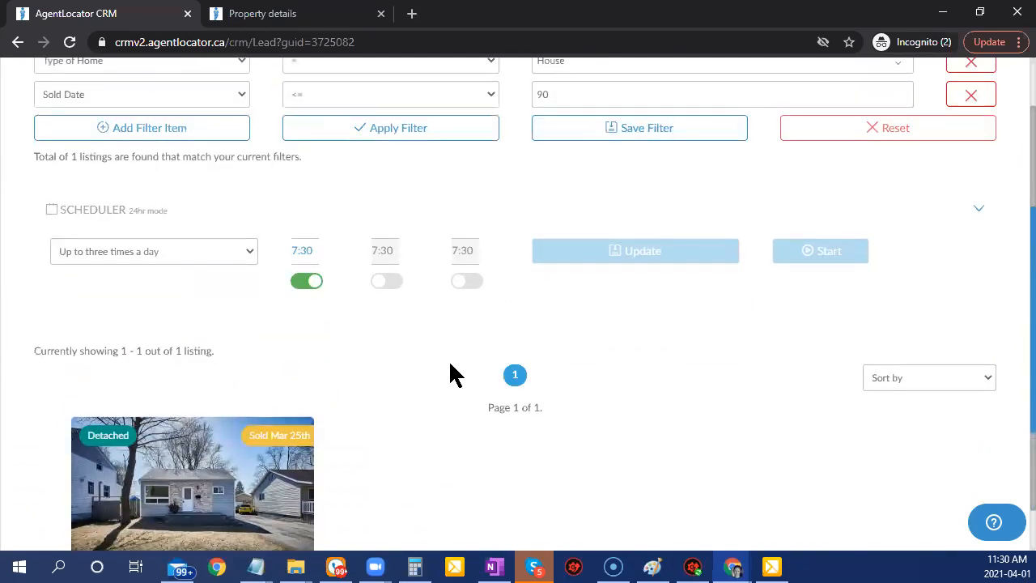
pyautogui.scroll(3, 453, 374)
pyautogui.click(607, 377)
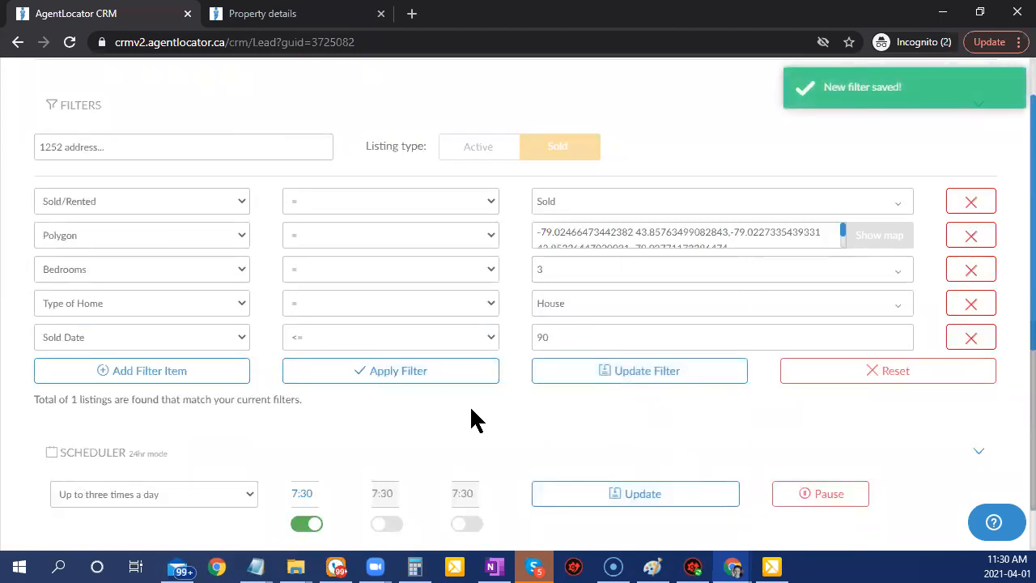
# Keep the email frequency at 'Up to three times a day'.
pyautogui.scroll(-3, 476, 419)
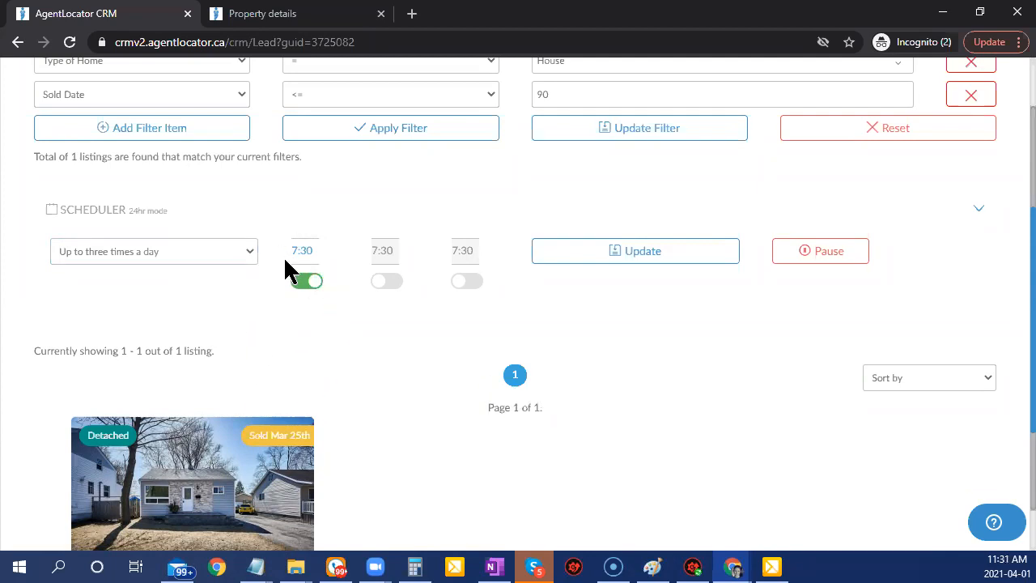
pyautogui.click(239, 256)
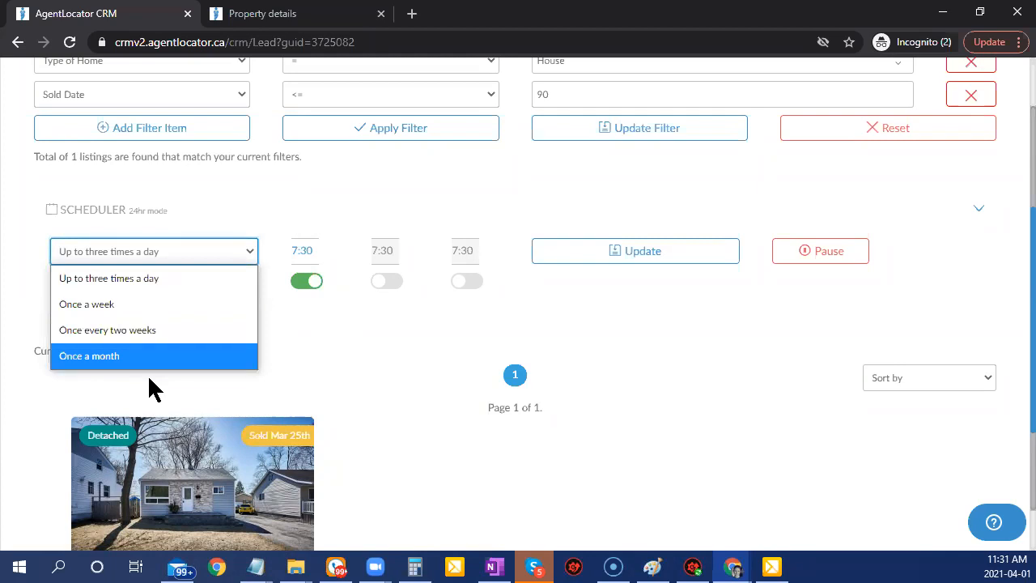
pyautogui.click(201, 381)
pyautogui.scroll(2, 881, 389)
pyautogui.scroll(2, 891, 381)
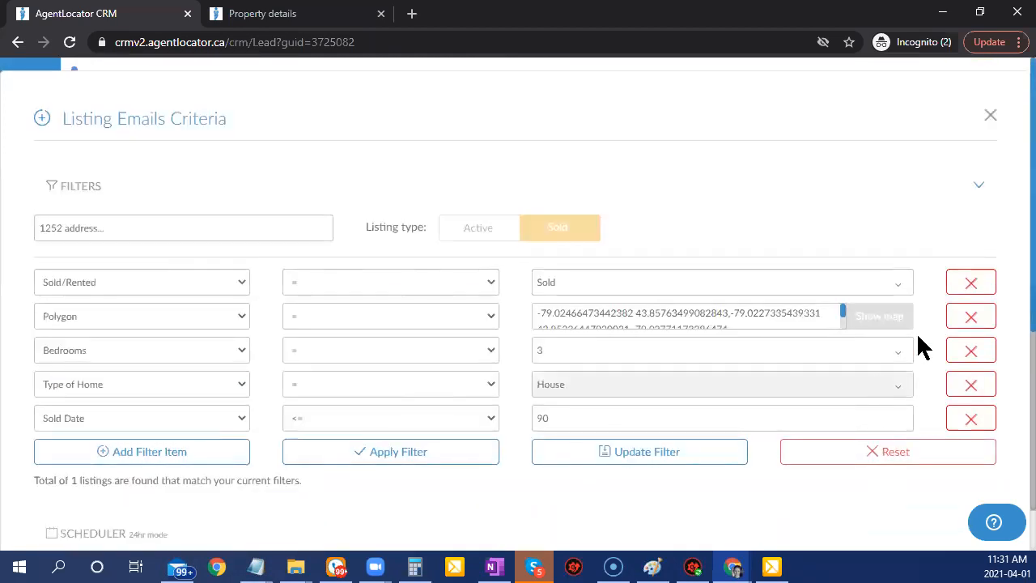
# Close the criteria window to show the daily '3bd plus 4 other criteria' search, then start another.
pyautogui.click(990, 114)
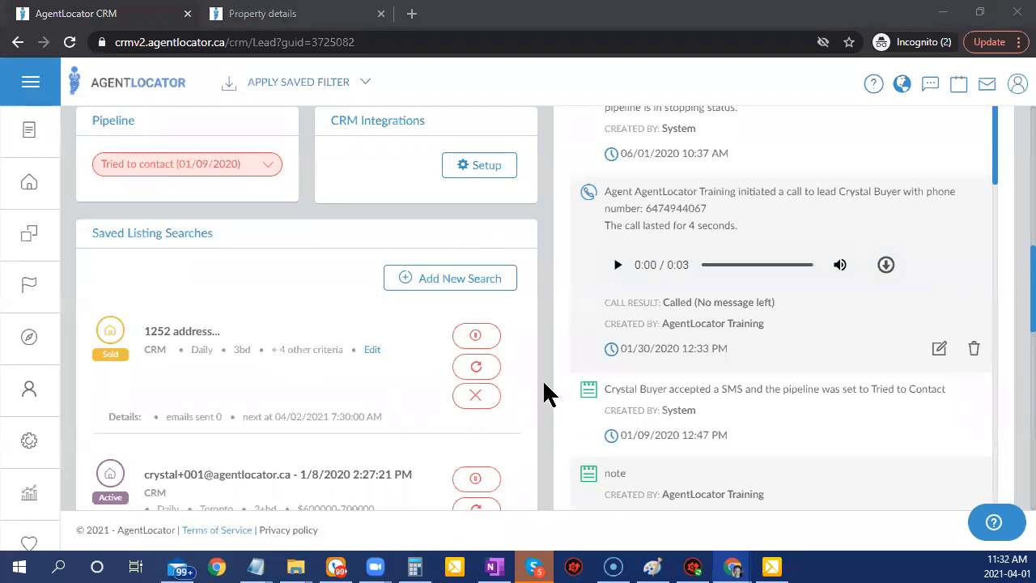
pyautogui.click(464, 274)
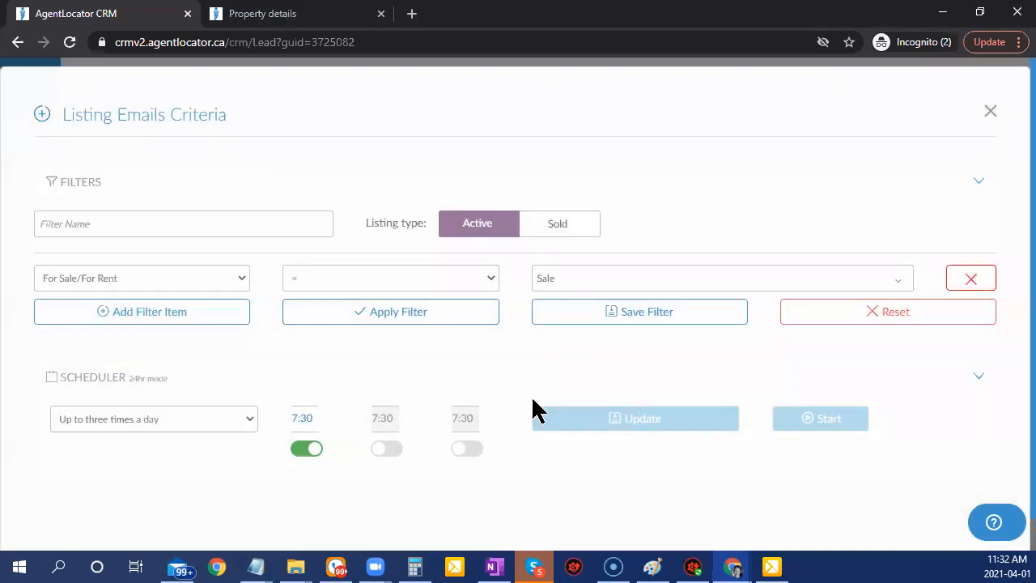
# Switch the For Sale/For Rent condition from Sale to Lease only.
pyautogui.click(597, 290)
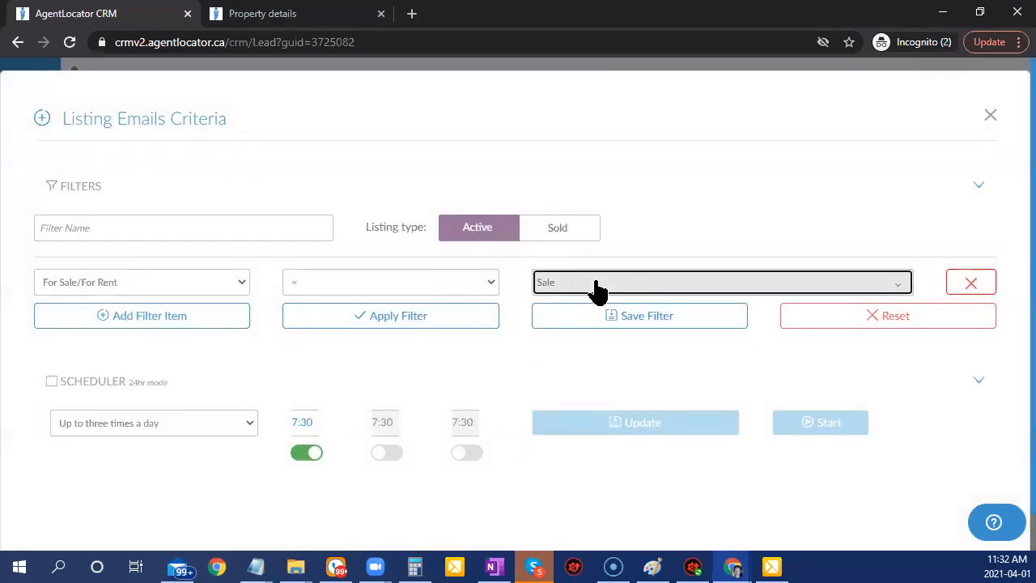
pyautogui.click(594, 313)
pyautogui.click(580, 286)
pyautogui.click(595, 312)
pyautogui.click(491, 357)
pyautogui.click(574, 283)
pyautogui.click(574, 334)
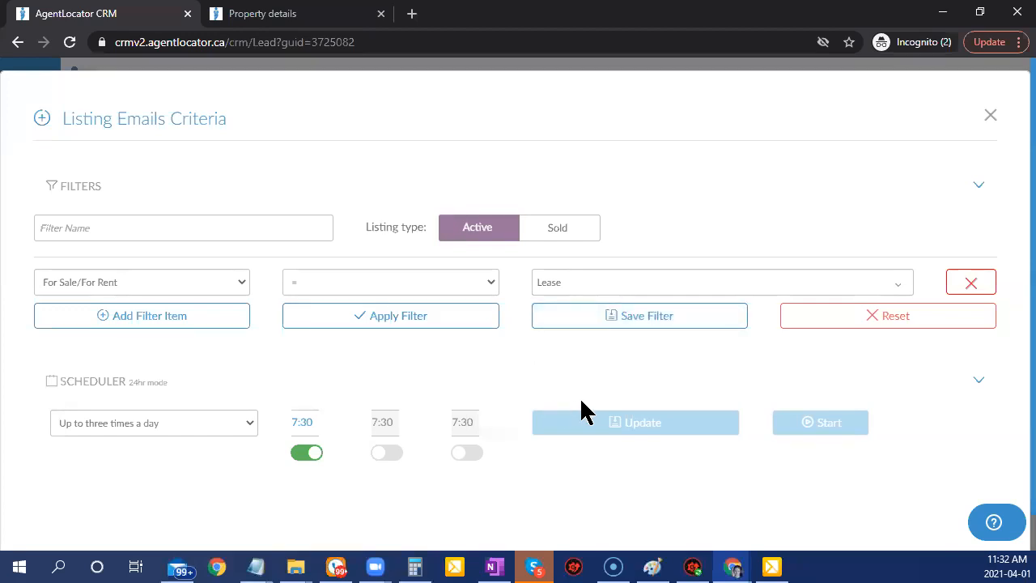
# Add a new filter row and choose Type of Home as its field.
pyautogui.click(121, 322)
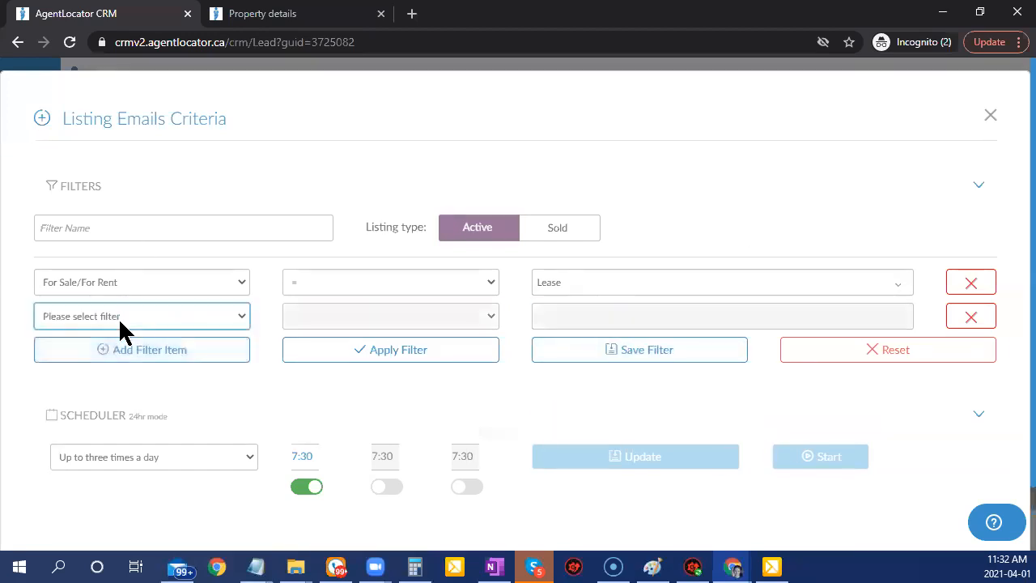
pyautogui.click(121, 317)
pyautogui.scroll(-4, 139, 280)
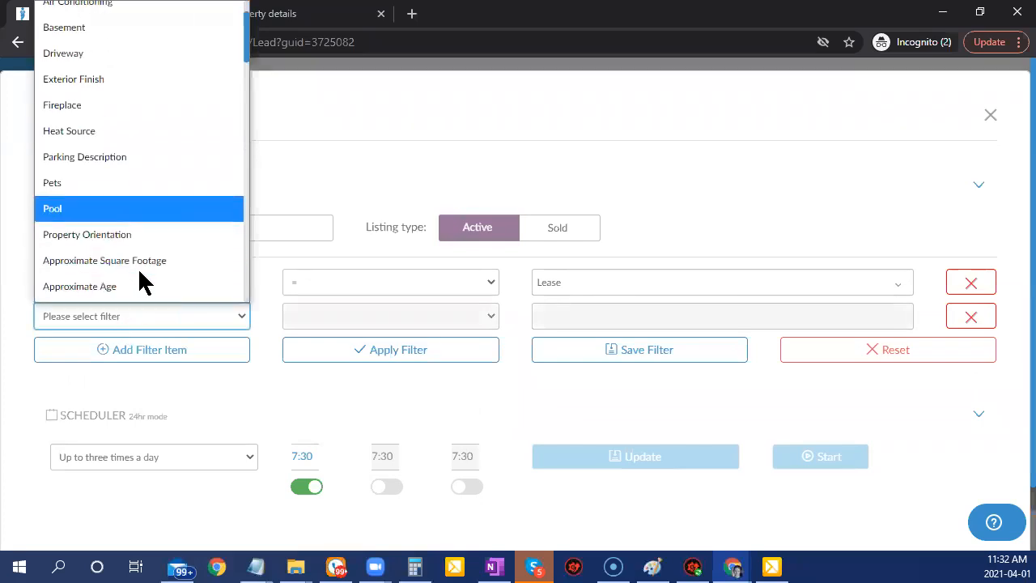
pyautogui.scroll(-5, 139, 280)
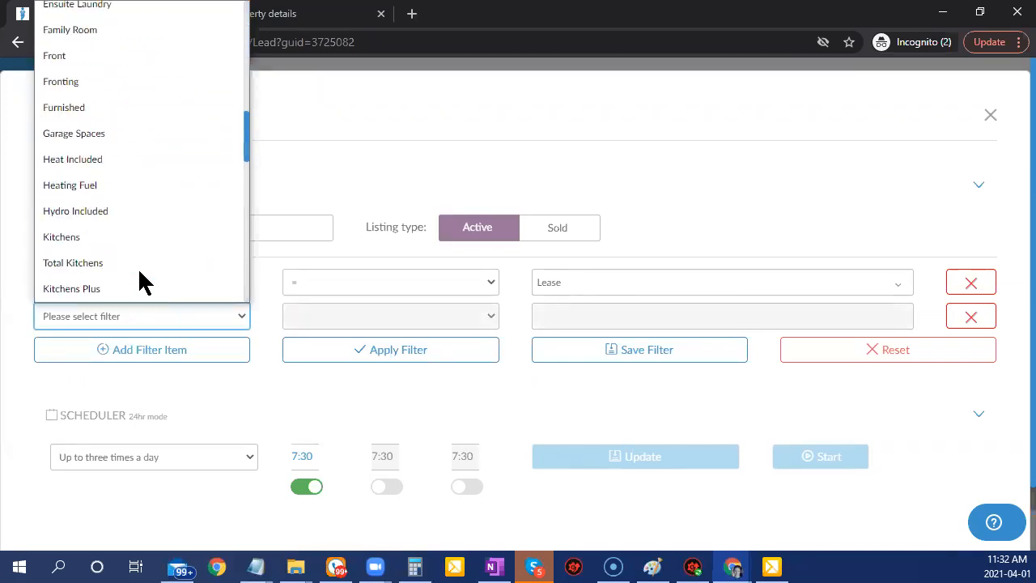
pyautogui.scroll(5, 139, 280)
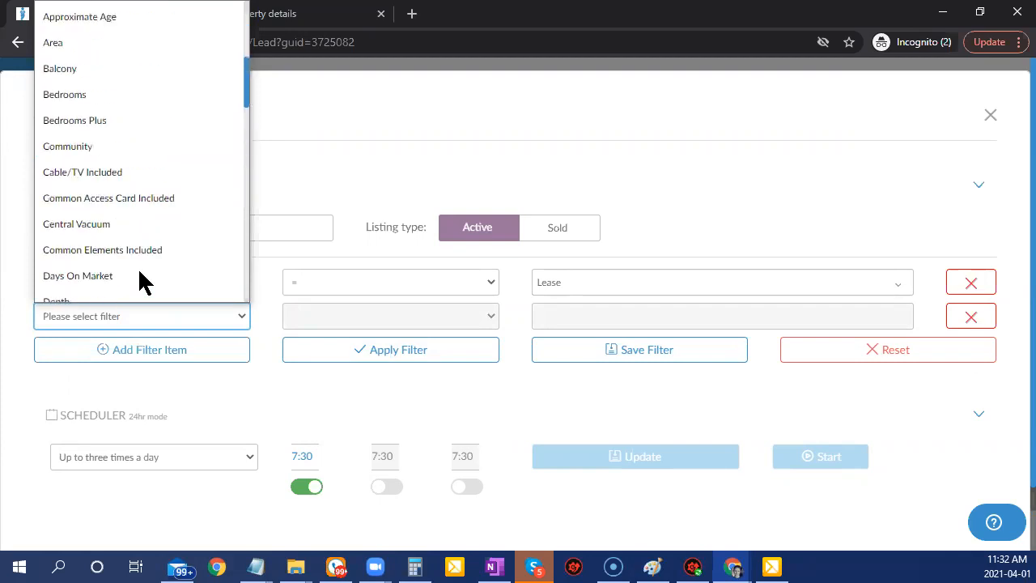
pyautogui.scroll(2, 139, 280)
pyautogui.scroll(3, 140, 280)
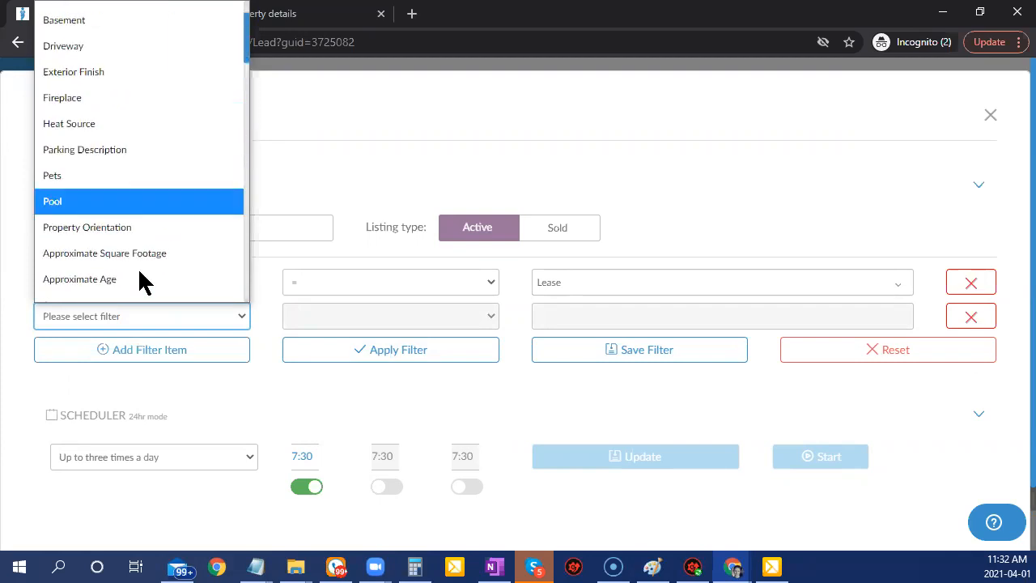
pyautogui.scroll(-4, 139, 280)
pyautogui.scroll(-2, 139, 280)
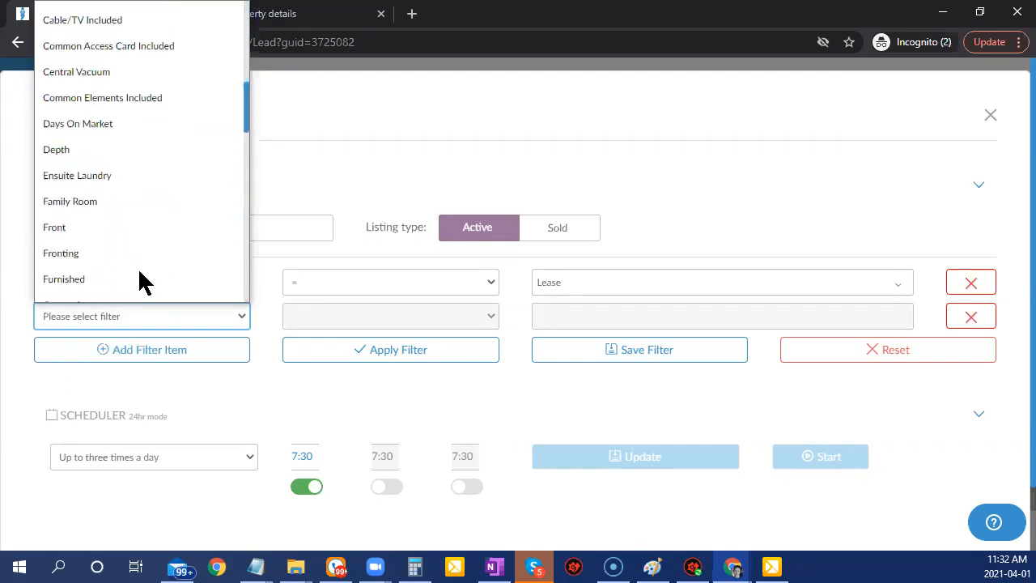
pyautogui.scroll(-3, 139, 280)
pyautogui.press('t')
pyautogui.press('y')
pyautogui.press('Return')
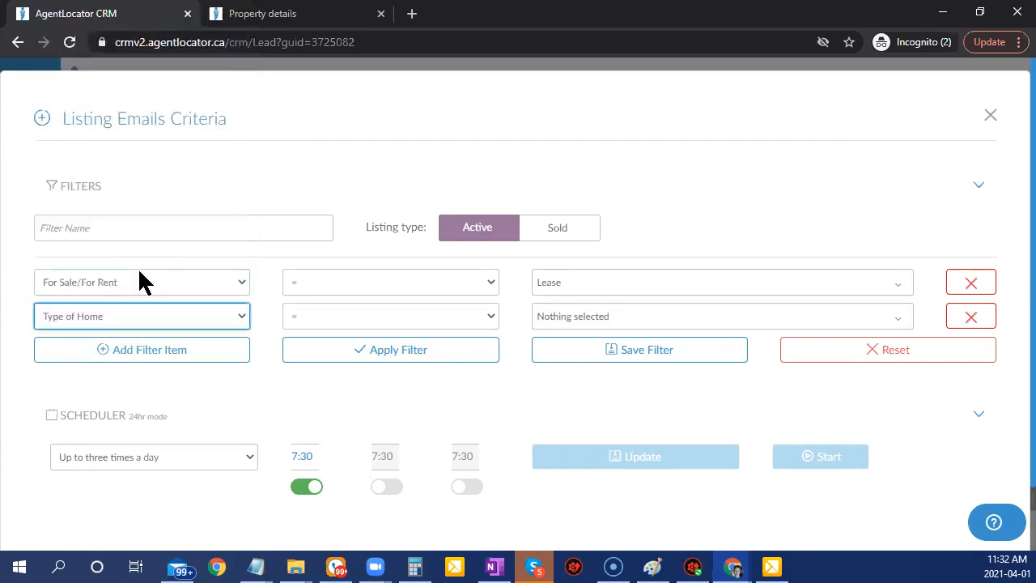
# Limit Type of Home to Att/Row/Twnhouse, Detached and Semi-Detached, leaving Duplex unchecked.
pyautogui.click(563, 325)
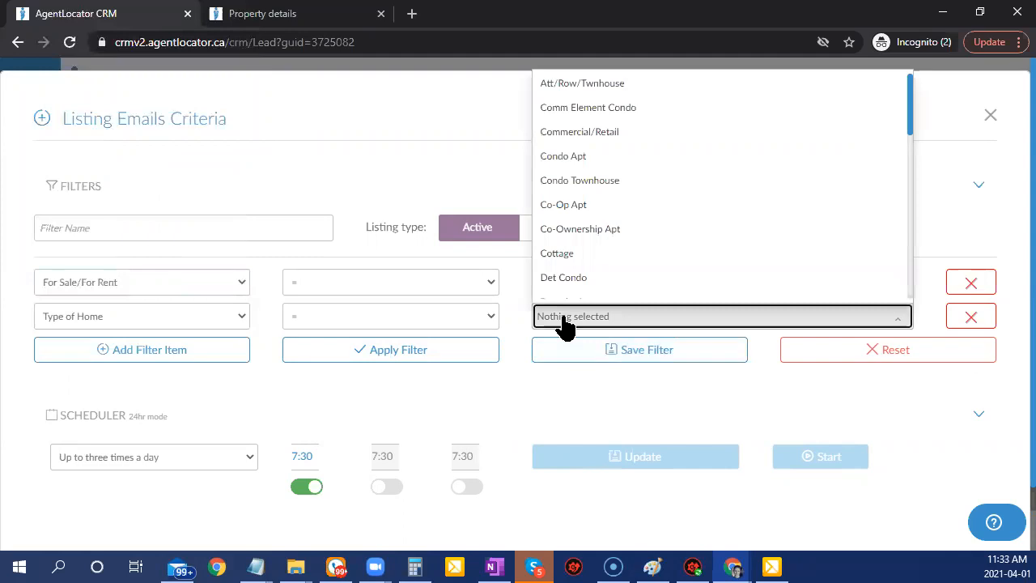
pyautogui.click(592, 89)
pyautogui.scroll(-1, 613, 278)
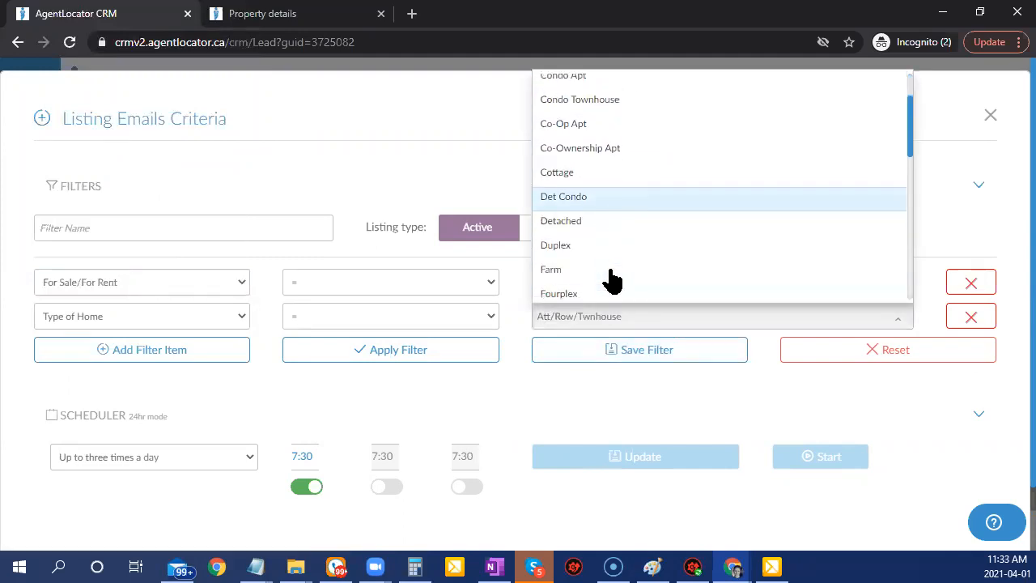
pyautogui.click(590, 226)
pyautogui.click(569, 246)
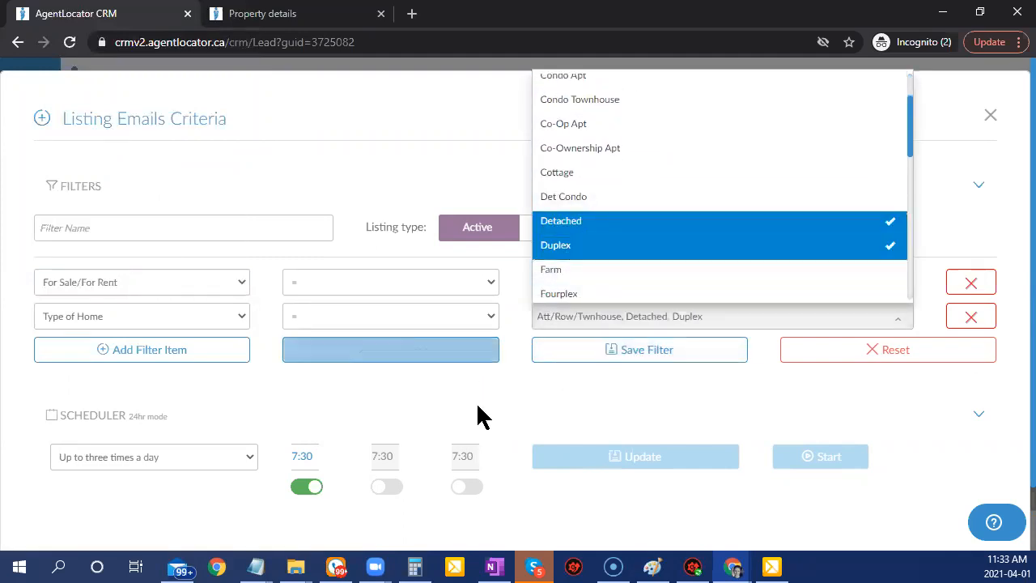
pyautogui.click(478, 417)
pyautogui.click(572, 327)
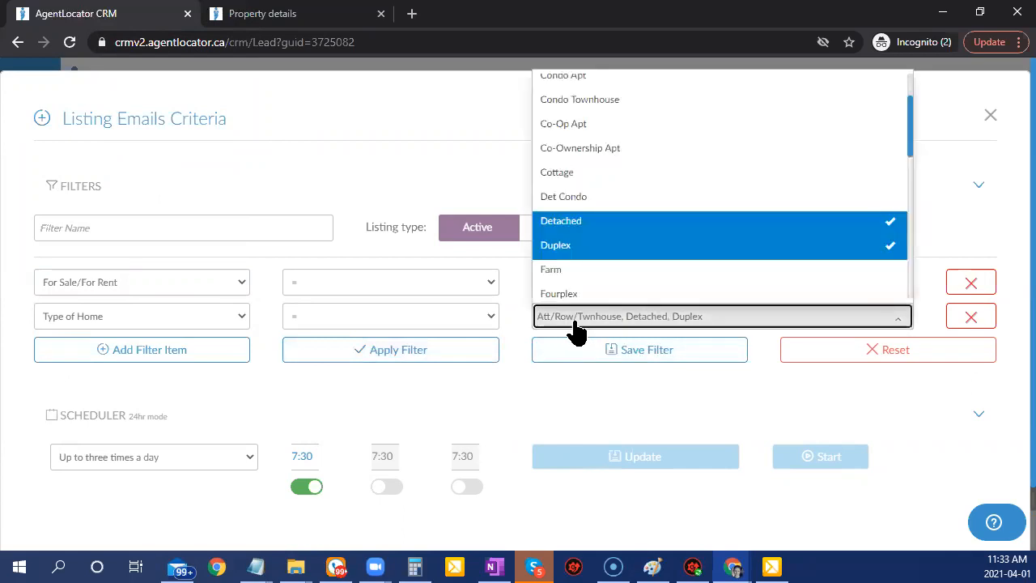
pyautogui.click(603, 248)
pyautogui.scroll(-5, 620, 260)
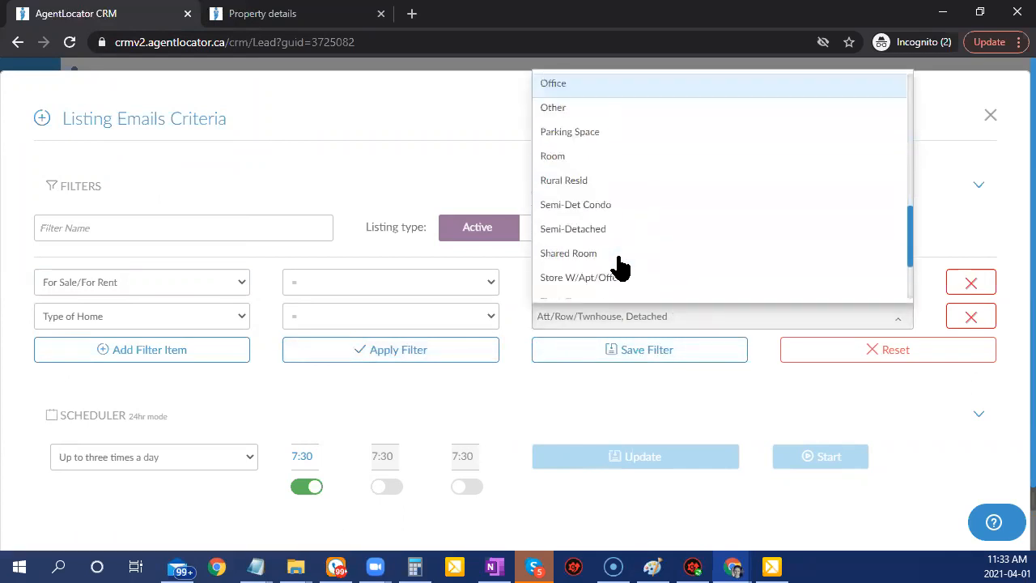
pyautogui.click(564, 231)
pyautogui.click(481, 381)
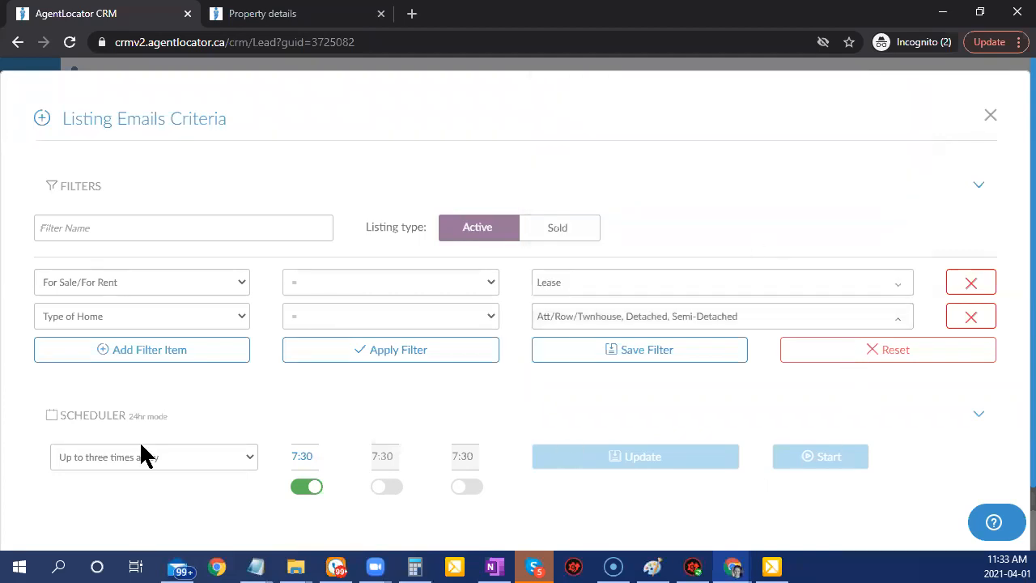
# Add a Floor Level filter row with the >= comparison.
pyautogui.click(141, 351)
pyautogui.click(150, 348)
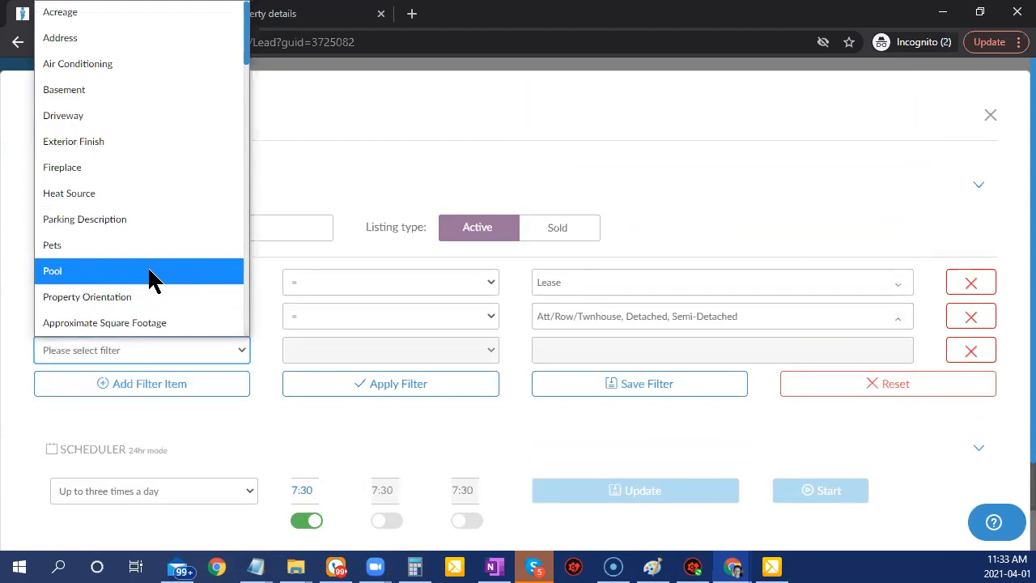
pyautogui.write('fl')
pyautogui.click(85, 324)
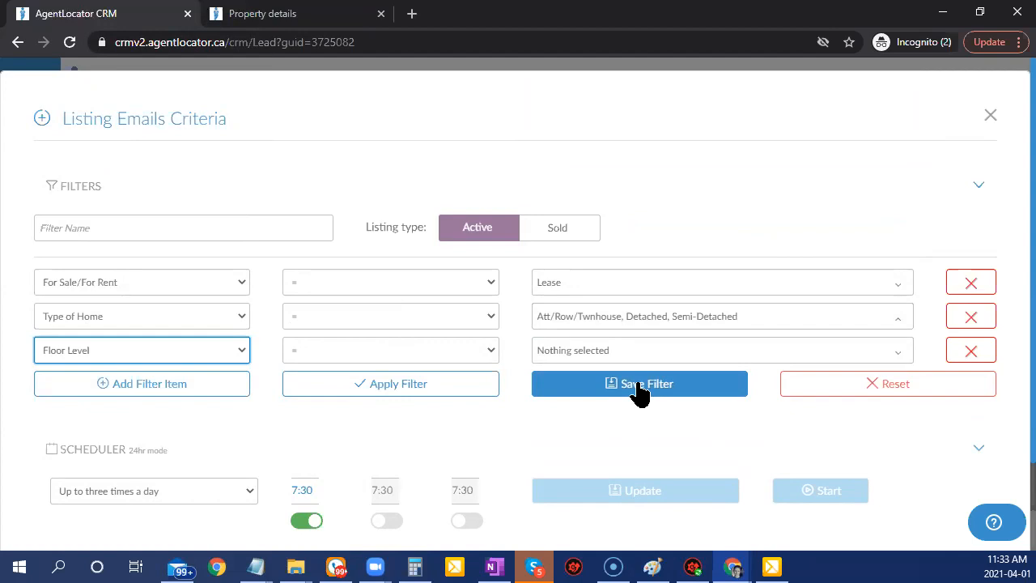
pyautogui.click(578, 354)
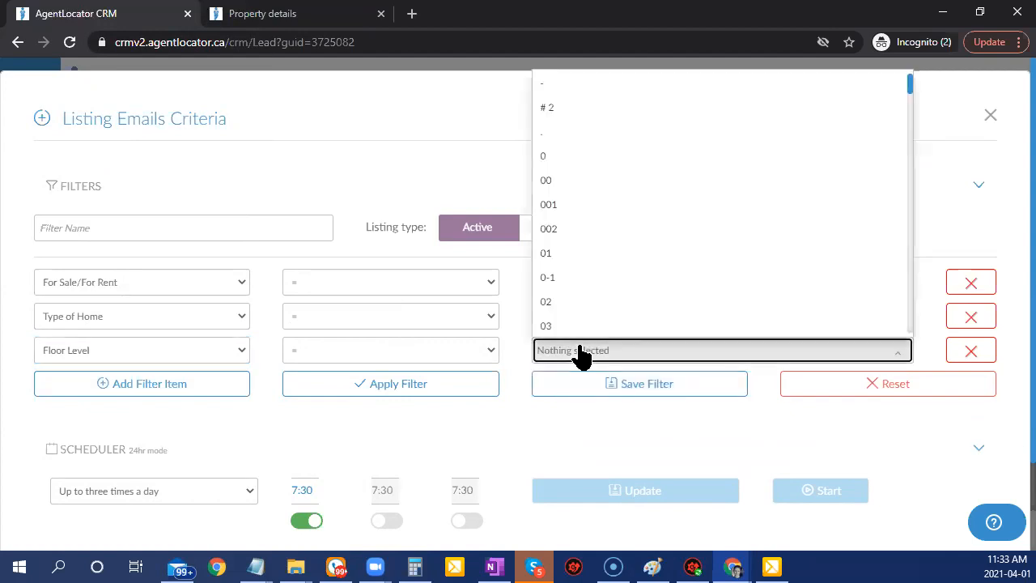
pyautogui.click(449, 350)
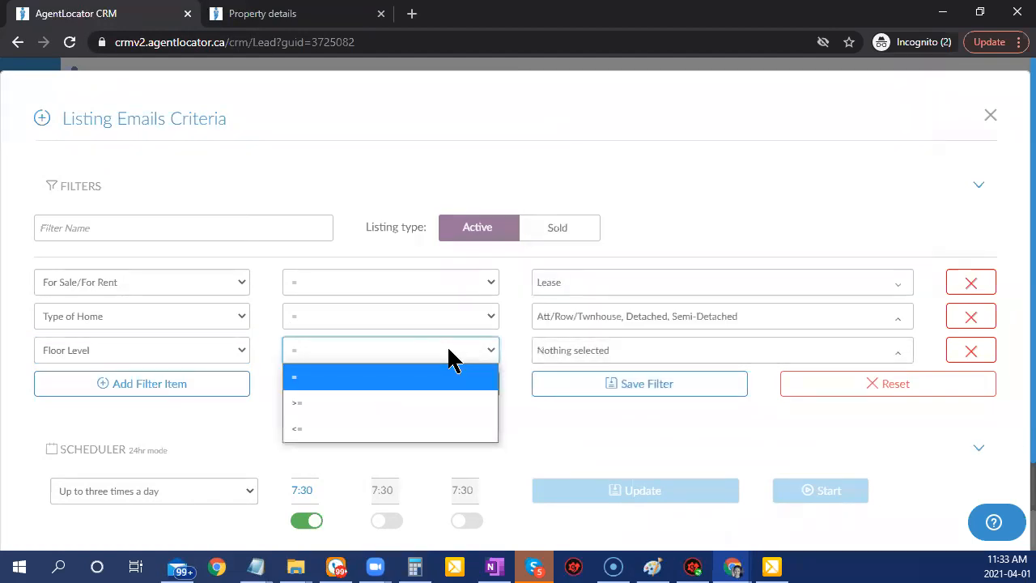
pyautogui.click(336, 403)
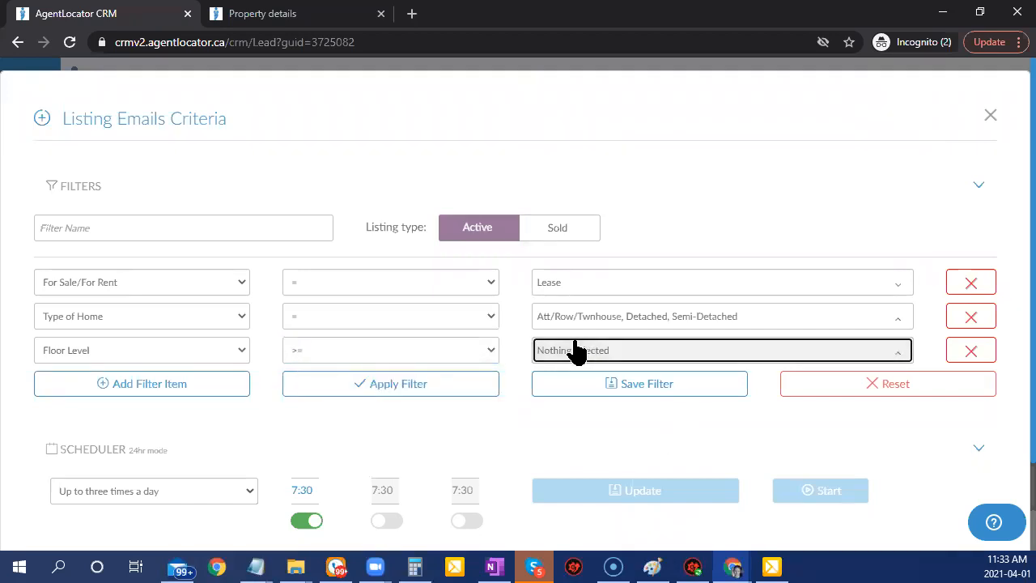
# Select floor levels 0, 01 and 1, then apply the filters for 1405 matches.
pyautogui.click(616, 356)
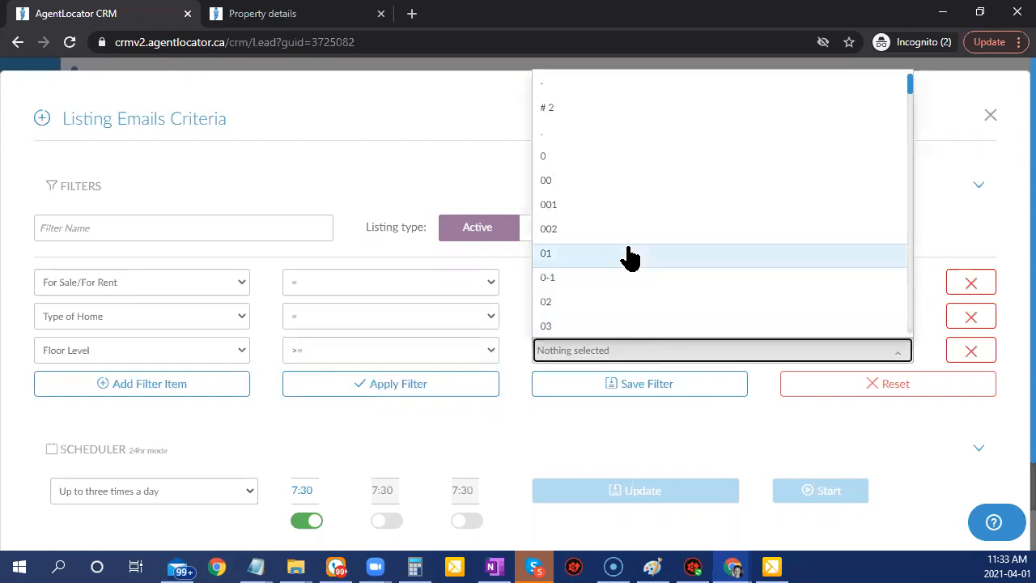
pyautogui.click(596, 162)
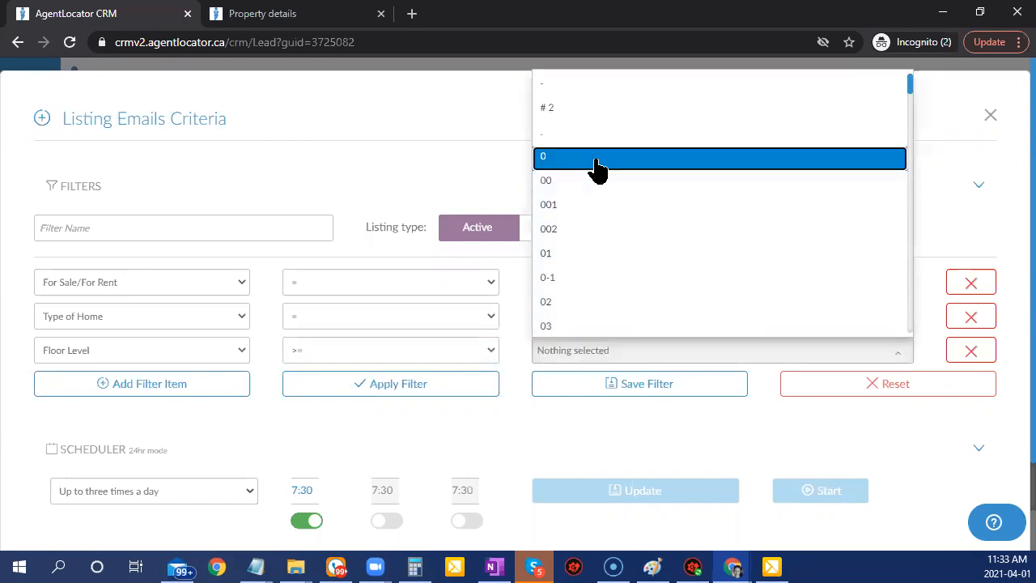
pyautogui.scroll(-1, 648, 271)
pyautogui.click(566, 174)
pyautogui.scroll(-2, 664, 278)
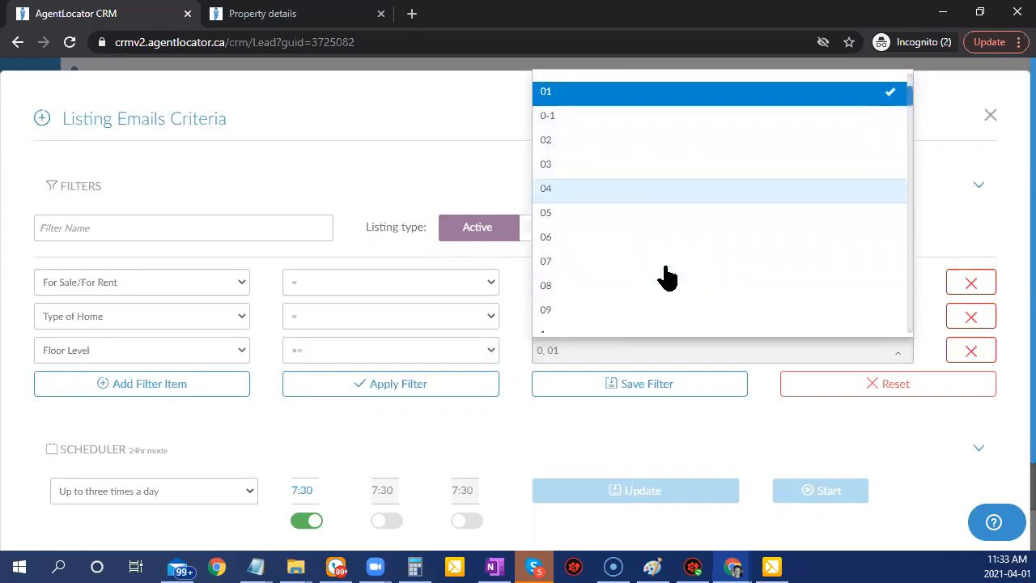
pyautogui.click(588, 254)
pyautogui.click(629, 356)
pyautogui.click(562, 230)
pyautogui.scroll(-2, 664, 299)
pyautogui.scroll(-5, 664, 304)
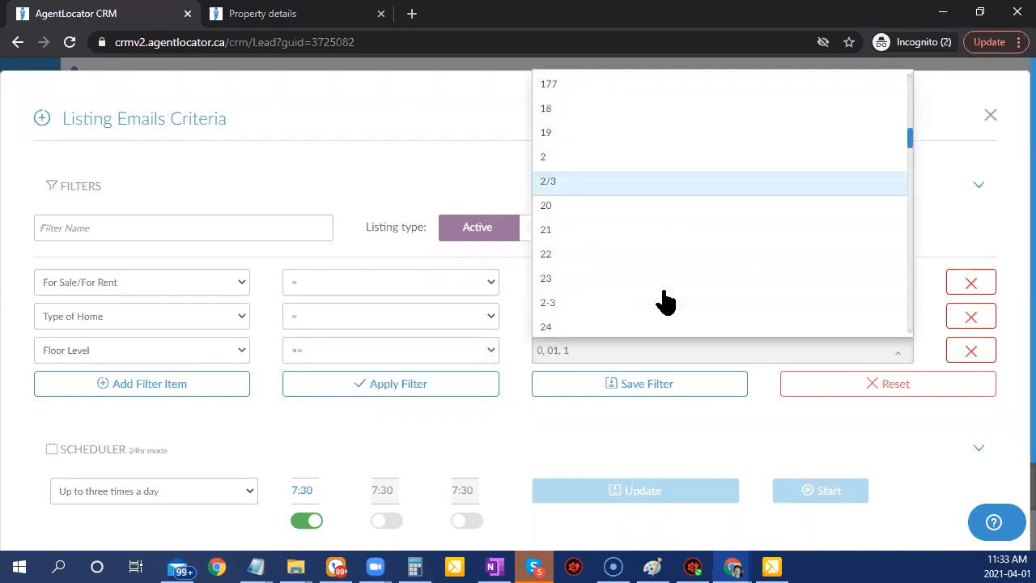
pyautogui.scroll(-7, 663, 301)
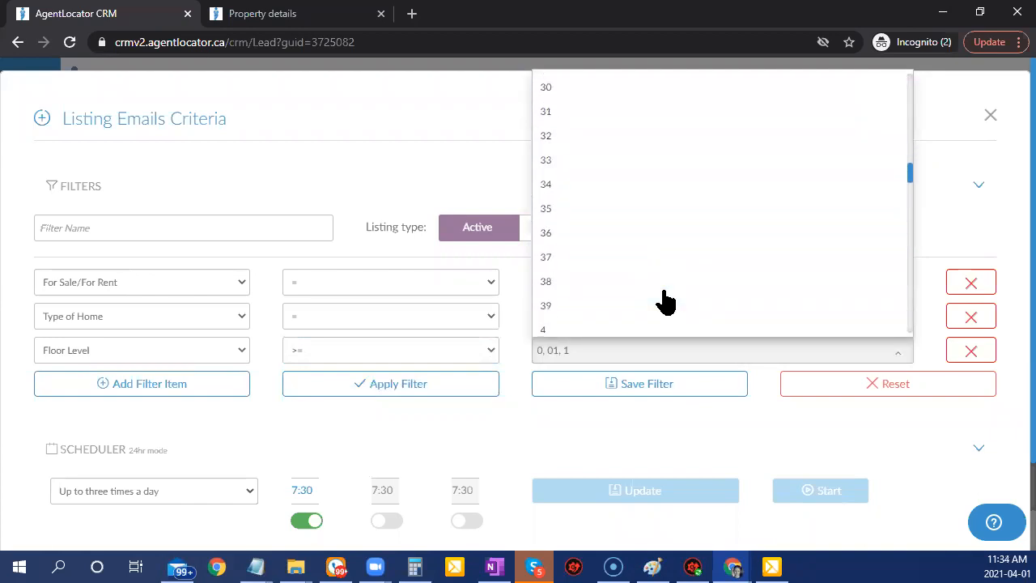
pyautogui.click(453, 387)
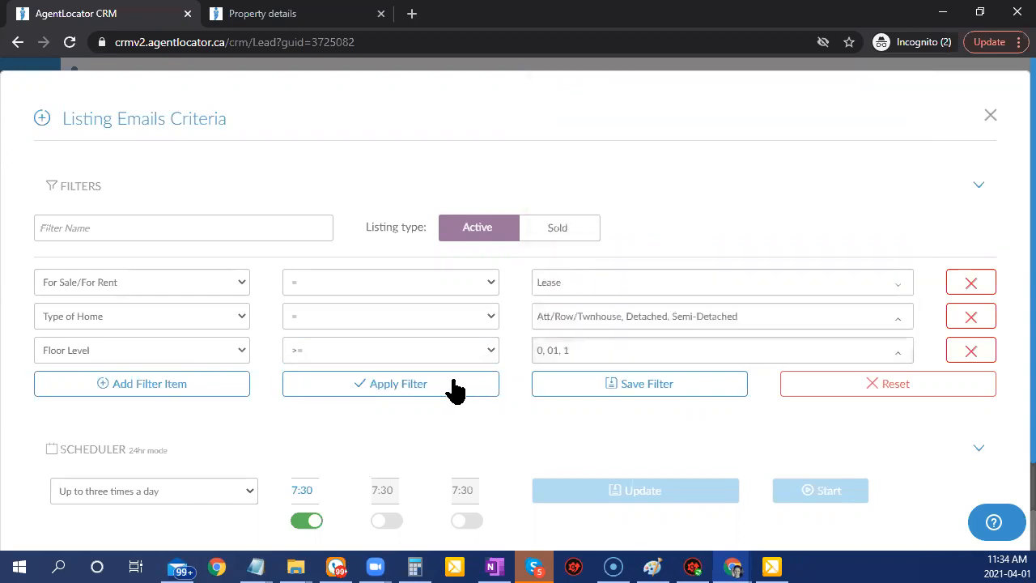
pyautogui.scroll(-8, 672, 420)
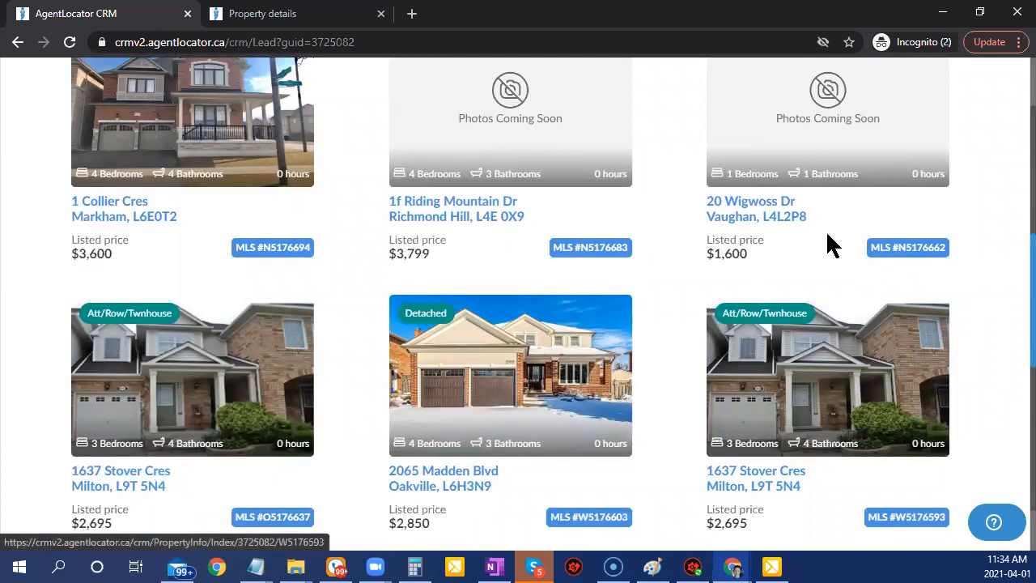
pyautogui.scroll(8, 361, 379)
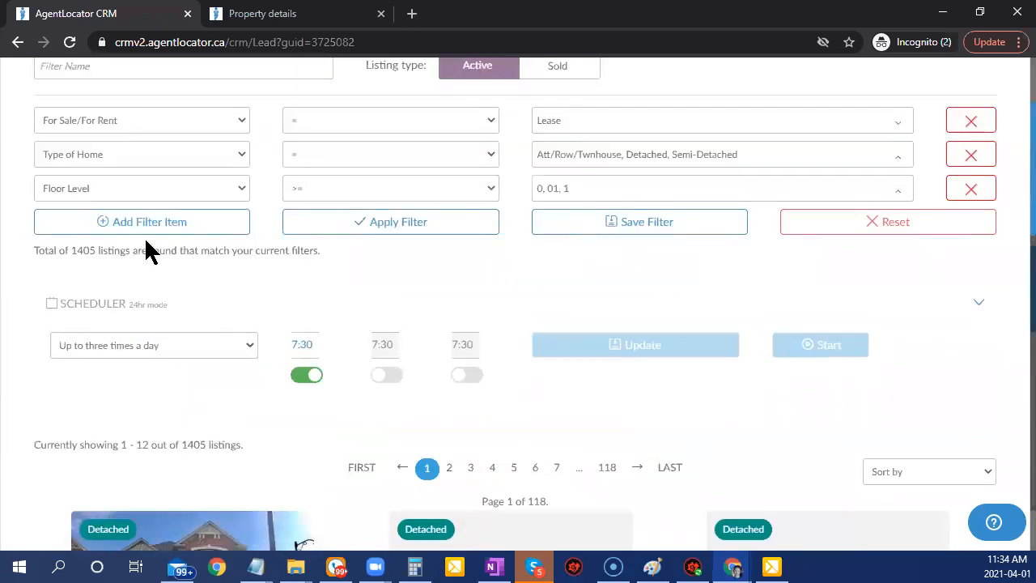
# Add a List Price filter from 1200 to 2000 and apply it, leaving 606 listings.
pyautogui.click(127, 217)
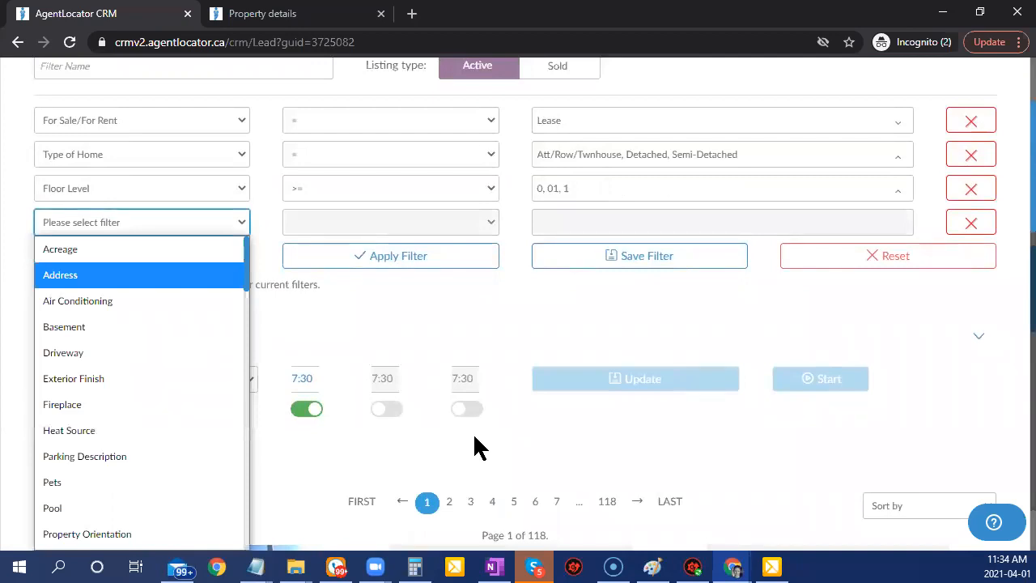
pyautogui.write('pri')
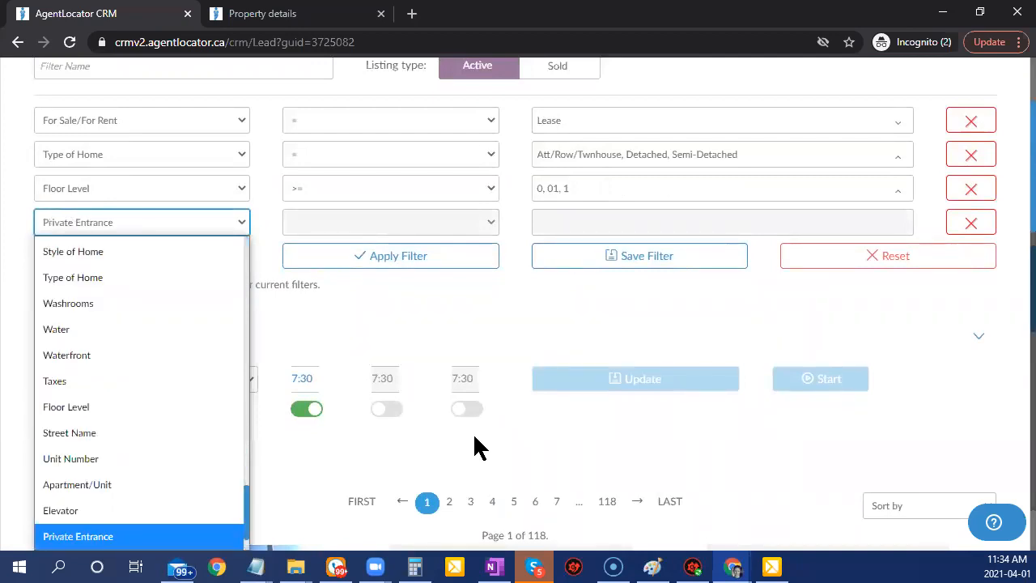
pyautogui.write('li')
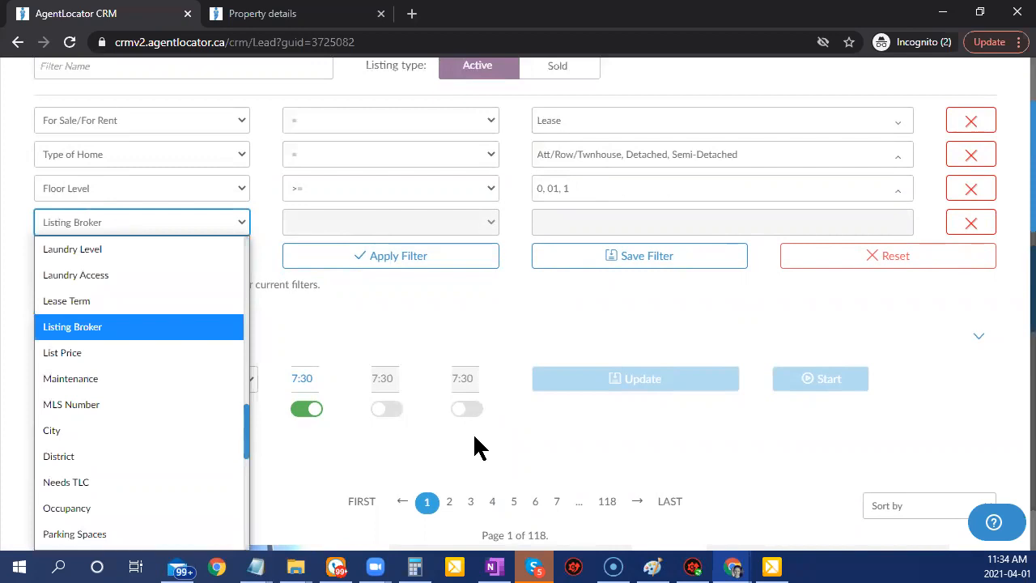
pyautogui.press('Down')
pyautogui.press('Return')
pyautogui.click(676, 222)
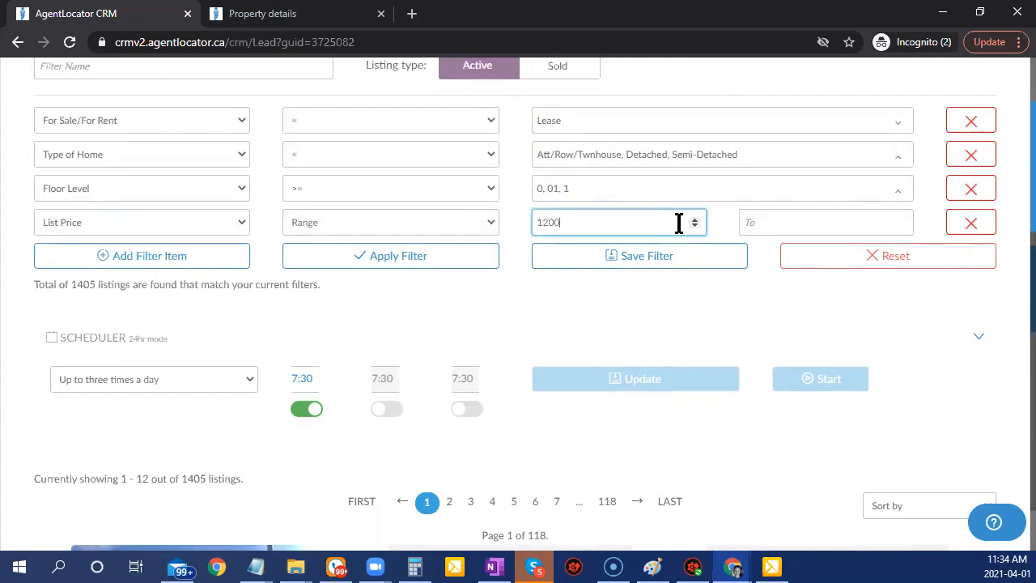
pyautogui.press('Tab')
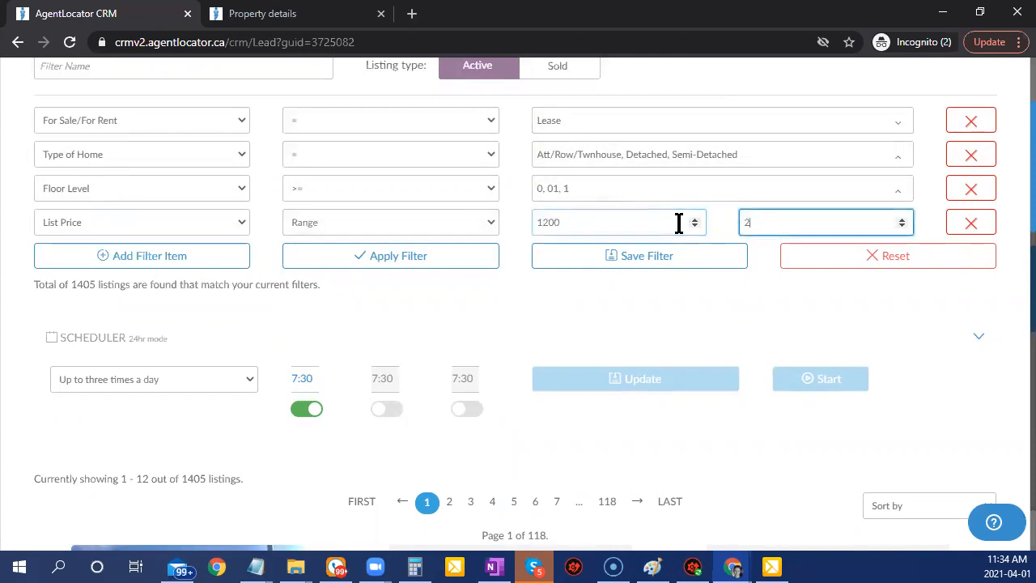
pyautogui.click(478, 258)
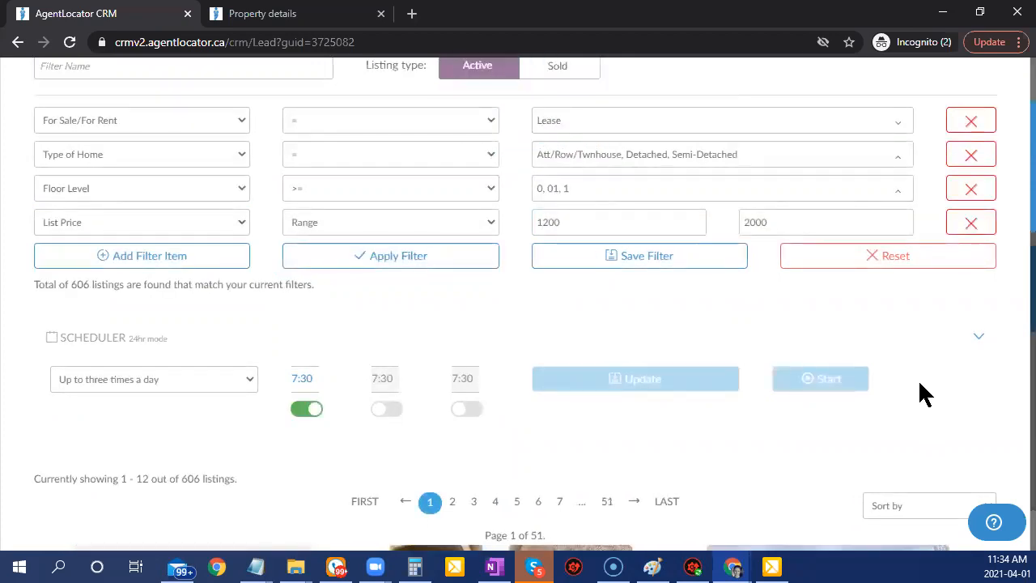
pyautogui.scroll(-6, 923, 394)
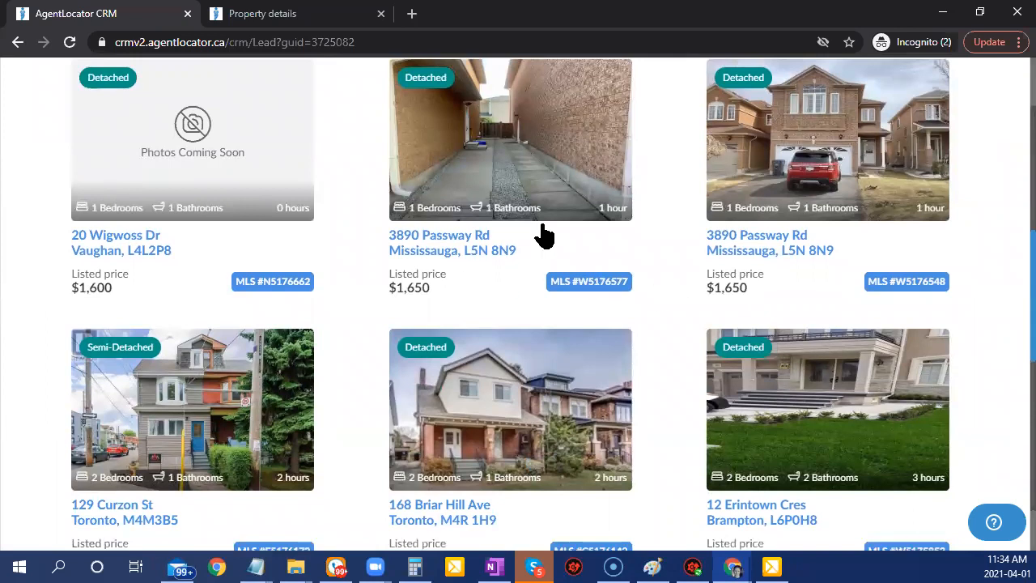
pyautogui.click(664, 303)
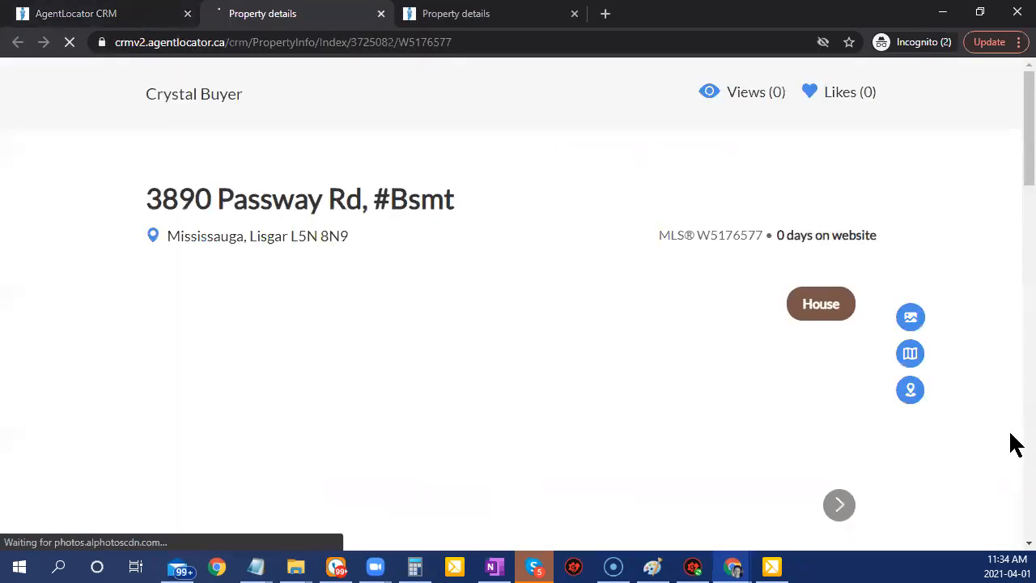
pyautogui.scroll(-2, 1013, 442)
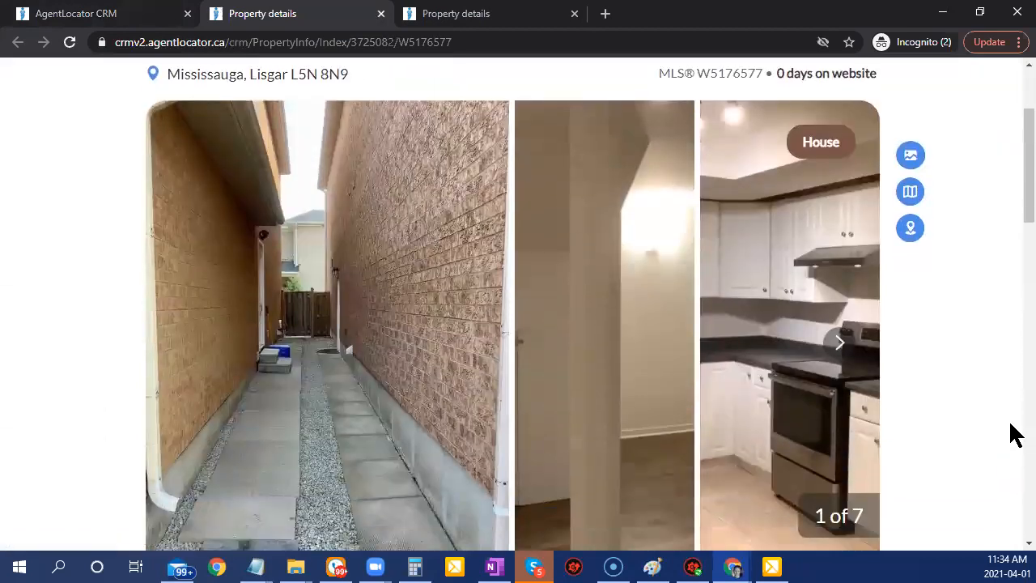
pyautogui.scroll(-5, 916, 428)
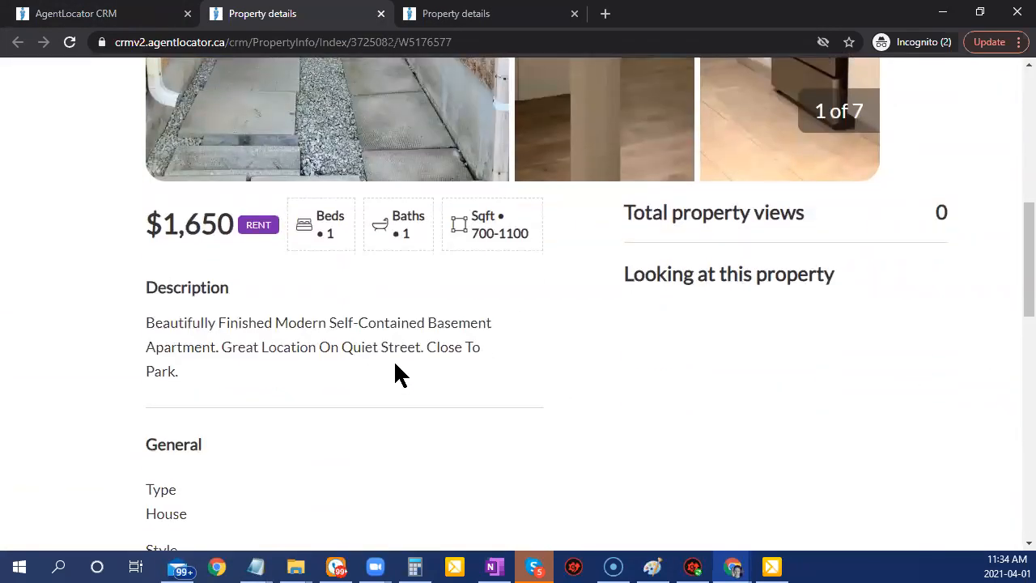
pyautogui.scroll(5, 591, 307)
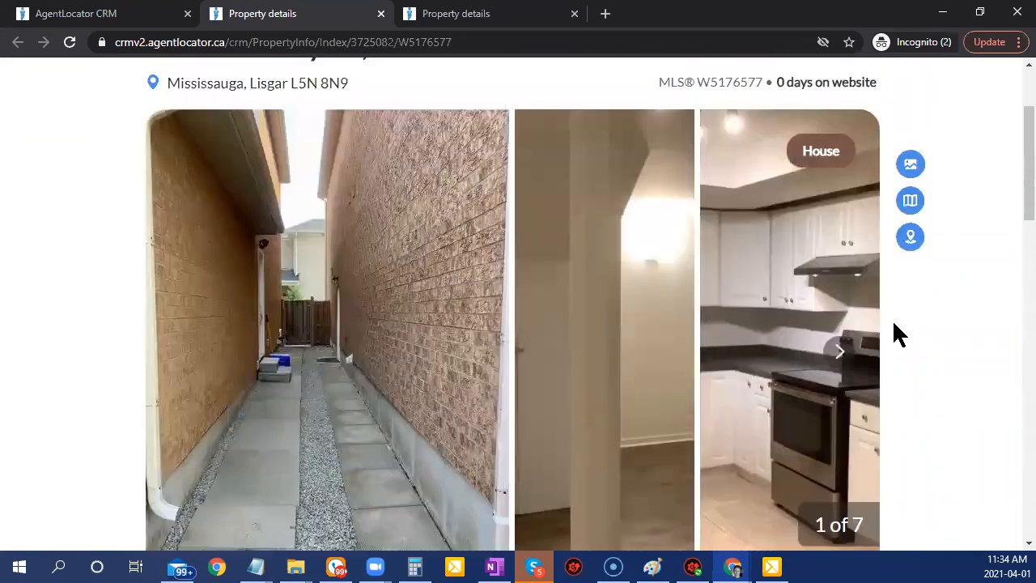
pyautogui.scroll(2, 894, 332)
pyautogui.click(119, 16)
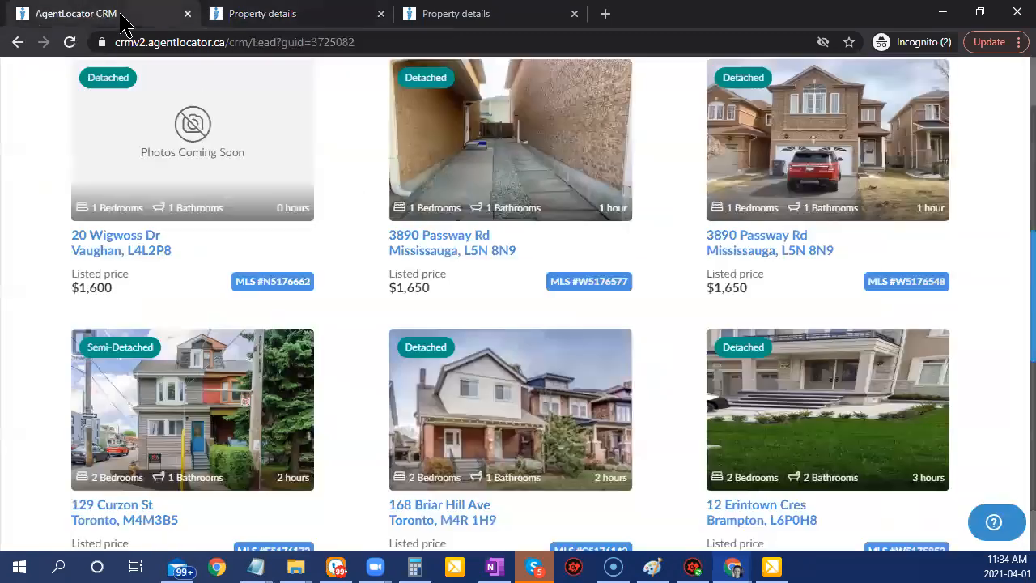
pyautogui.scroll(5, 939, 510)
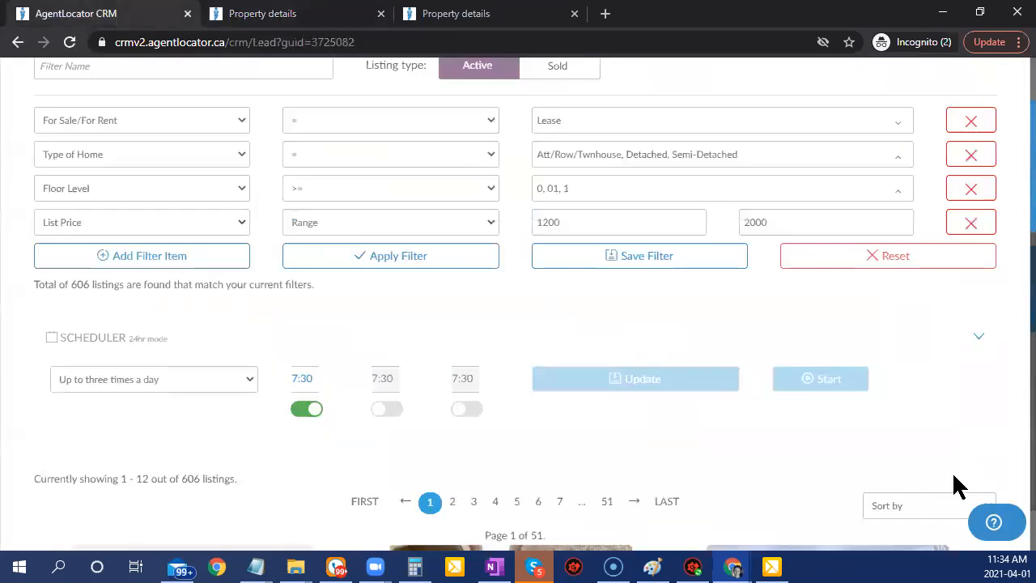
# Add Mai to the Floor Level filter values.
pyautogui.click(587, 195)
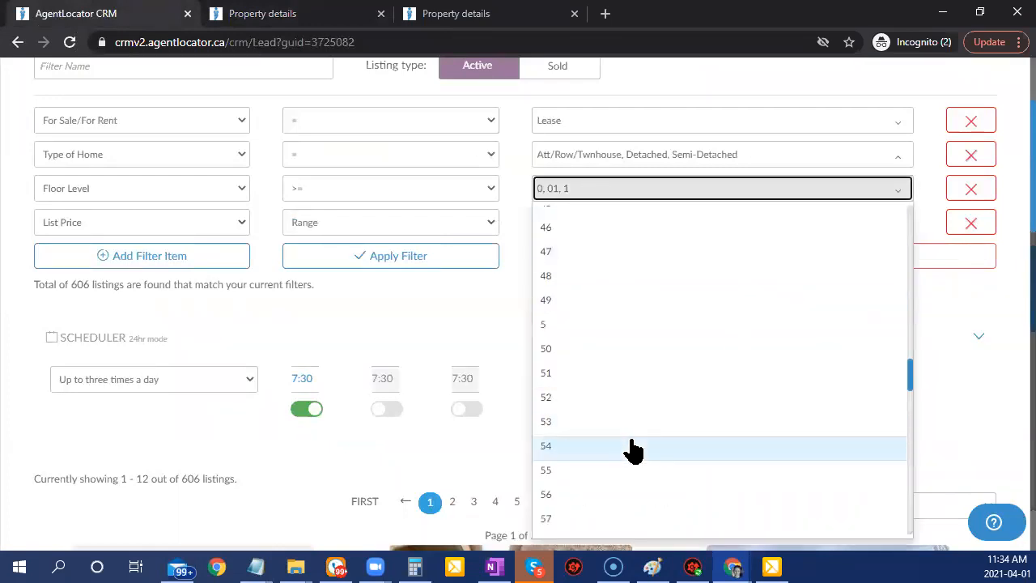
pyautogui.scroll(2, 635, 451)
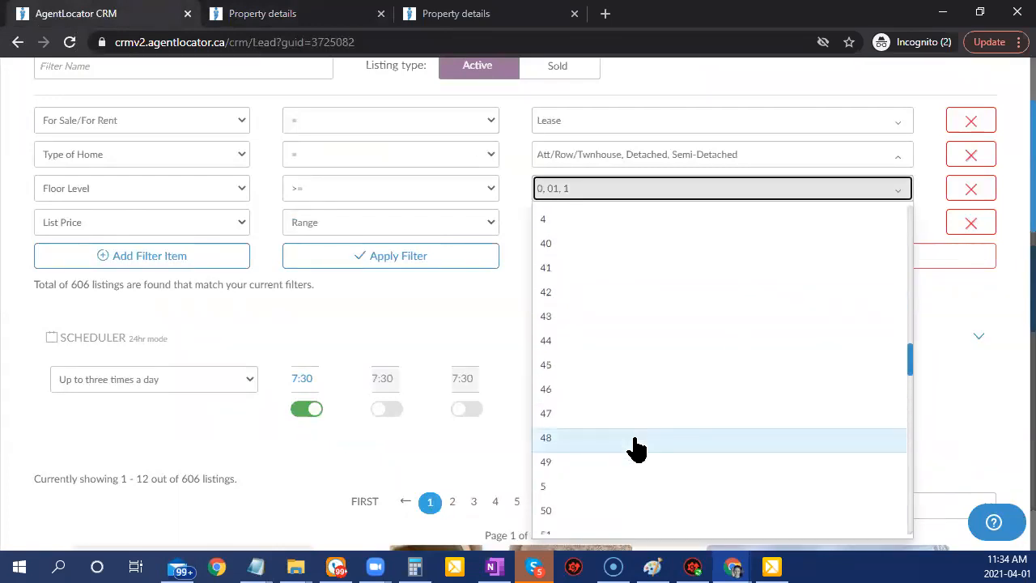
pyautogui.scroll(-12, 635, 449)
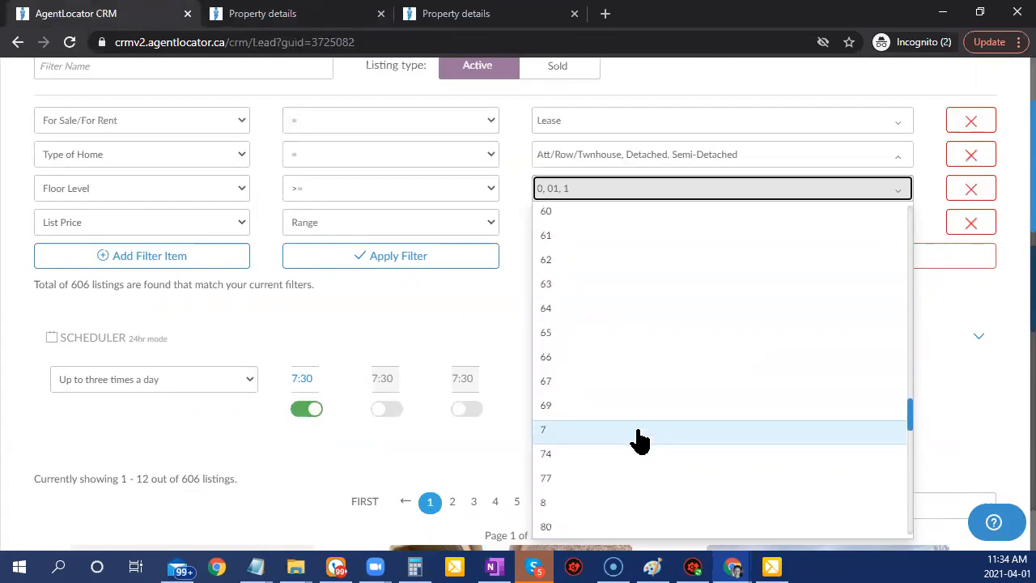
pyautogui.scroll(-2, 640, 437)
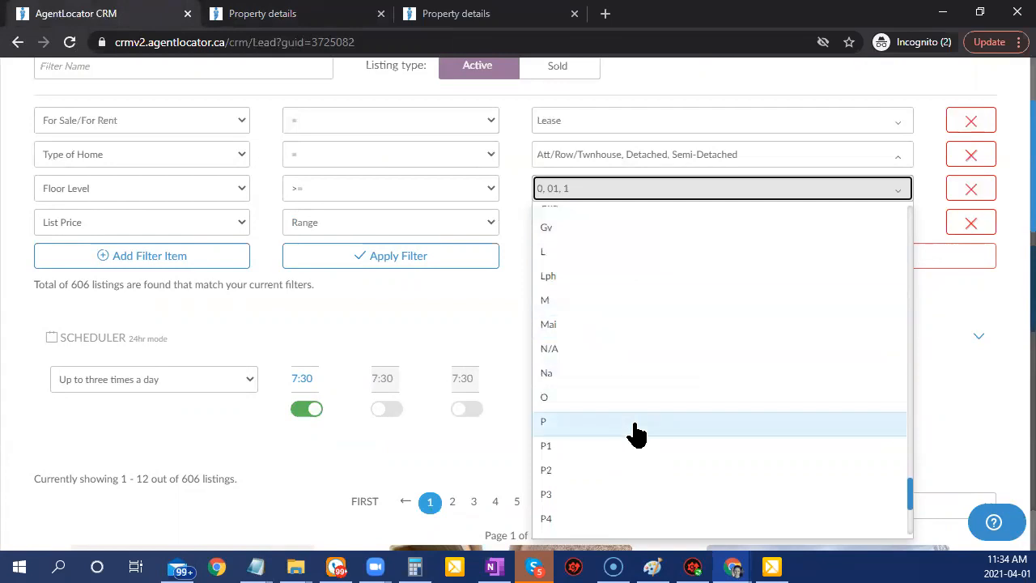
pyautogui.click(567, 334)
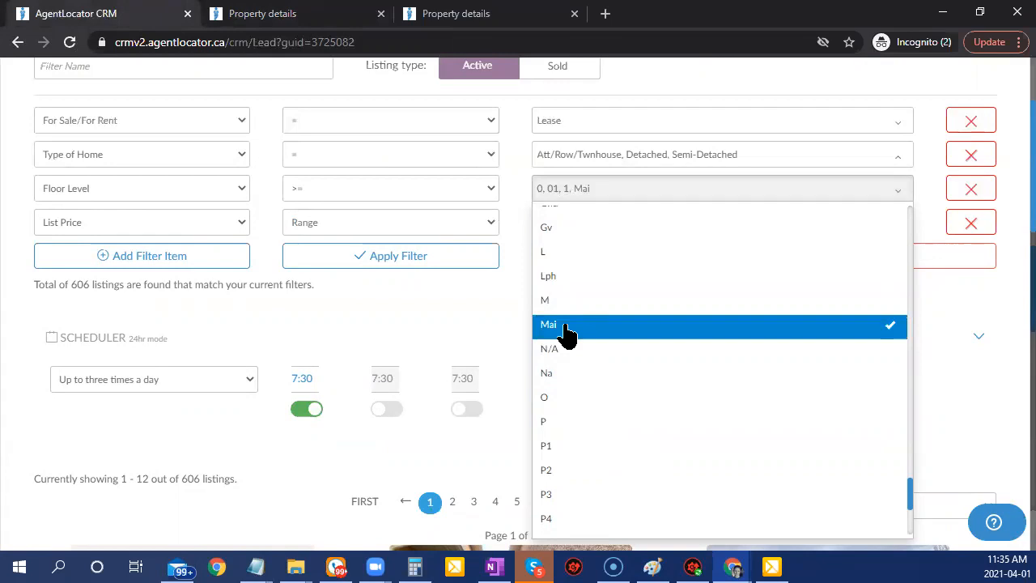
pyautogui.click(551, 199)
# Remove 0 from Floor Level and reapply the filters, still 606 listings.
pyautogui.click(553, 202)
pyautogui.scroll(15, 615, 413)
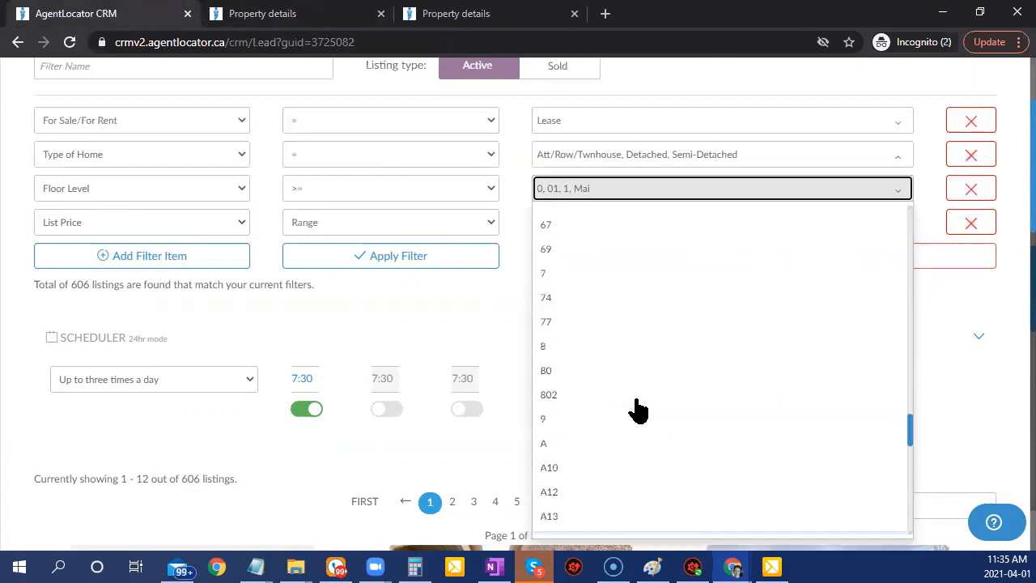
pyautogui.scroll(18, 632, 410)
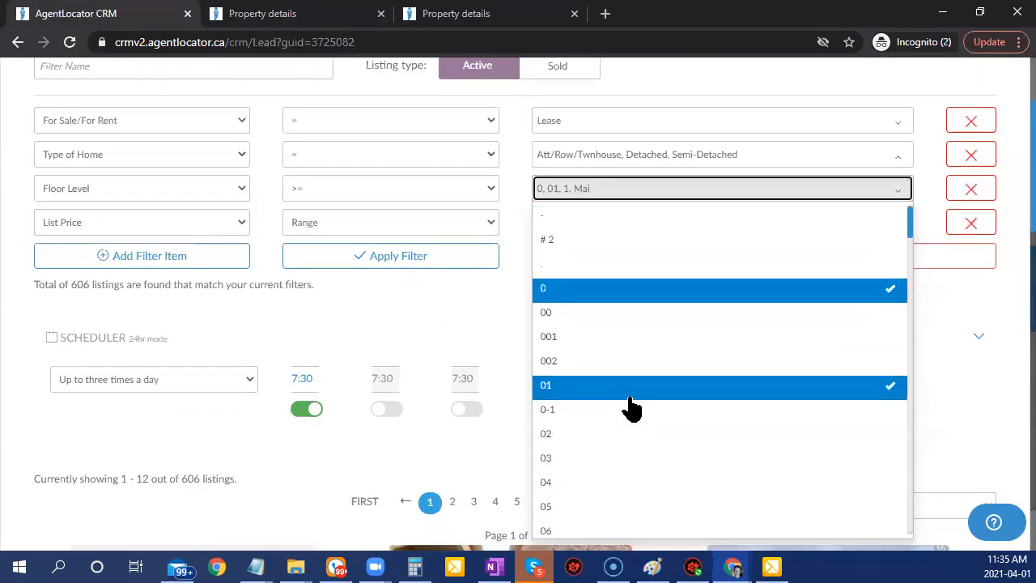
pyautogui.click(538, 287)
pyautogui.click(492, 295)
pyautogui.click(454, 264)
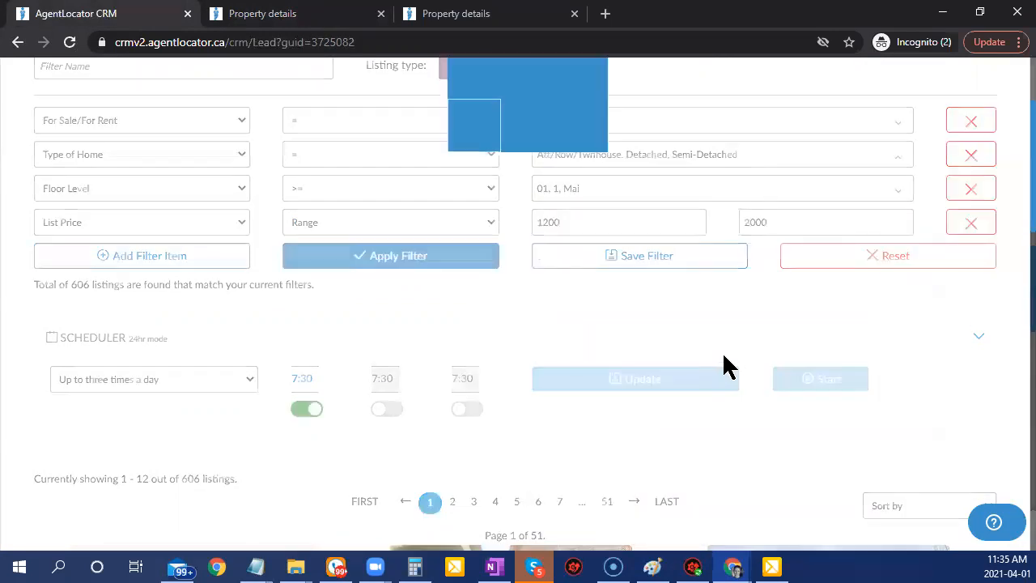
pyautogui.scroll(-8, 706, 311)
pyautogui.scroll(3, 548, 313)
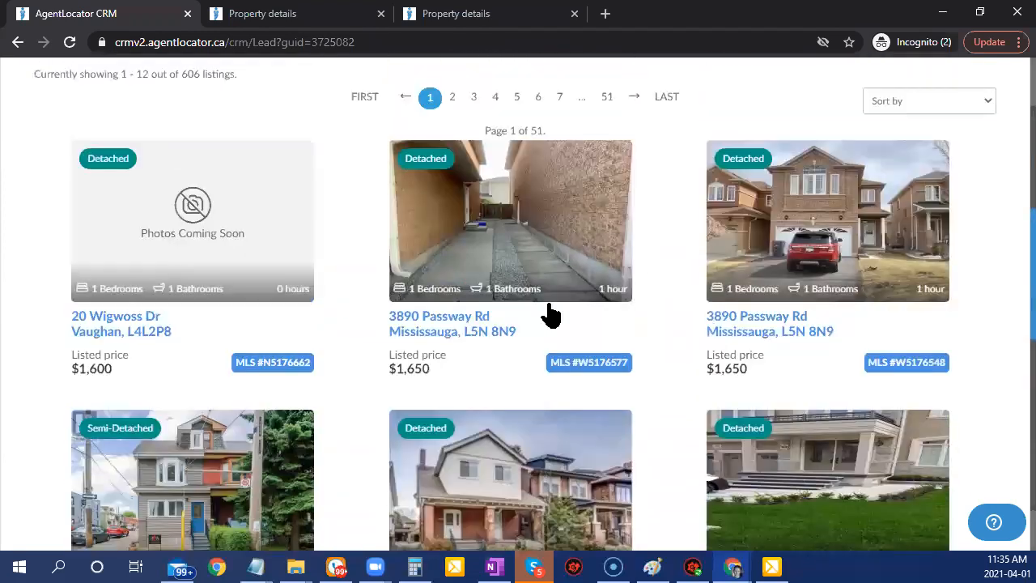
pyautogui.scroll(3, 167, 335)
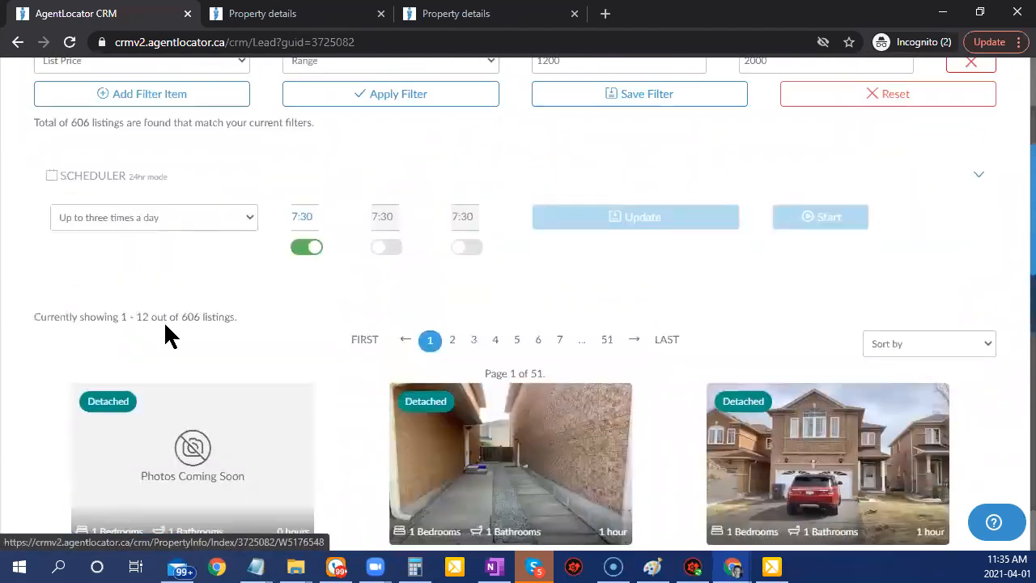
pyautogui.scroll(3, 239, 241)
# Add a Remarks For Clients NOT LIKE 'basement' filter and apply it, leaving 226 listings.
pyautogui.click(172, 345)
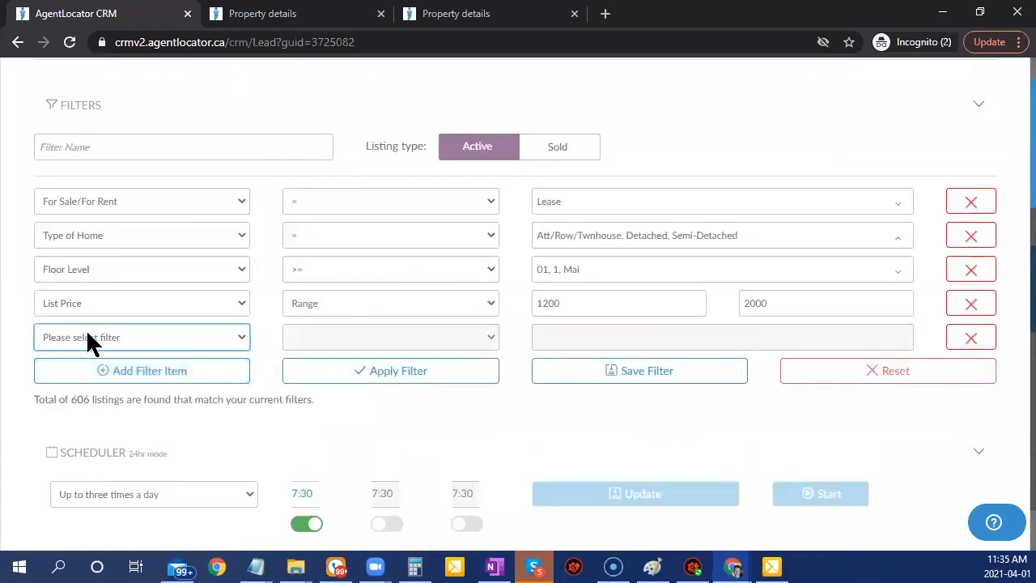
pyautogui.click(90, 337)
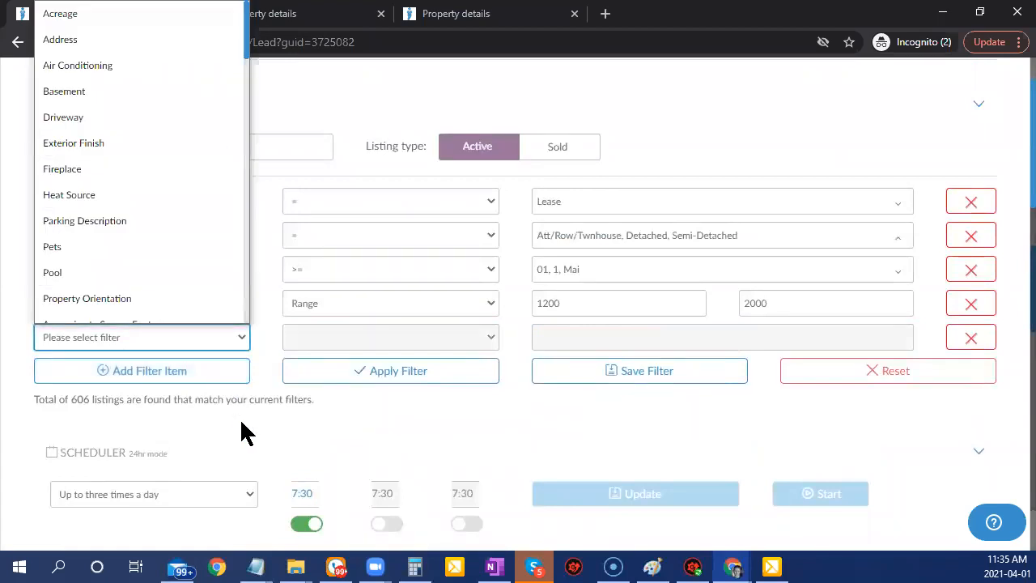
pyautogui.write('re')
pyautogui.press('Return')
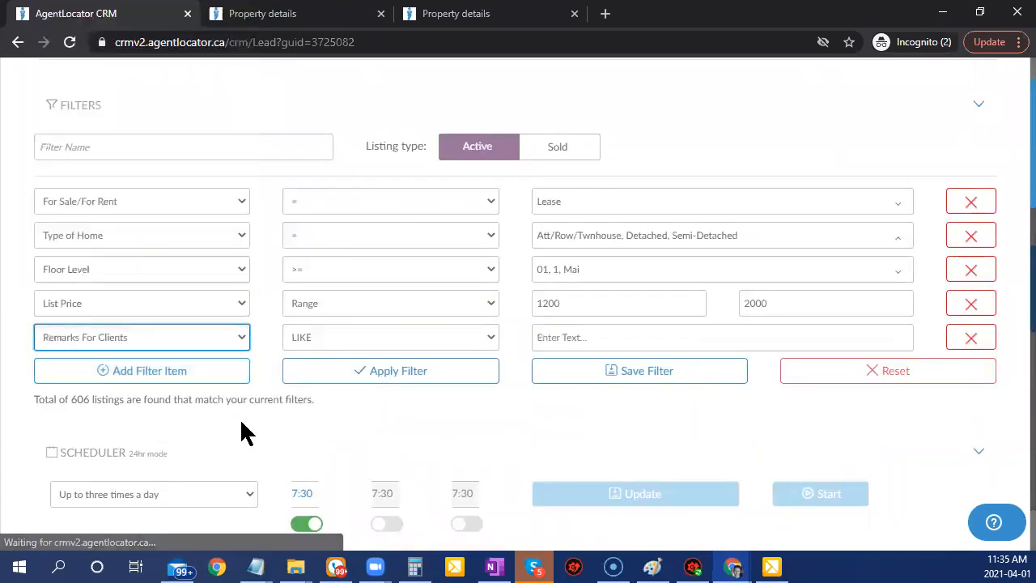
pyautogui.click(460, 332)
pyautogui.click(434, 387)
pyautogui.click(563, 338)
pyautogui.write('basement')
pyautogui.click(453, 377)
pyautogui.scroll(-3, 696, 413)
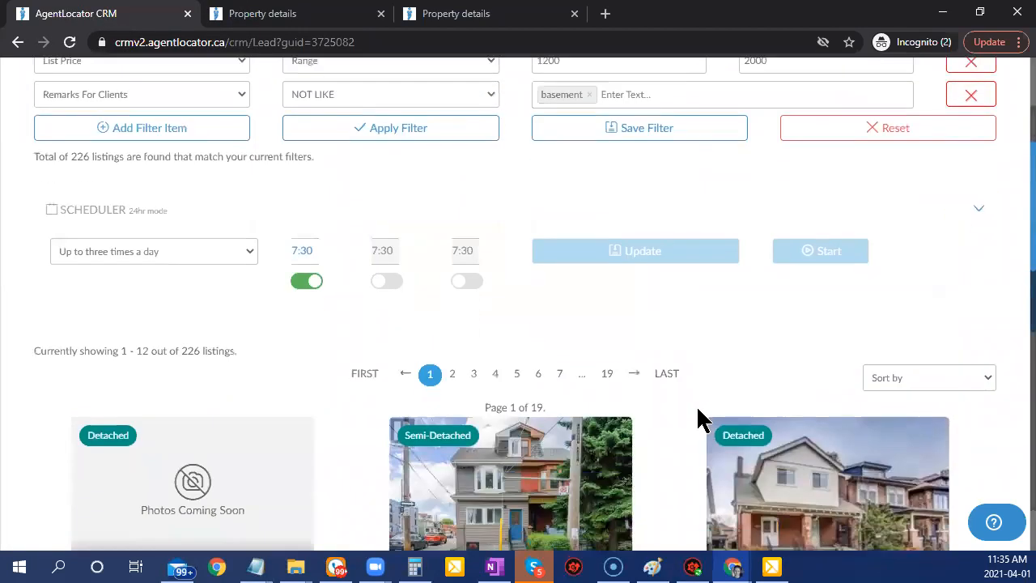
pyautogui.scroll(-5, 696, 405)
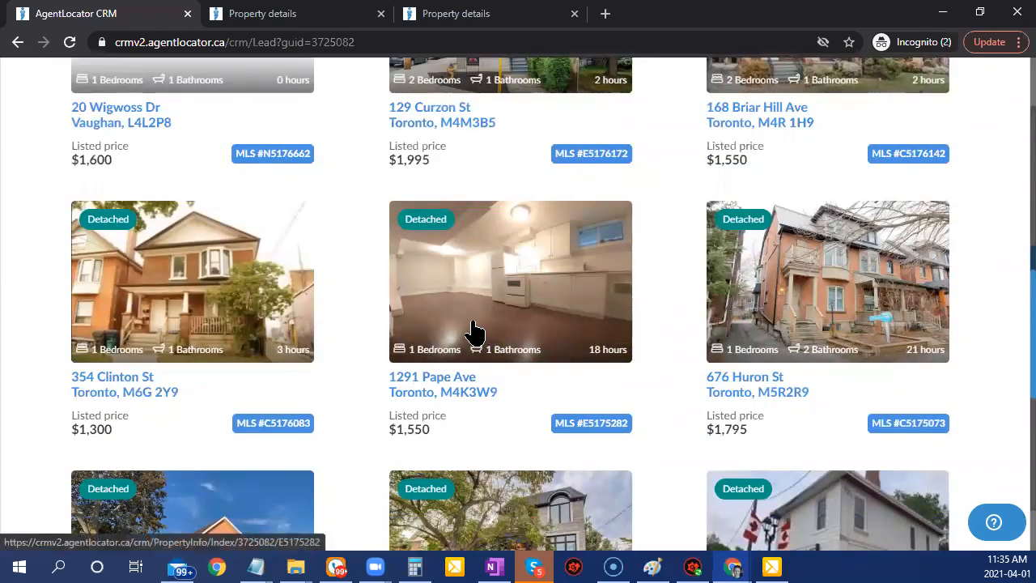
pyautogui.click(475, 332)
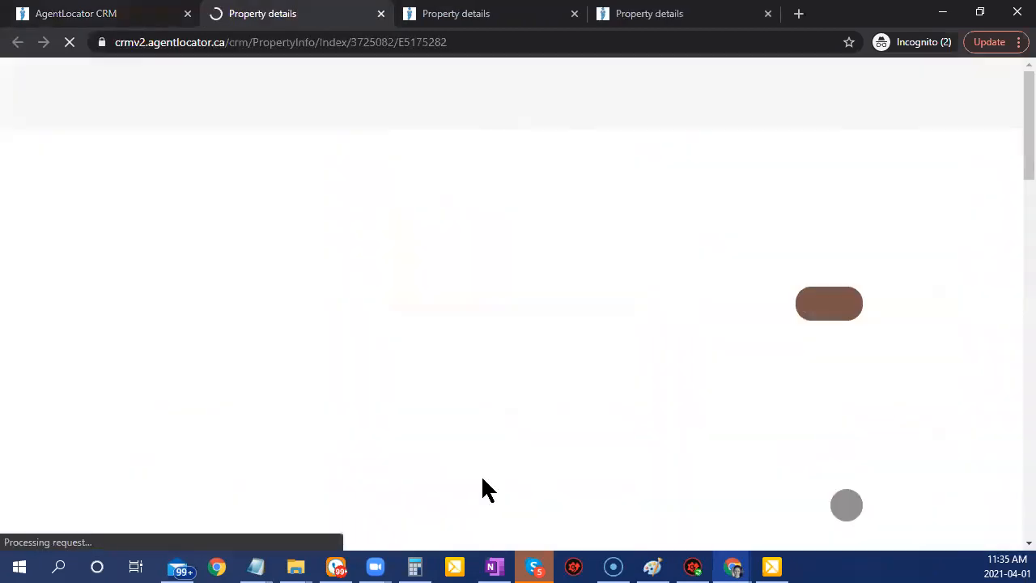
pyautogui.scroll(-3, 483, 484)
pyautogui.scroll(-2, 482, 484)
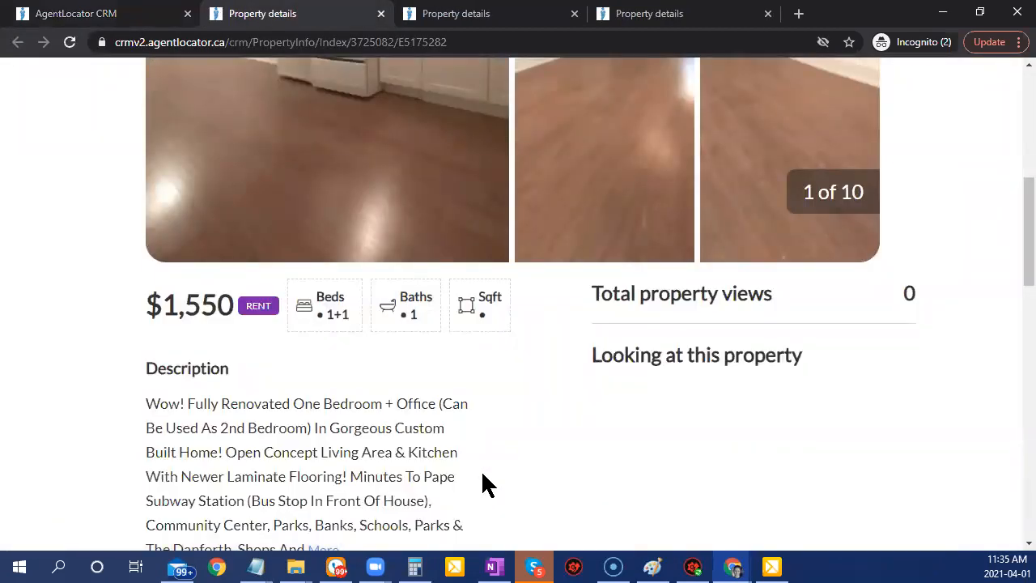
pyautogui.scroll(-1, 482, 484)
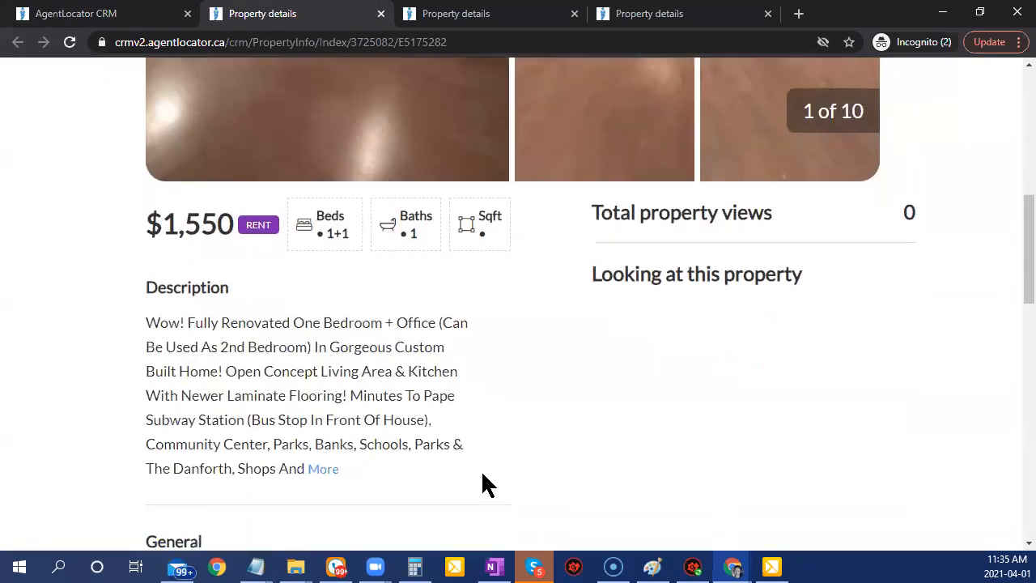
pyautogui.scroll(-1, 482, 485)
pyautogui.scroll(5, 483, 484)
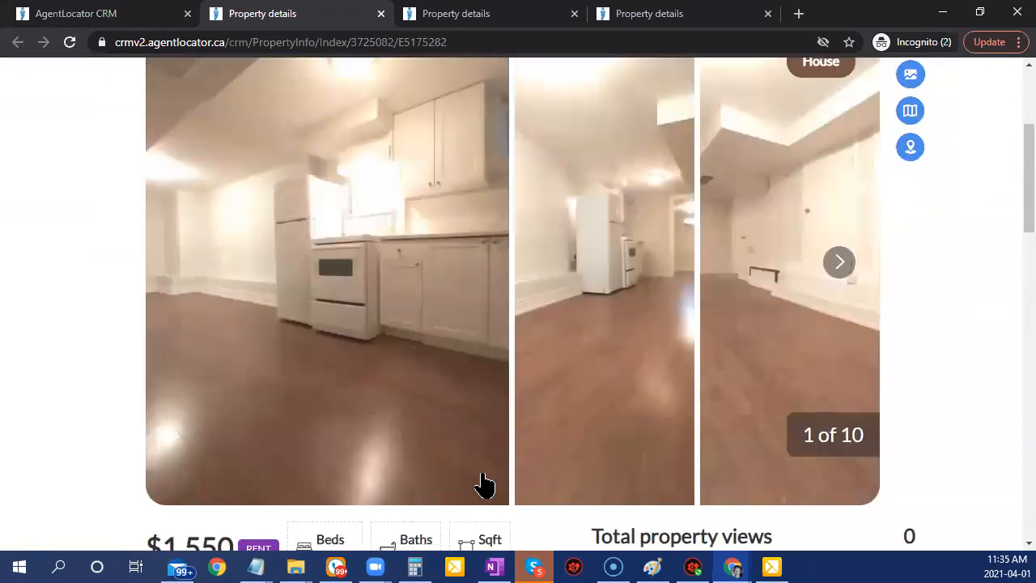
pyautogui.scroll(-7, 483, 484)
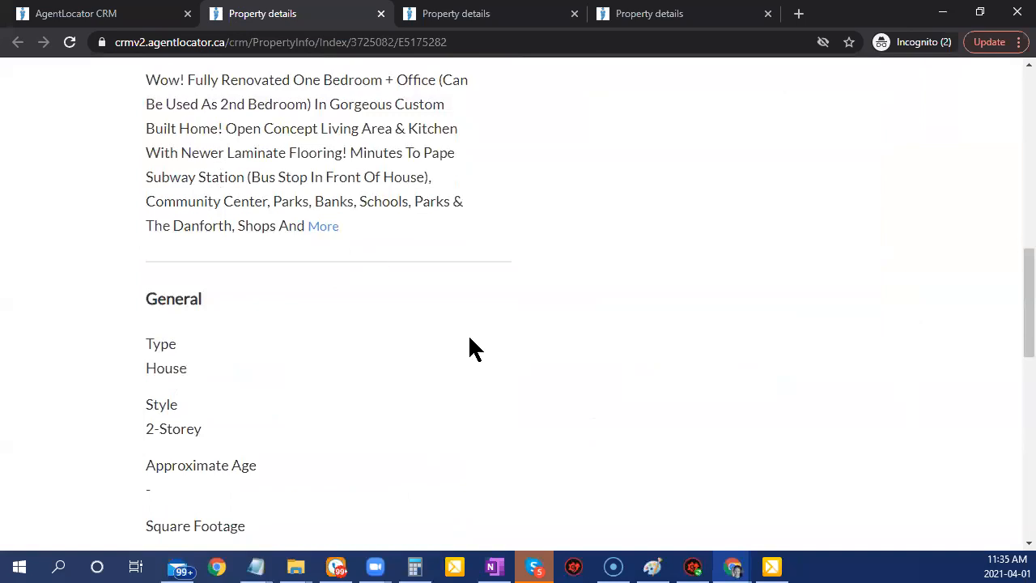
pyautogui.scroll(7, 474, 348)
# Return to the Listing Emails Criteria, still showing 226 matching listings.
pyautogui.click(73, 13)
pyautogui.scroll(-2, 830, 498)
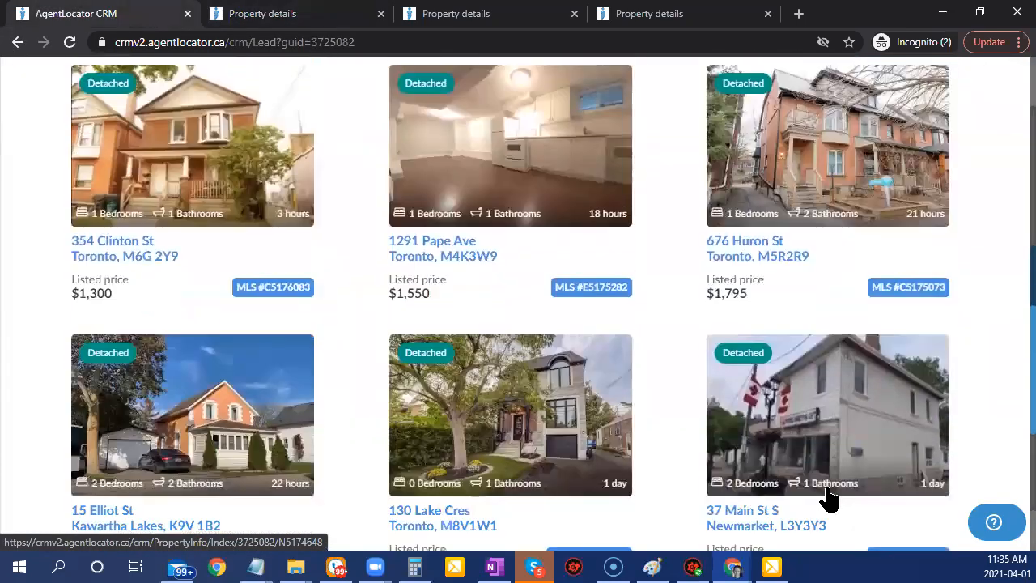
pyautogui.scroll(-3, 830, 500)
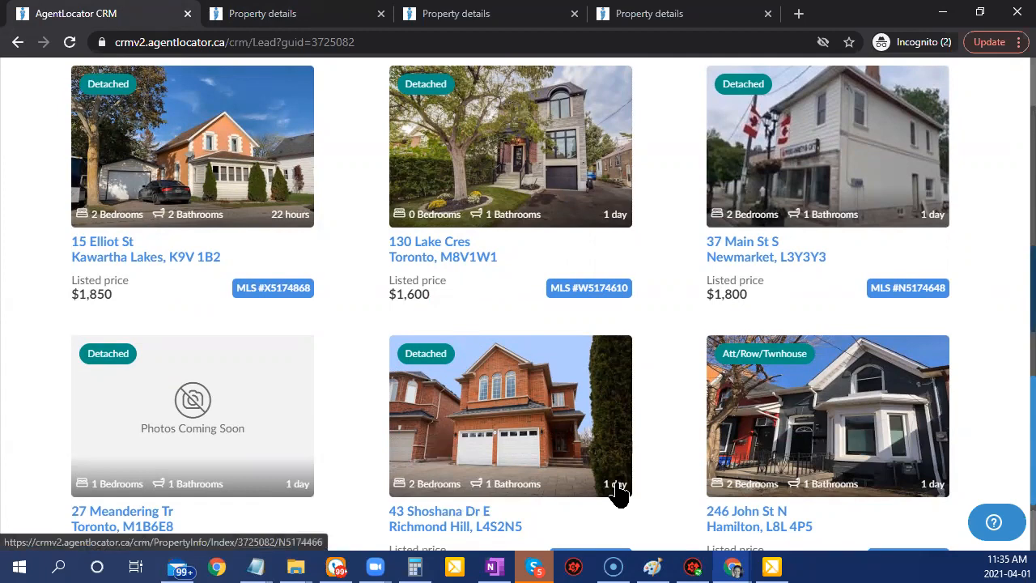
pyautogui.scroll(-5, 620, 492)
pyautogui.scroll(10, 617, 486)
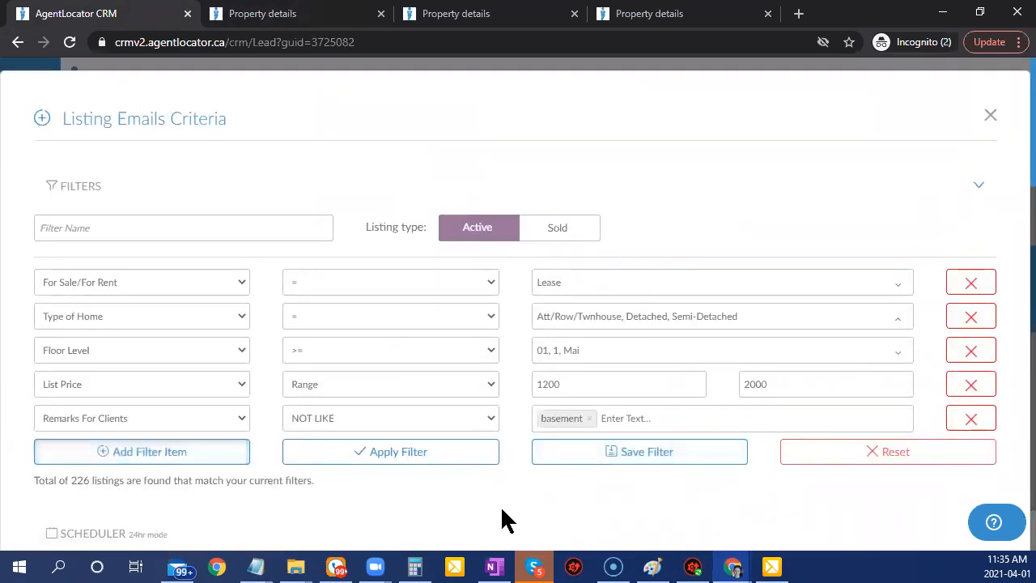
pyautogui.click(571, 356)
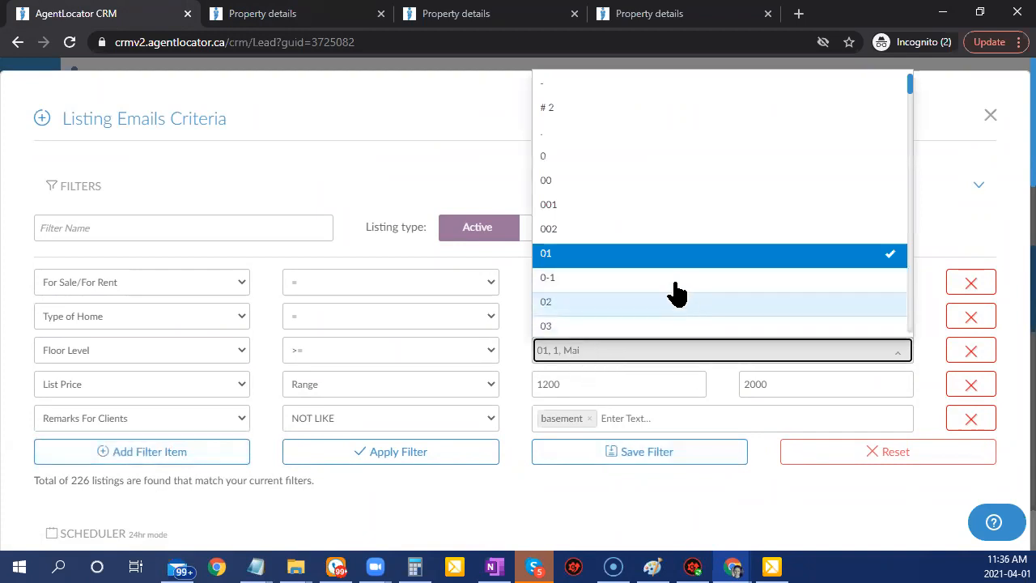
pyautogui.scroll(-6, 718, 272)
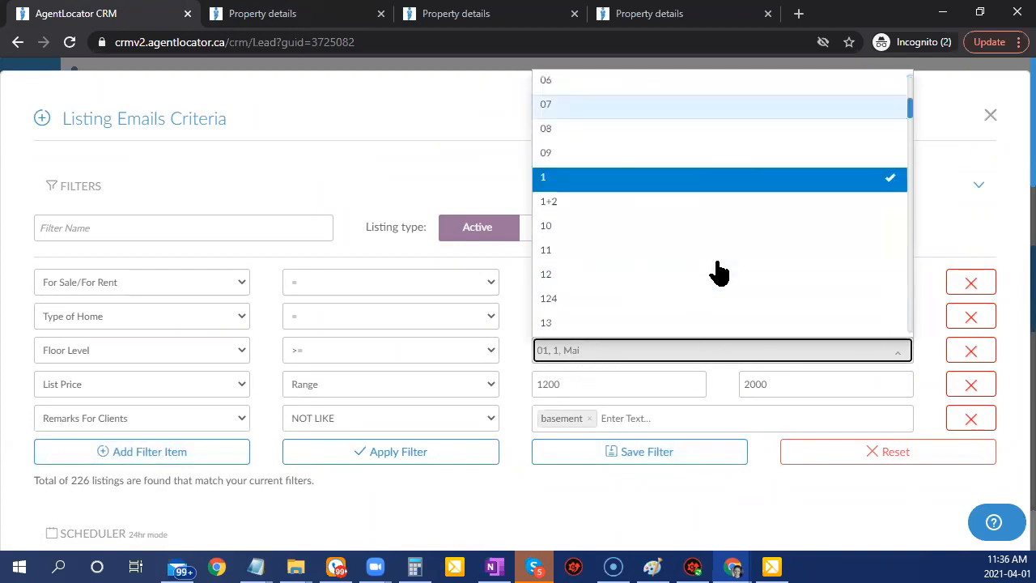
pyautogui.scroll(-6, 718, 272)
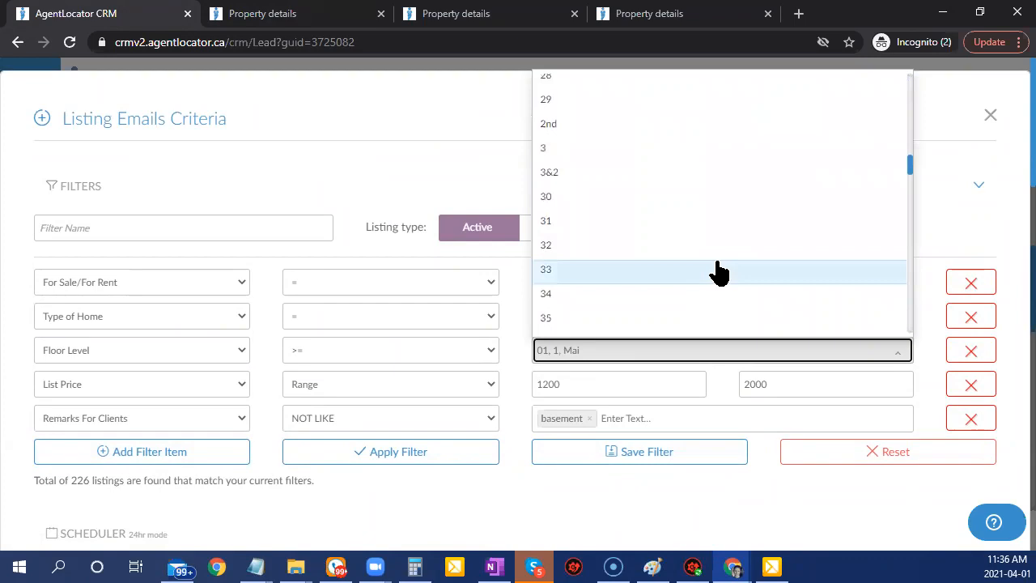
pyautogui.scroll(4, 718, 272)
pyautogui.scroll(-10, 920, 474)
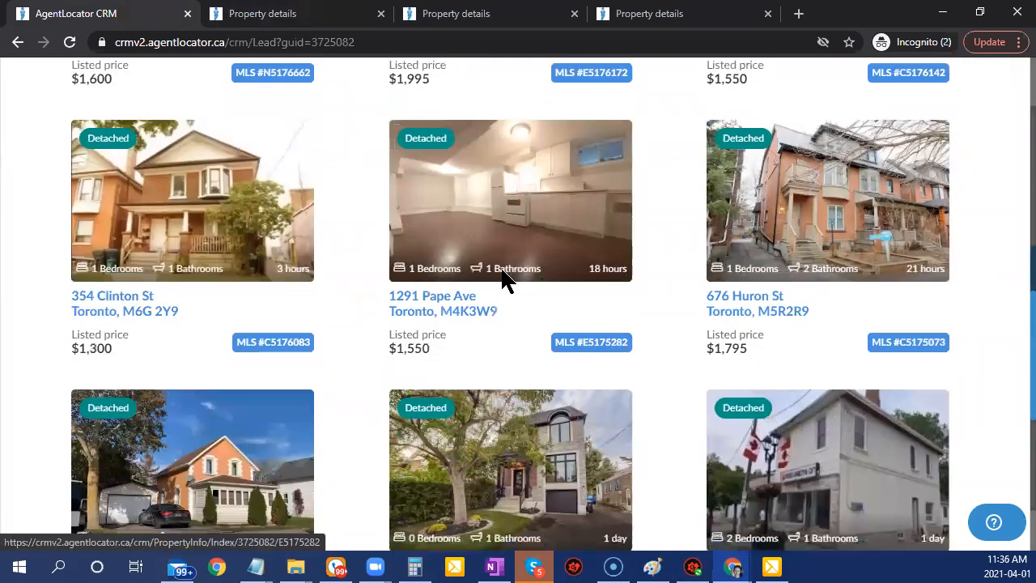
pyautogui.click(503, 278)
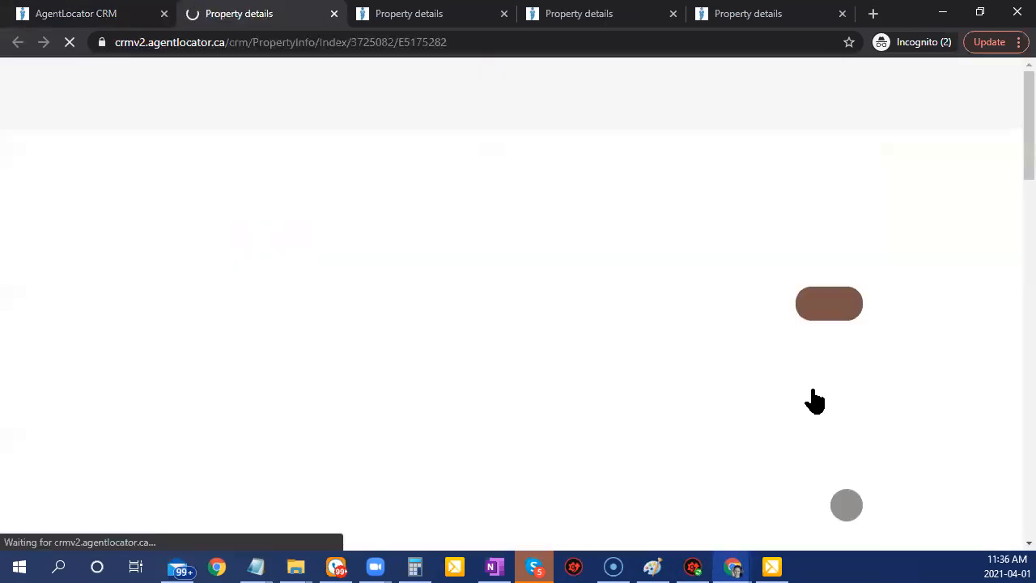
pyautogui.scroll(-10, 593, 416)
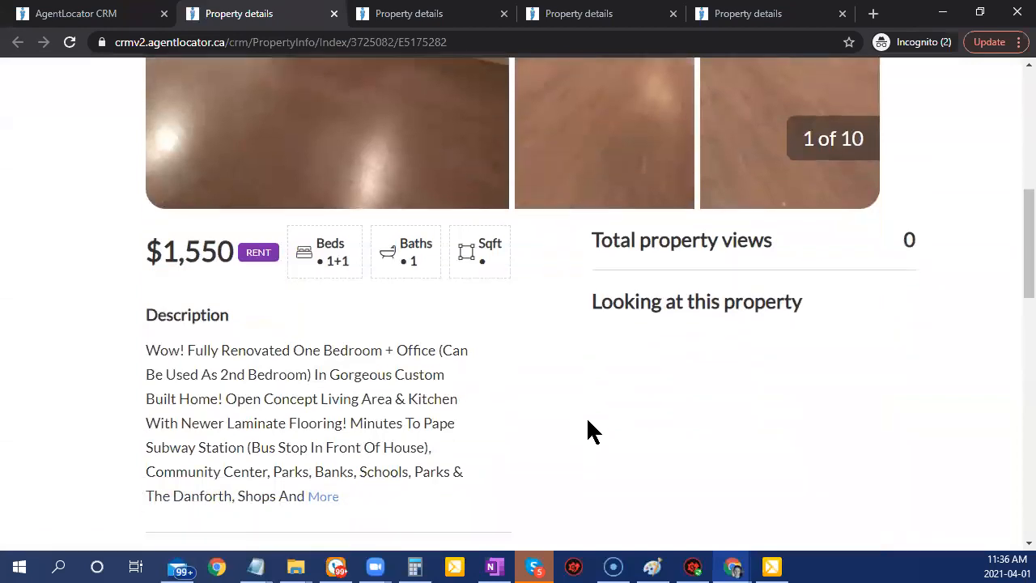
pyautogui.scroll(-1, 562, 407)
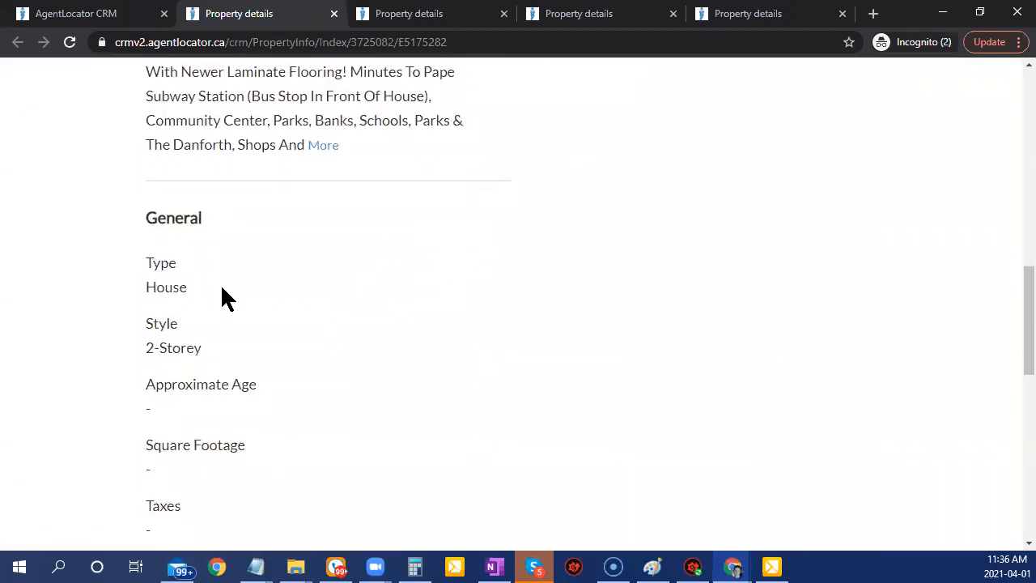
pyautogui.scroll(-4, 428, 384)
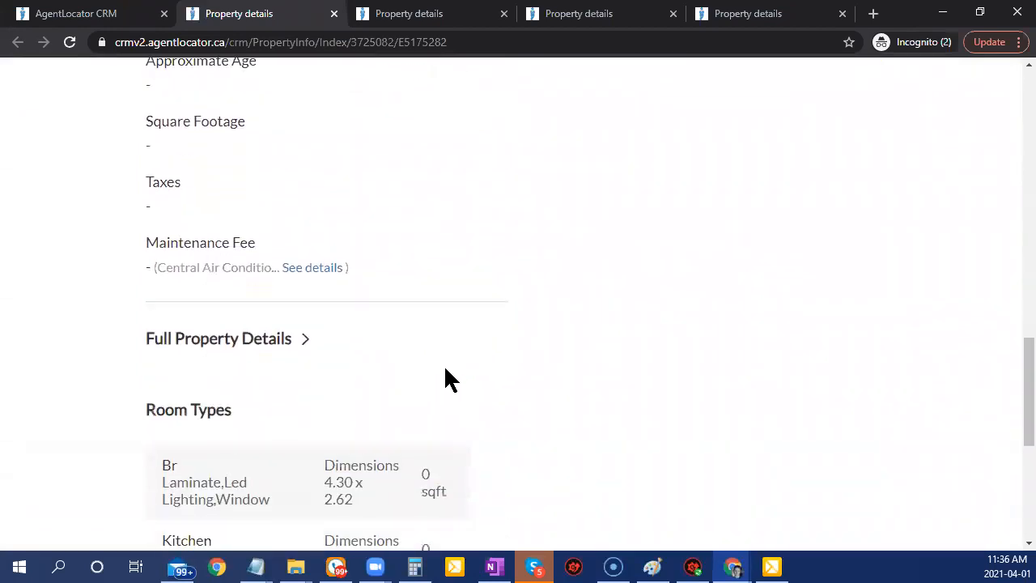
# Expand Full Property Details and review the interior and exterior information.
pyautogui.click(277, 340)
pyautogui.scroll(-2, 696, 386)
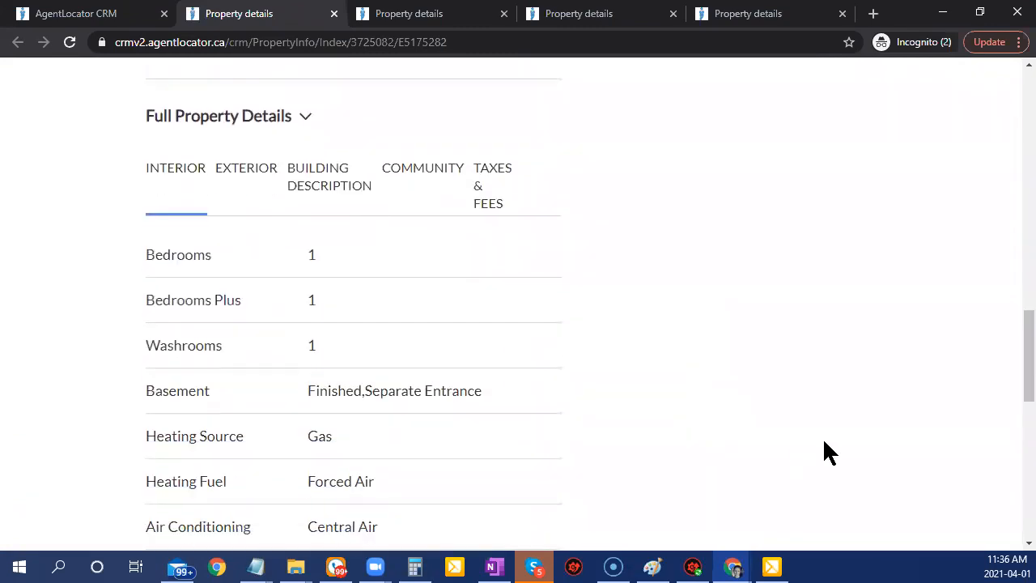
pyautogui.scroll(-2, 747, 427)
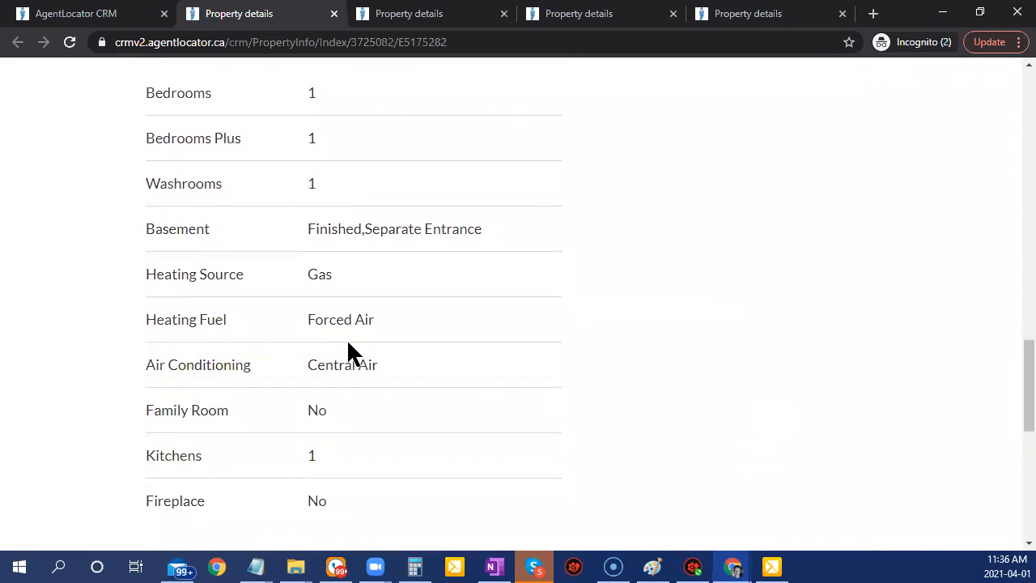
pyautogui.scroll(-3, 376, 324)
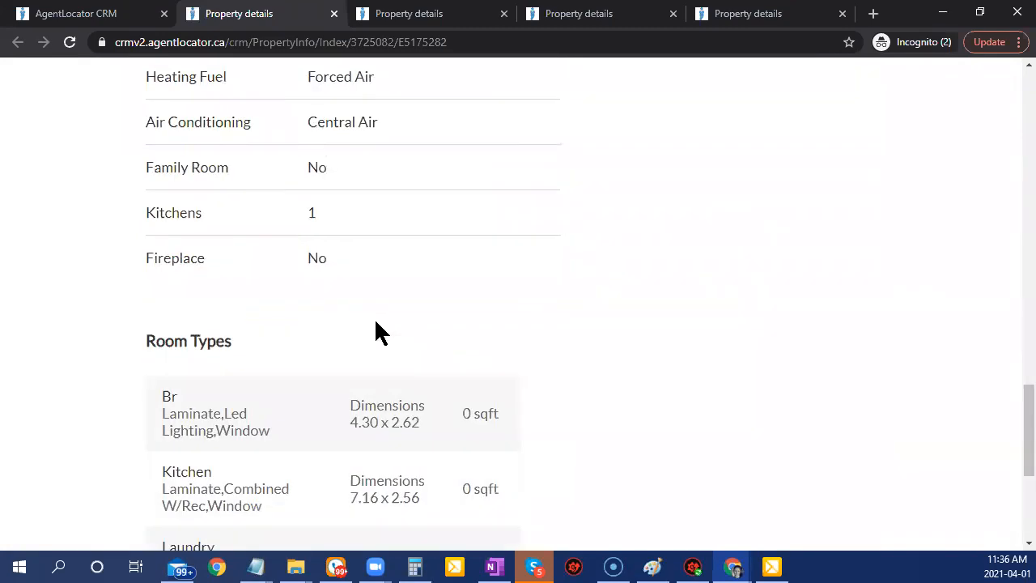
pyautogui.scroll(7, 381, 332)
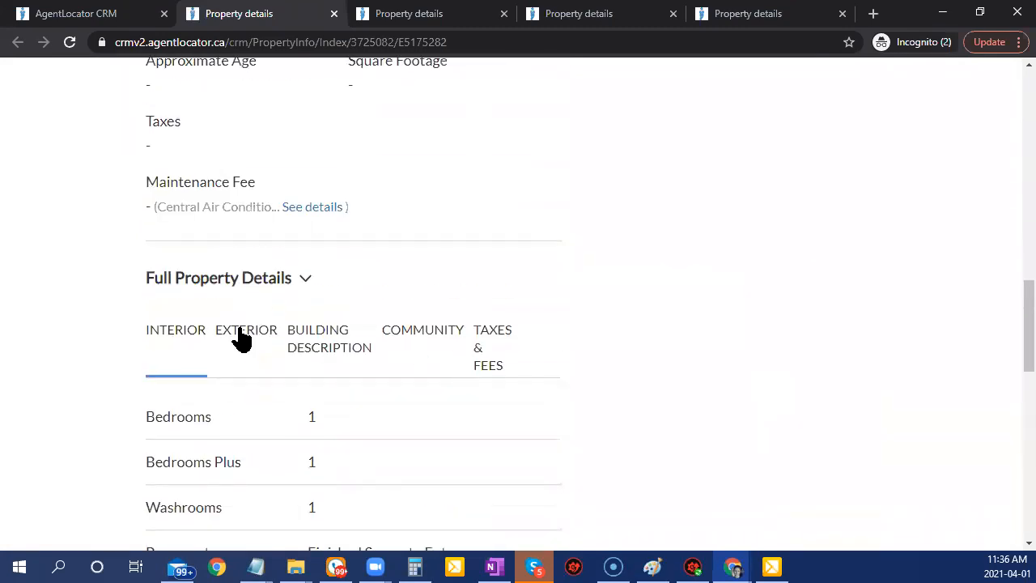
pyautogui.click(243, 334)
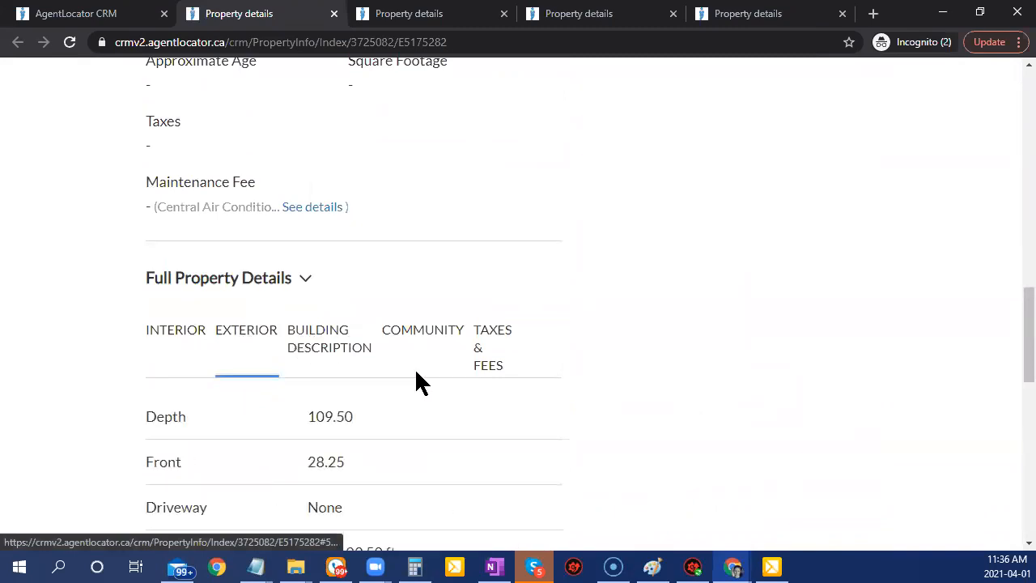
pyautogui.scroll(-3, 416, 378)
pyautogui.scroll(2, 416, 379)
# Review the building description, community and taxes & fees details.
pyautogui.click(341, 276)
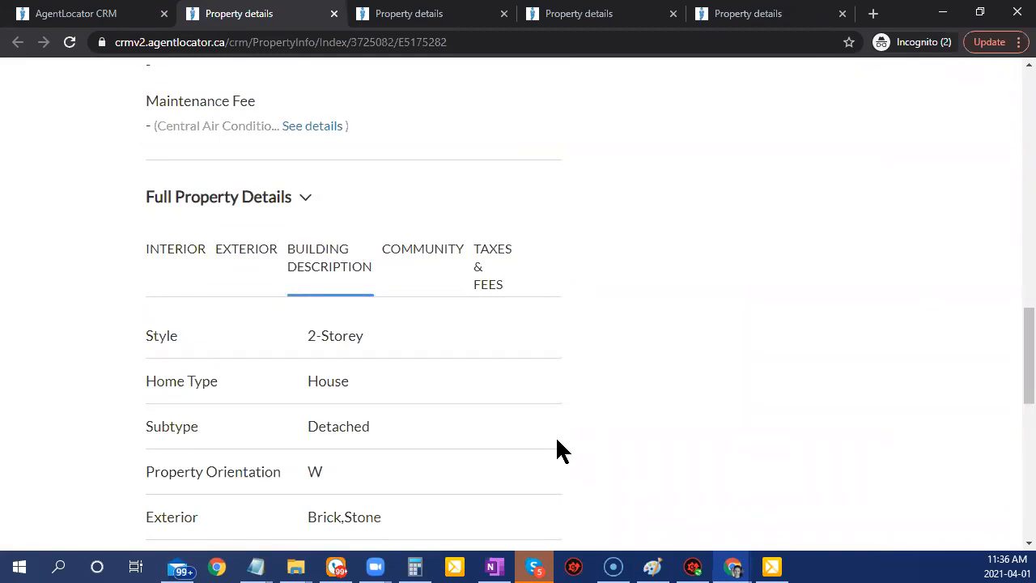
pyautogui.scroll(-1, 558, 442)
pyautogui.scroll(-1, 557, 451)
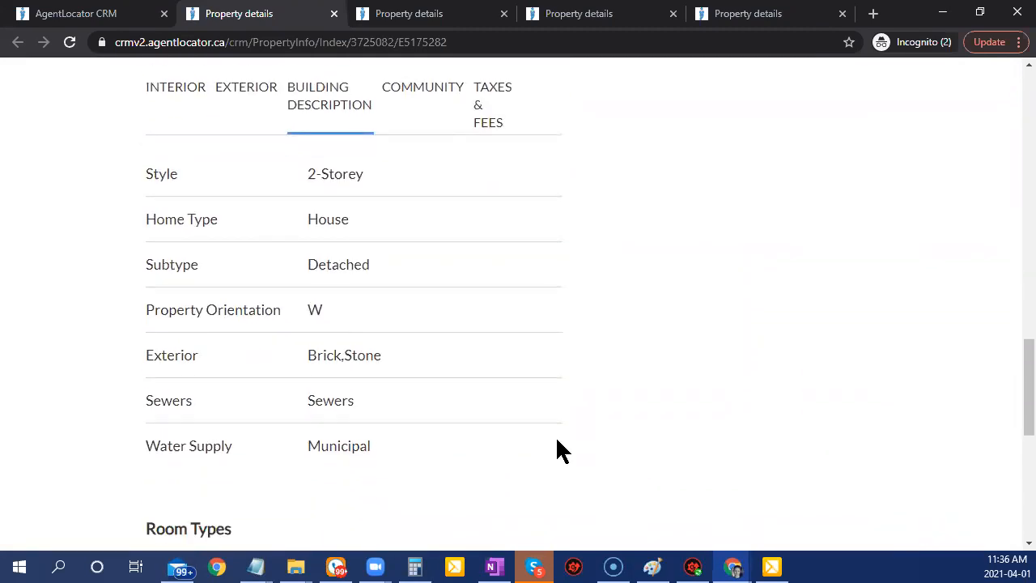
pyautogui.scroll(-4, 558, 442)
pyautogui.scroll(5, 557, 442)
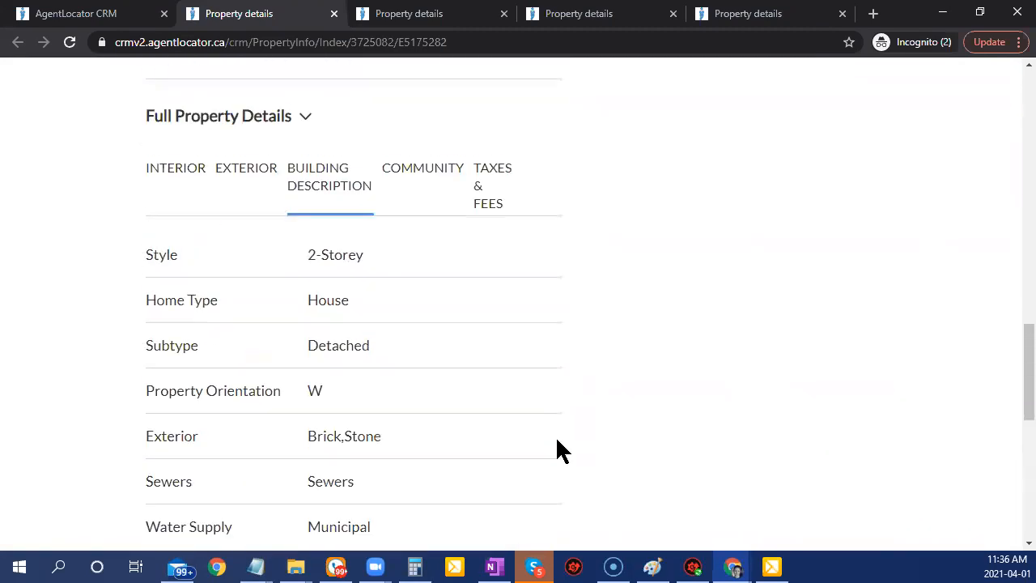
pyautogui.click(419, 172)
pyautogui.click(490, 194)
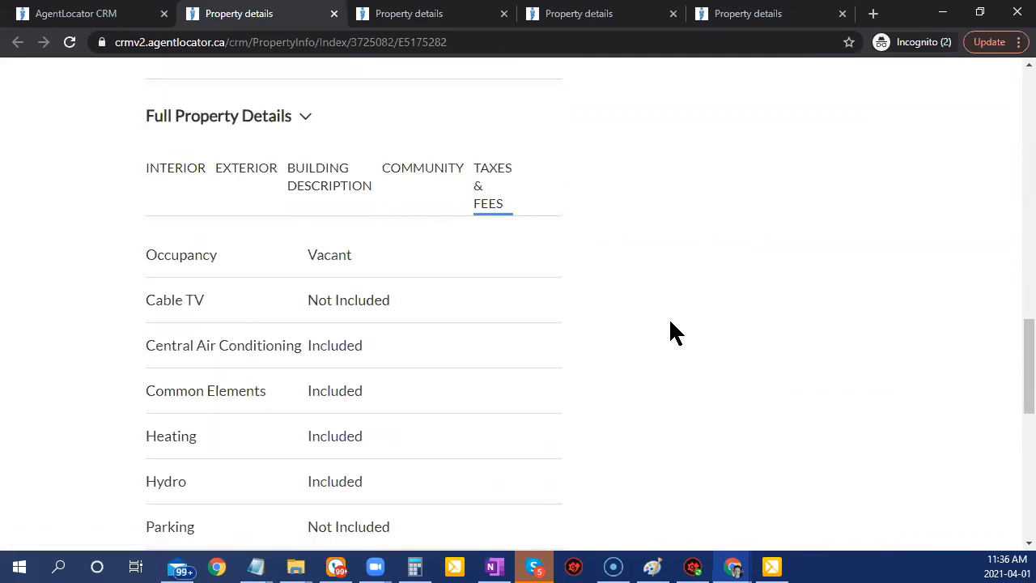
pyautogui.scroll(-2, 674, 333)
pyautogui.scroll(4, 519, 372)
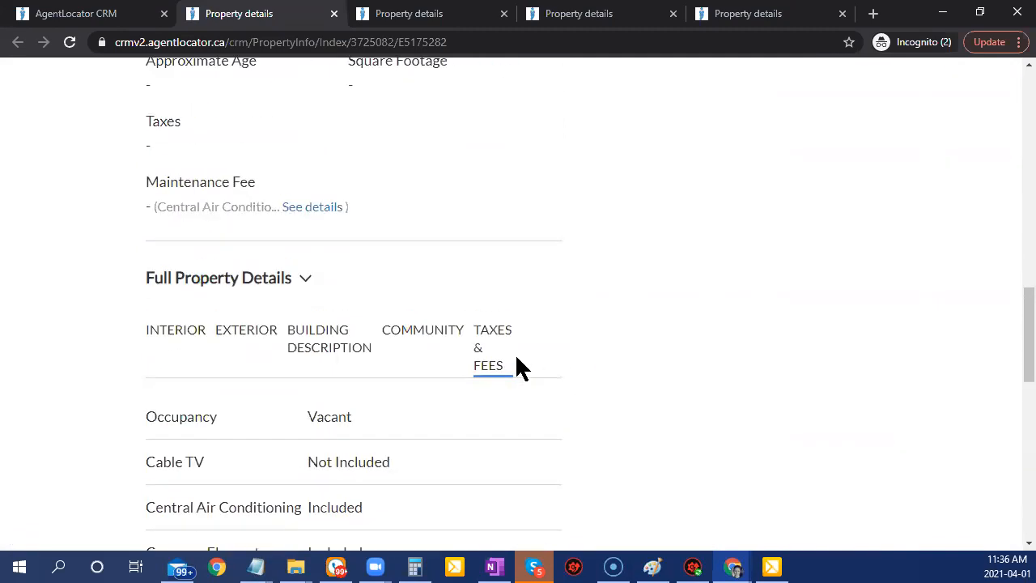
pyautogui.scroll(-1, 519, 368)
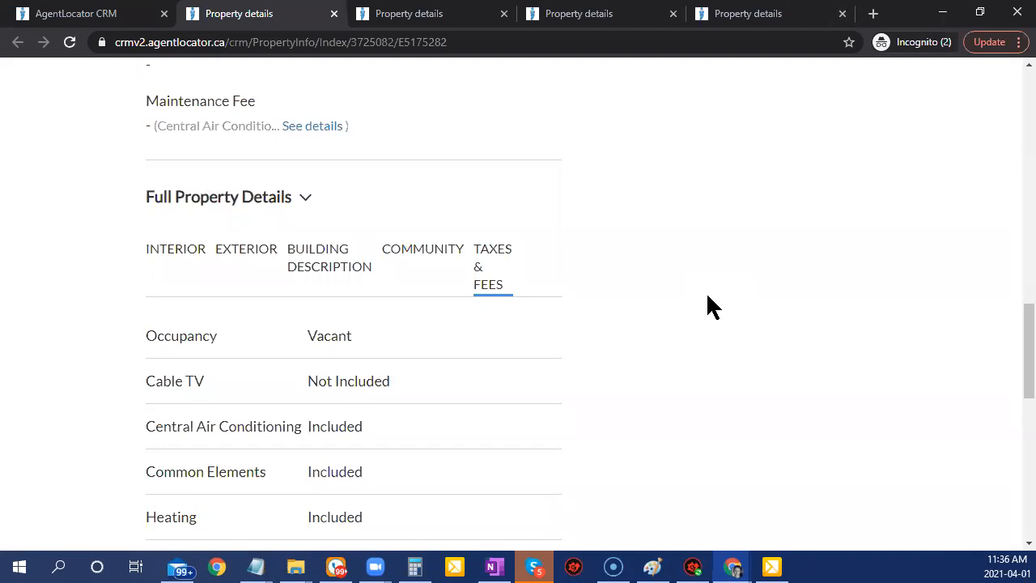
# Expand the listing's full description with More.
pyautogui.scroll(-5, 727, 315)
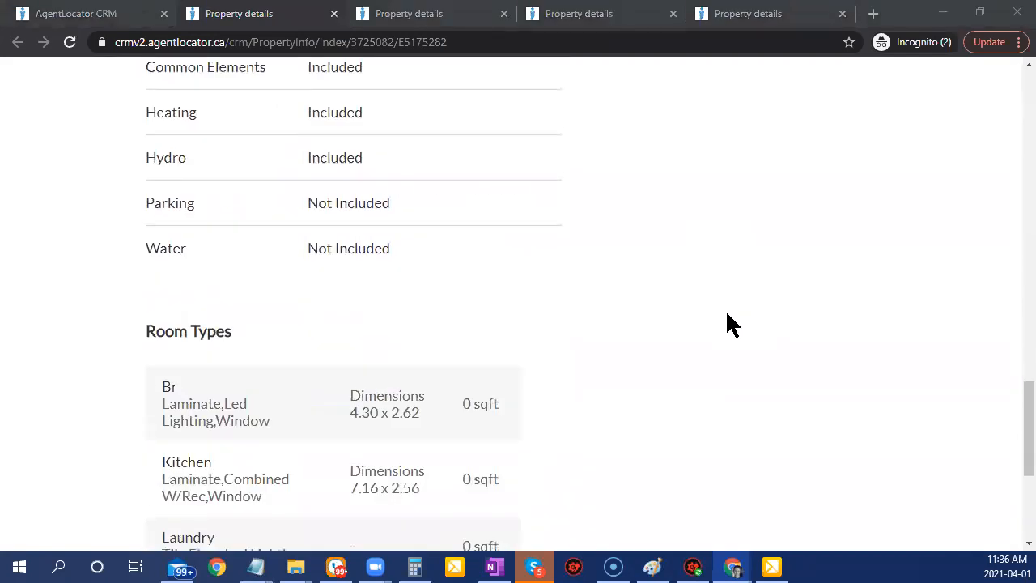
pyautogui.scroll(3, 727, 316)
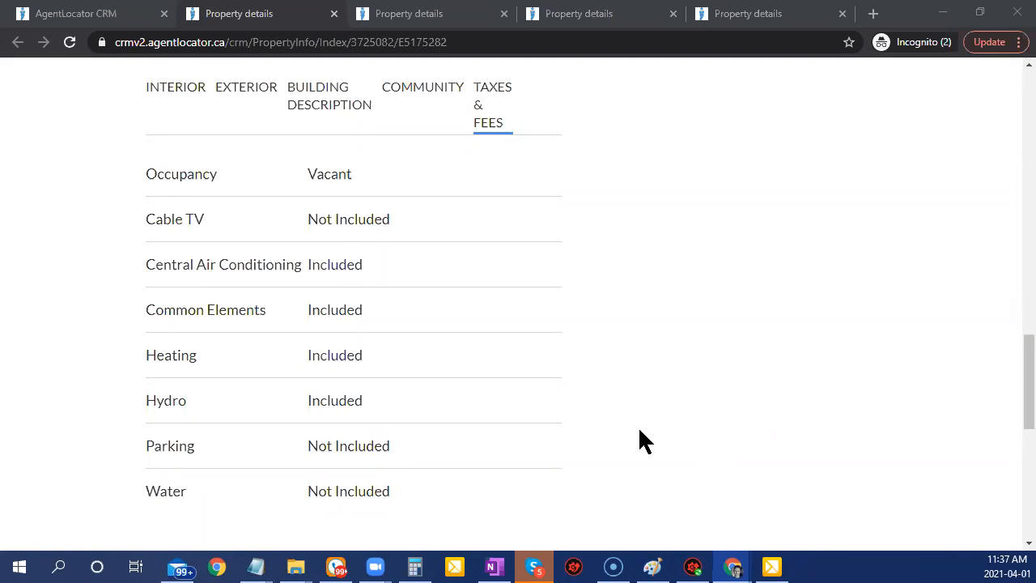
pyautogui.scroll(2, 640, 441)
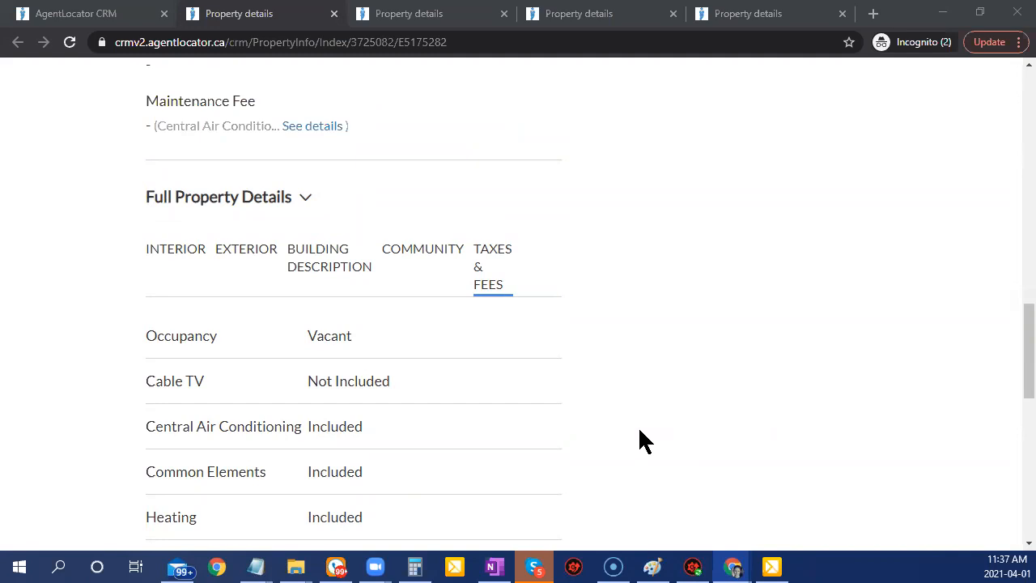
pyautogui.scroll(3, 638, 440)
pyautogui.scroll(4, 573, 417)
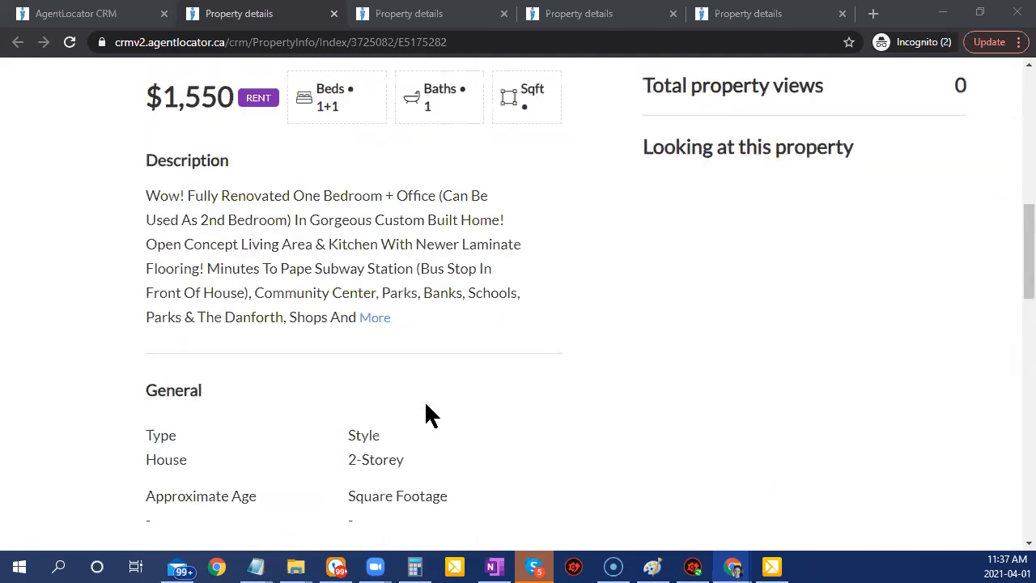
pyautogui.scroll(3, 547, 429)
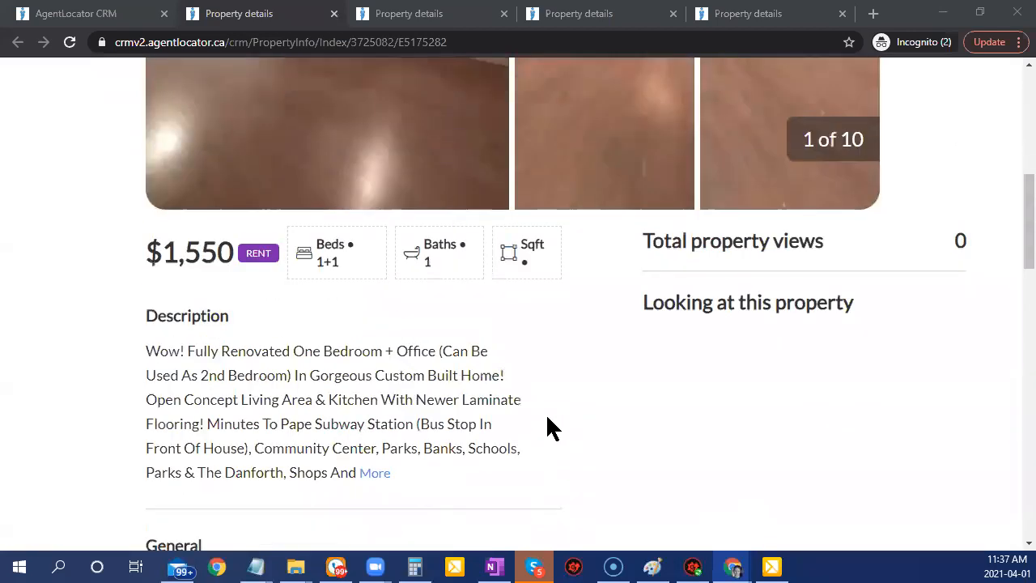
pyautogui.scroll(3, 525, 509)
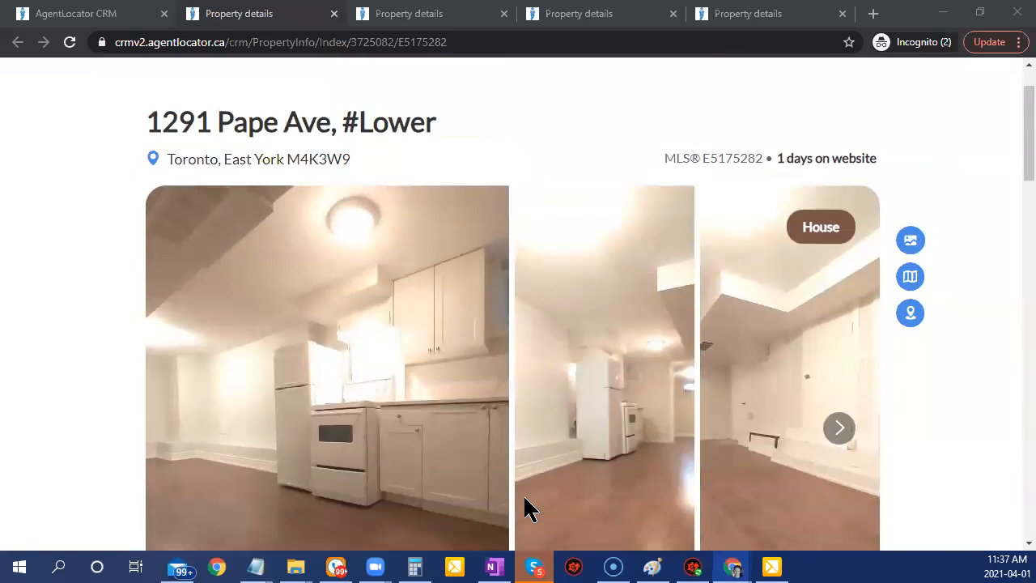
pyautogui.scroll(-6, 523, 509)
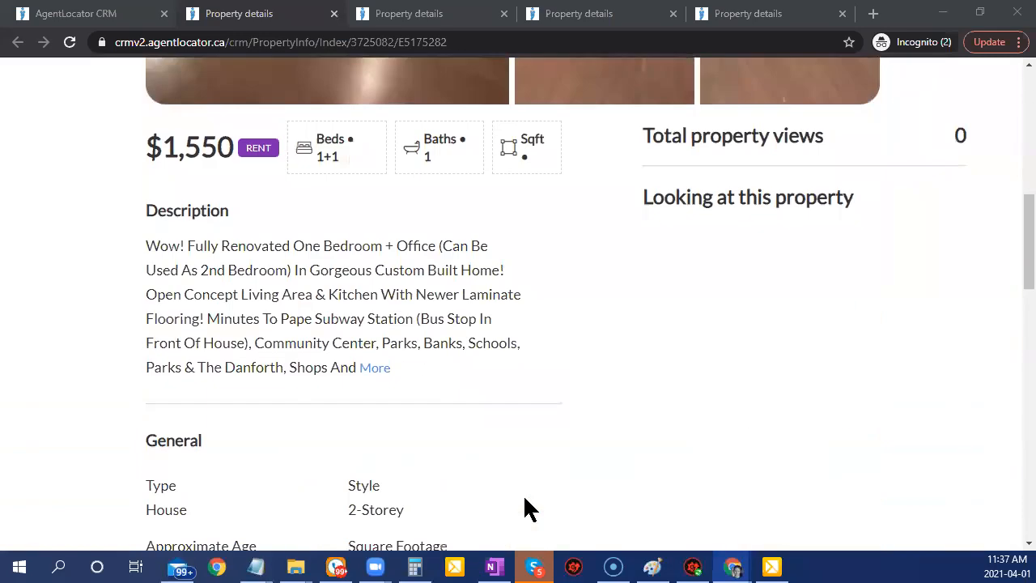
pyautogui.click(382, 367)
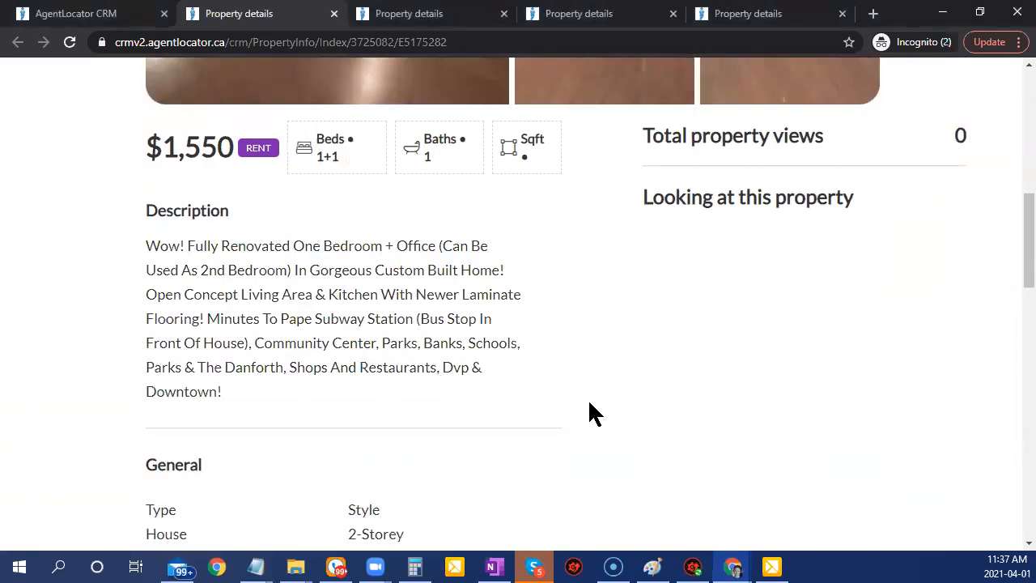
# Read the description, then go back to the AgentLocator CRM criteria filters.
pyautogui.scroll(-4, 588, 412)
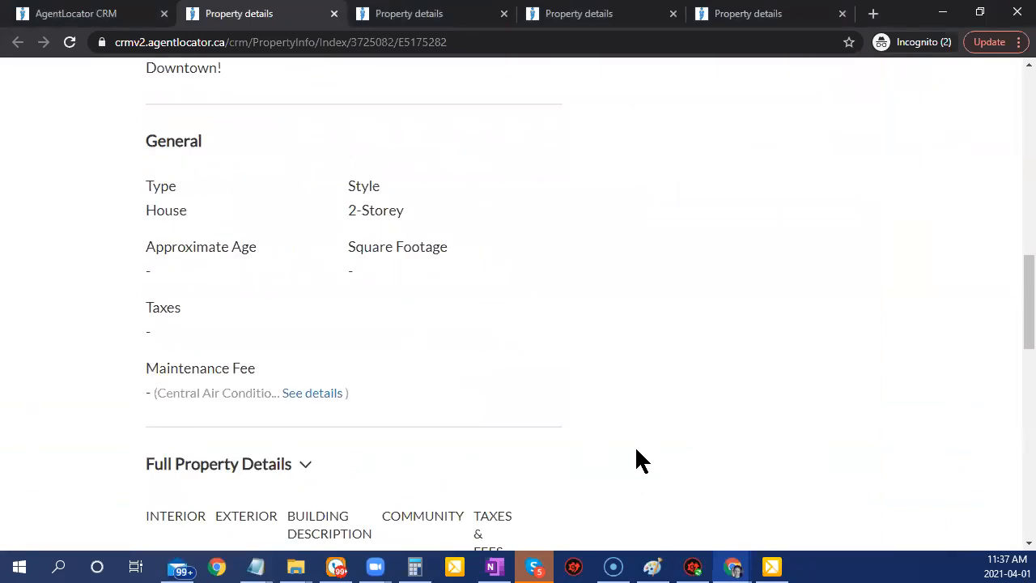
pyautogui.scroll(5, 638, 459)
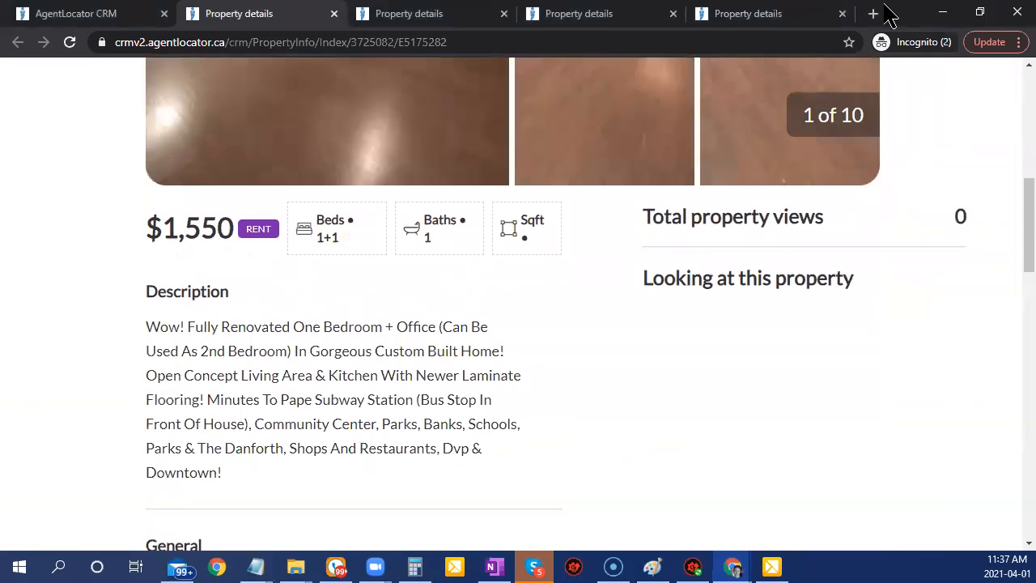
pyautogui.click(64, 13)
pyautogui.scroll(10, 726, 492)
pyautogui.click(125, 419)
pyautogui.click(109, 450)
pyautogui.press('b')
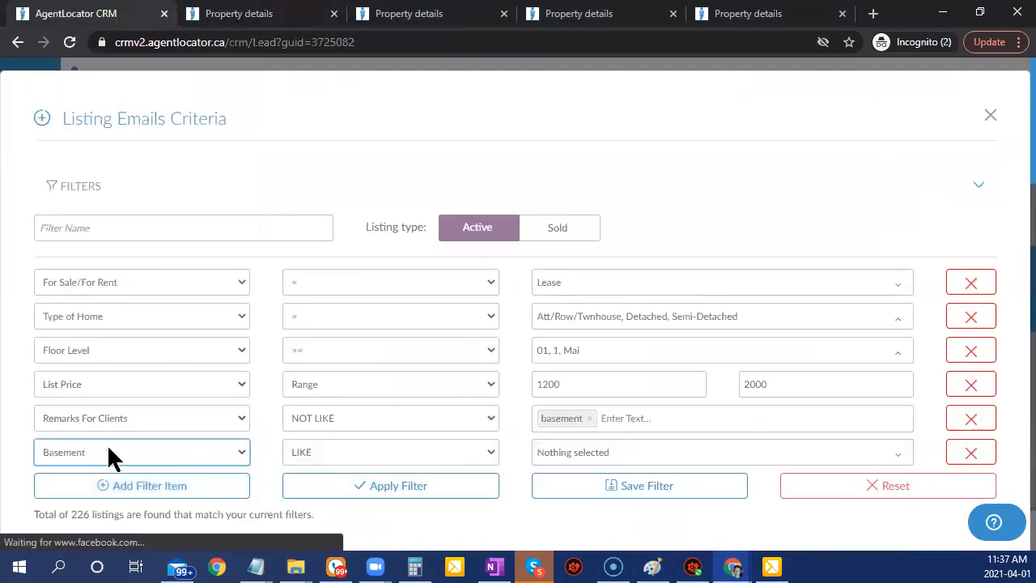
pyautogui.click(442, 452)
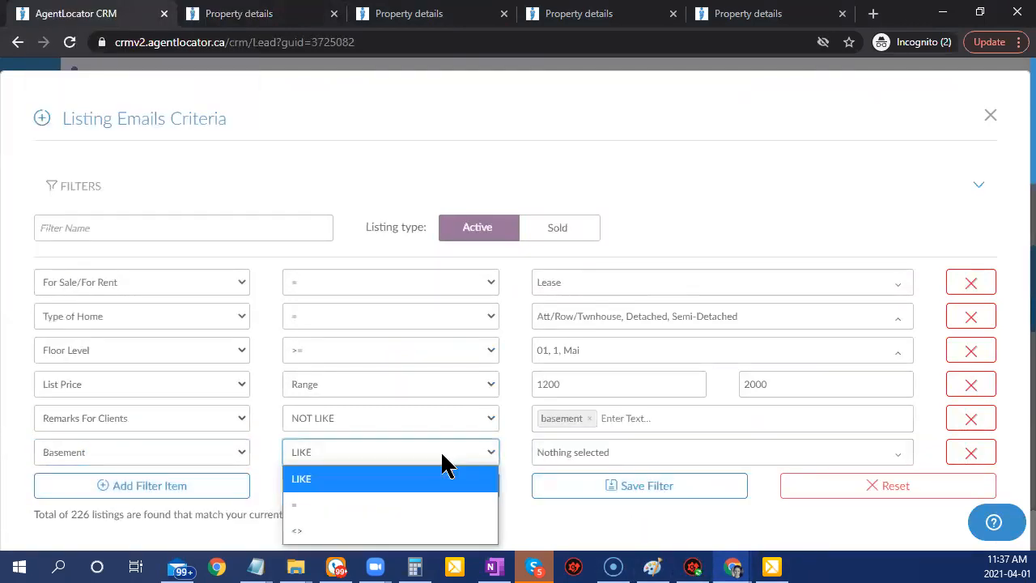
pyautogui.click(407, 532)
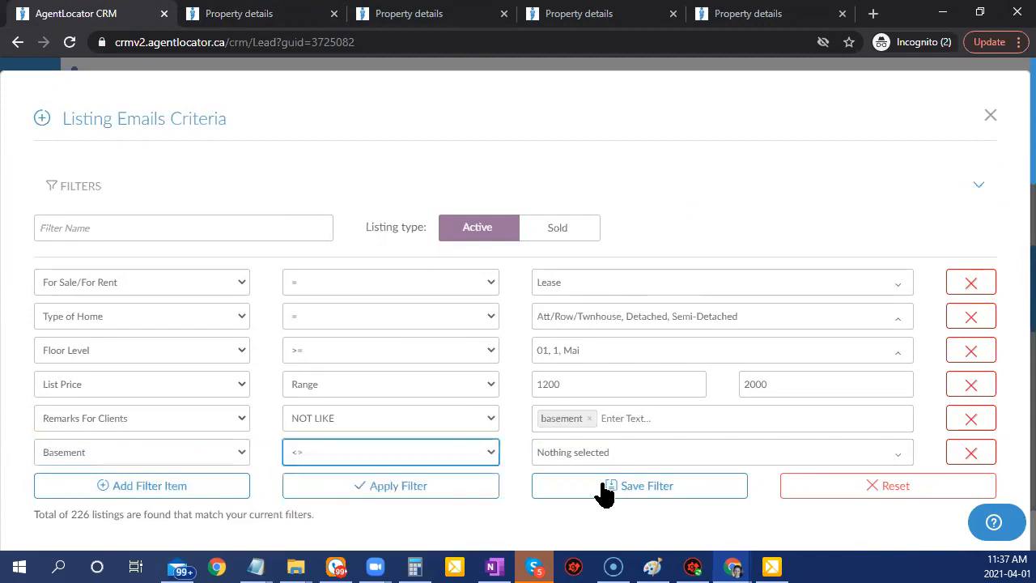
pyautogui.click(561, 455)
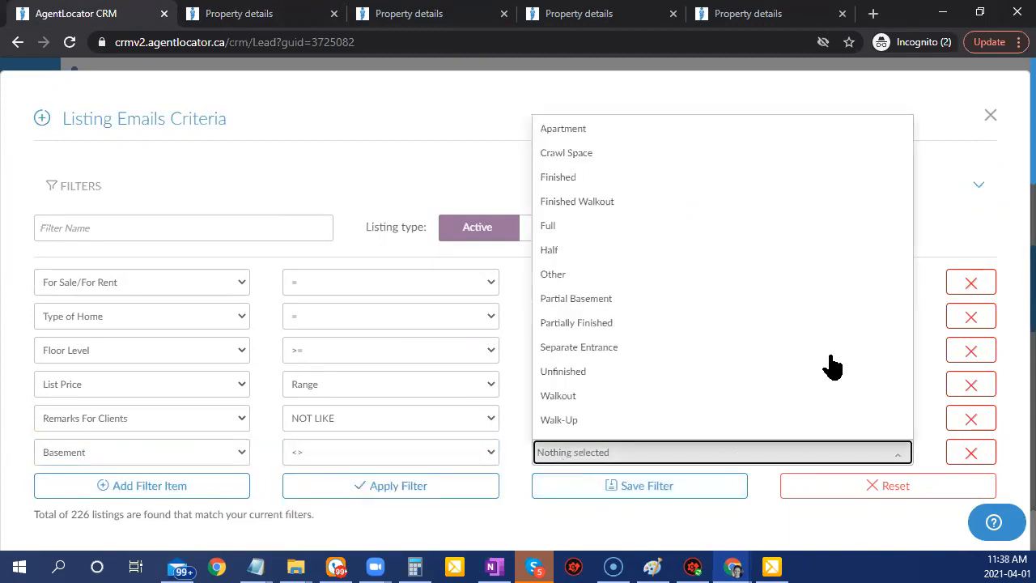
pyautogui.click(559, 134)
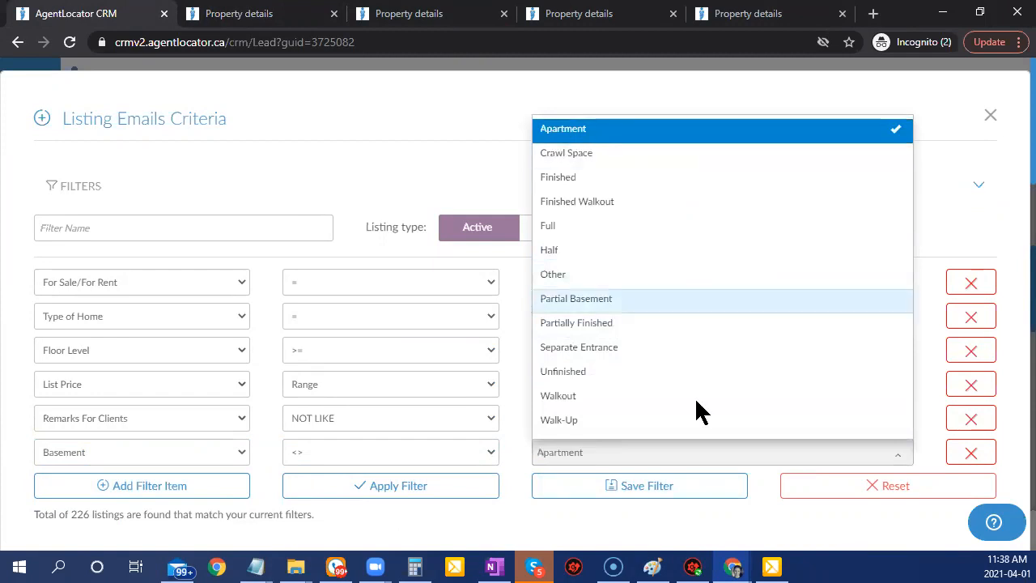
pyautogui.click(528, 512)
pyautogui.click(446, 497)
pyautogui.scroll(-2, 678, 481)
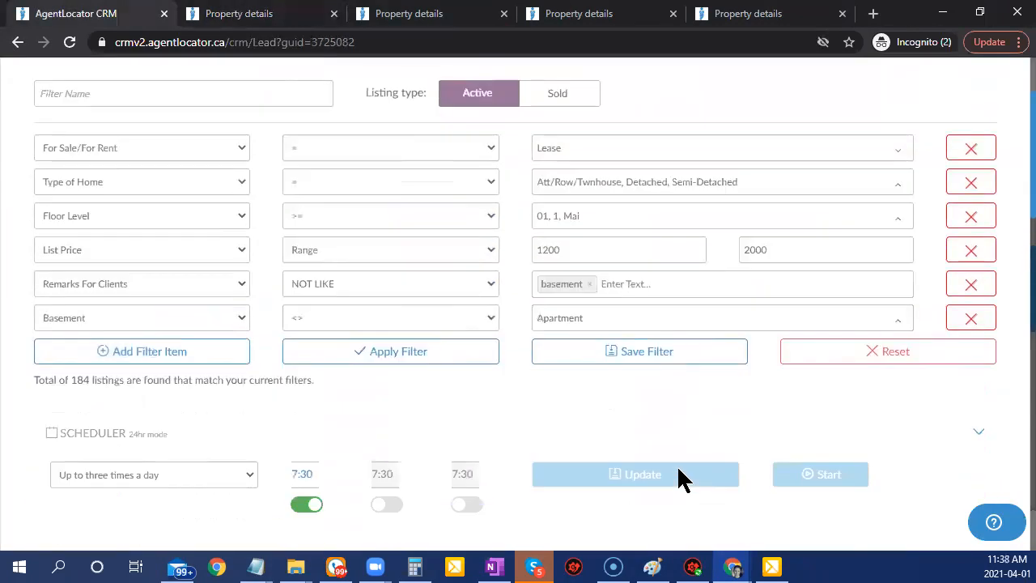
pyautogui.scroll(-8, 678, 474)
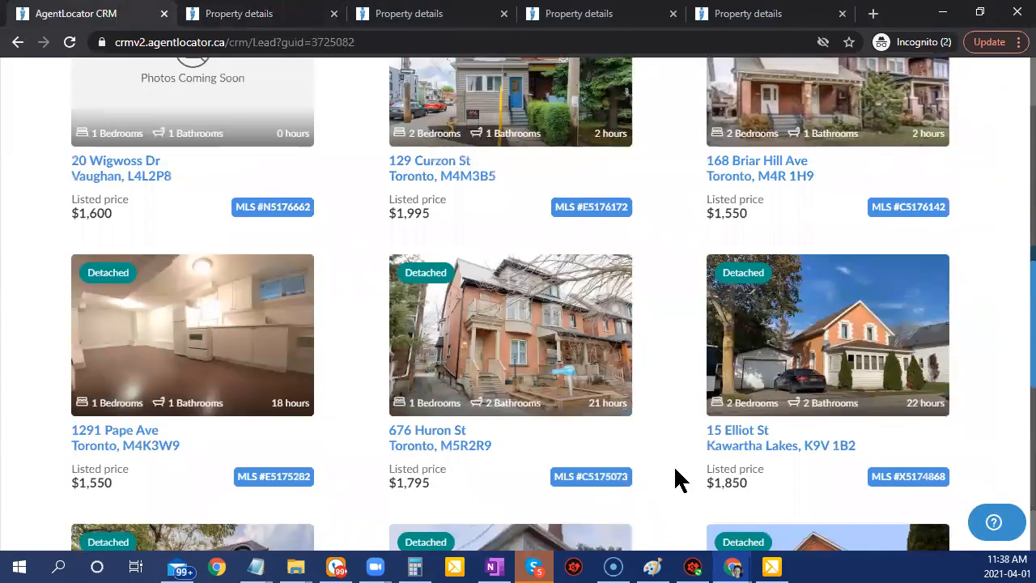
pyautogui.scroll(6, 666, 481)
pyautogui.scroll(-6, 232, 351)
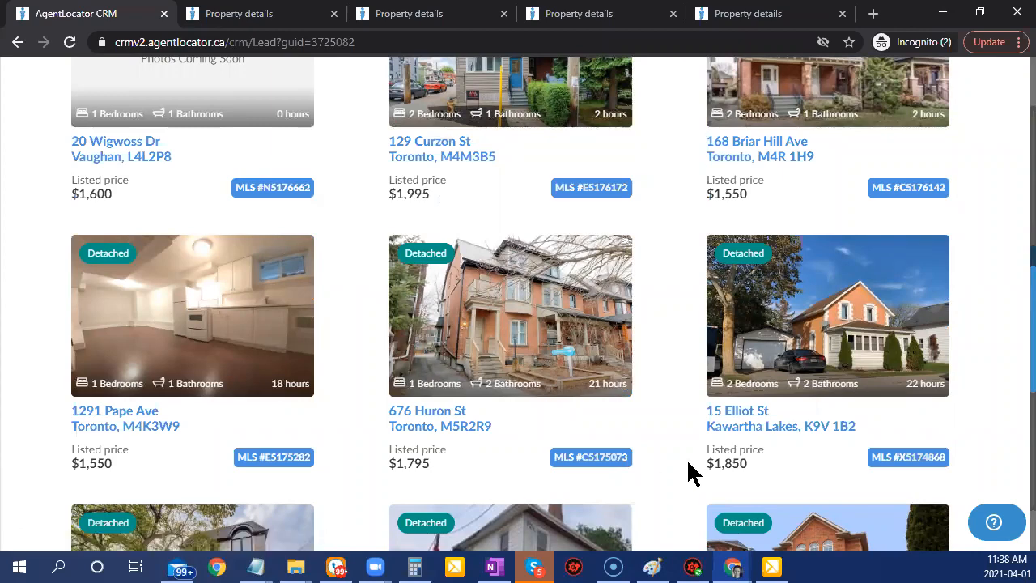
pyautogui.scroll(-3, 373, 385)
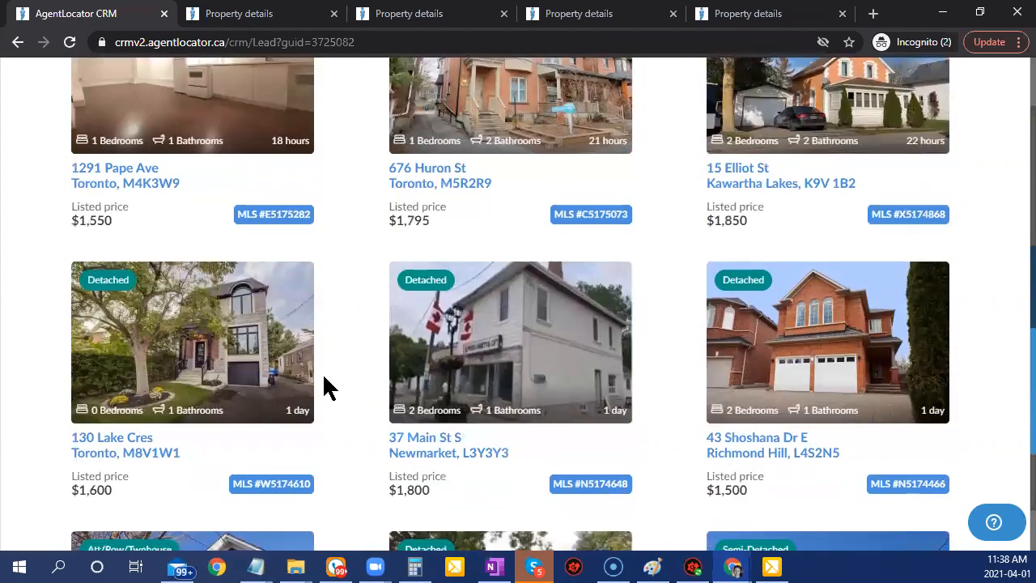
pyautogui.scroll(4, 324, 389)
pyautogui.scroll(-5, 311, 387)
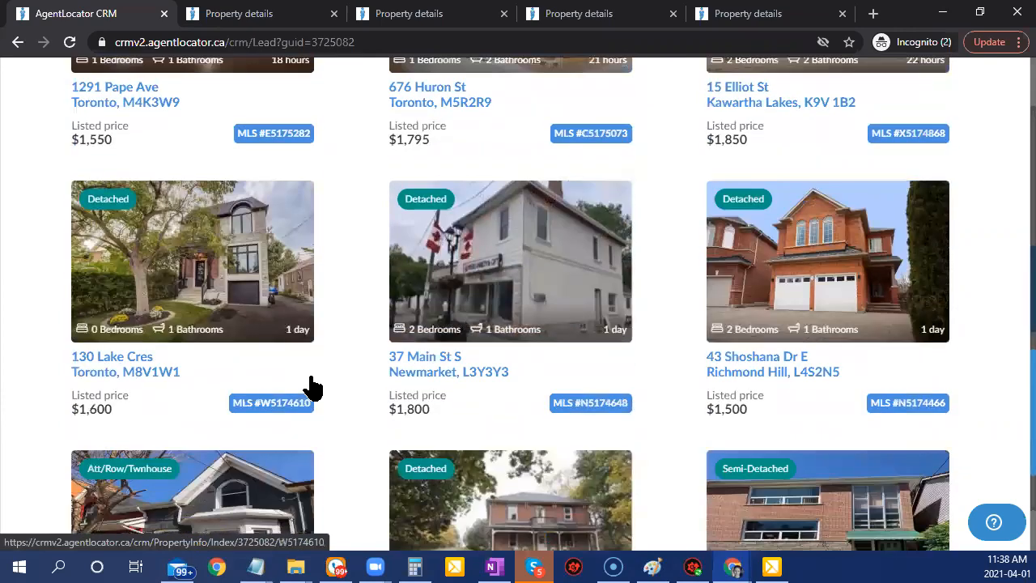
pyautogui.scroll(5, 353, 330)
pyautogui.scroll(10, 717, 329)
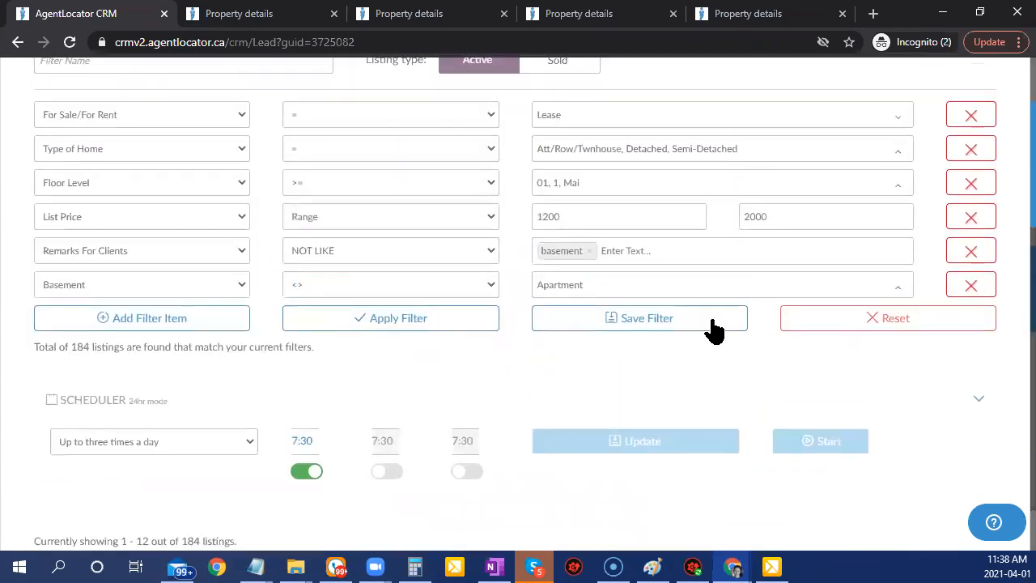
# Add Separate Entrance to the excluded Basement types and apply the filter.
pyautogui.click(554, 295)
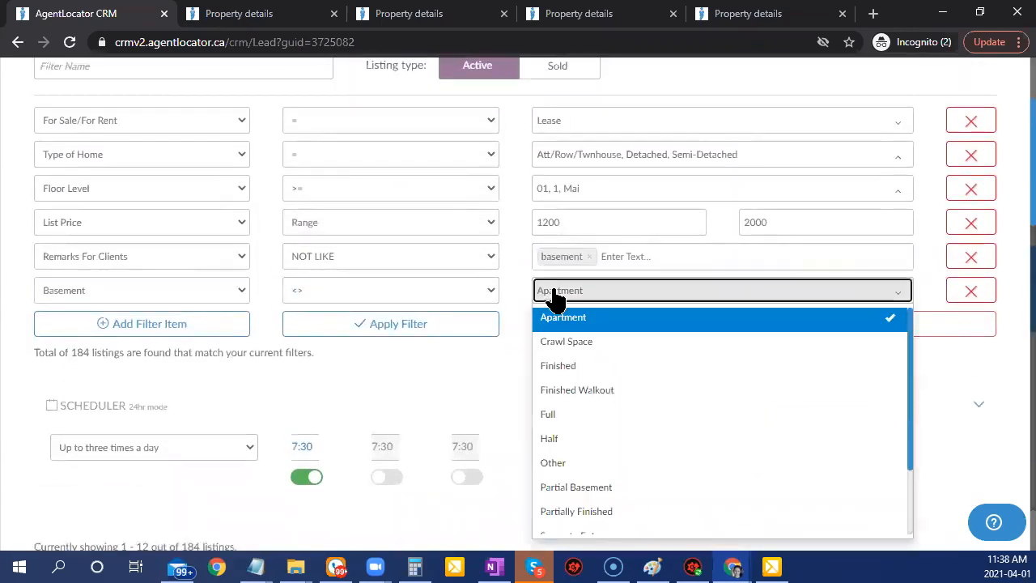
pyautogui.scroll(-2, 640, 462)
pyautogui.click(605, 455)
pyautogui.click(476, 340)
pyautogui.click(476, 332)
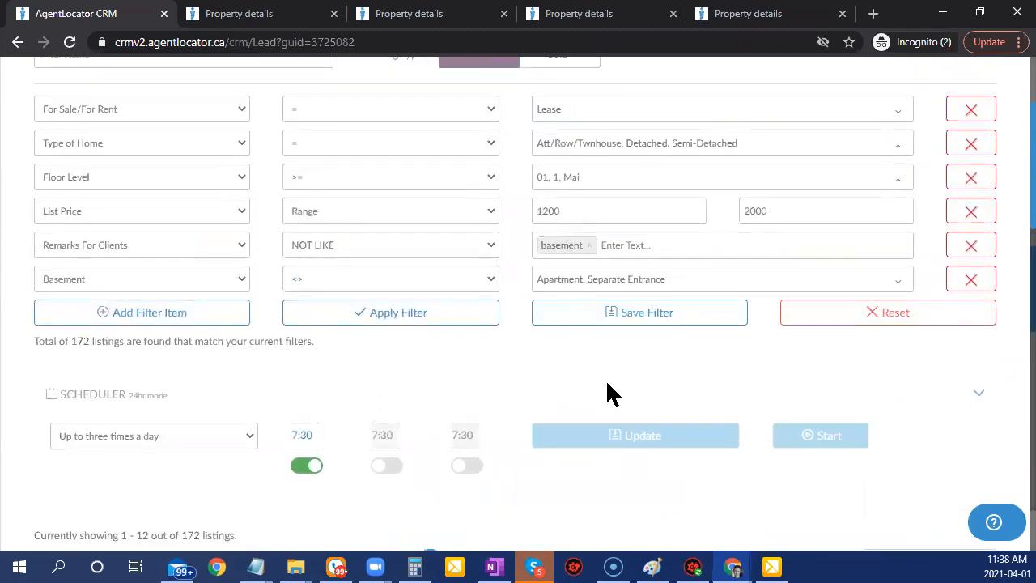
# Delete the Floor Level filter row, rerun the search, and review the results.
pyautogui.scroll(-5, 606, 378)
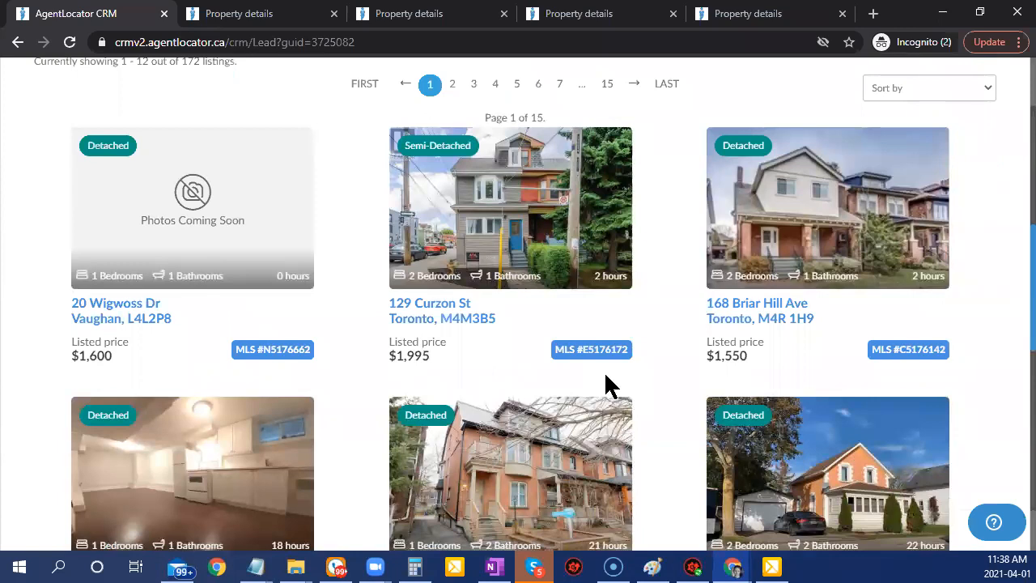
pyautogui.scroll(5, 615, 389)
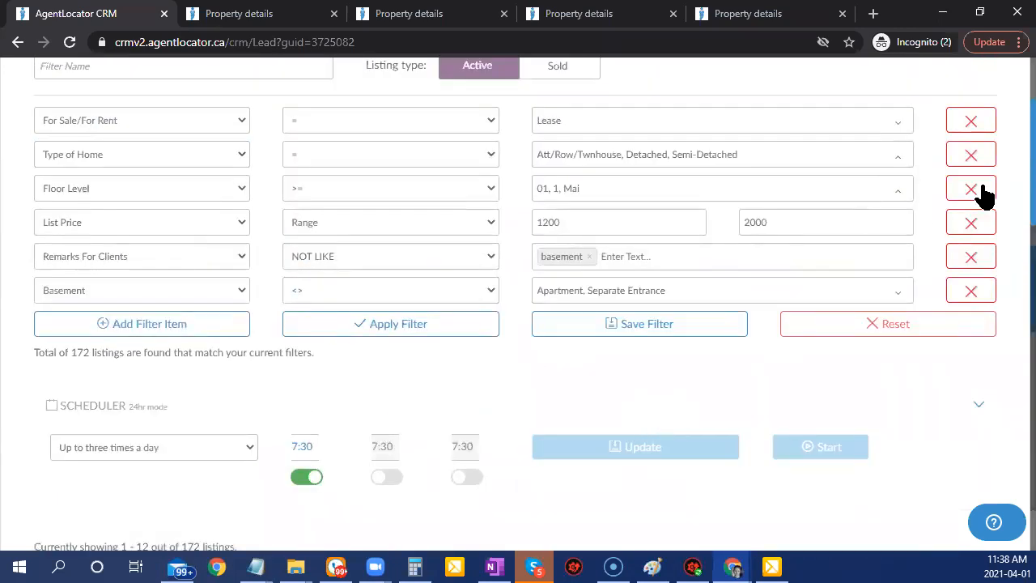
pyautogui.click(982, 190)
pyautogui.click(453, 289)
pyautogui.scroll(-3, 558, 388)
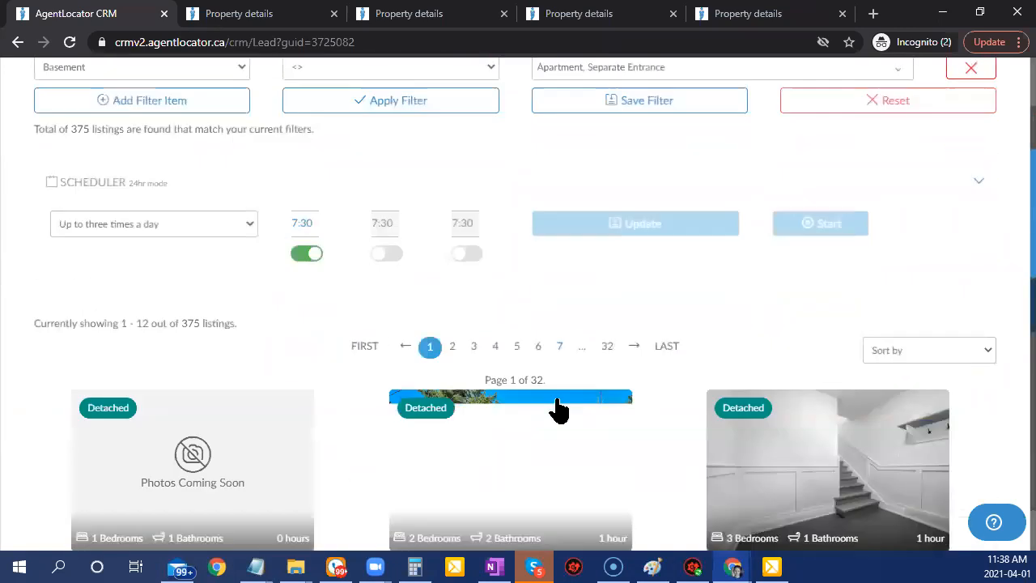
pyautogui.scroll(-3, 559, 411)
pyautogui.scroll(2, 706, 490)
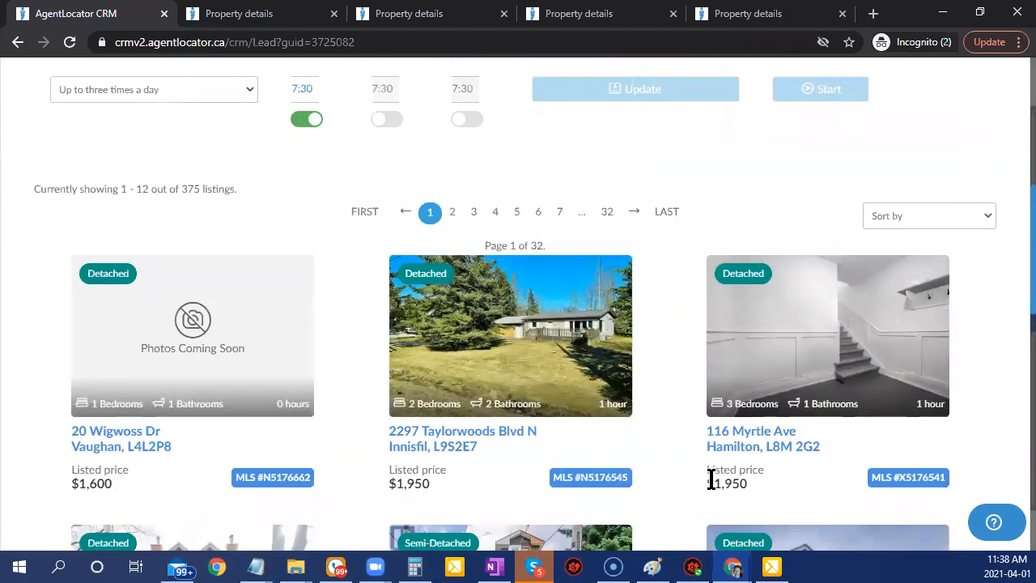
pyautogui.scroll(-1, 711, 485)
pyautogui.scroll(-3, 712, 490)
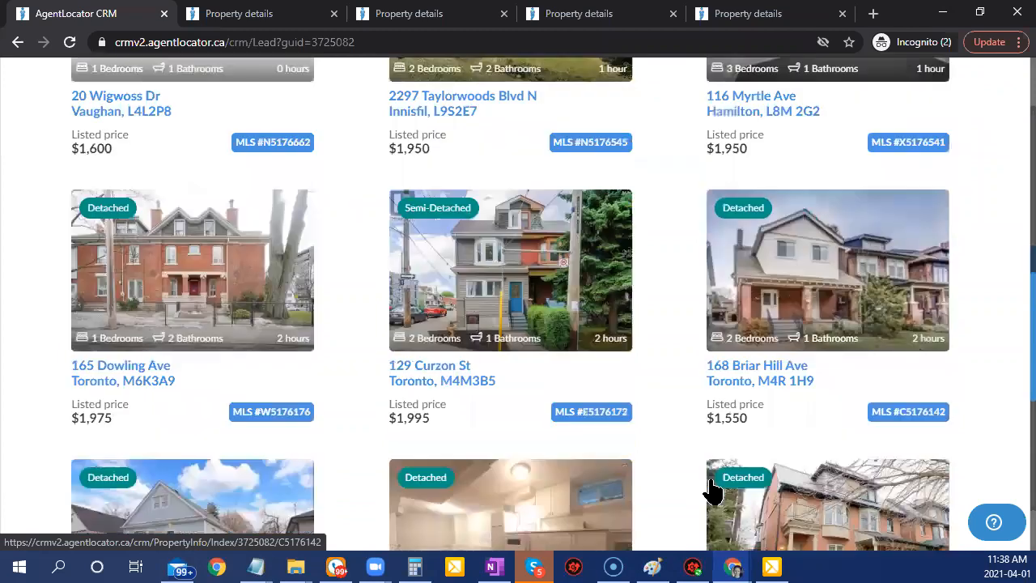
pyautogui.scroll(-2, 713, 490)
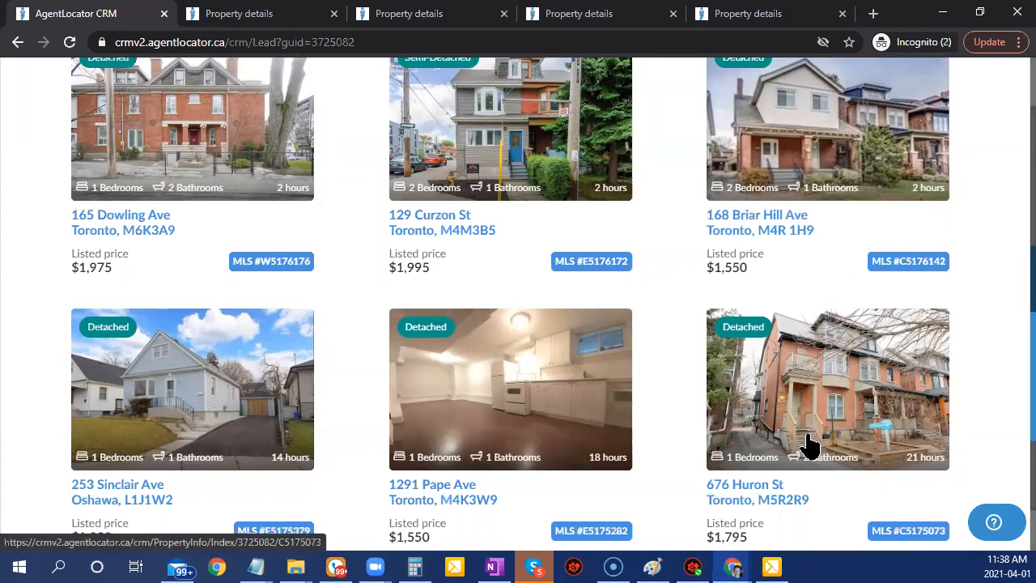
pyautogui.scroll(-2, 810, 444)
pyautogui.scroll(-3, 810, 444)
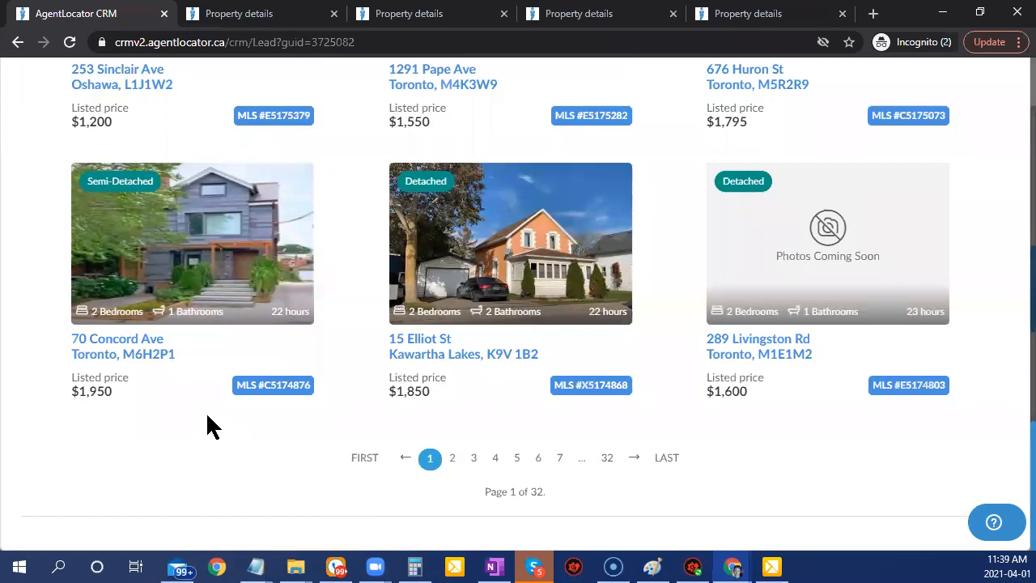
pyautogui.scroll(15, 207, 427)
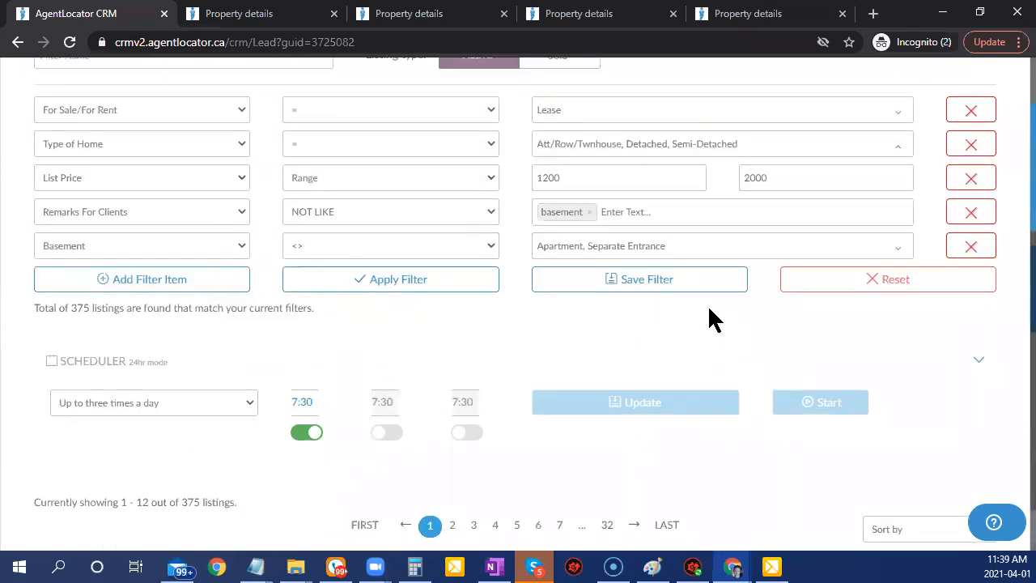
pyautogui.click(361, 247)
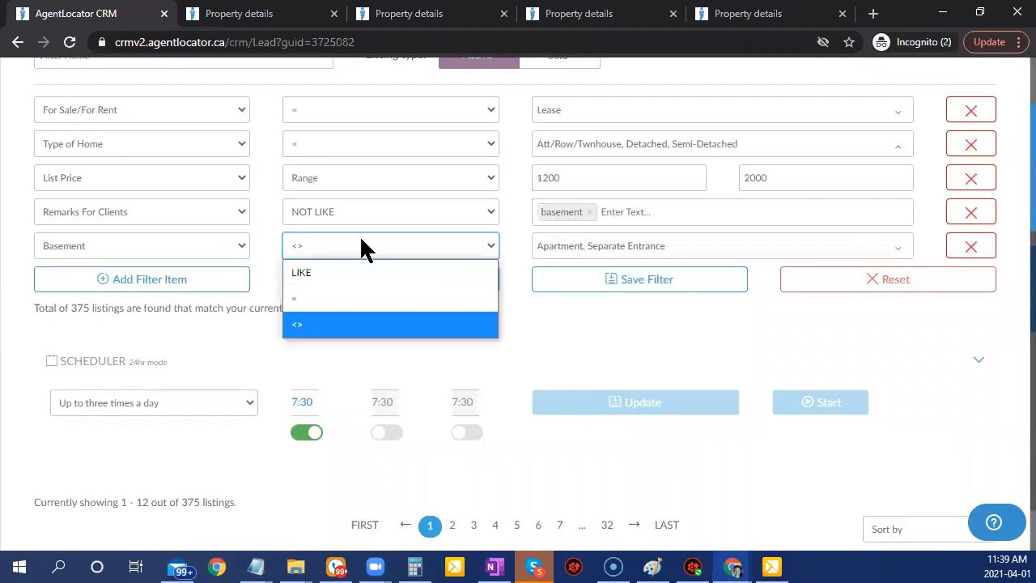
pyautogui.click(679, 251)
pyautogui.click(628, 273)
pyautogui.click(462, 281)
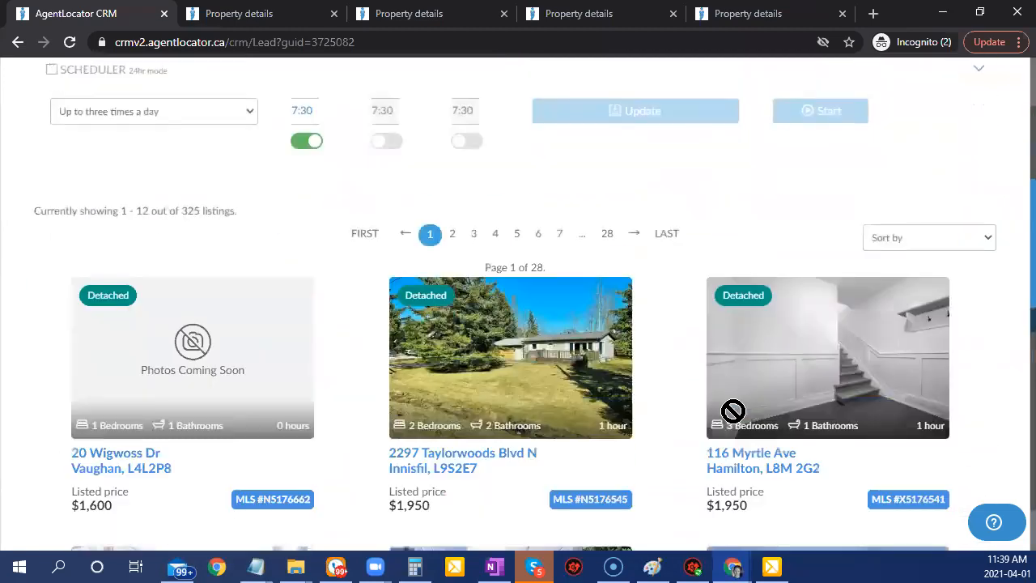
pyautogui.scroll(-4, 733, 412)
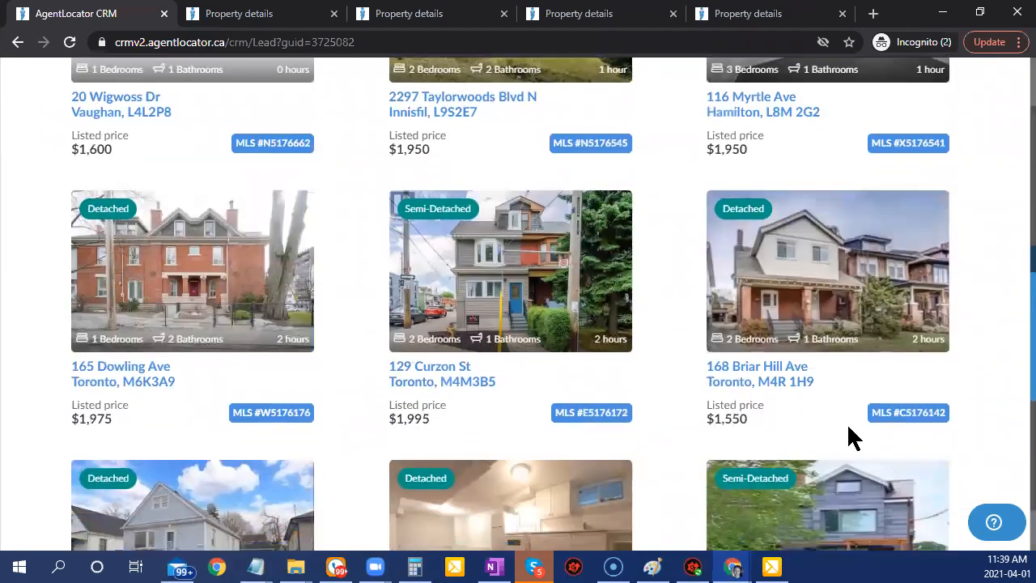
pyautogui.click(804, 309)
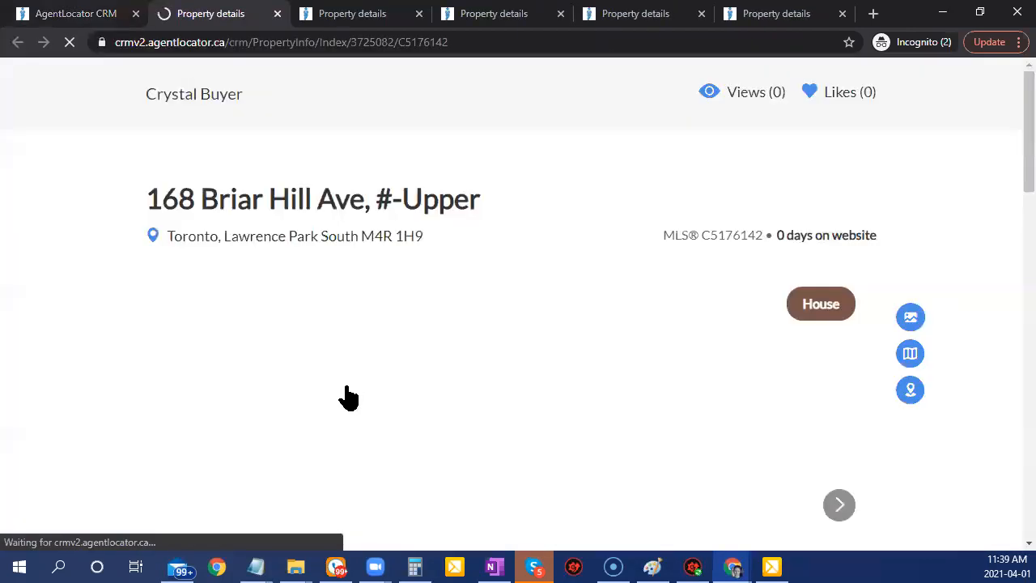
pyautogui.scroll(-5, 474, 393)
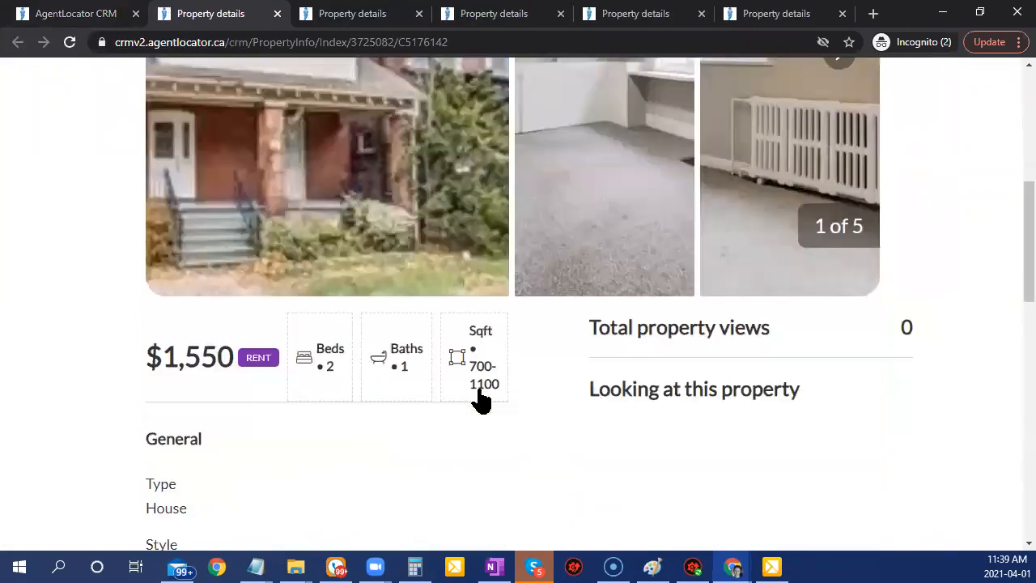
pyautogui.scroll(-4, 481, 398)
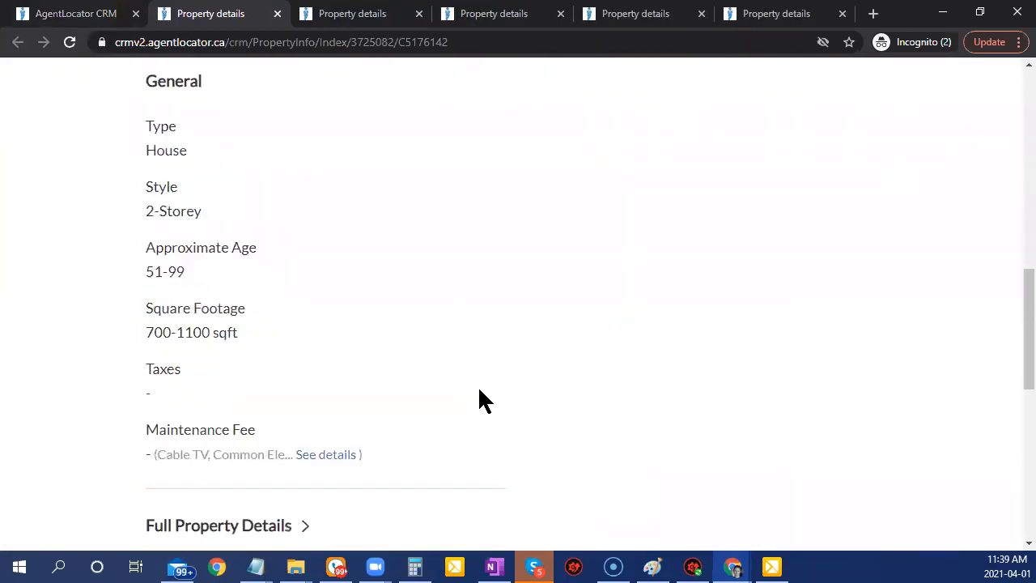
pyautogui.scroll(10, 652, 467)
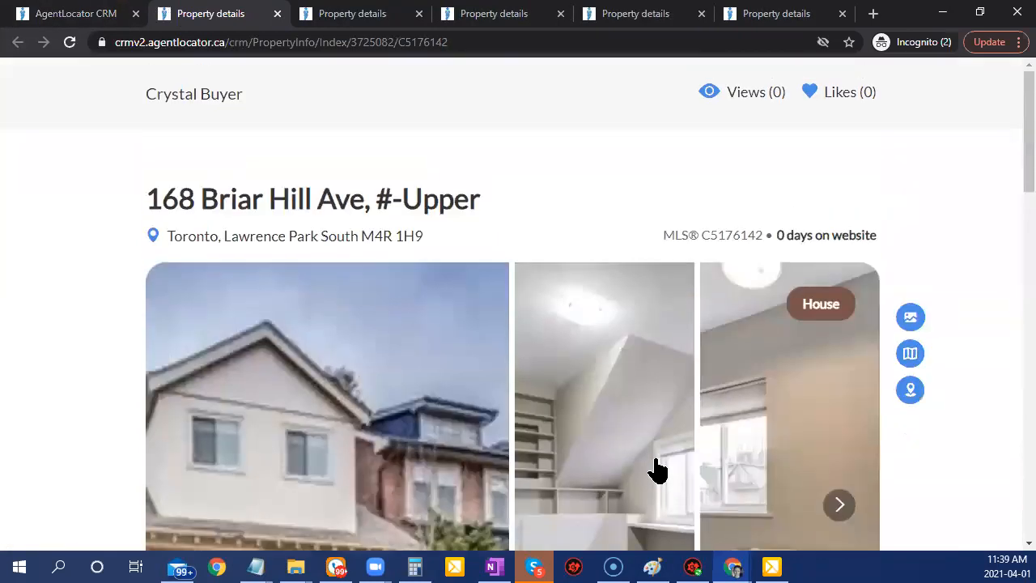
pyautogui.scroll(-2, 664, 458)
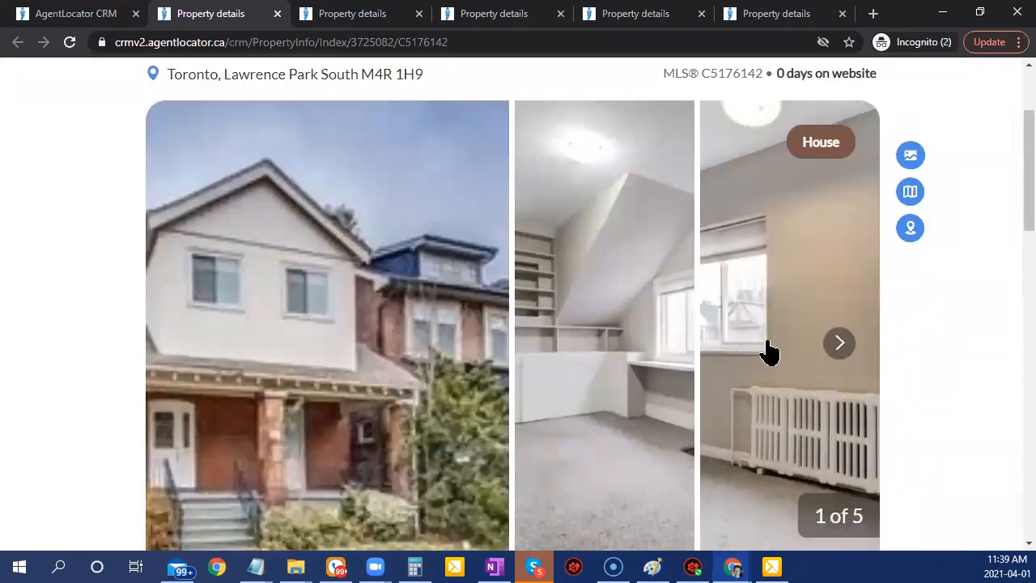
pyautogui.scroll(-6, 838, 439)
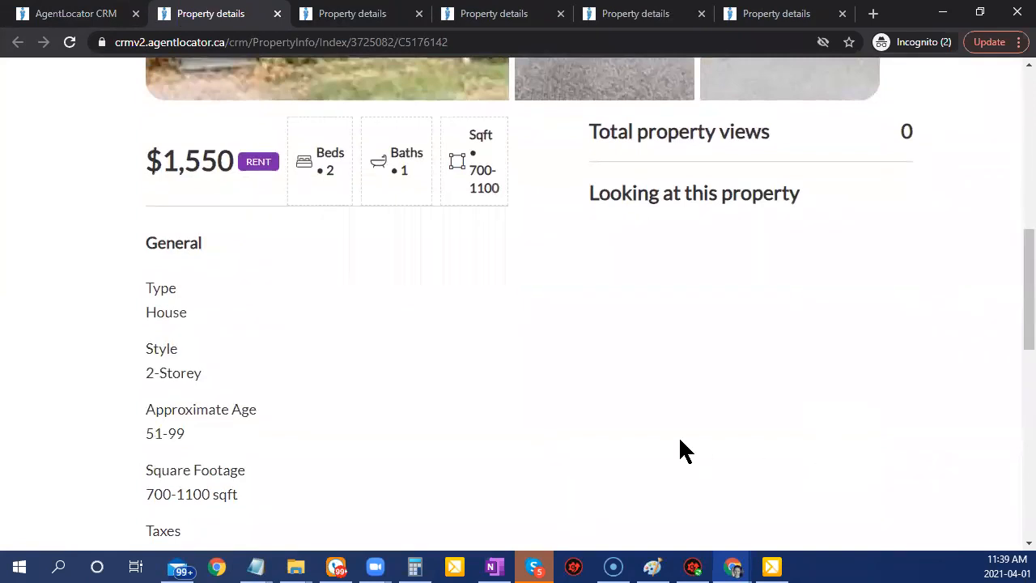
pyautogui.scroll(8, 639, 445)
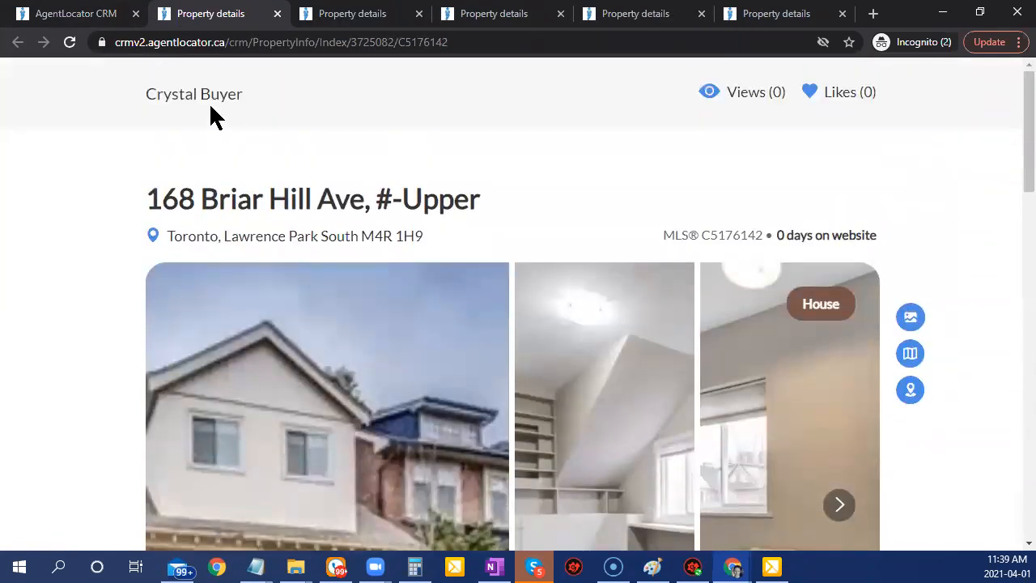
pyautogui.click(71, 13)
pyautogui.scroll(1, 897, 443)
pyautogui.scroll(7, 894, 445)
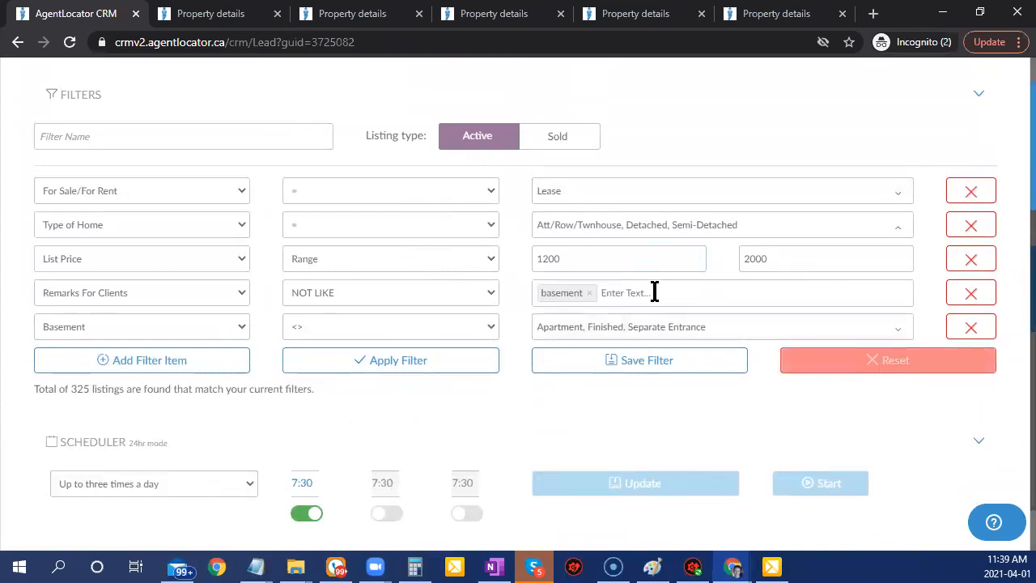
# Delete the Remarks For Clients basement exclusion and rerun the search, giving 675 listings.
pyautogui.click(974, 300)
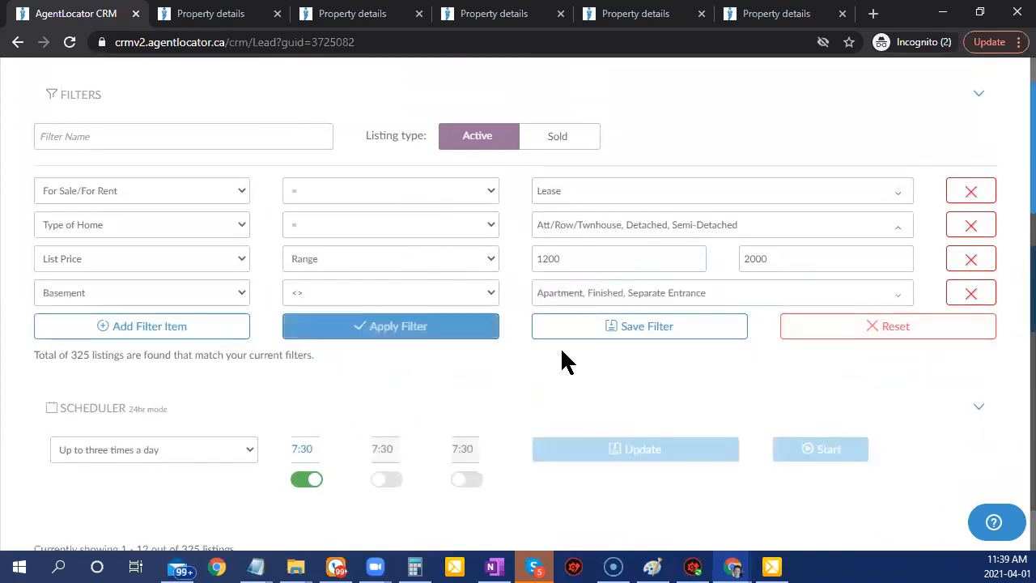
pyautogui.click(426, 332)
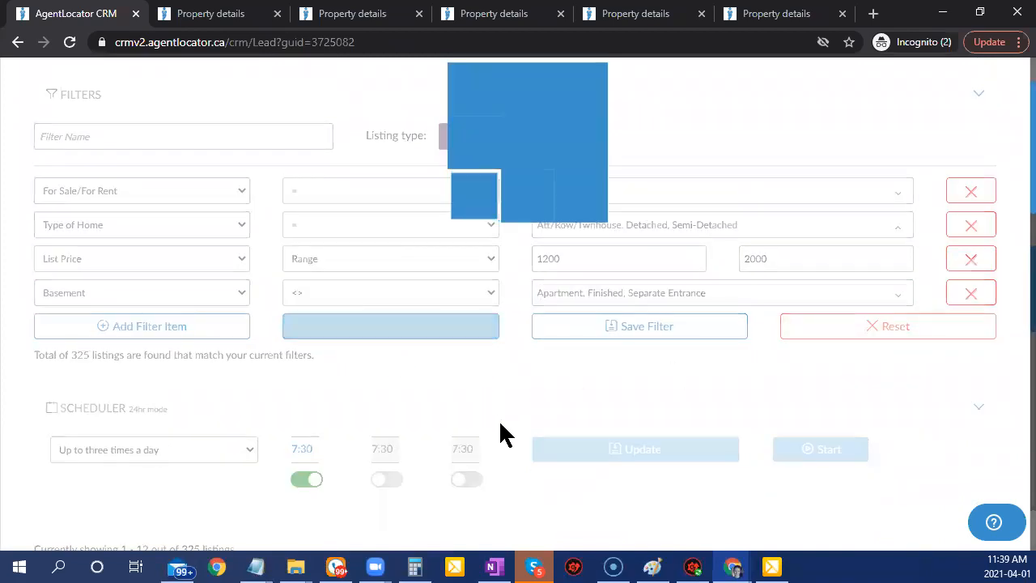
pyautogui.scroll(-3, 496, 421)
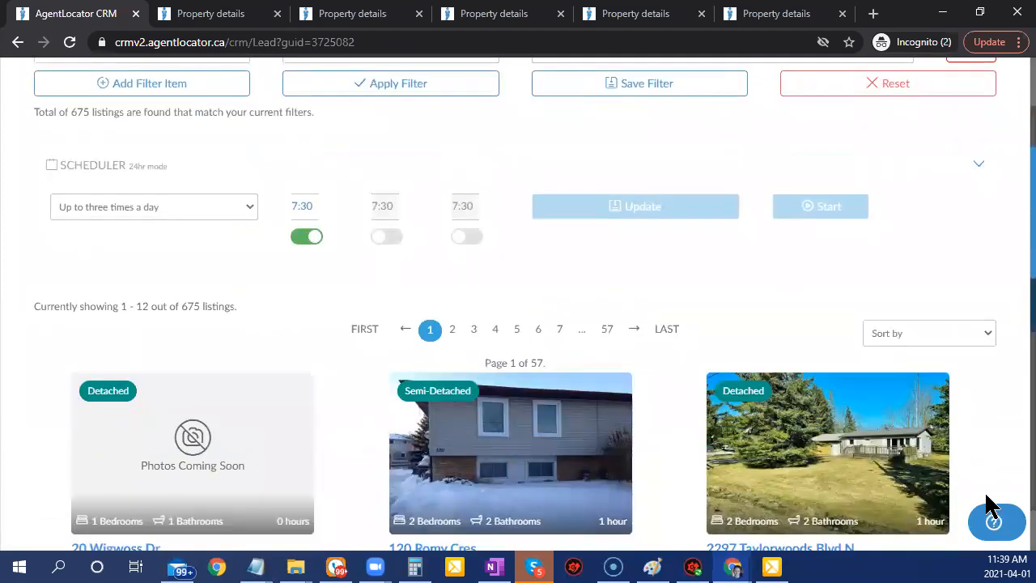
pyautogui.scroll(-2, 996, 509)
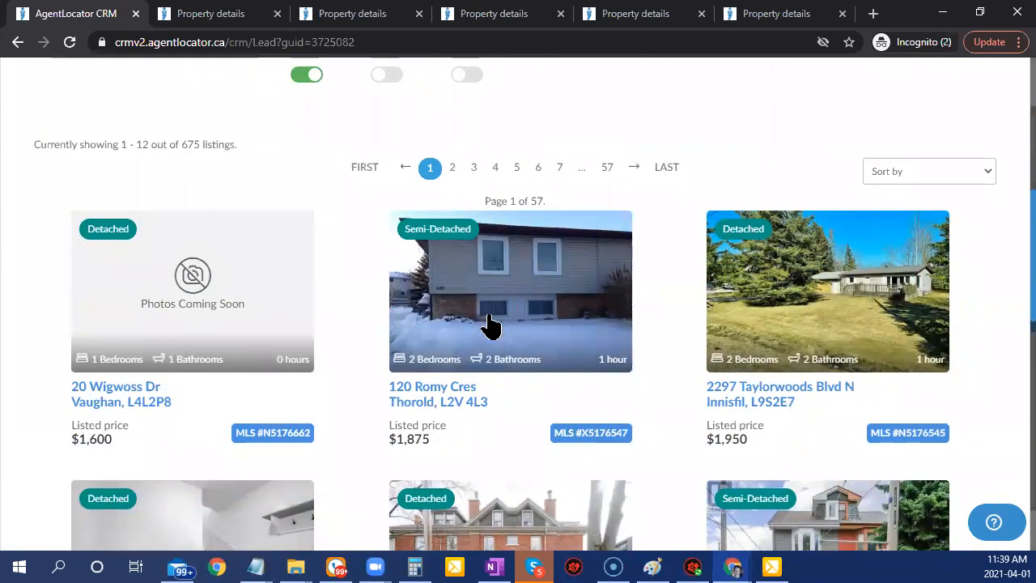
pyautogui.click(523, 440)
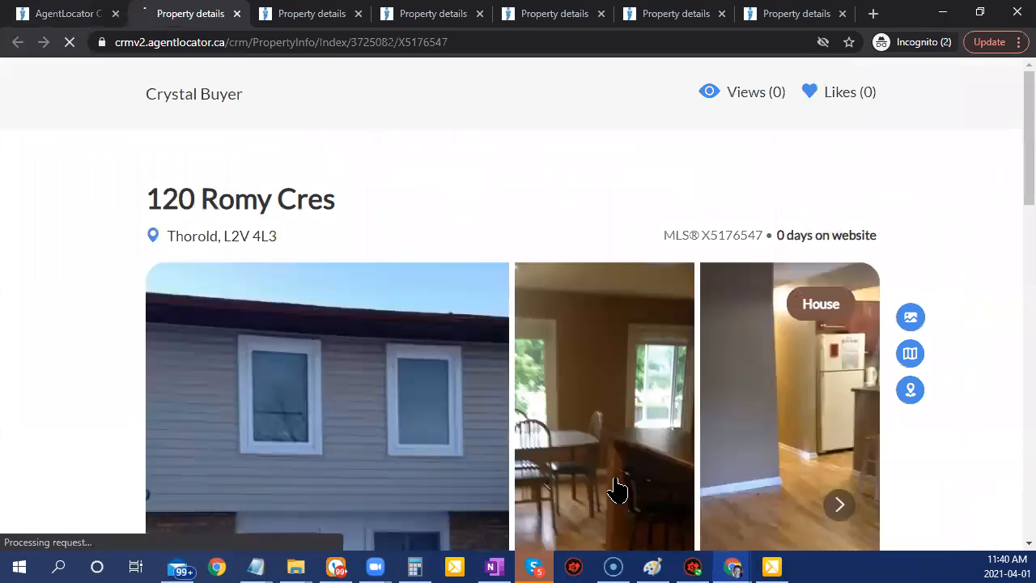
pyautogui.scroll(-4, 615, 490)
pyautogui.scroll(-5, 615, 488)
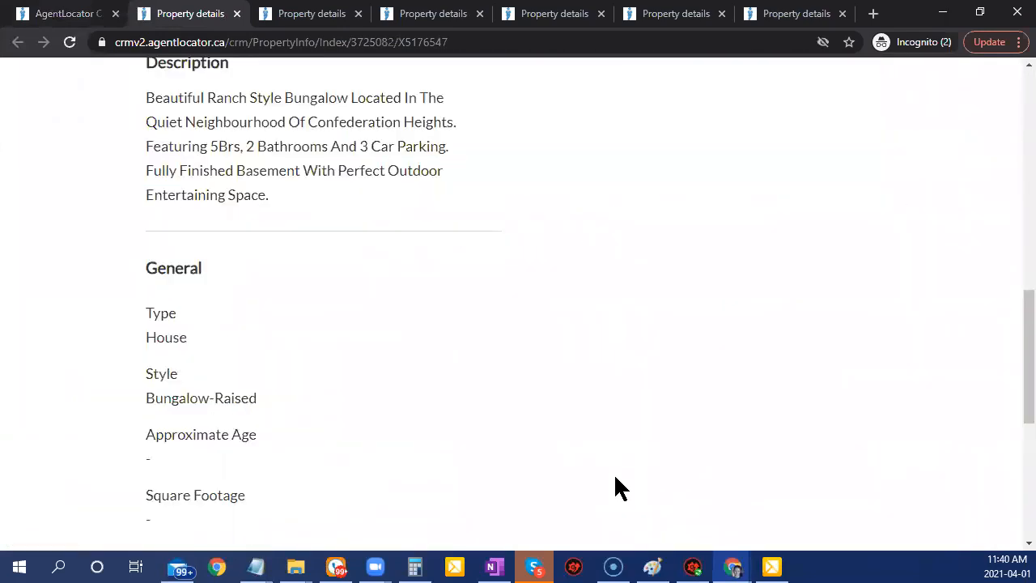
pyautogui.scroll(10, 616, 488)
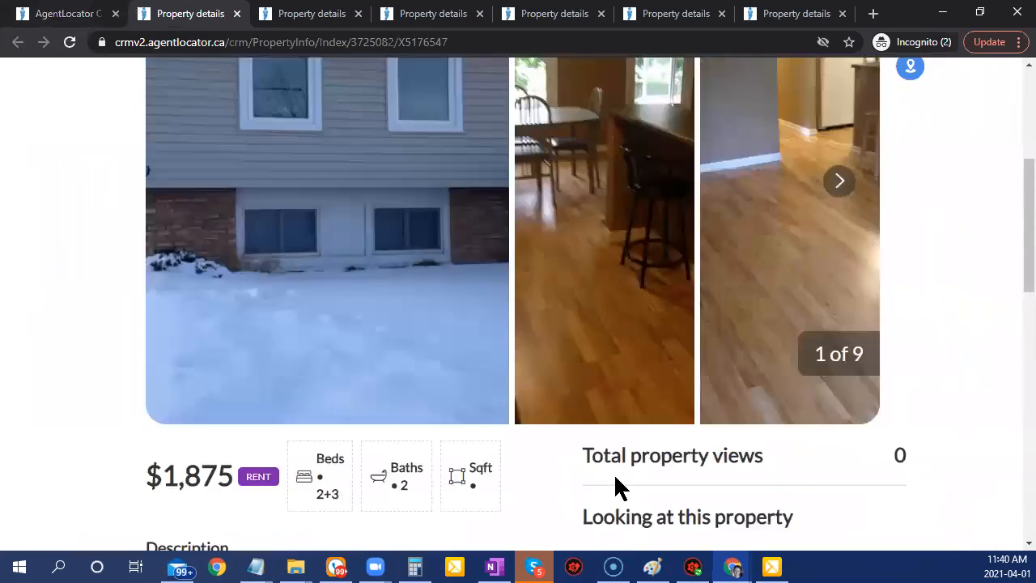
# Return to the CRM tab and close the Listing Emails Criteria window.
pyautogui.click(91, 12)
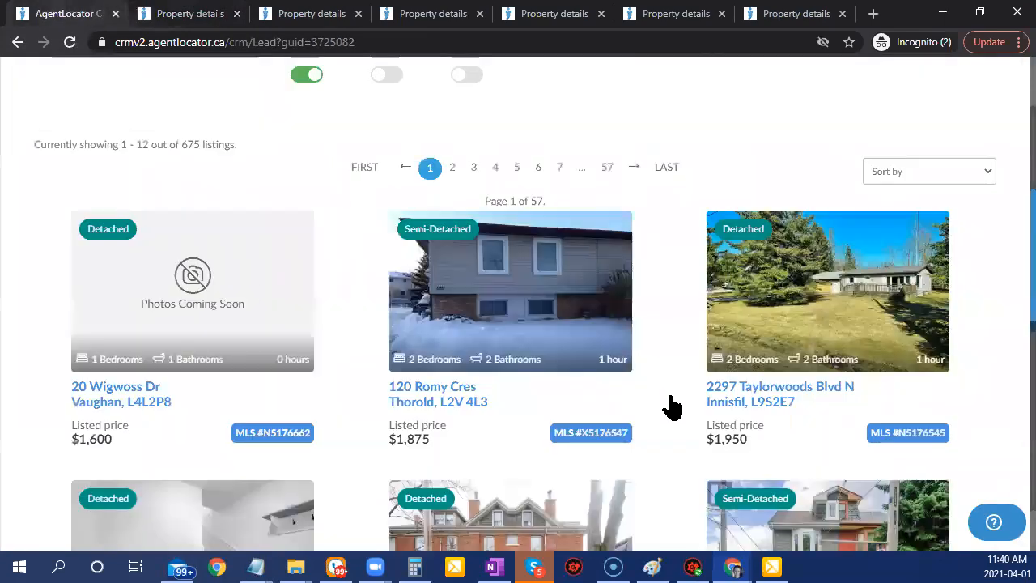
pyautogui.scroll(5, 693, 342)
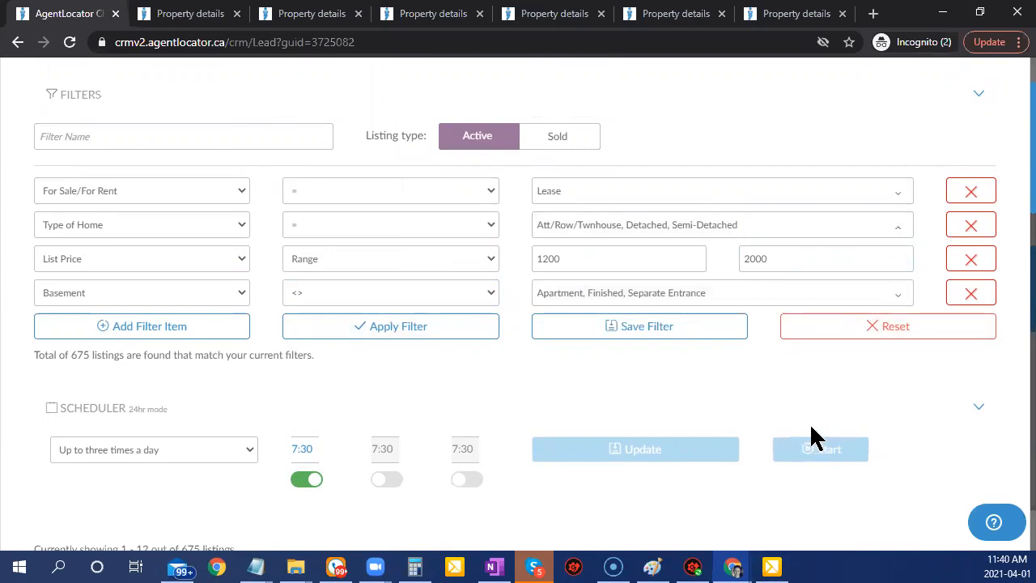
pyautogui.scroll(1, 813, 437)
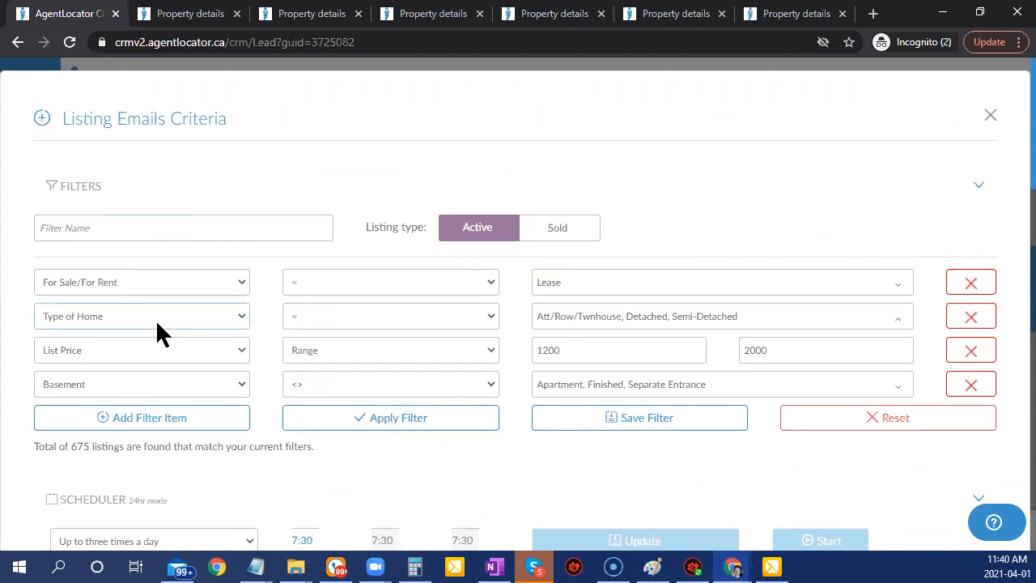
pyautogui.click(992, 123)
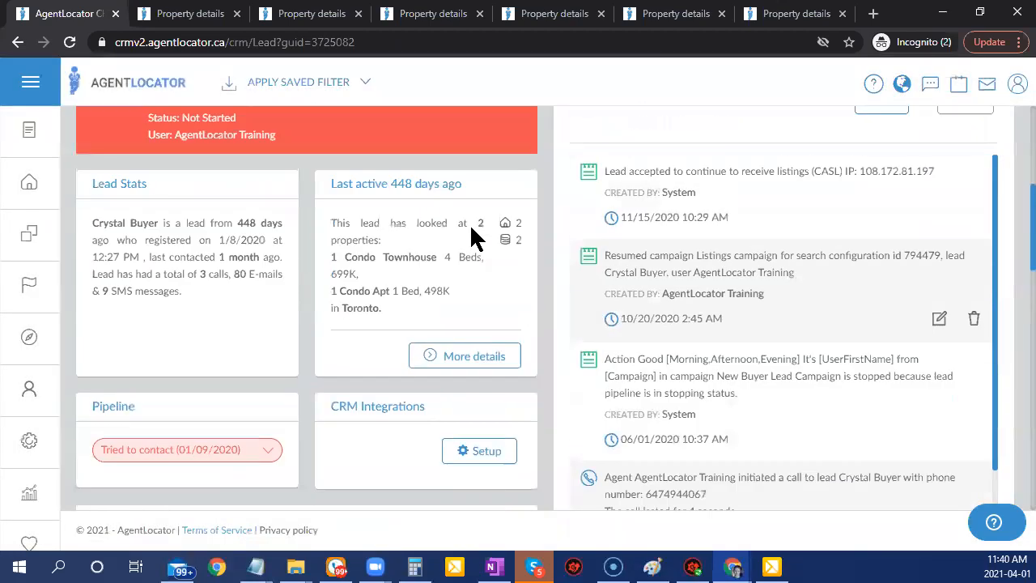
pyautogui.scroll(2, 476, 239)
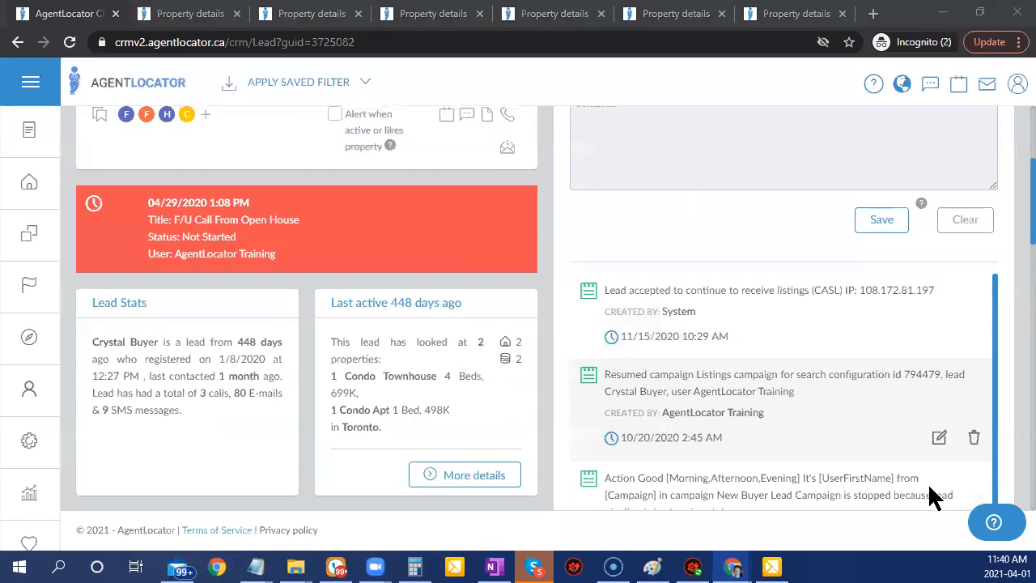
pyautogui.scroll(3, 372, 341)
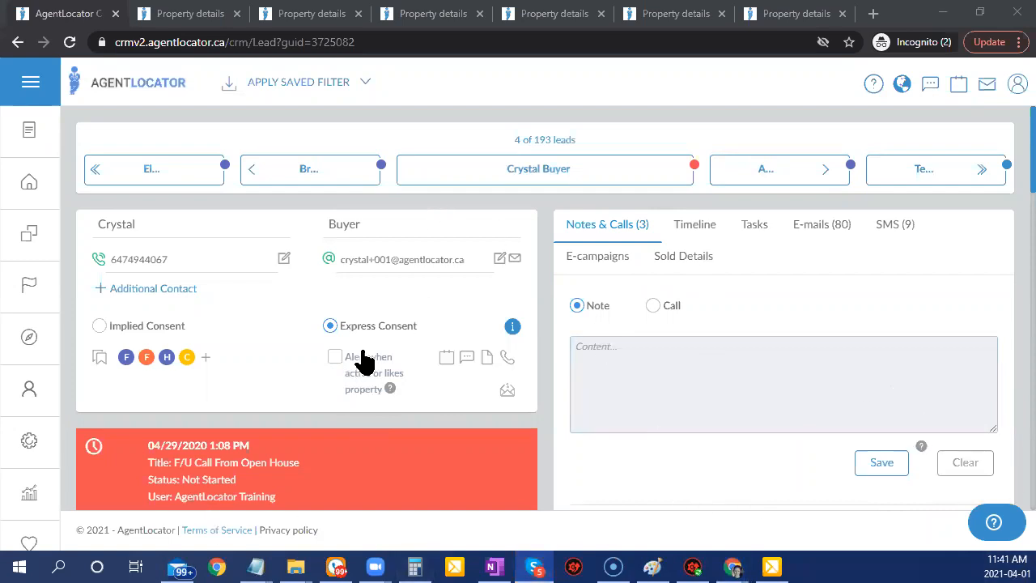
# Leave the lead's note box and go to the Leads list showing 193 leads.
pyautogui.click(676, 397)
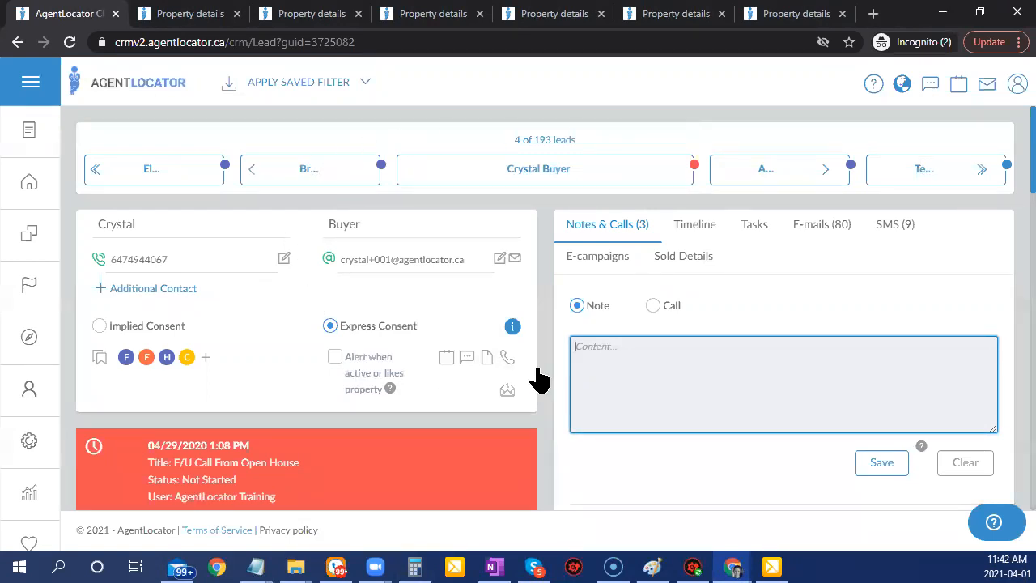
pyautogui.click(19, 193)
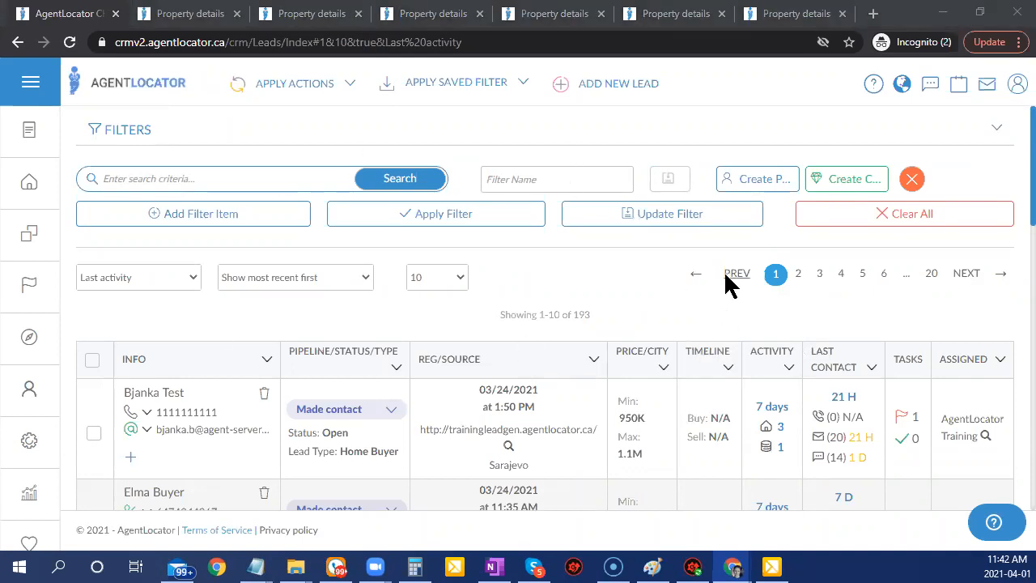
pyautogui.scroll(-2, 550, 469)
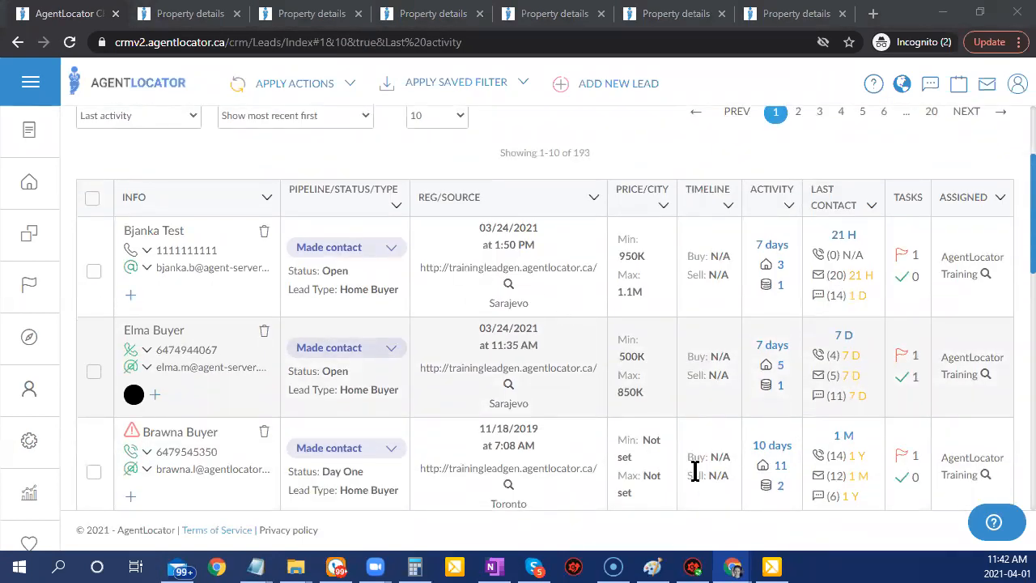
pyautogui.scroll(2, 698, 484)
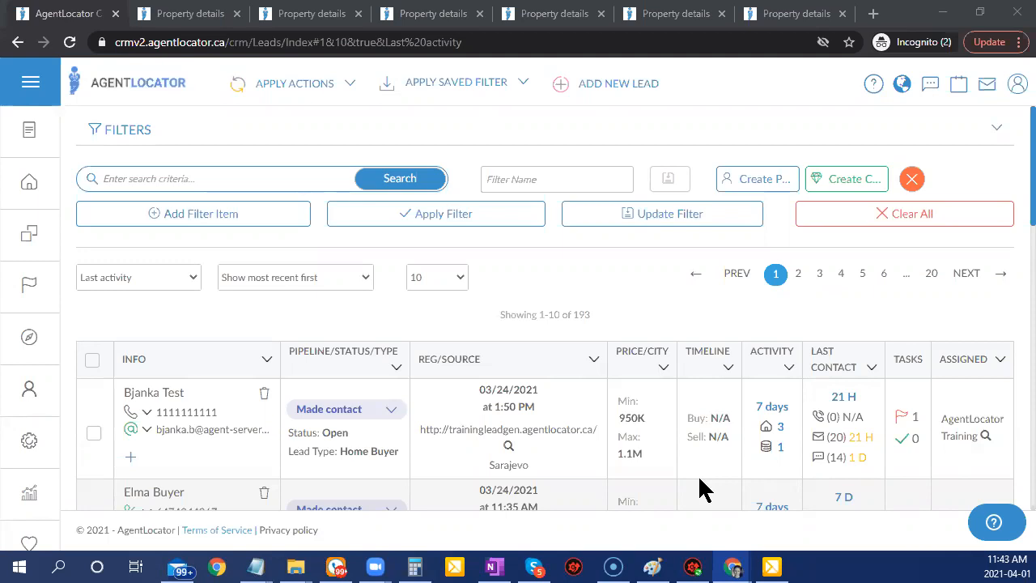
# Add a Registration filter, All Before This Date 01/01/2021, and apply it for 183 leads.
pyautogui.click(229, 219)
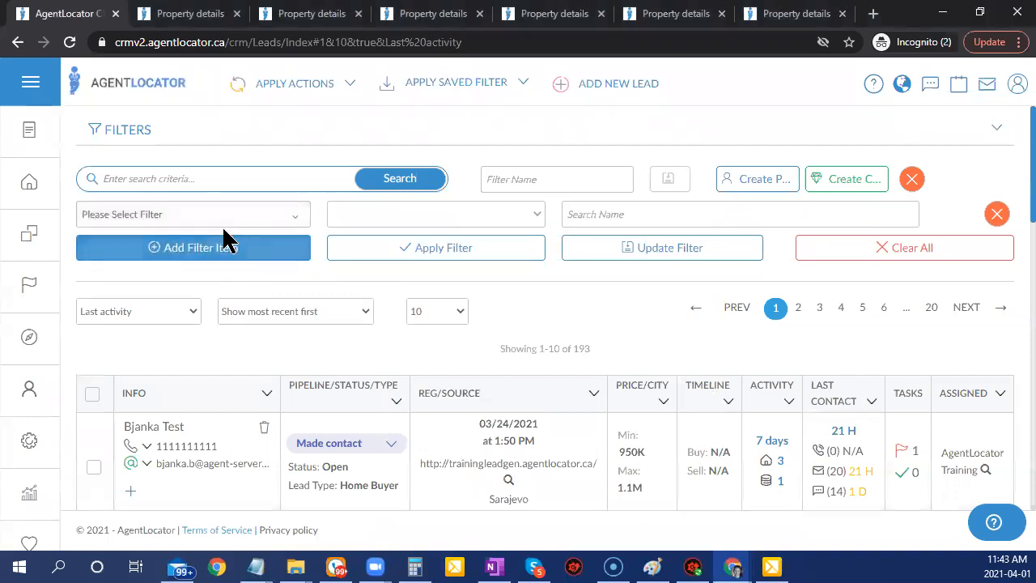
pyautogui.click(208, 223)
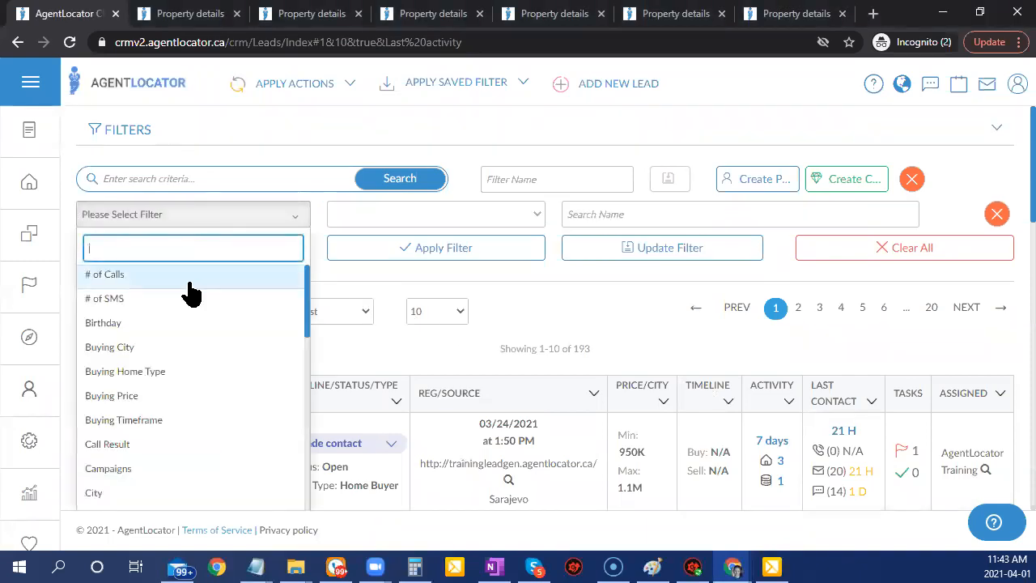
pyautogui.write('reg')
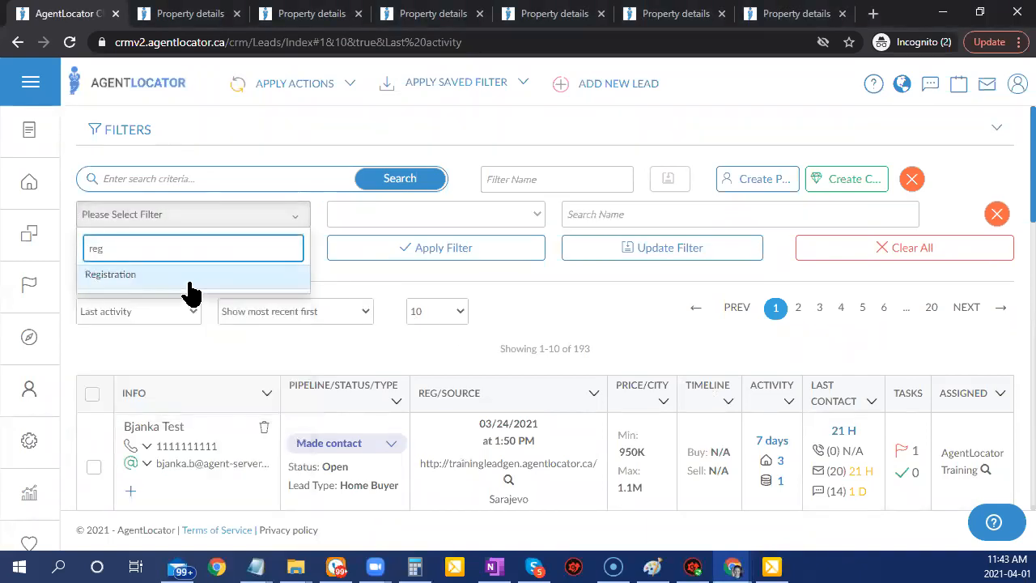
pyautogui.click(192, 282)
pyautogui.click(610, 214)
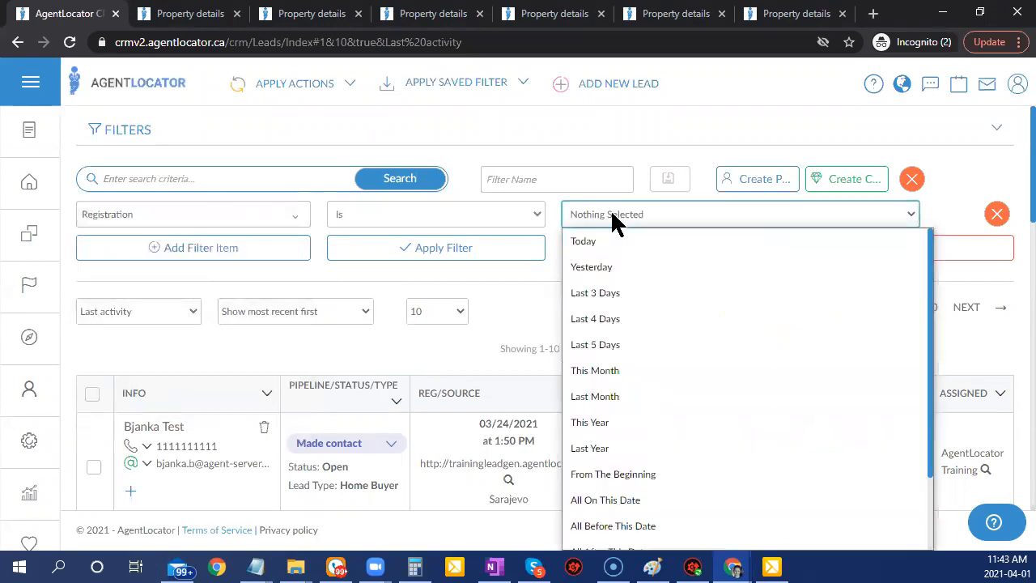
pyautogui.scroll(-2, 868, 417)
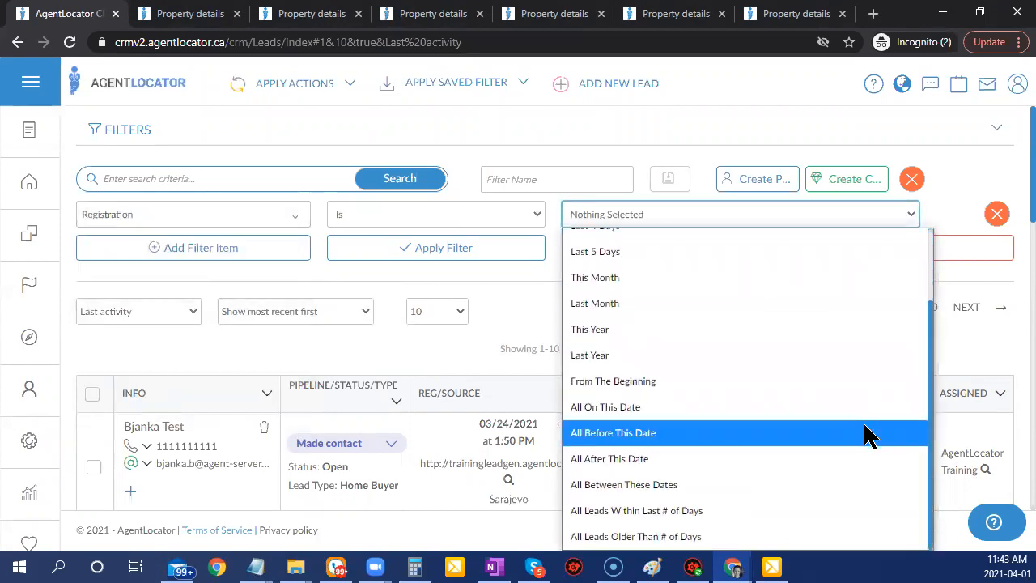
pyautogui.click(646, 437)
pyautogui.click(607, 215)
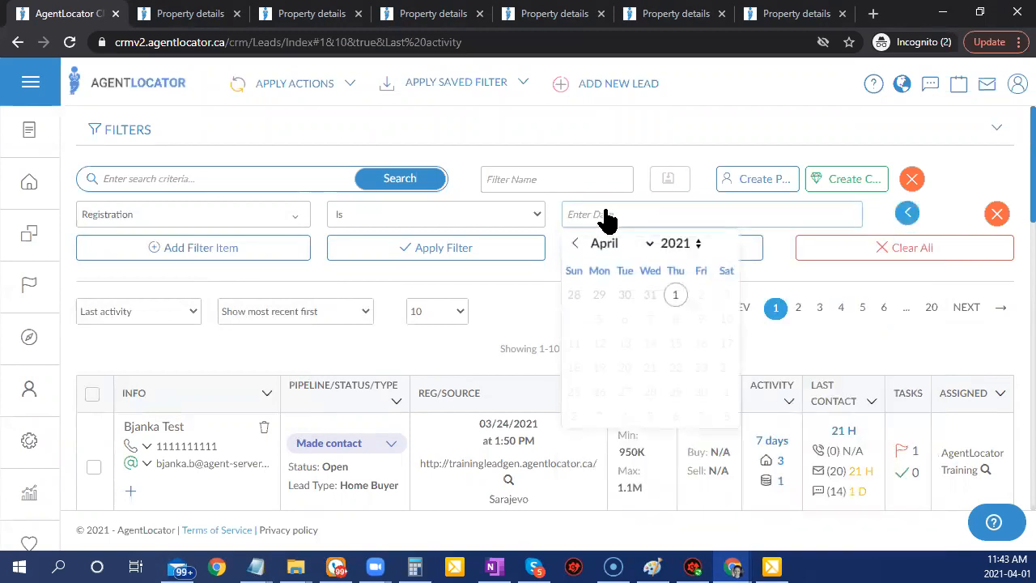
pyautogui.click(650, 243)
pyautogui.click(636, 266)
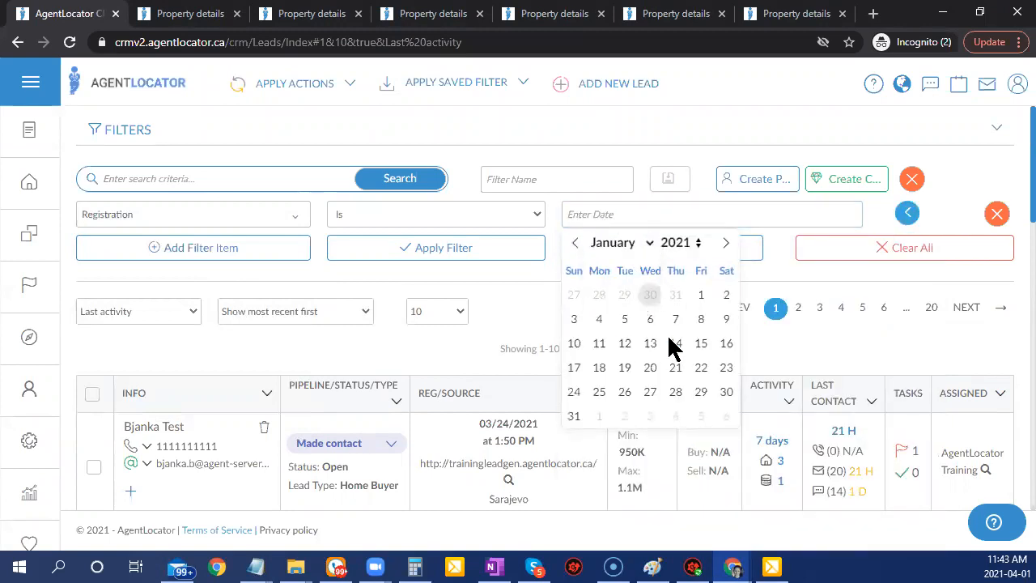
pyautogui.click(701, 294)
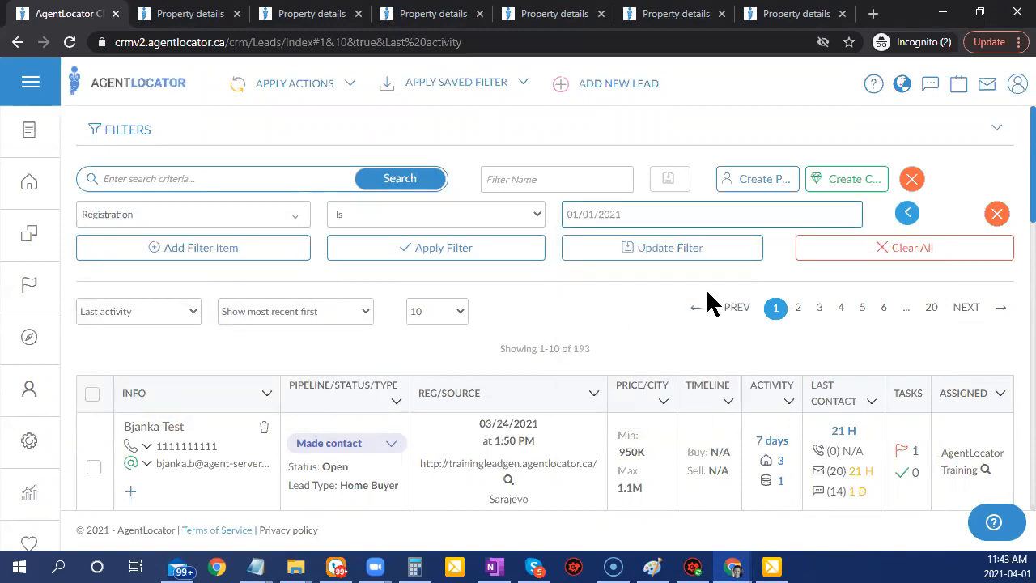
pyautogui.click(502, 251)
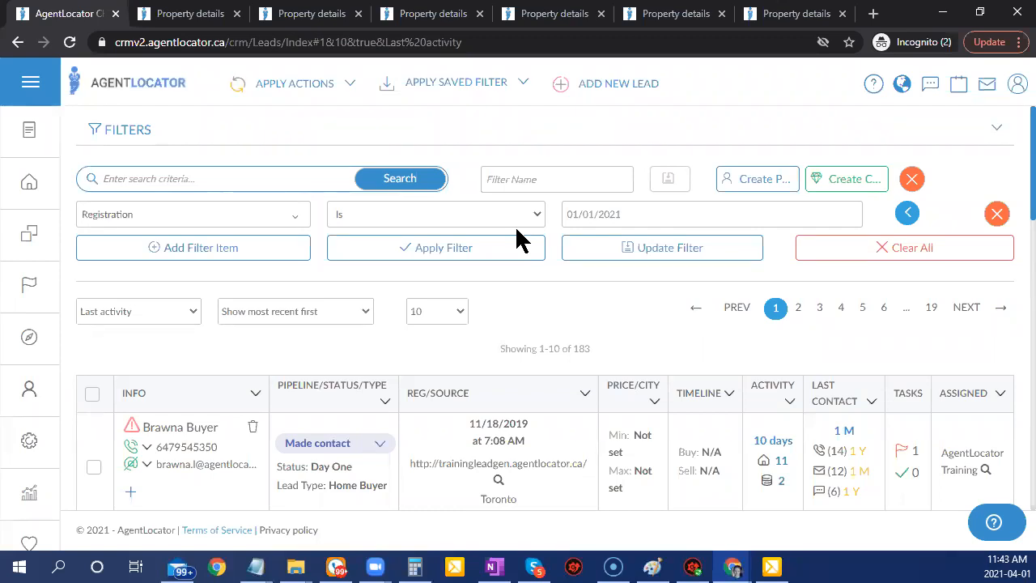
# Add a Pipeline filter for Not Set, New Lead and Tried to contact, and apply it.
pyautogui.click(248, 248)
pyautogui.click(250, 250)
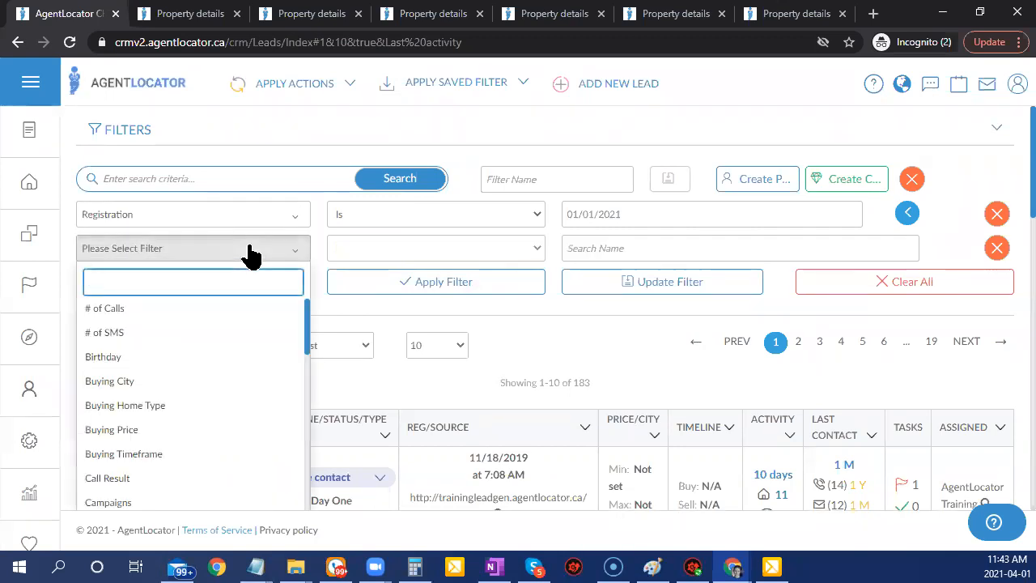
pyautogui.write('pip')
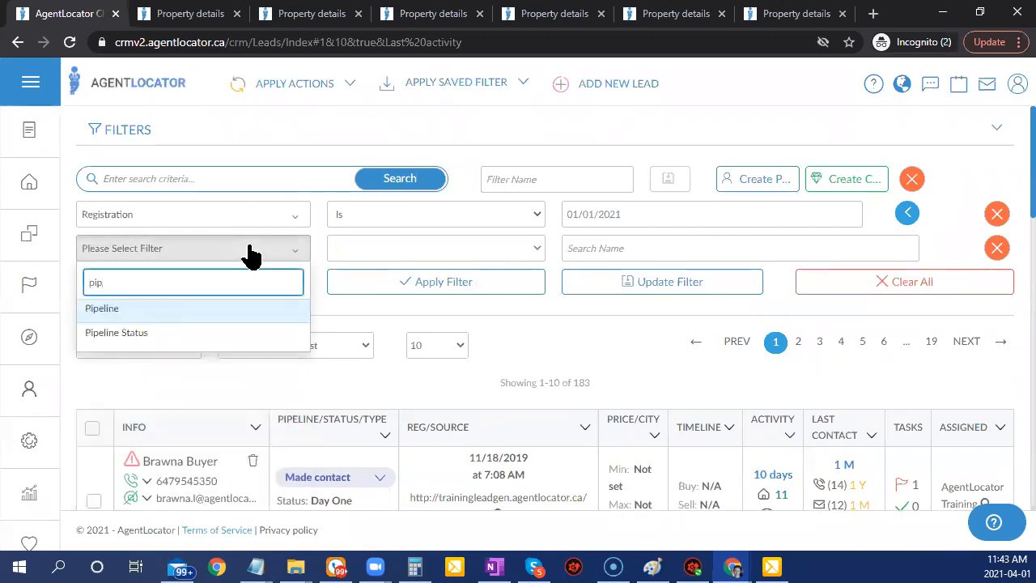
pyautogui.click(181, 313)
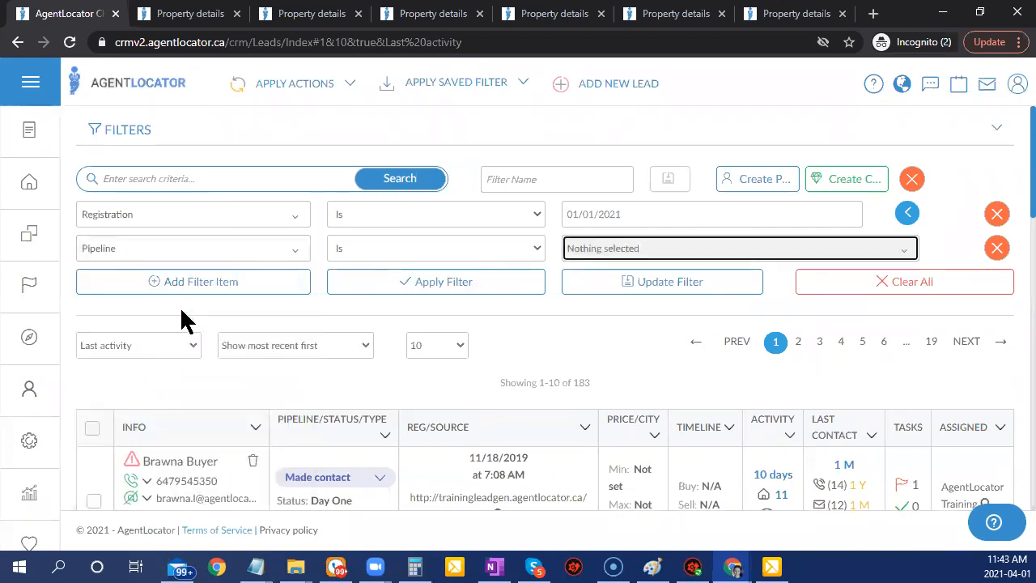
pyautogui.click(592, 251)
pyautogui.click(586, 308)
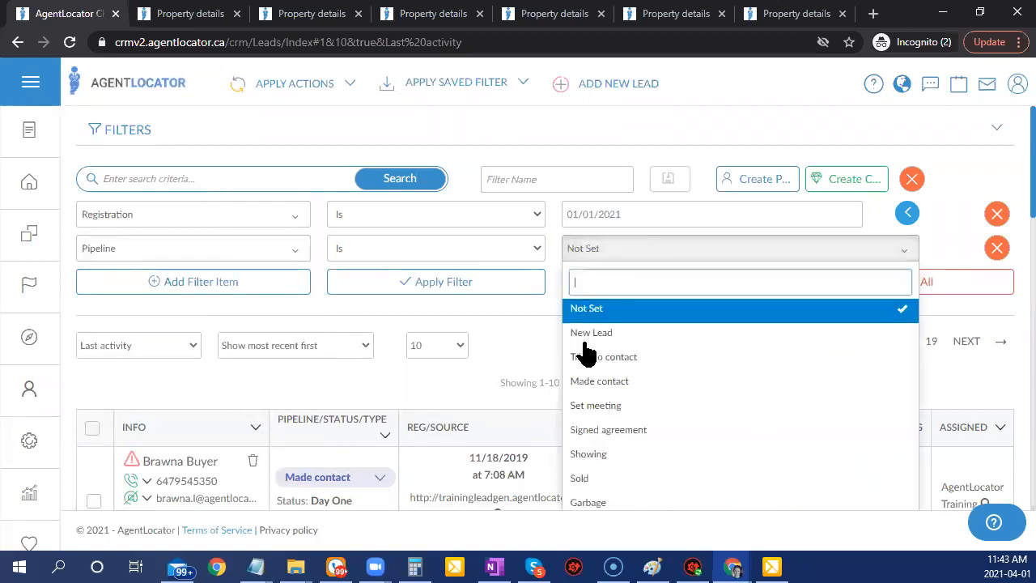
pyautogui.click(587, 332)
pyautogui.click(590, 357)
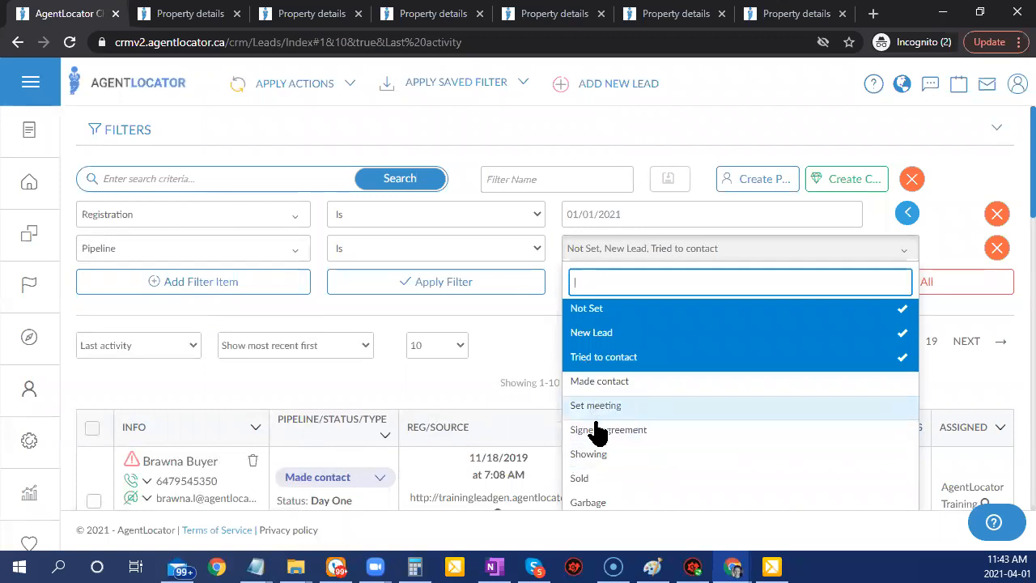
pyautogui.click(533, 312)
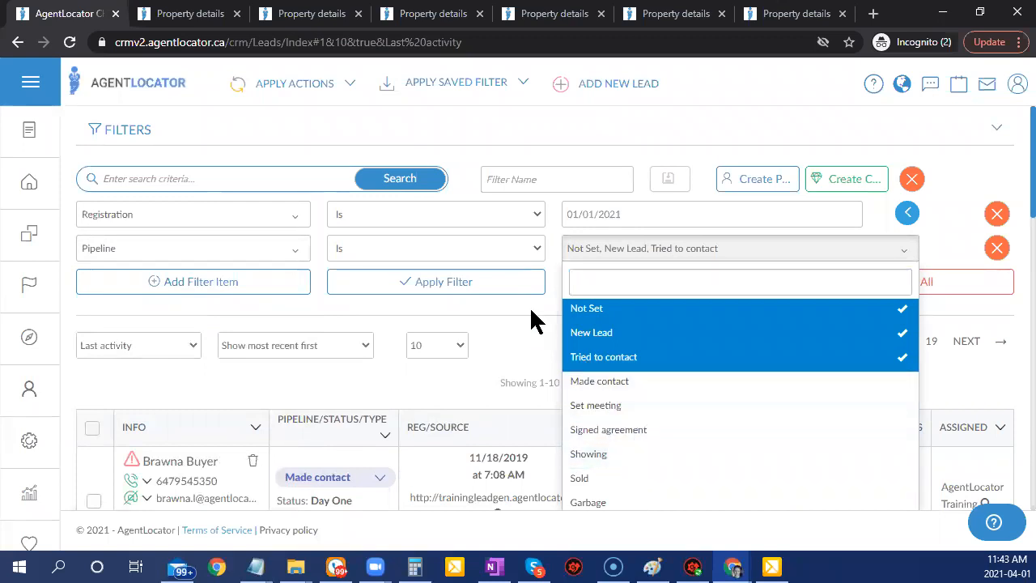
pyautogui.click(442, 283)
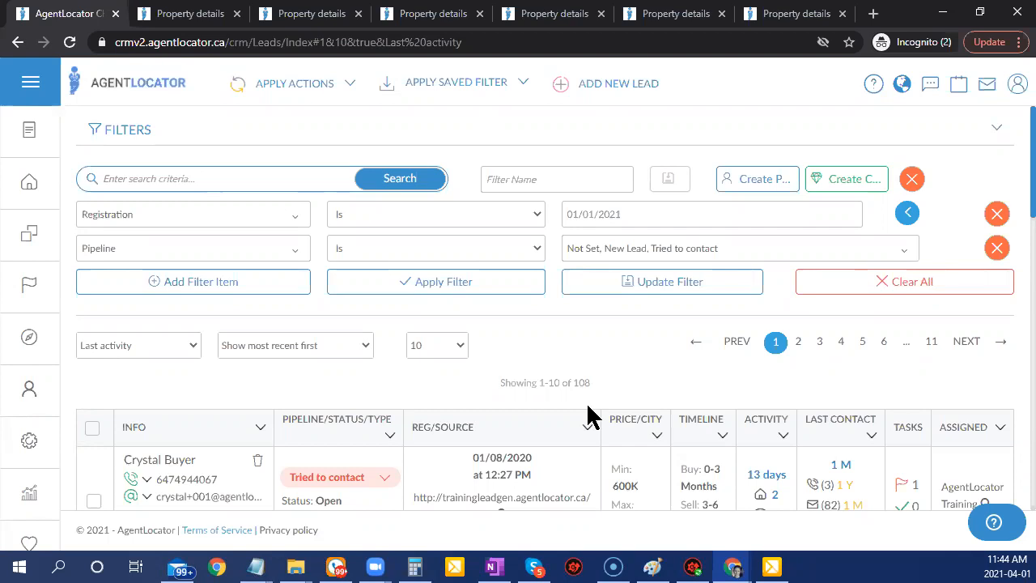
# Add a third filter row on the Last Activity field.
pyautogui.click(191, 285)
pyautogui.click(195, 285)
pyautogui.write('last')
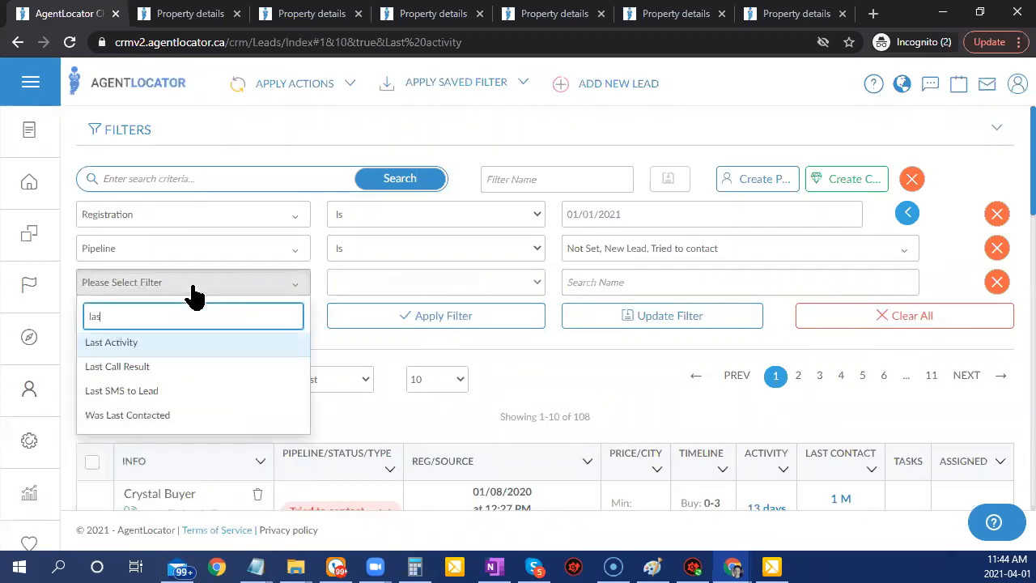
pyautogui.click(194, 343)
pyautogui.click(495, 288)
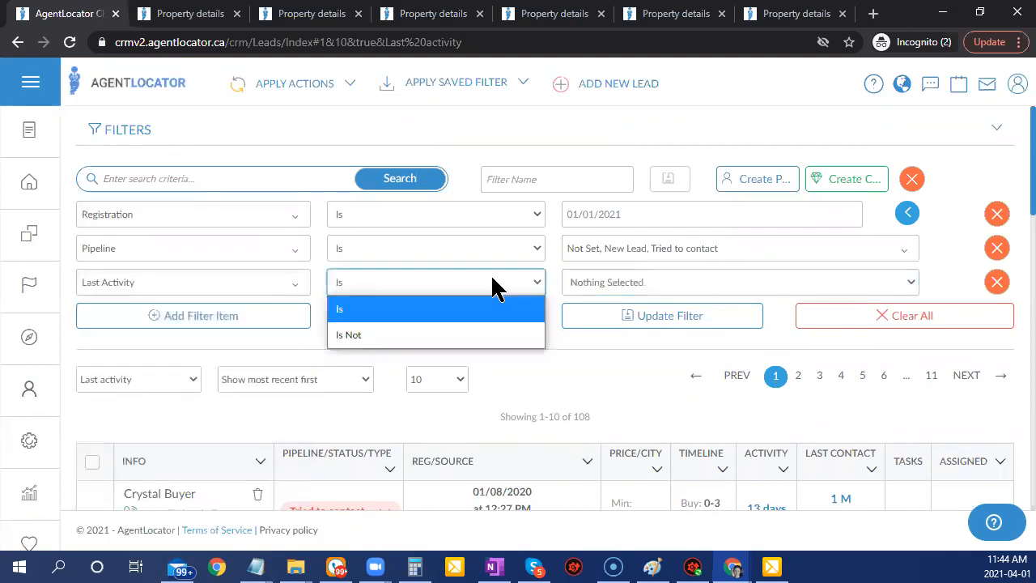
pyautogui.click(485, 293)
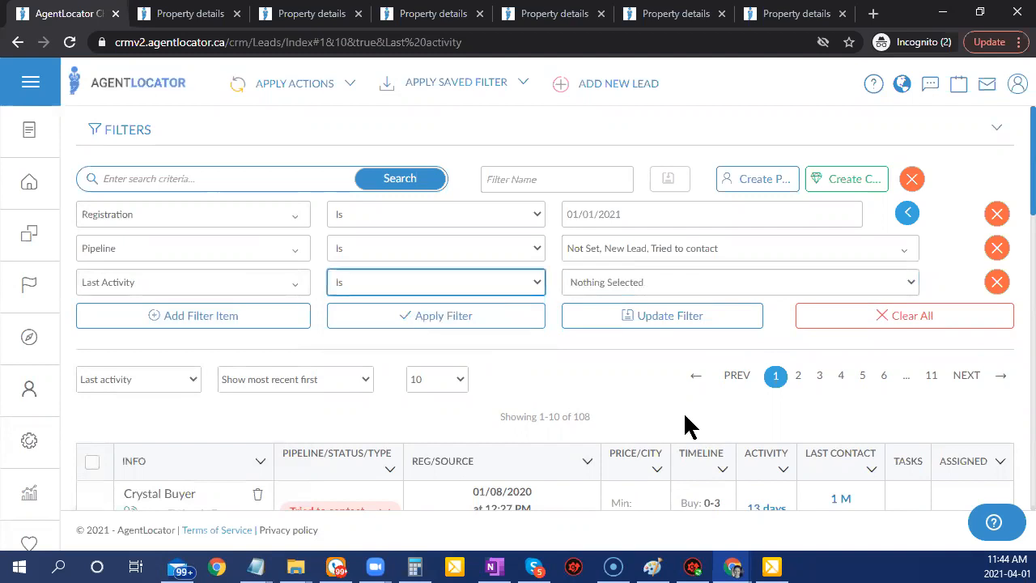
pyautogui.click(621, 287)
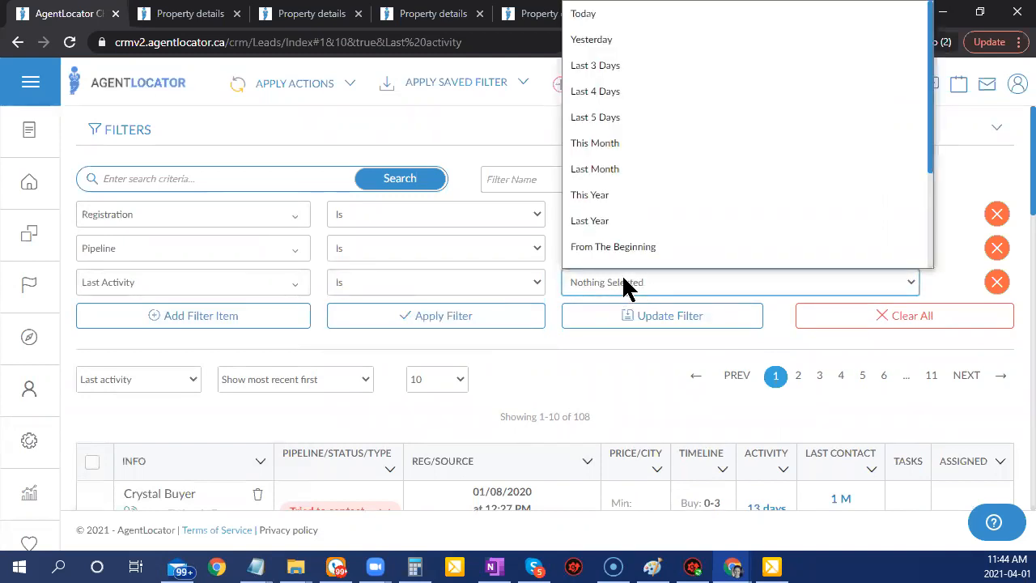
pyautogui.click(426, 288)
# Set Last Activity to Is Not, All Leads Within Last 45 Days, and apply, leaving 34 leads.
pyautogui.click(427, 289)
pyautogui.click(396, 340)
pyautogui.click(617, 291)
pyautogui.scroll(-3, 753, 255)
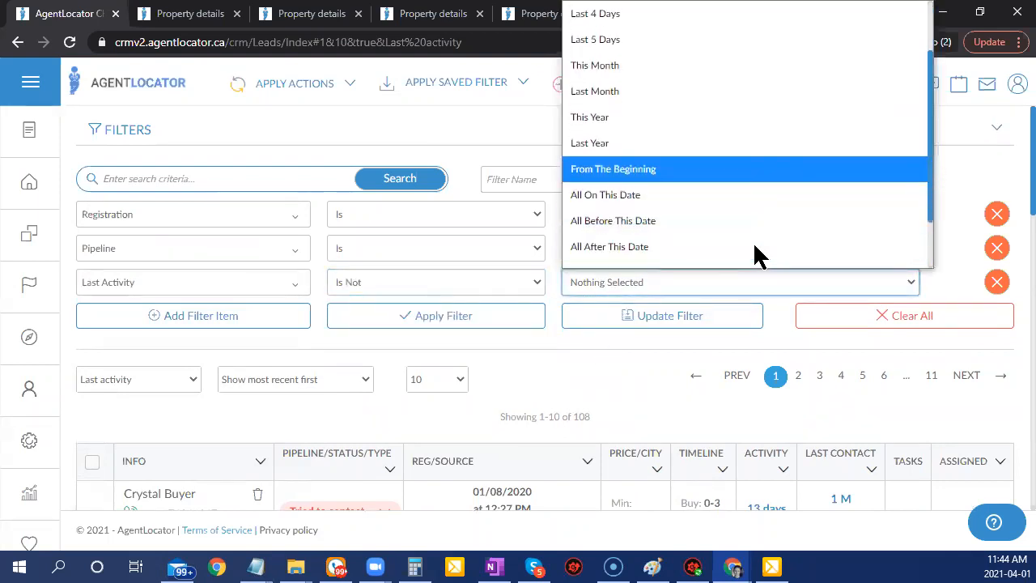
pyautogui.click(639, 230)
pyautogui.click(612, 283)
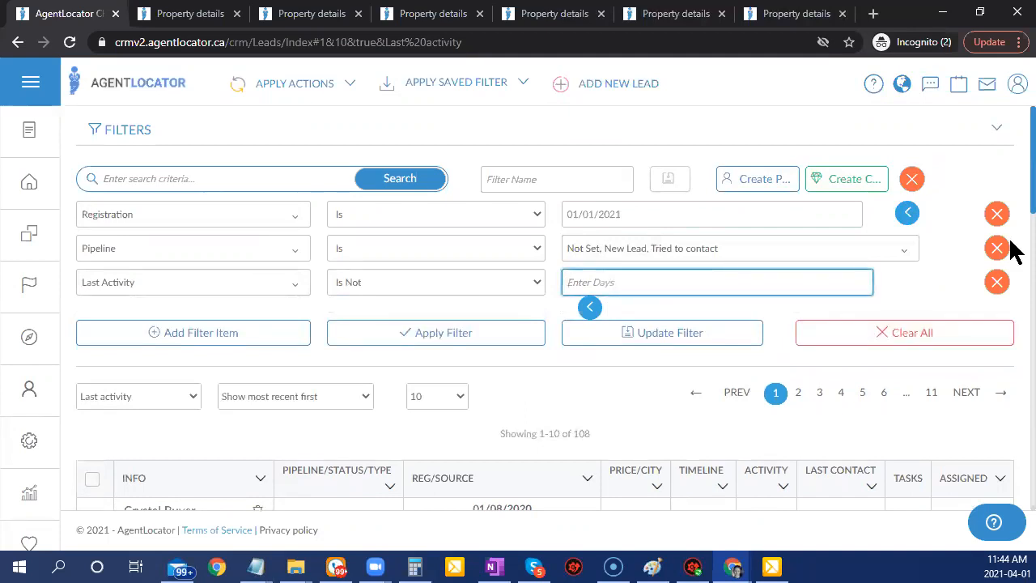
pyautogui.write('45')
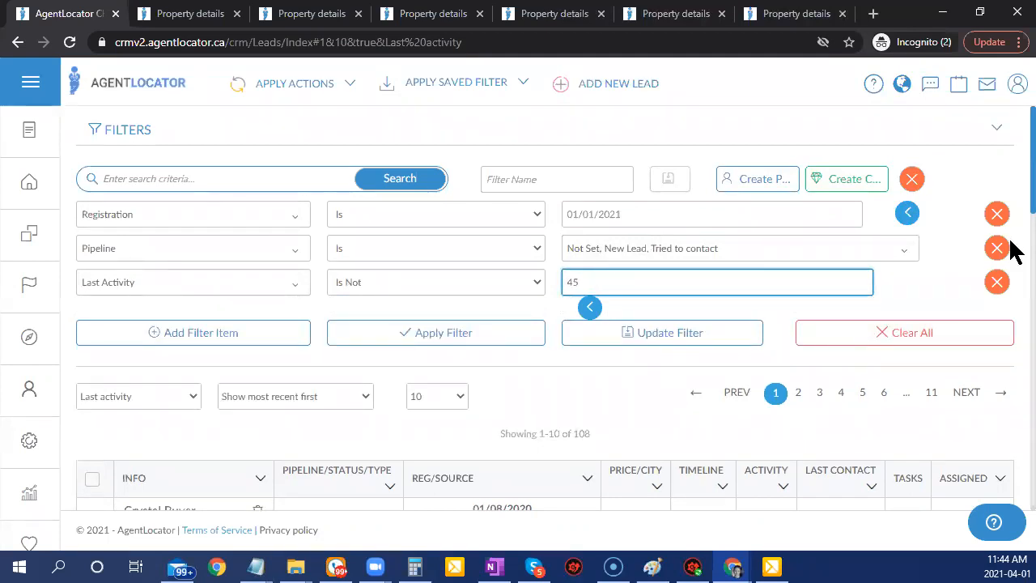
pyautogui.click(489, 342)
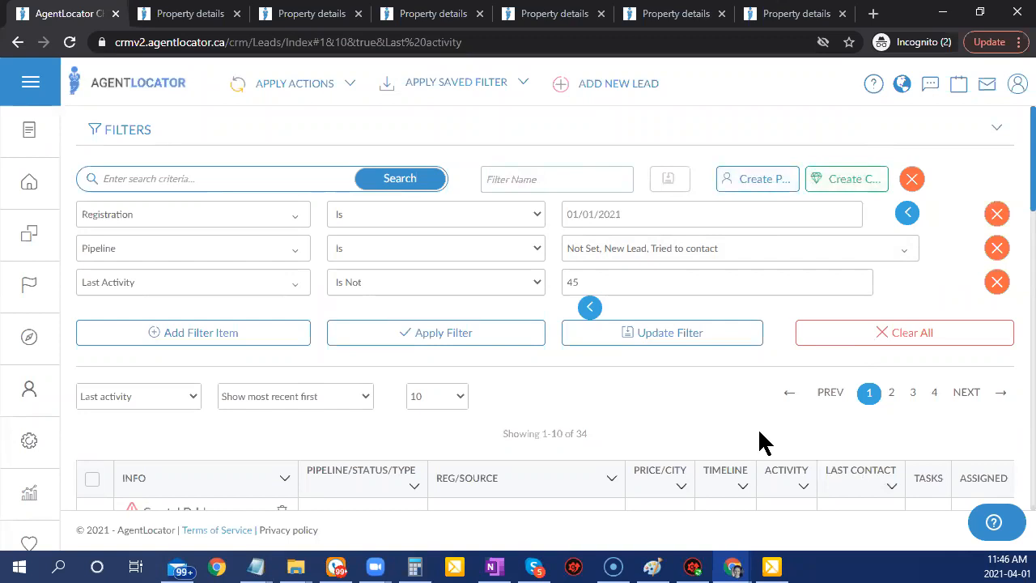
pyautogui.click(317, 85)
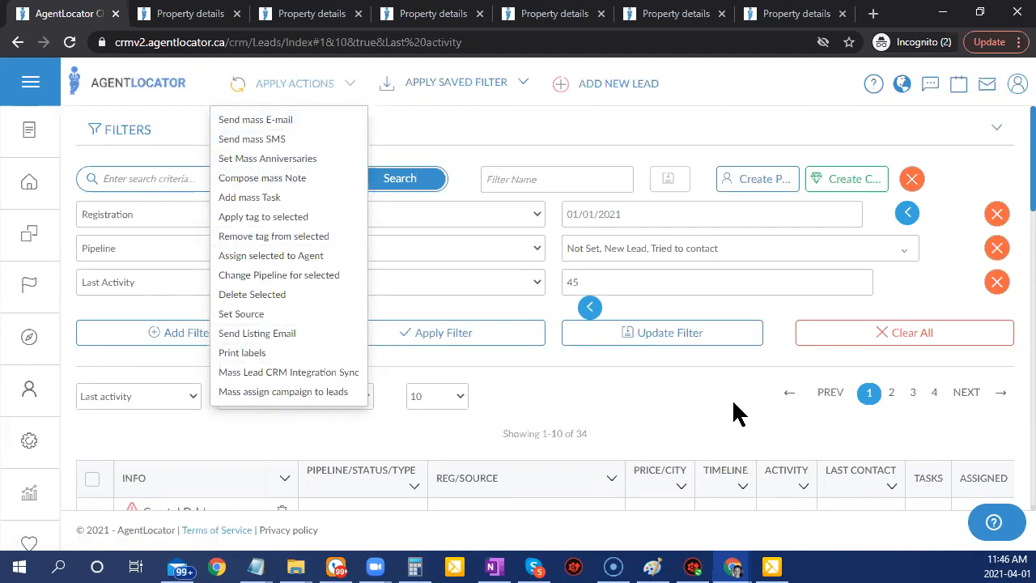
pyautogui.click(689, 412)
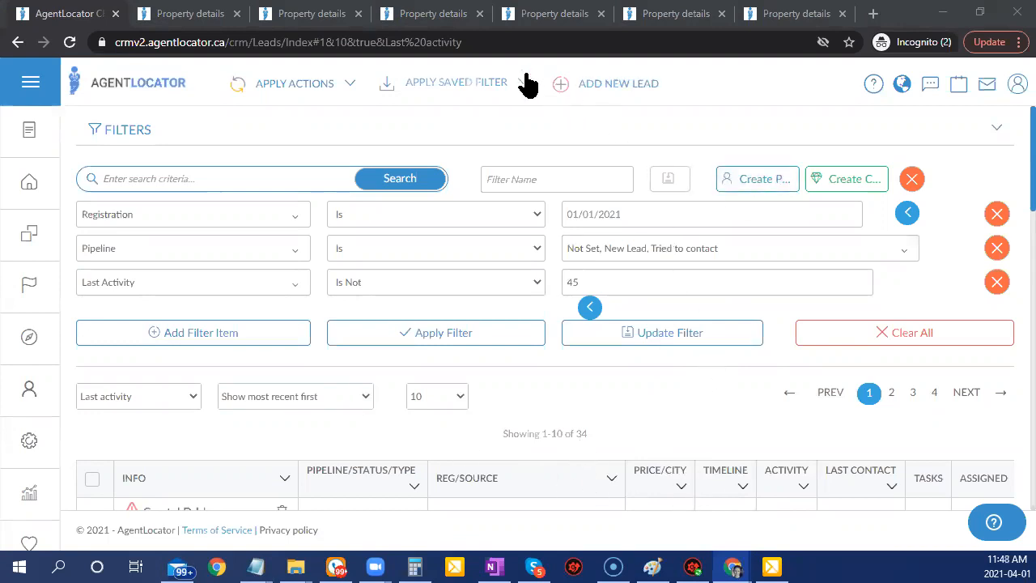
pyautogui.click(470, 98)
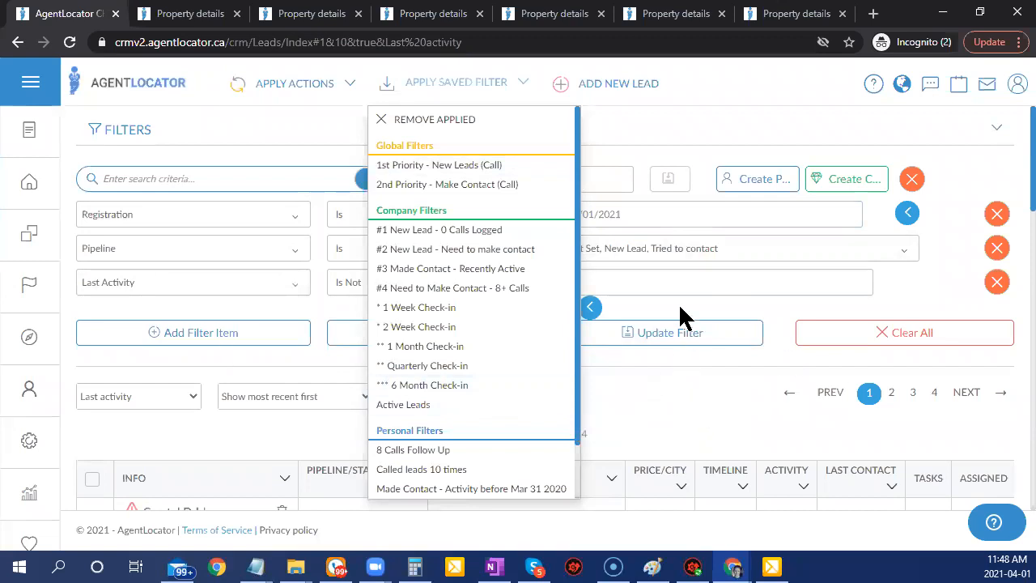
pyautogui.click(640, 406)
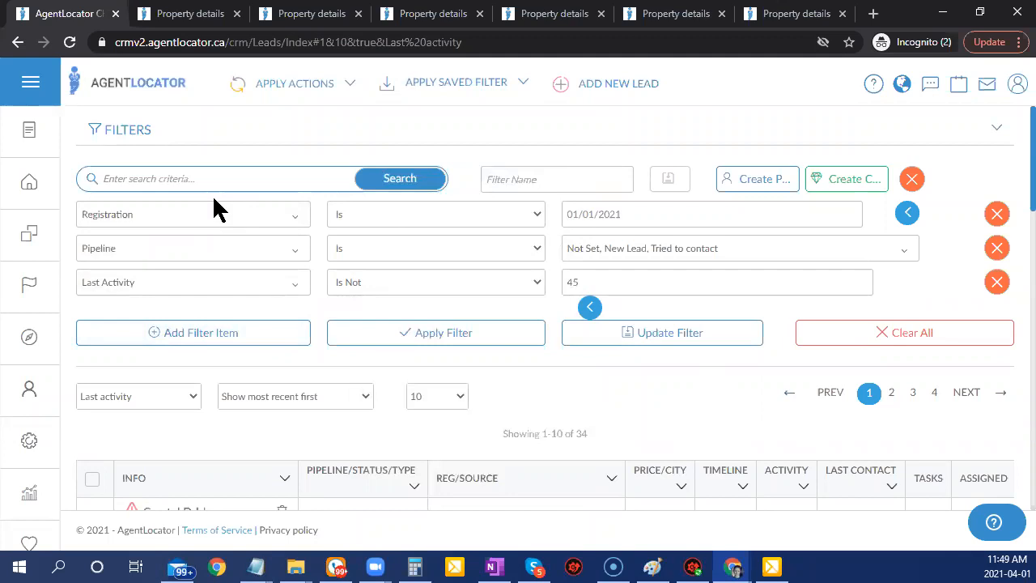
# Clear all filters and filter by Call Result Is In Called (No message left), giving 37 leads.
pyautogui.click(867, 340)
pyautogui.click(160, 218)
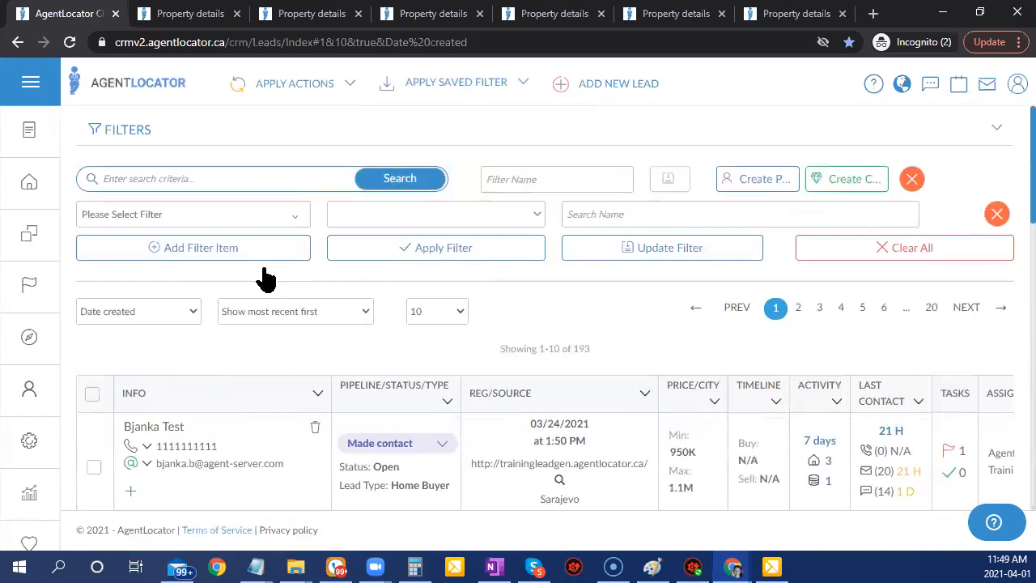
pyautogui.click(236, 217)
pyautogui.scroll(-3, 231, 380)
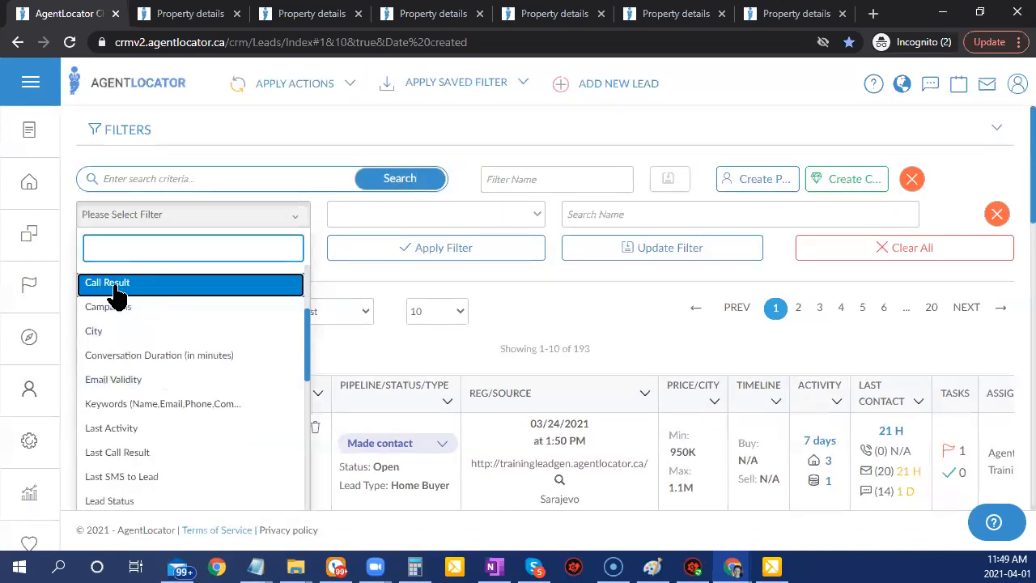
pyautogui.click(113, 284)
pyautogui.click(648, 217)
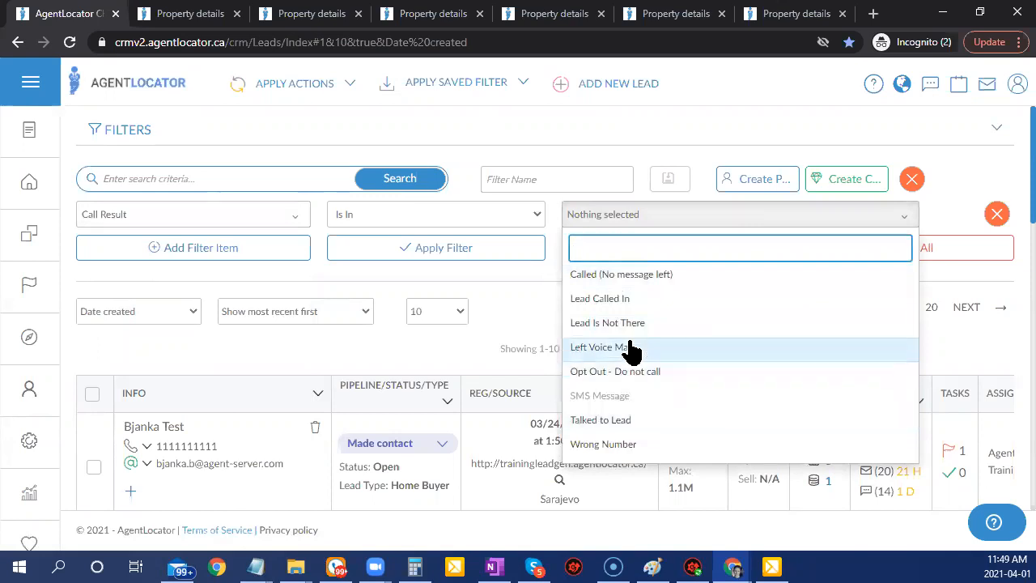
pyautogui.click(620, 275)
pyautogui.click(484, 280)
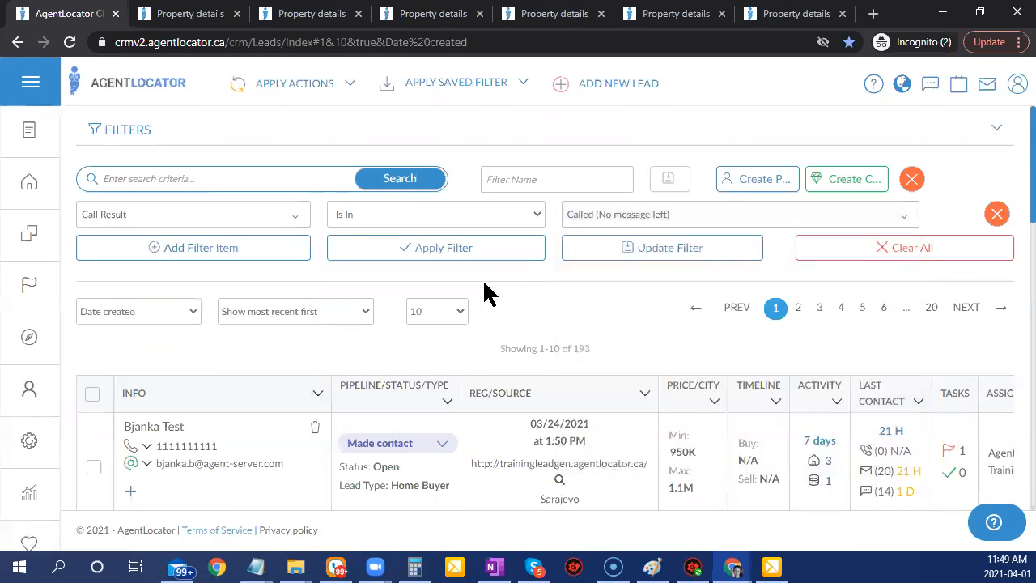
pyautogui.click(487, 256)
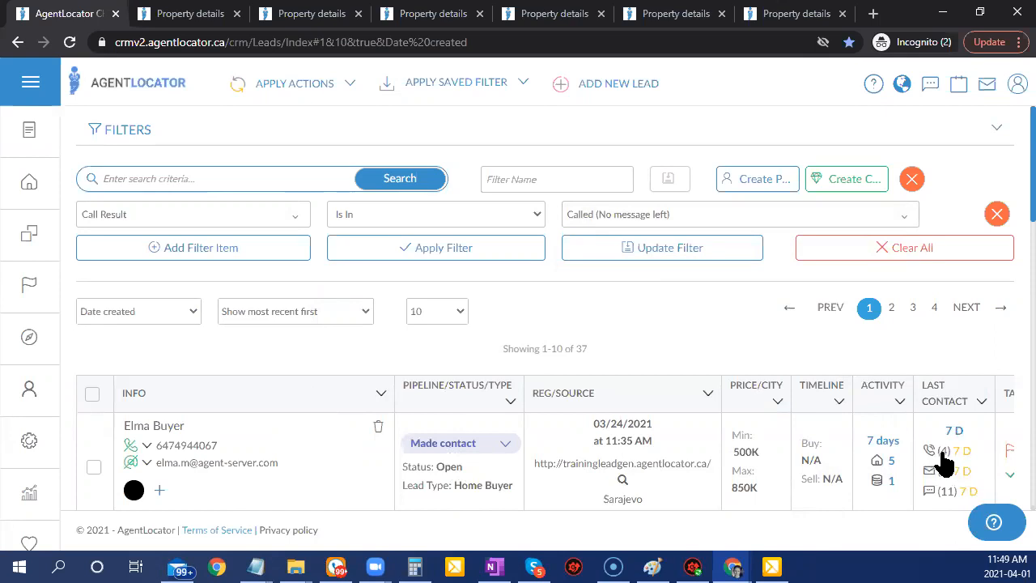
pyautogui.moveTo(944, 458)
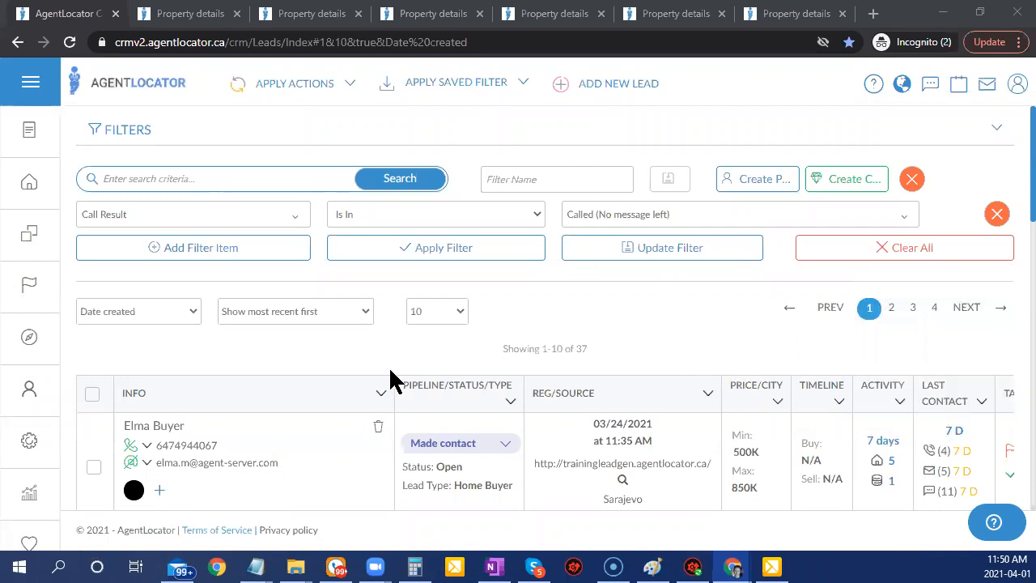
pyautogui.scroll(-3, 385, 384)
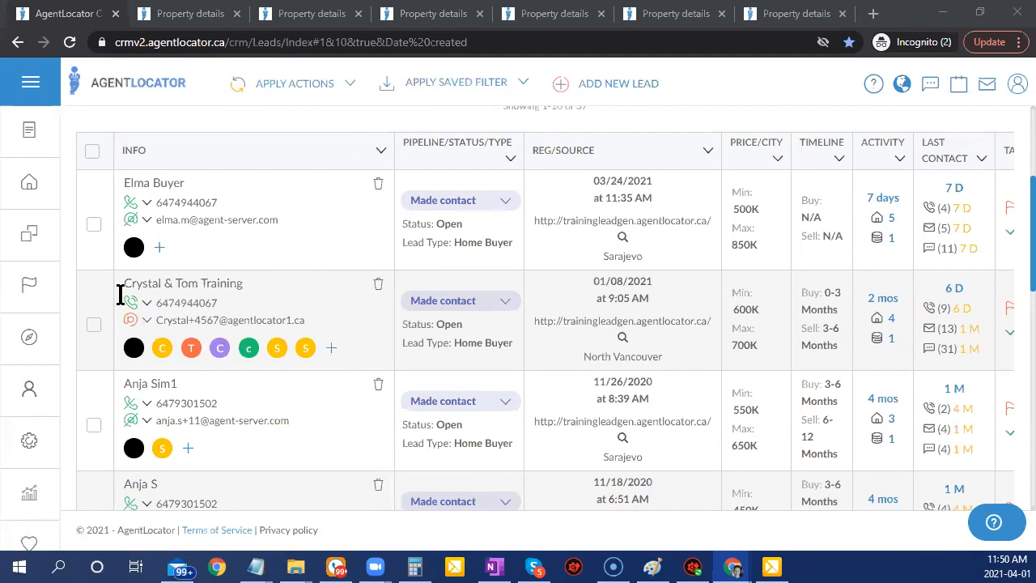
# Select the first lead in the results and start a Send Listing Email for it.
pyautogui.click(93, 226)
pyautogui.click(344, 95)
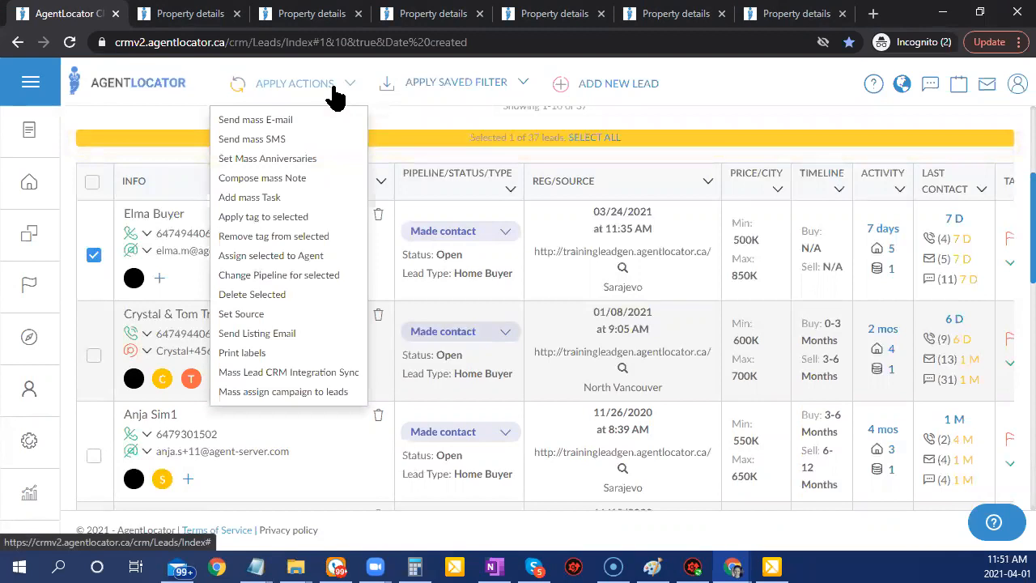
pyautogui.click(241, 336)
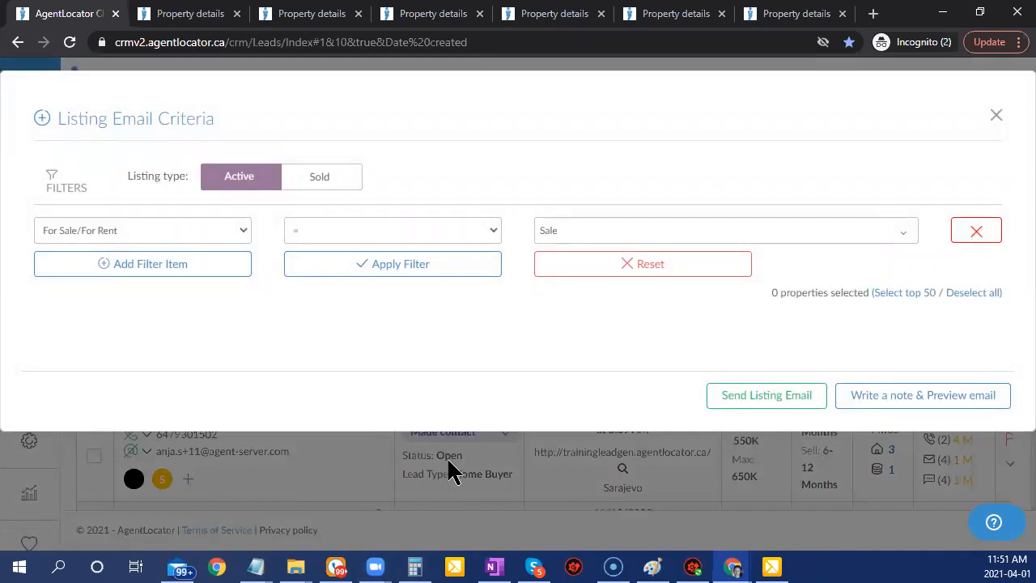
pyautogui.click(583, 231)
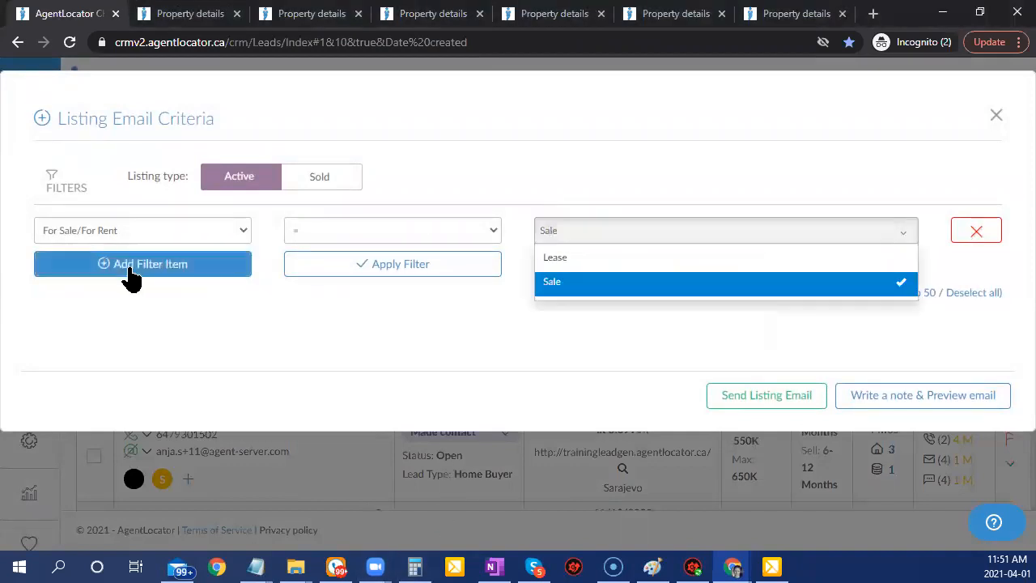
pyautogui.click(131, 269)
pyautogui.click(130, 266)
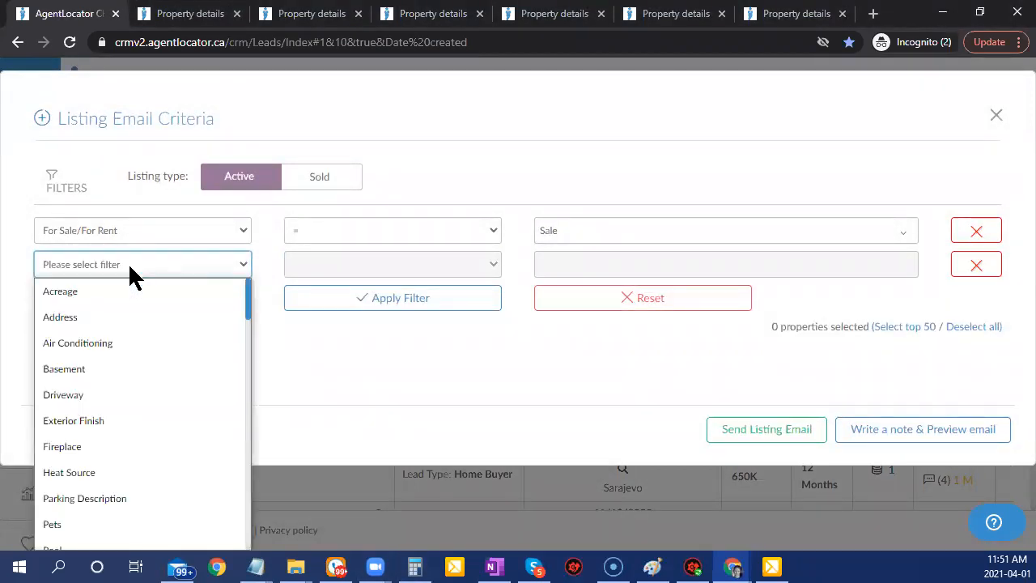
pyautogui.write('mls')
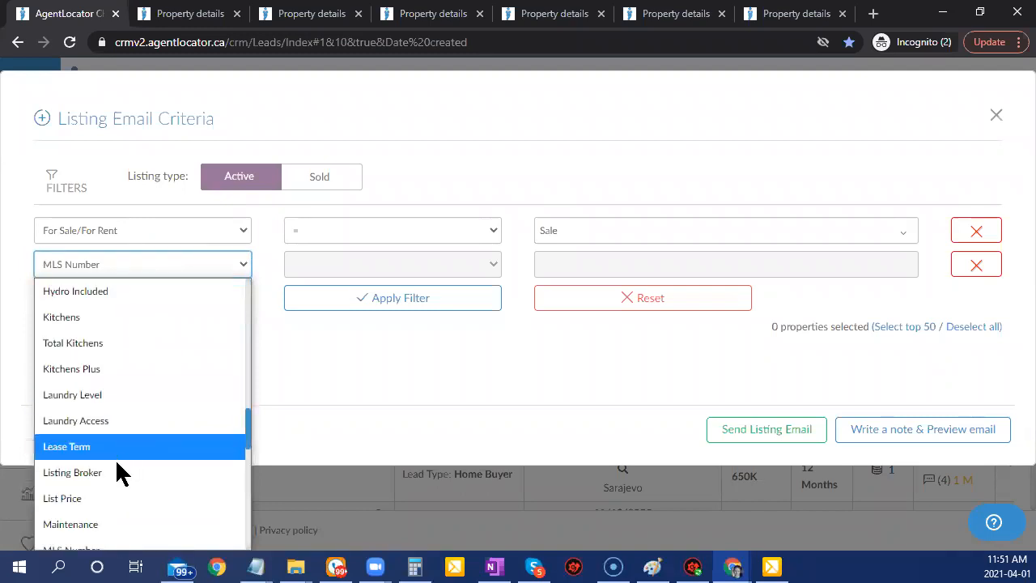
pyautogui.click(108, 539)
pyautogui.click(615, 264)
pyautogui.write('C5165875')
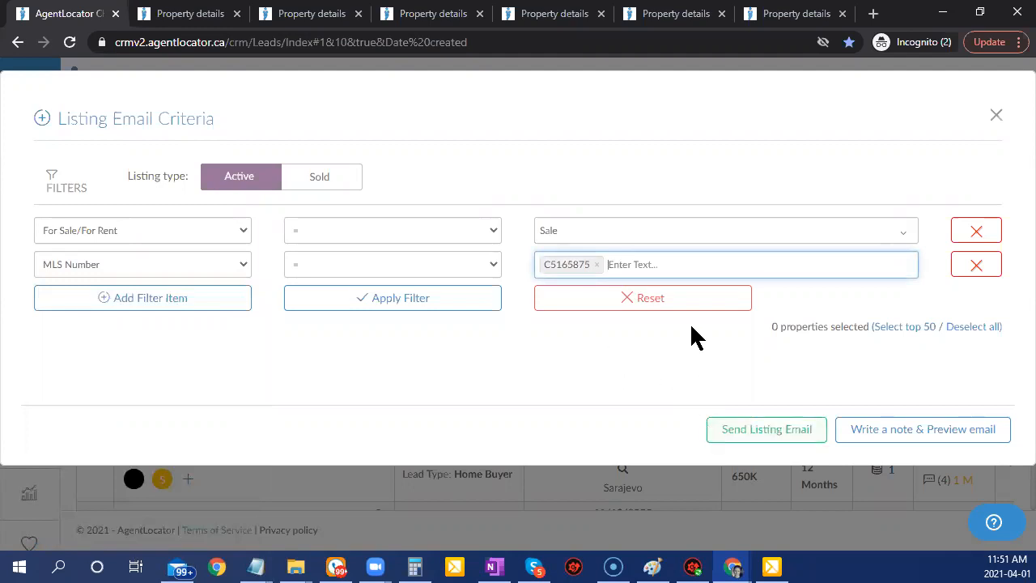
pyautogui.click(371, 306)
pyautogui.scroll(-4, 508, 387)
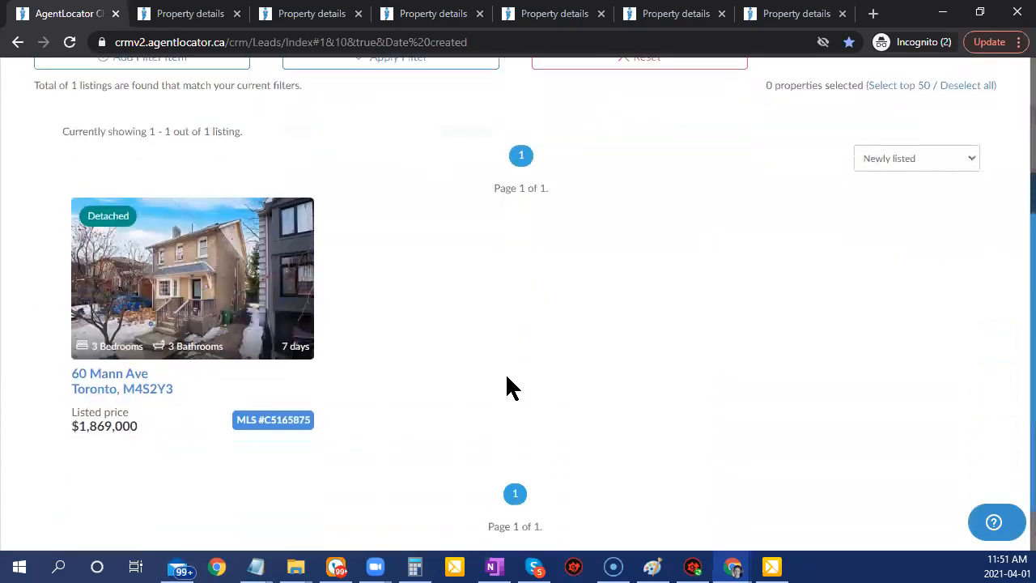
pyautogui.click(915, 524)
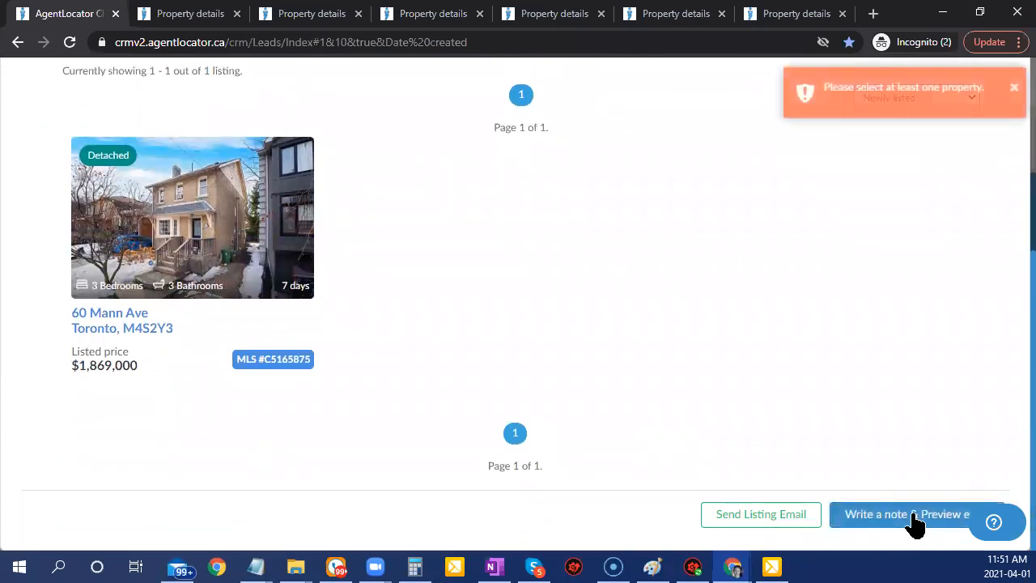
pyautogui.click(912, 526)
pyautogui.click(904, 526)
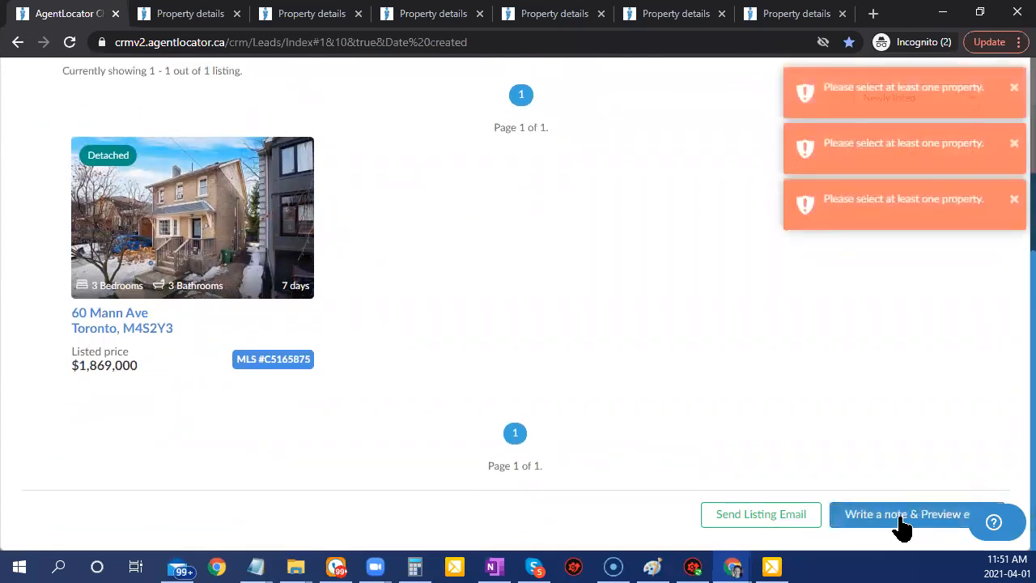
pyautogui.click(142, 226)
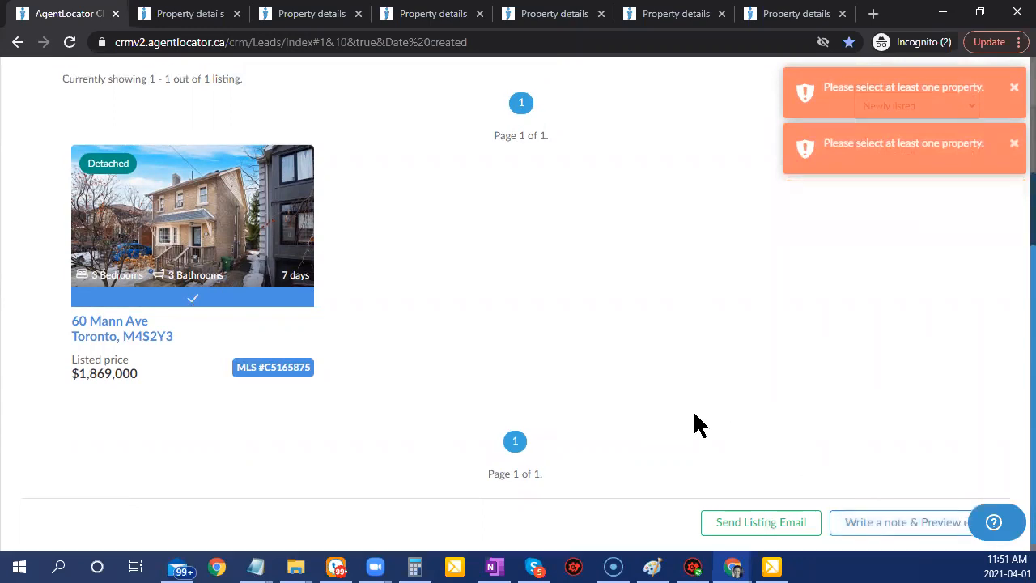
pyautogui.scroll(3, 647, 405)
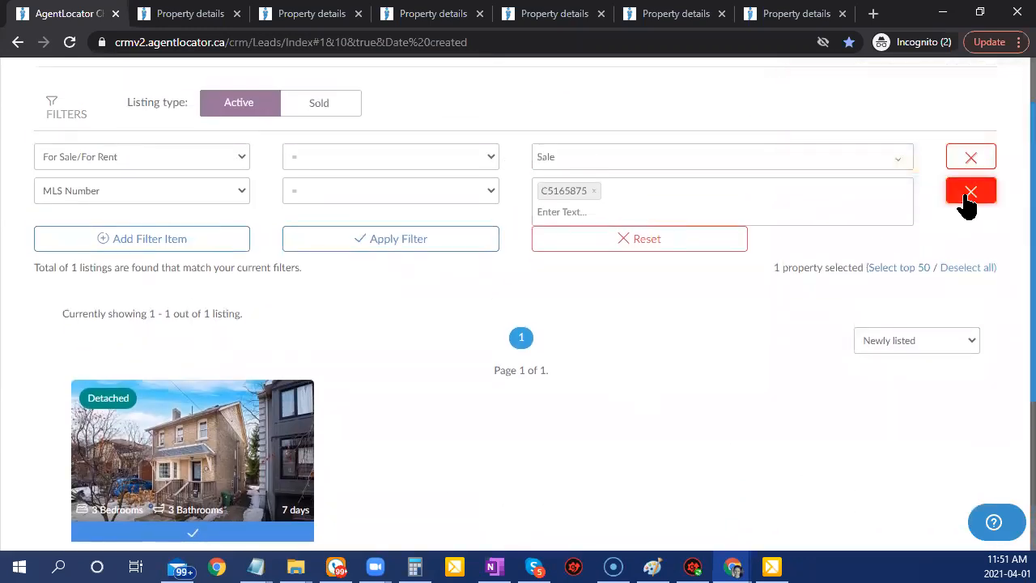
pyautogui.click(971, 191)
# Reapply the filters and select listings E5176796, X5176780, W5176792 and E5176857.
pyautogui.click(383, 193)
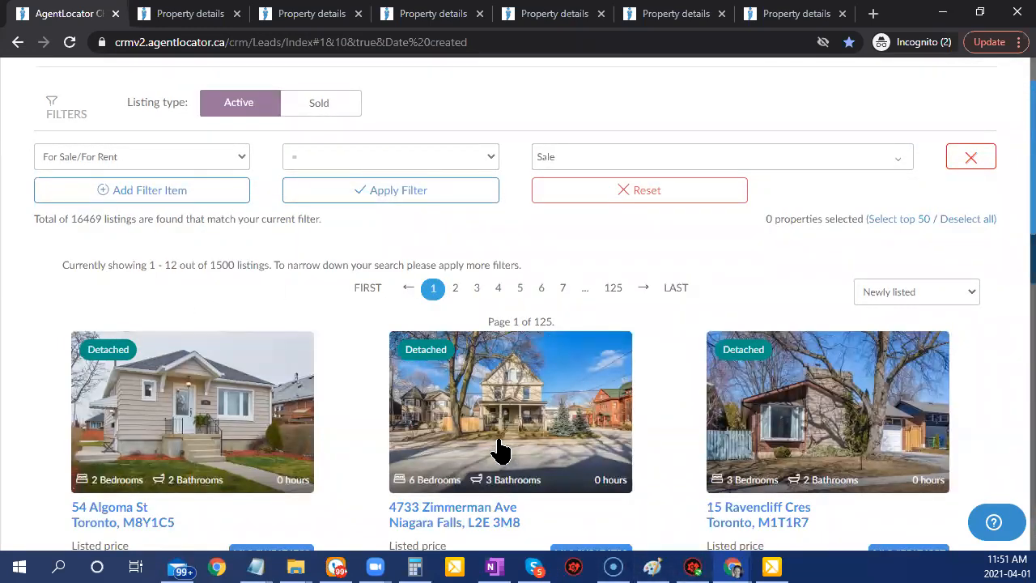
pyautogui.scroll(-3, 694, 473)
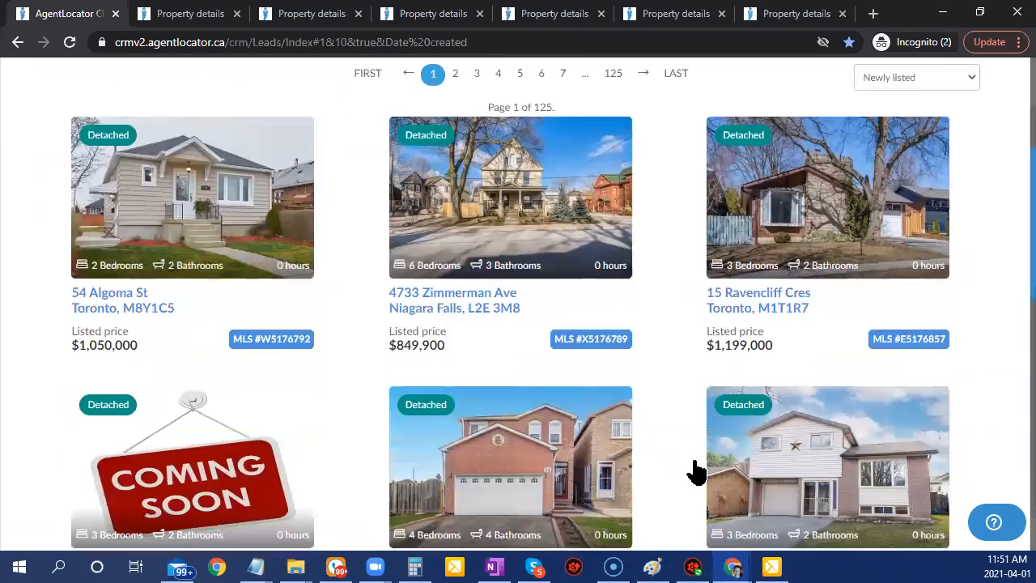
pyautogui.scroll(-9, 1012, 350)
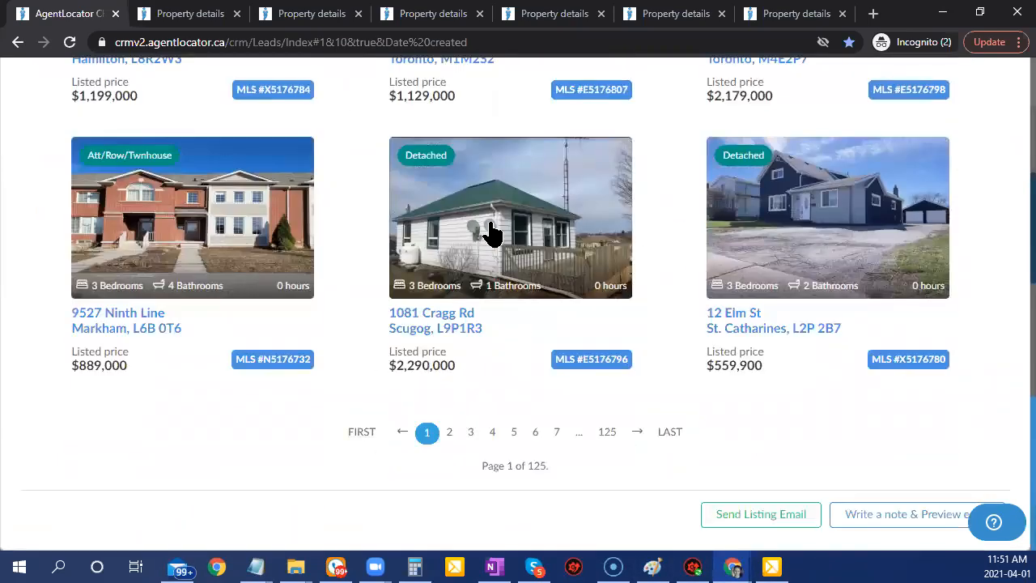
pyautogui.click(508, 291)
pyautogui.click(819, 273)
pyautogui.scroll(10, 1011, 340)
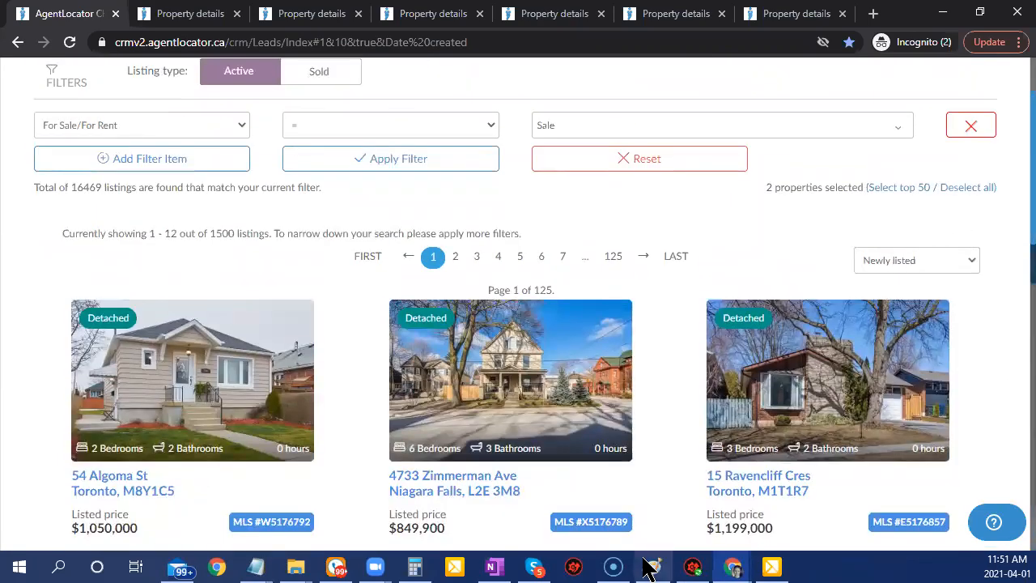
pyautogui.click(248, 395)
pyautogui.click(765, 397)
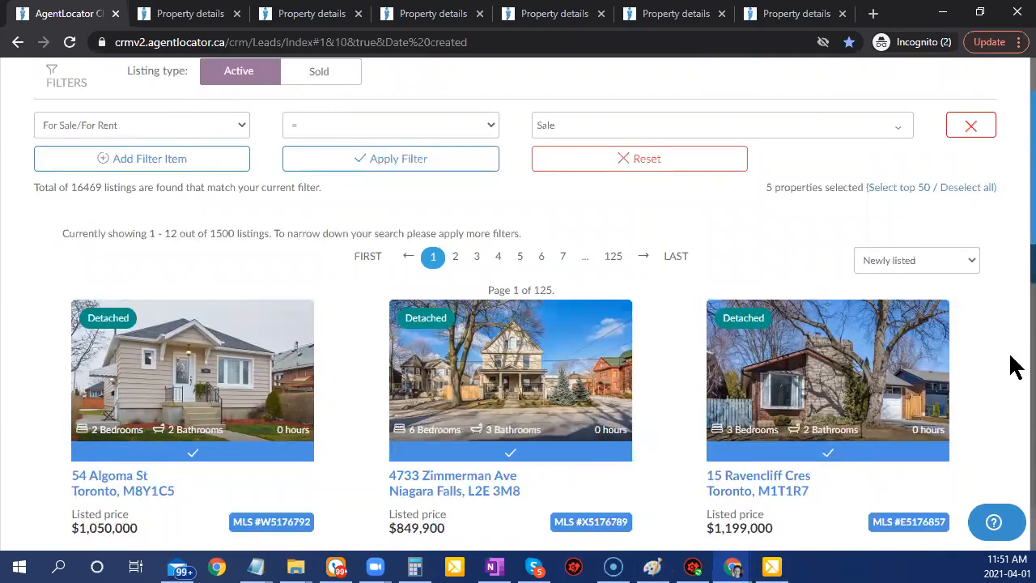
# Deselect listing X5176780 and close the listing email criteria window.
pyautogui.scroll(-5, 920, 359)
pyautogui.scroll(-7, 867, 300)
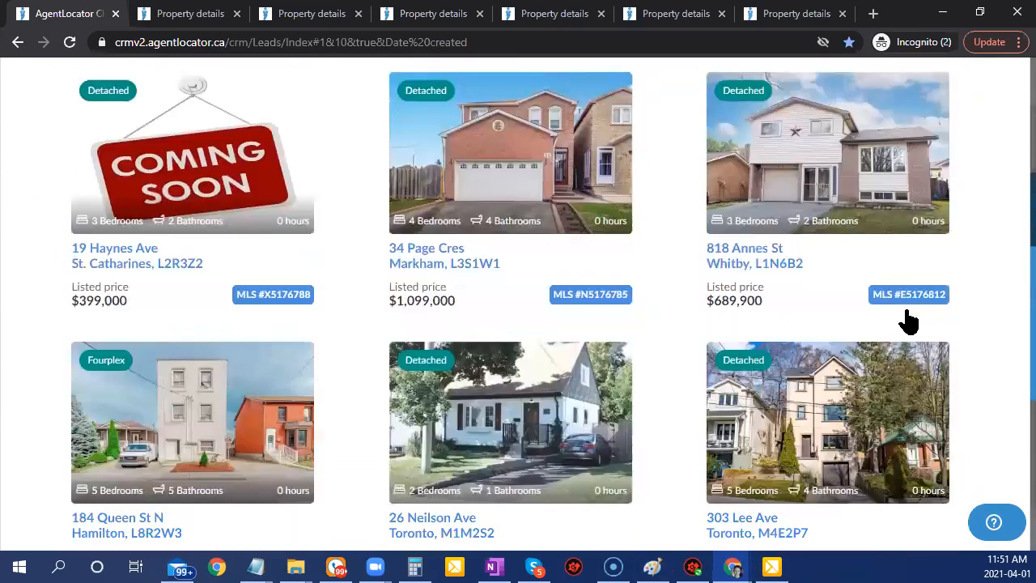
pyautogui.moveTo(831, 297); pyautogui.dragTo(833, 313)
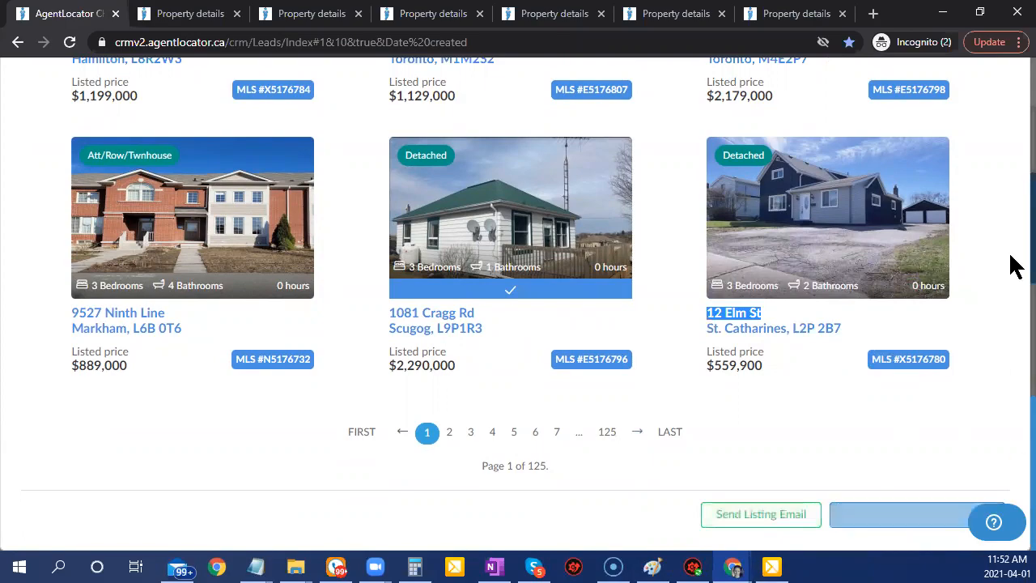
pyautogui.scroll(4, 944, 336)
pyautogui.scroll(8, 942, 285)
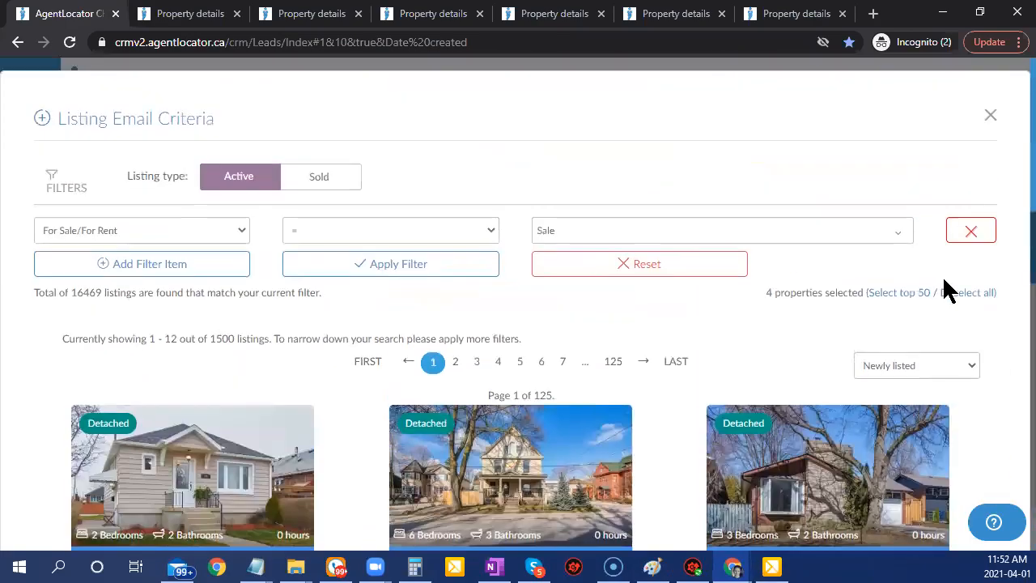
pyautogui.click(991, 120)
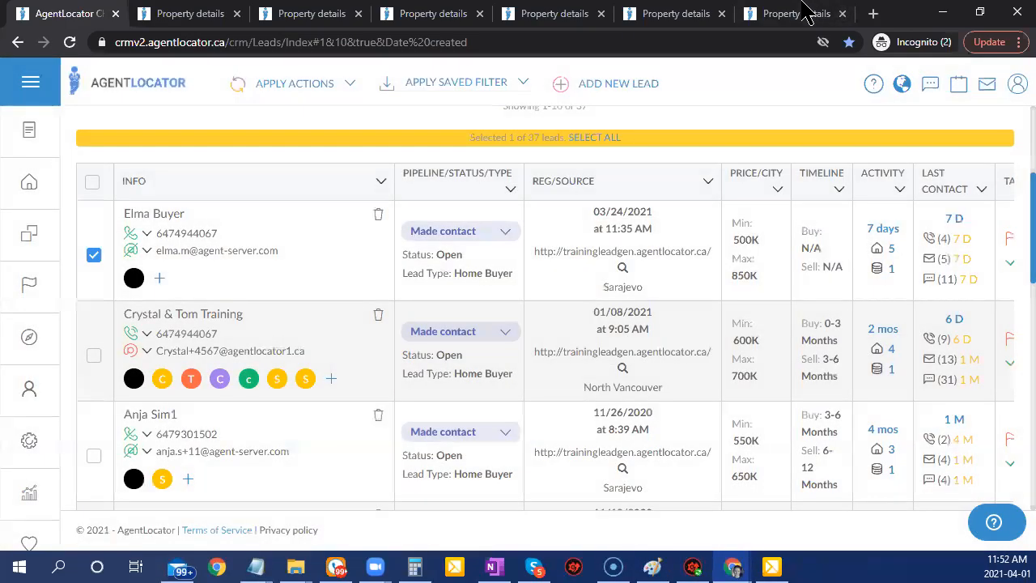
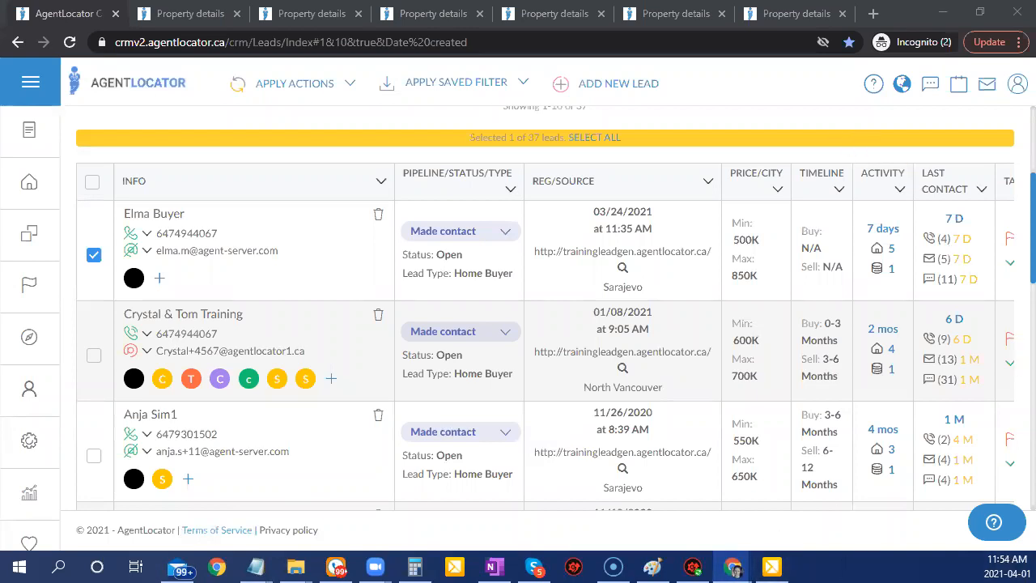
# Open the account section's options in the CRM, then close them again.
pyautogui.click(35, 405)
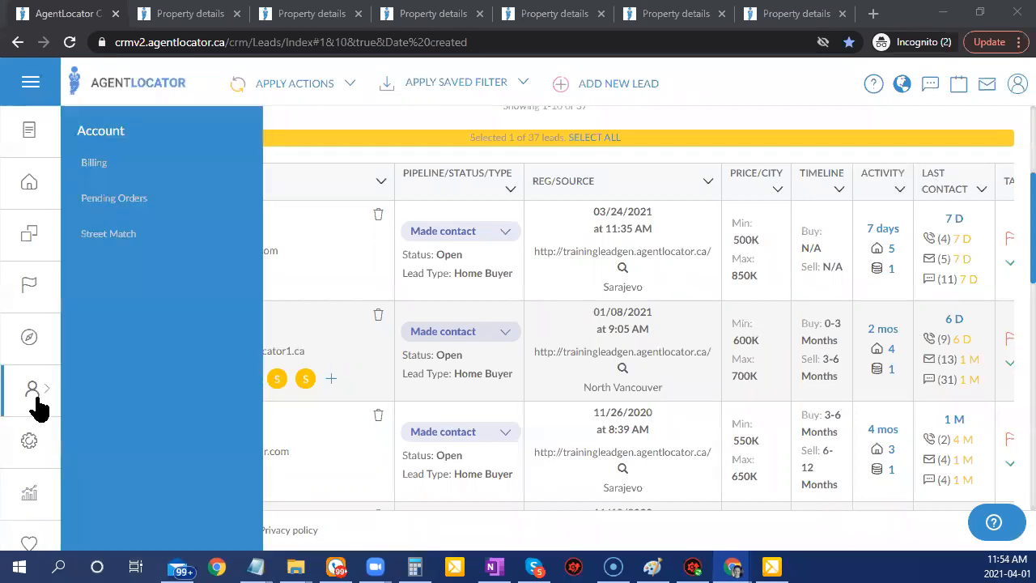
pyautogui.click(364, 527)
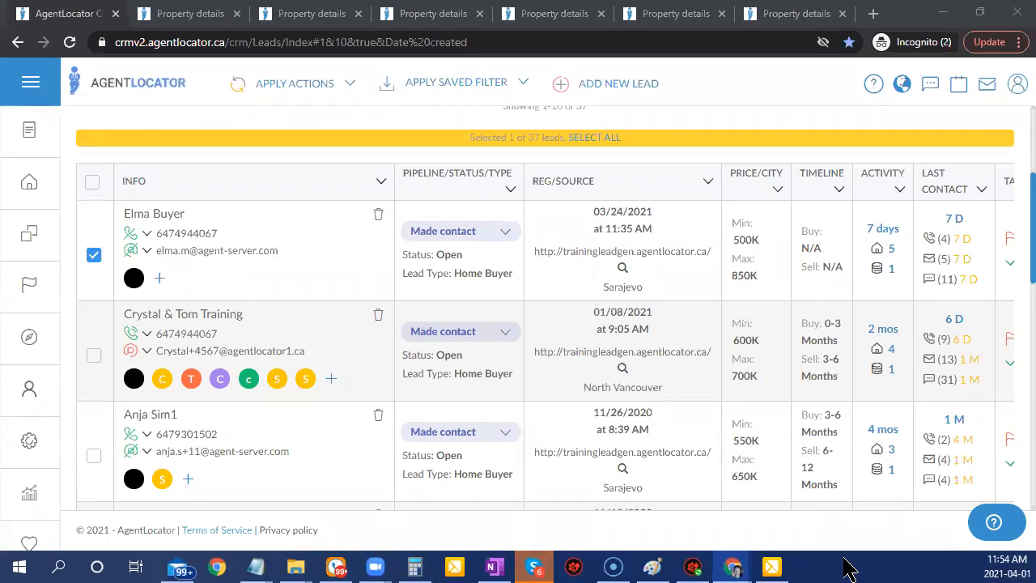
pyautogui.moveTo(654, 566)
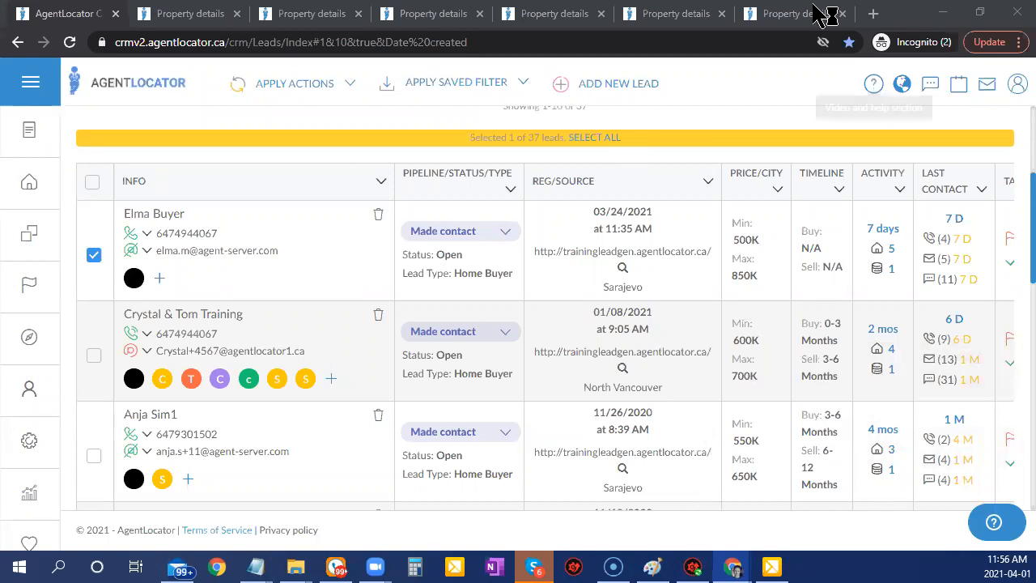
# Open Task Manager, shift it left, and go through Performance and App history to the Startup list.
pyautogui.hotkey('ctrl', 'shift', 'Escape')
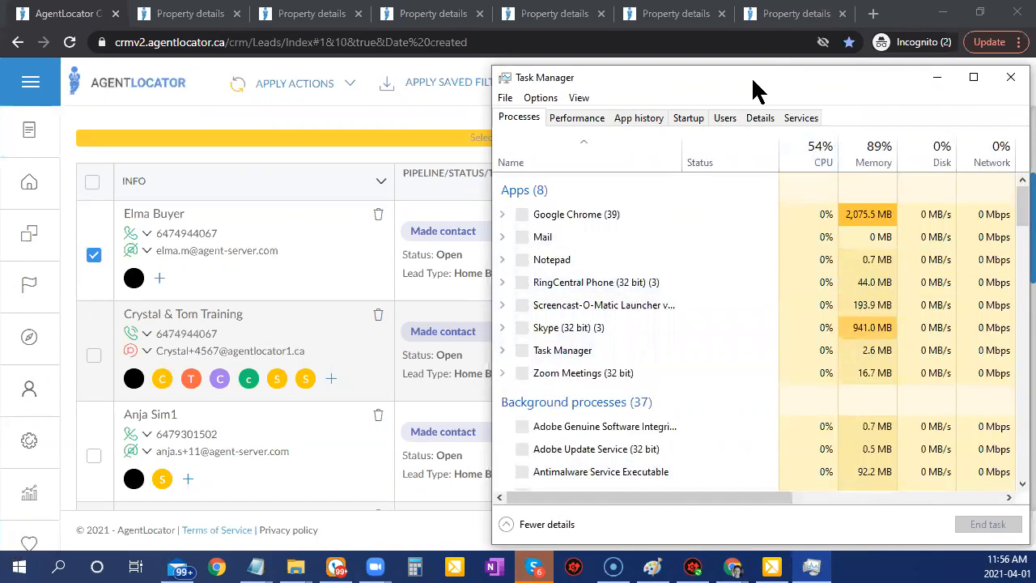
pyautogui.moveTo(753, 89); pyautogui.dragTo(580, 87)
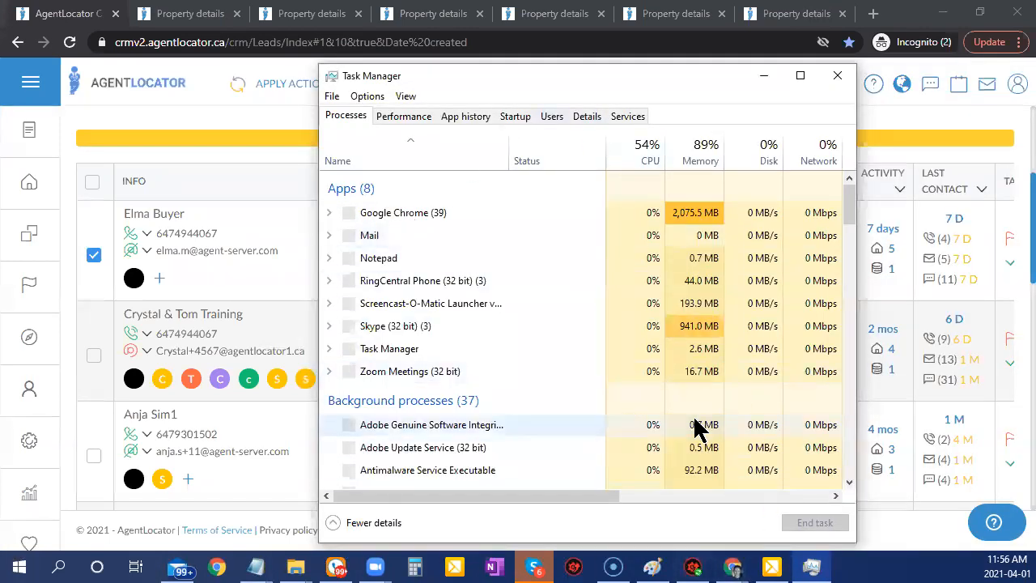
pyautogui.click(404, 118)
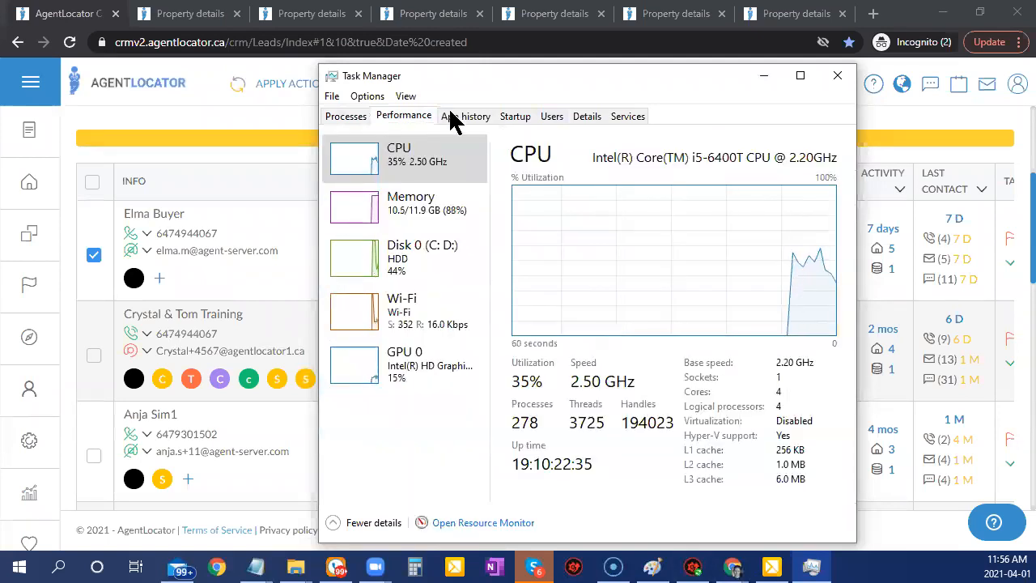
pyautogui.click(455, 118)
pyautogui.click(513, 119)
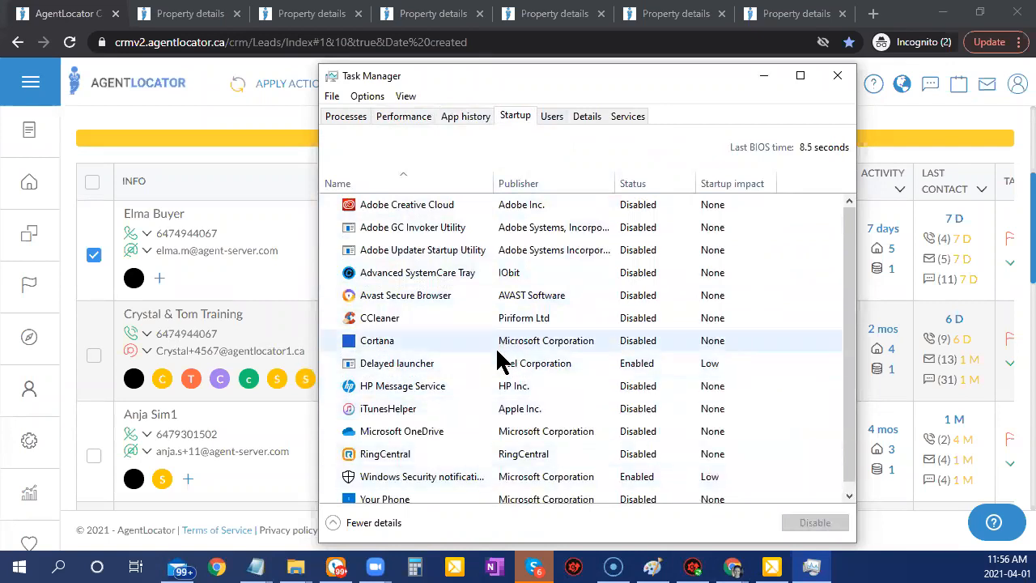
pyautogui.scroll(-1, 641, 411)
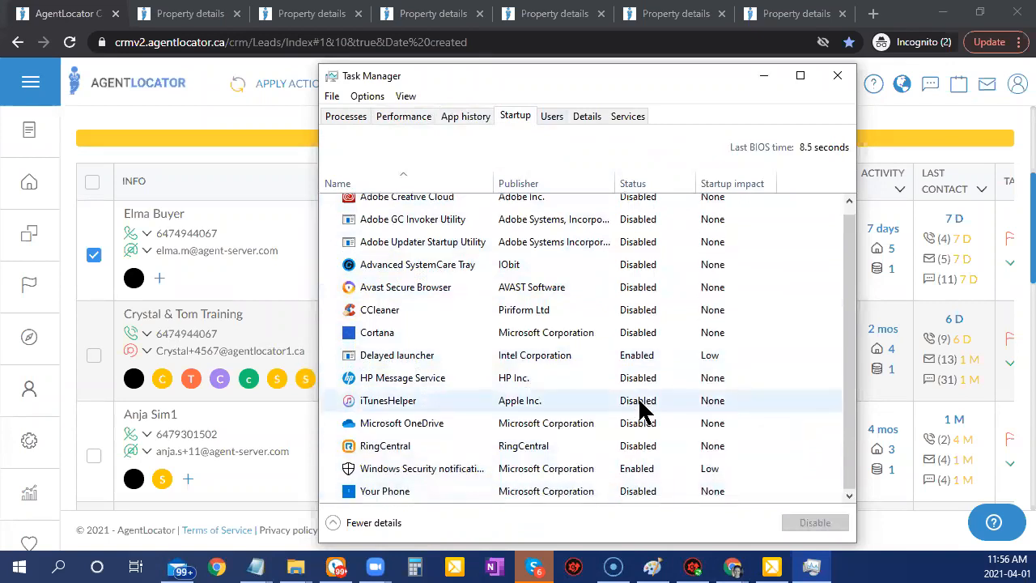
# End the Driver Booster (32 bit) background process from the Processes list.
pyautogui.click(346, 117)
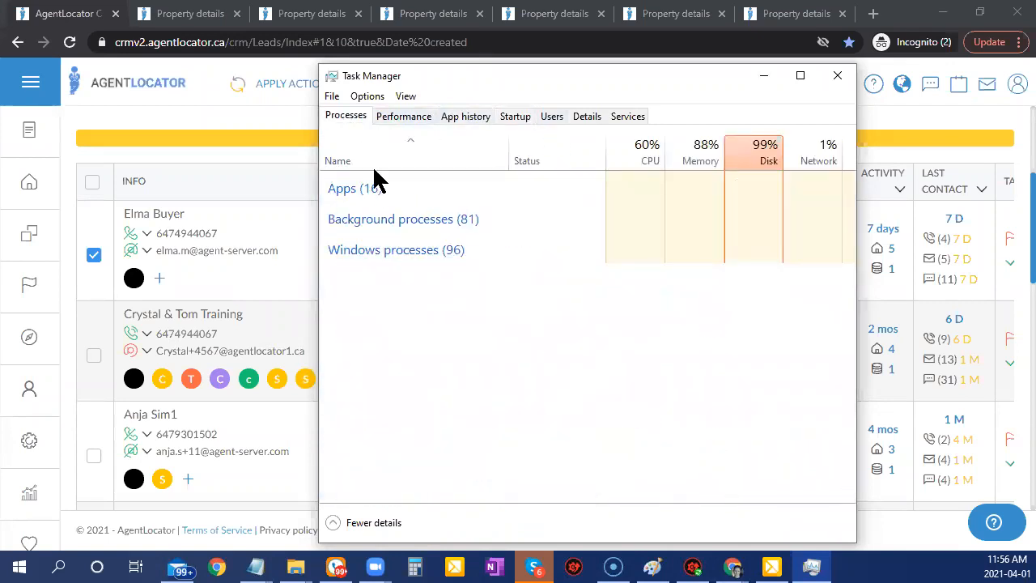
pyautogui.scroll(-4, 523, 377)
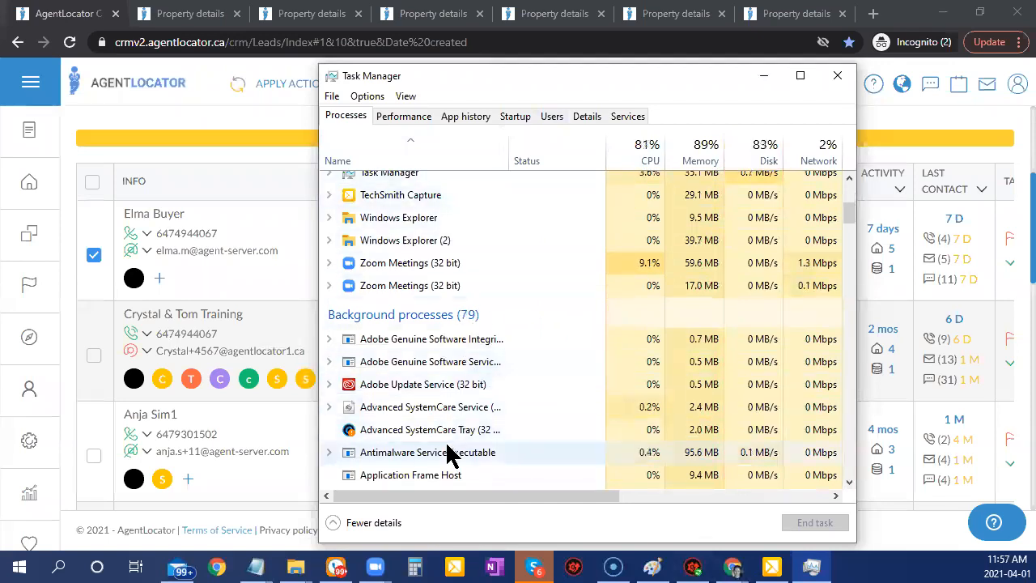
pyautogui.scroll(-1, 449, 449)
pyautogui.scroll(-1, 442, 416)
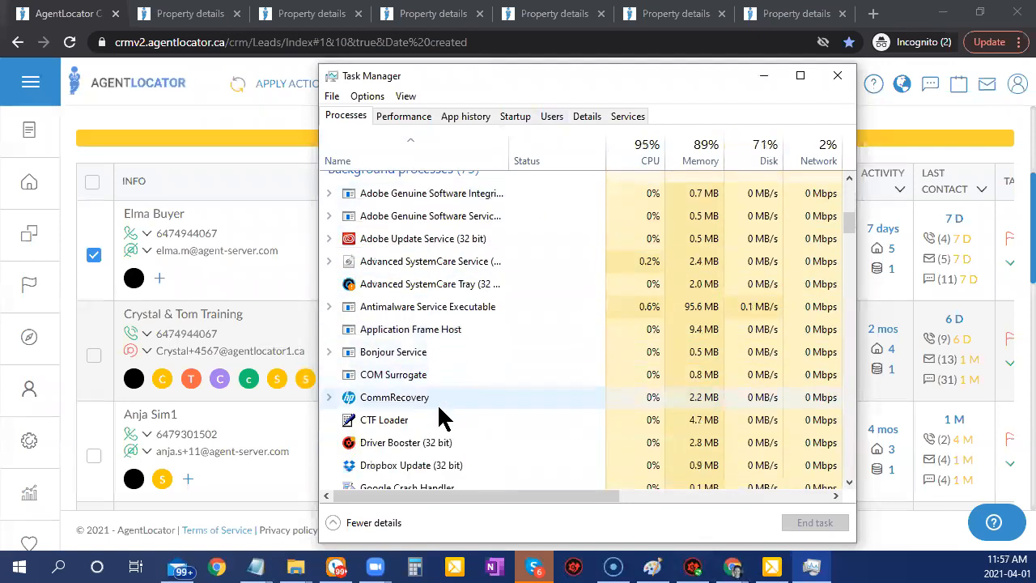
pyautogui.scroll(-4, 505, 372)
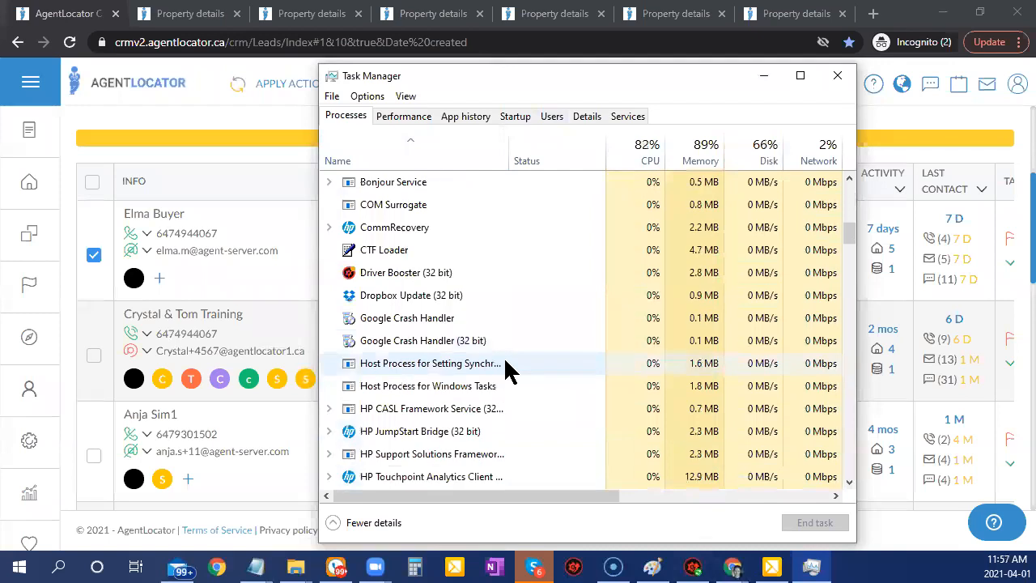
pyautogui.scroll(-2, 509, 420)
pyautogui.scroll(5, 508, 420)
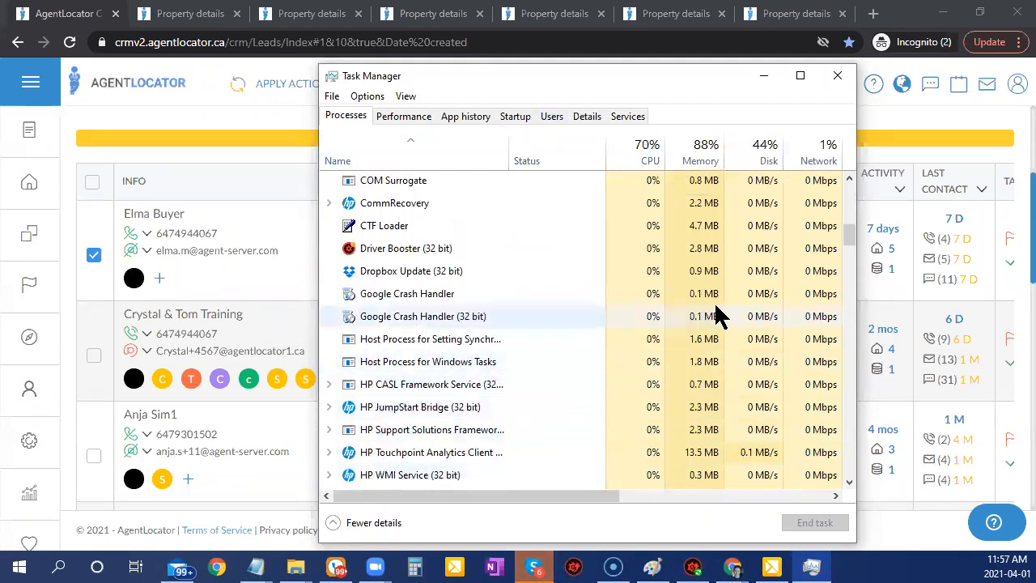
pyautogui.click(452, 251)
pyautogui.click(834, 523)
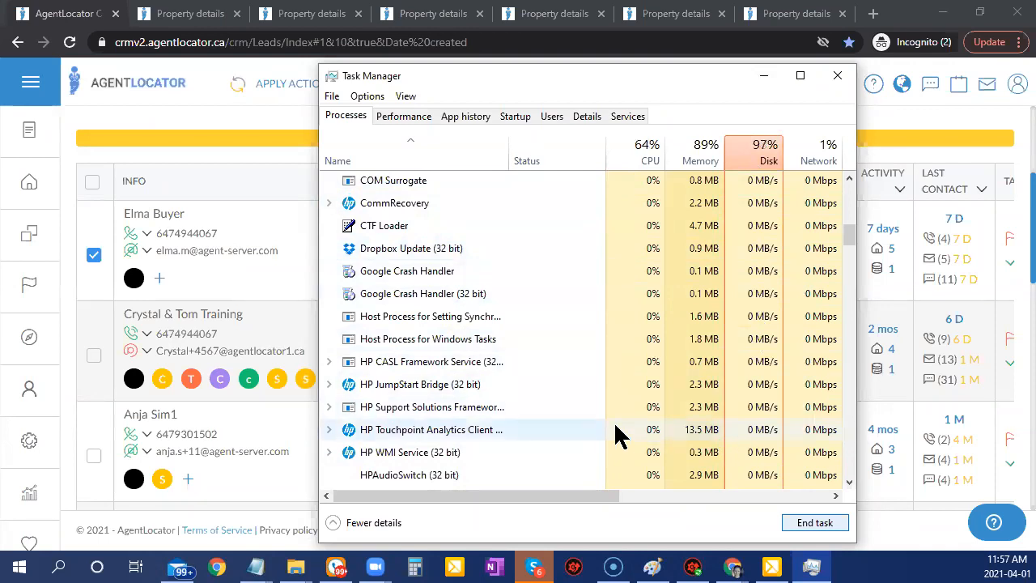
# Minimize Task Manager to reveal the AgentLocator leads table.
pyautogui.click(763, 76)
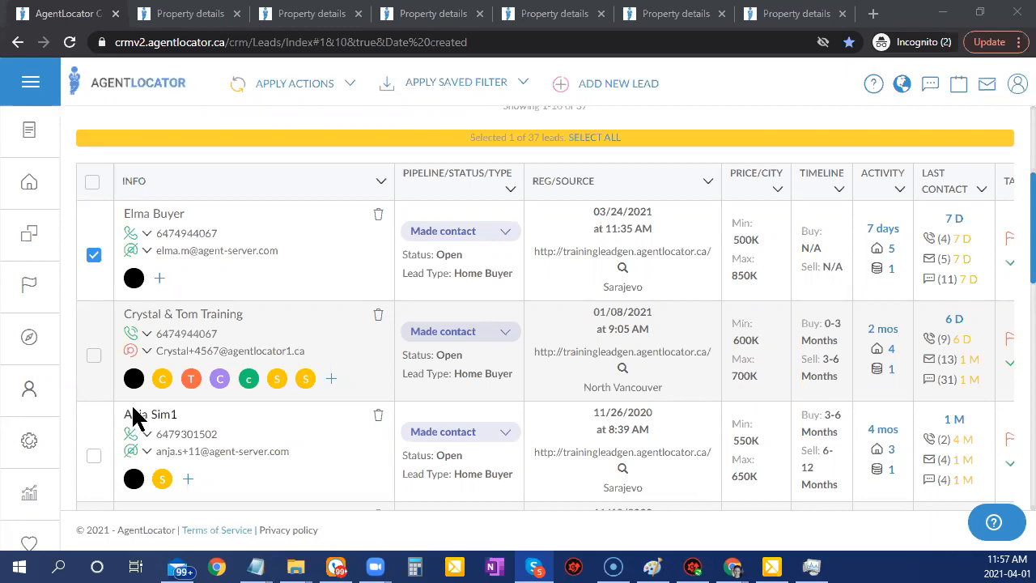
# Open the Crystal & Tom Training lead and choose Dial Lead on its phone number.
pyautogui.click(212, 316)
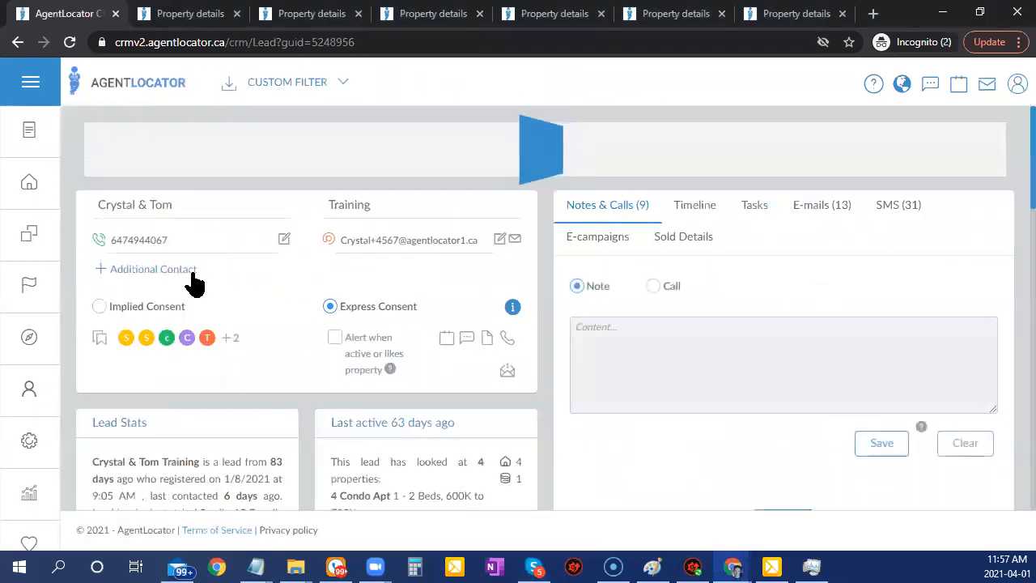
pyautogui.click(146, 274)
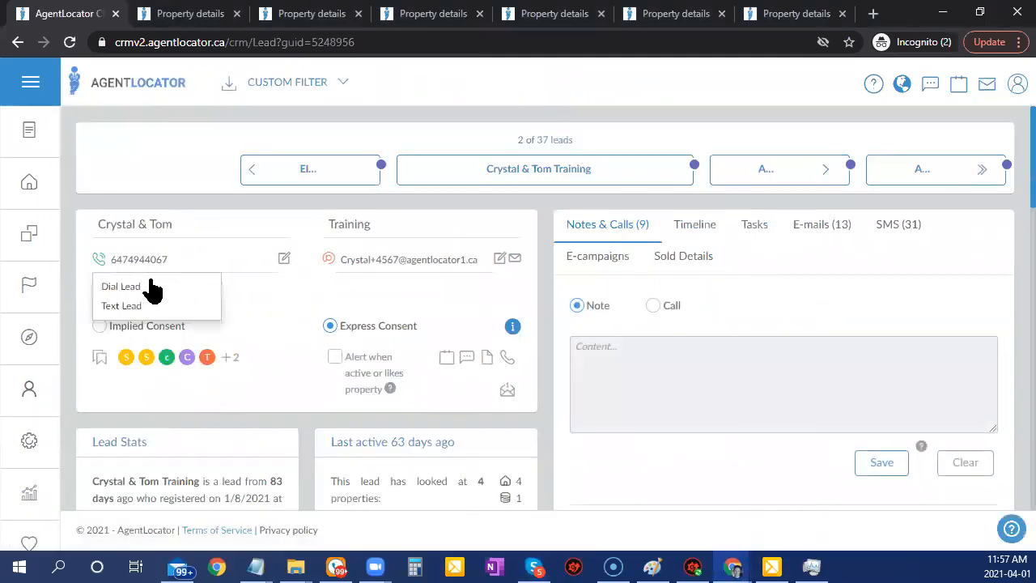
pyautogui.click(151, 288)
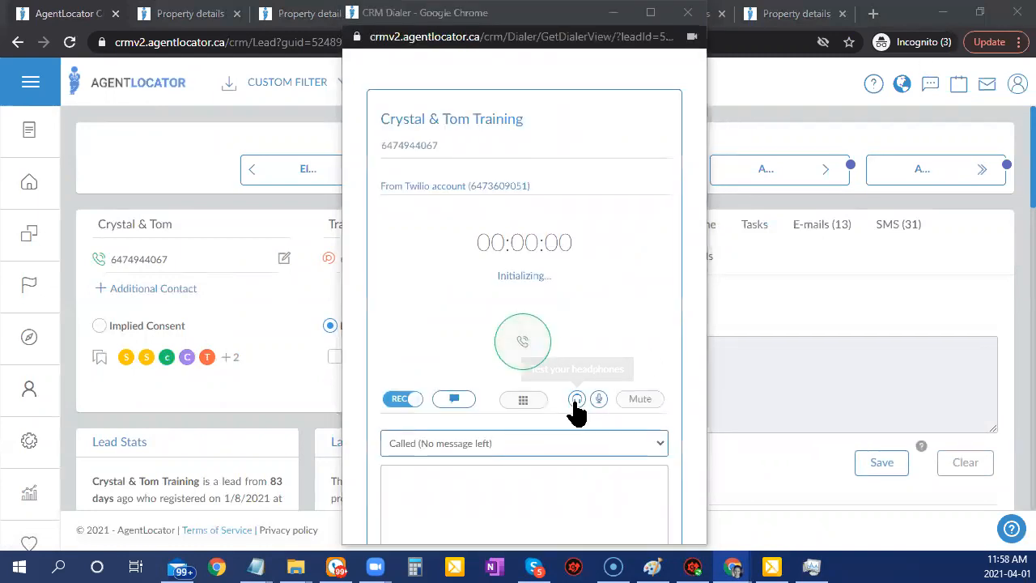
# Select the dialer's number, account and timer details, focus the call notes box, and reveal Administration.
pyautogui.click(578, 400)
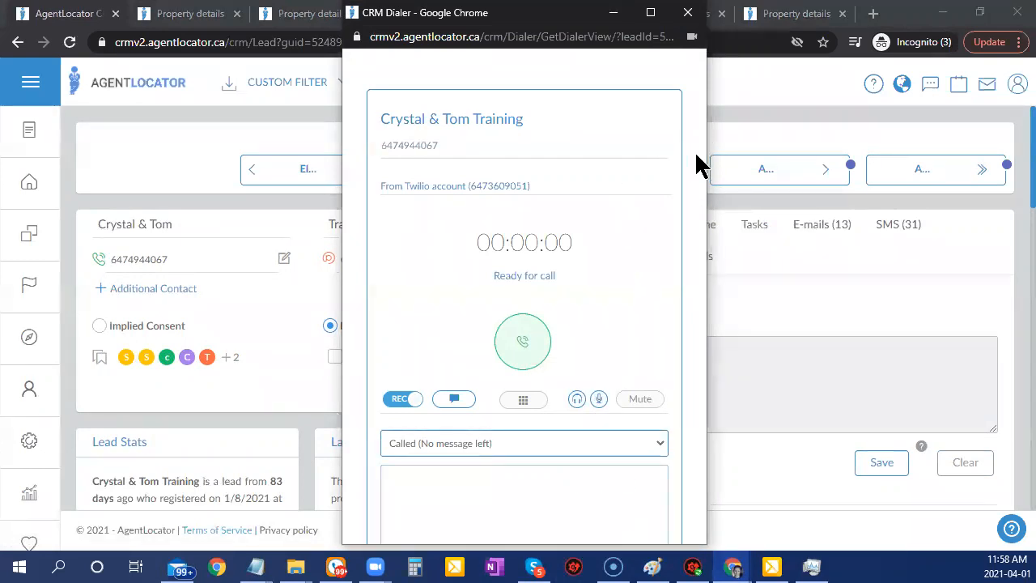
pyautogui.moveTo(695, 151); pyautogui.dragTo(690, 199)
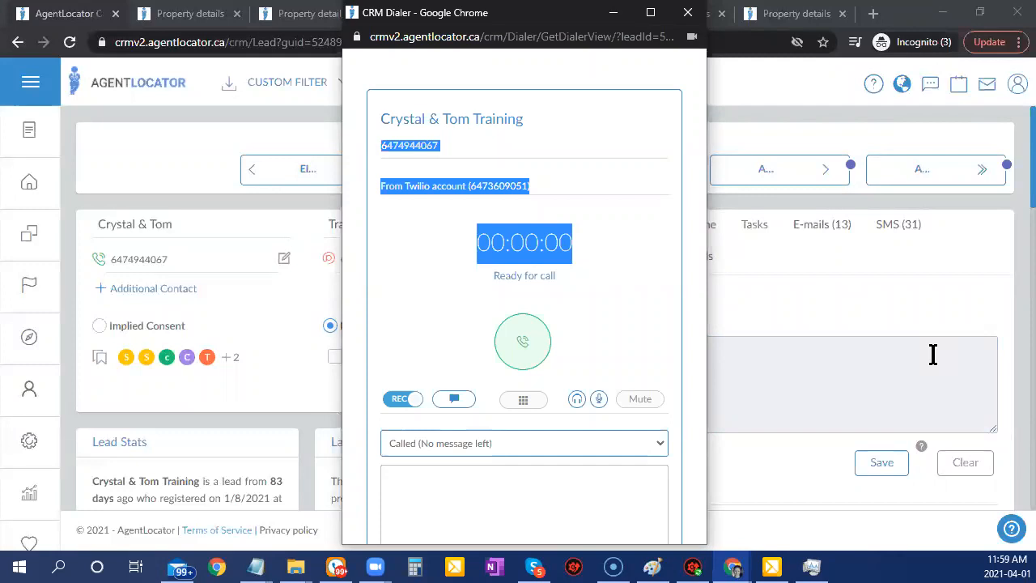
pyautogui.click(908, 387)
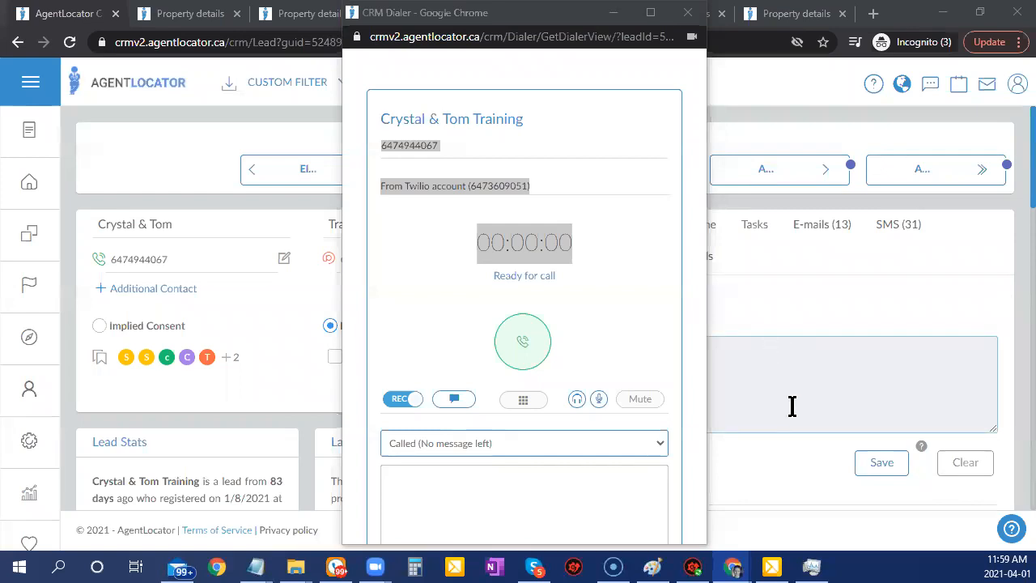
pyautogui.moveTo(13, 143)
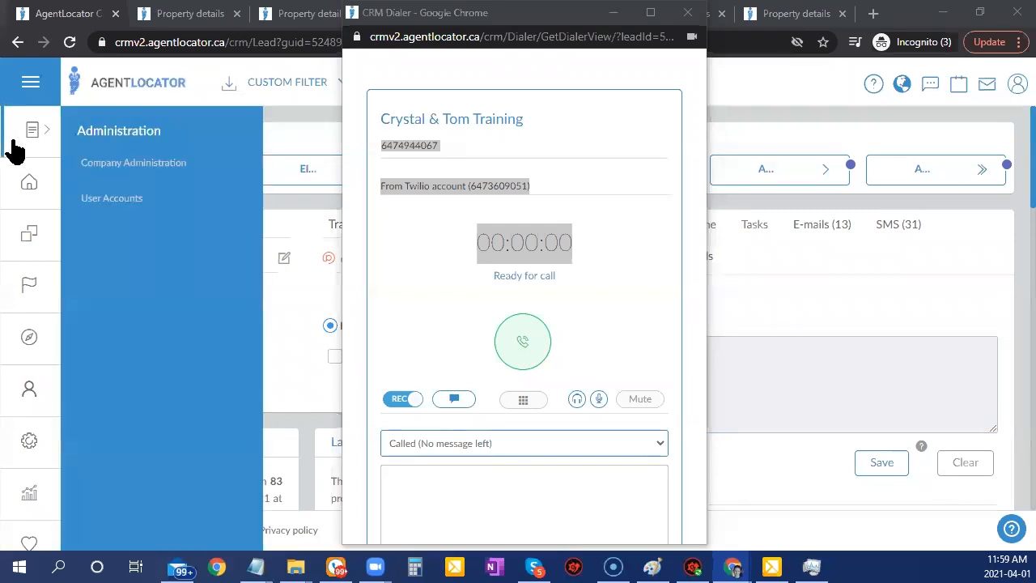
# Go to User Accounts and open the 'test test' account's preferences.
pyautogui.click(101, 203)
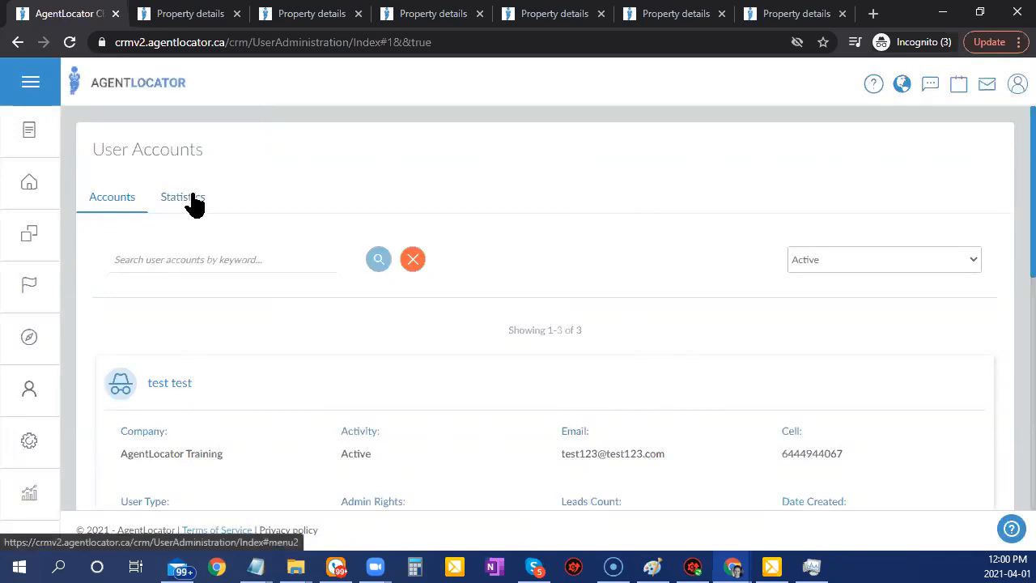
pyautogui.click(174, 391)
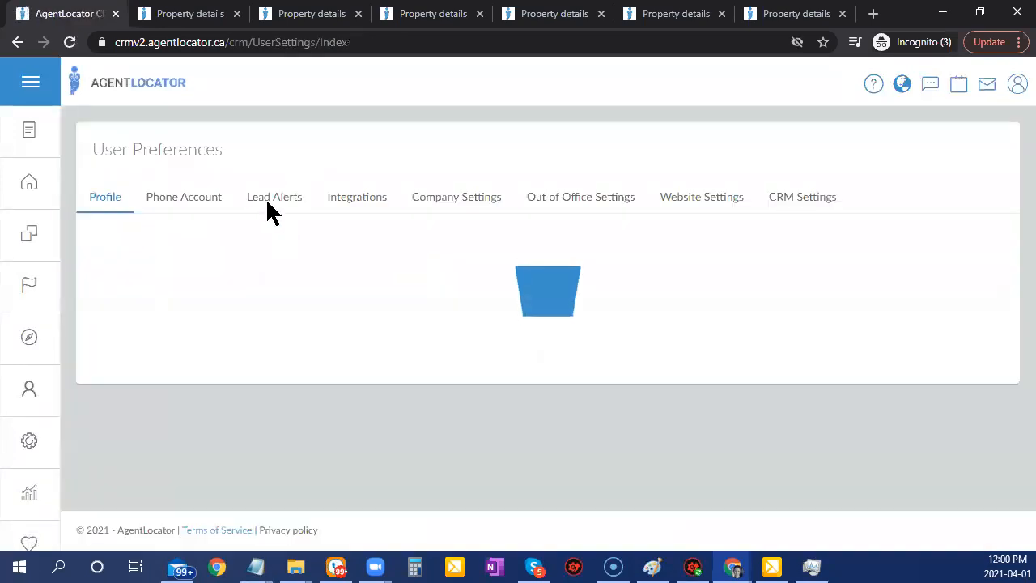
# Show the Lead Alerts tab and scroll through its alert rules.
pyautogui.click(271, 199)
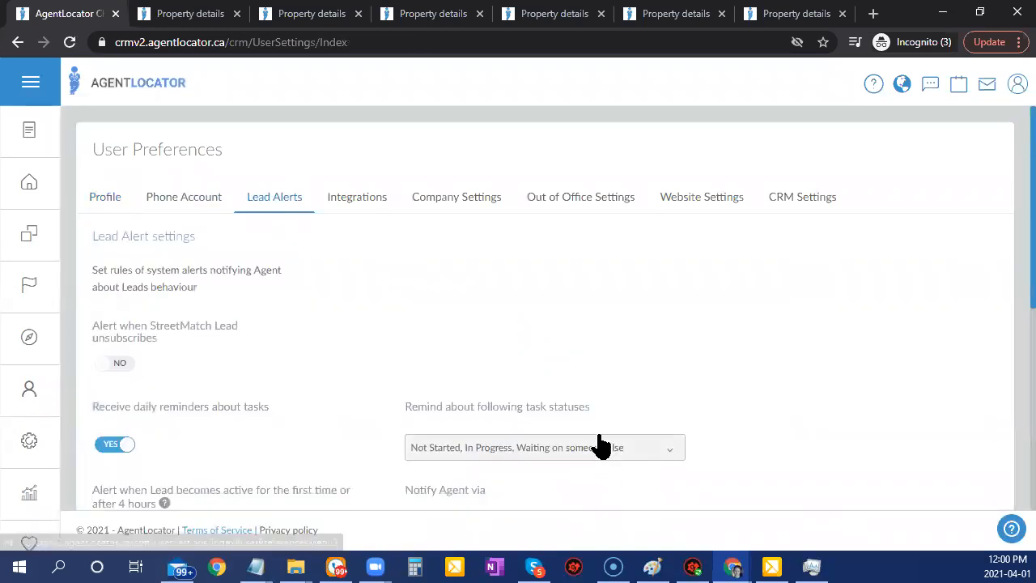
pyautogui.scroll(-4, 566, 364)
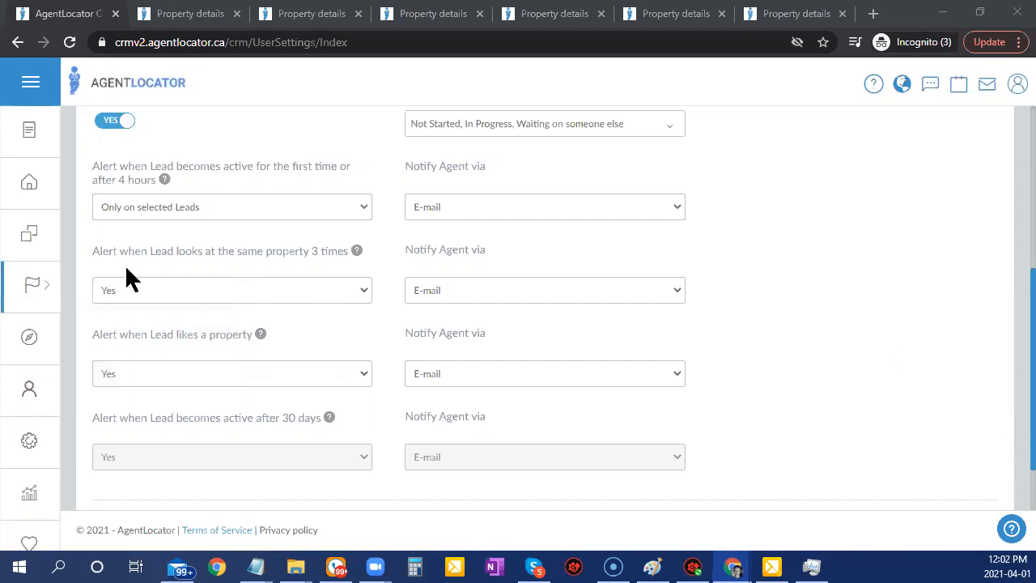
# From the leads list, dial Crystal & Tom Training and select the Twilio account number.
pyautogui.click(50, 189)
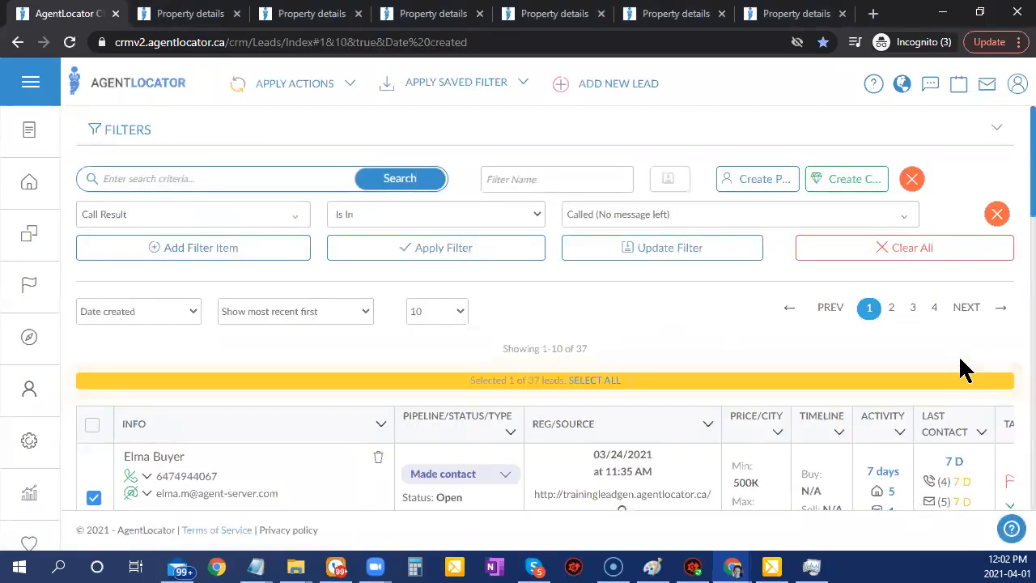
pyautogui.scroll(-2, 248, 331)
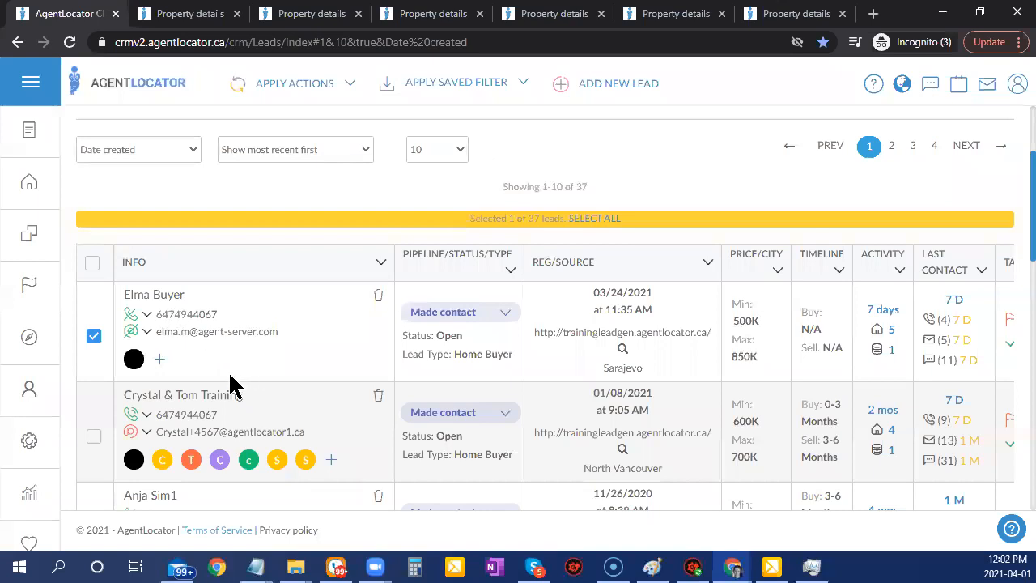
pyautogui.click(146, 331)
pyautogui.click(180, 429)
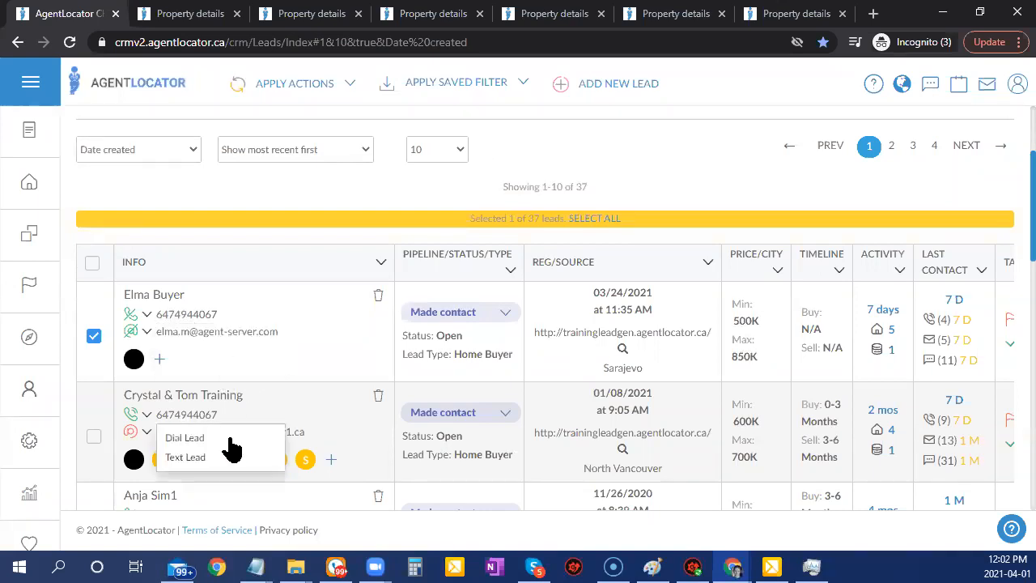
pyautogui.click(185, 438)
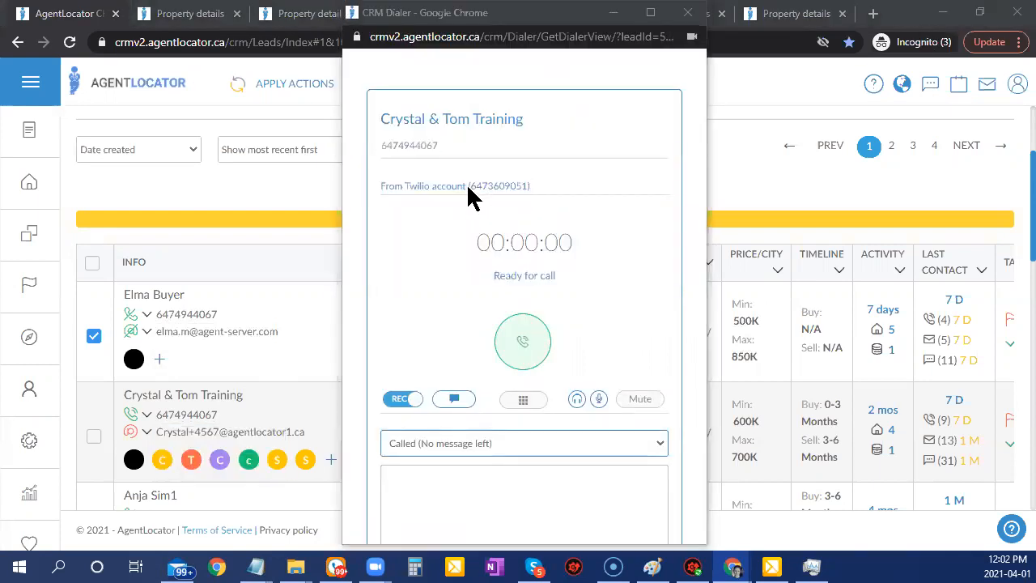
pyautogui.moveTo(468, 189); pyautogui.dragTo(548, 199)
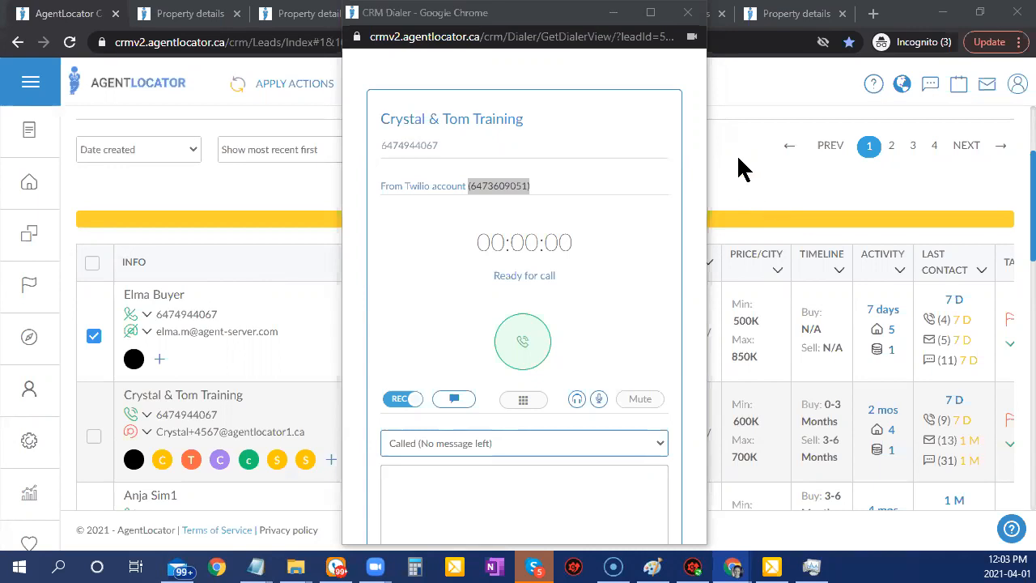
# Return to the CRM page and open the test user's preferences via Administration > User Accounts.
pyautogui.click(167, 199)
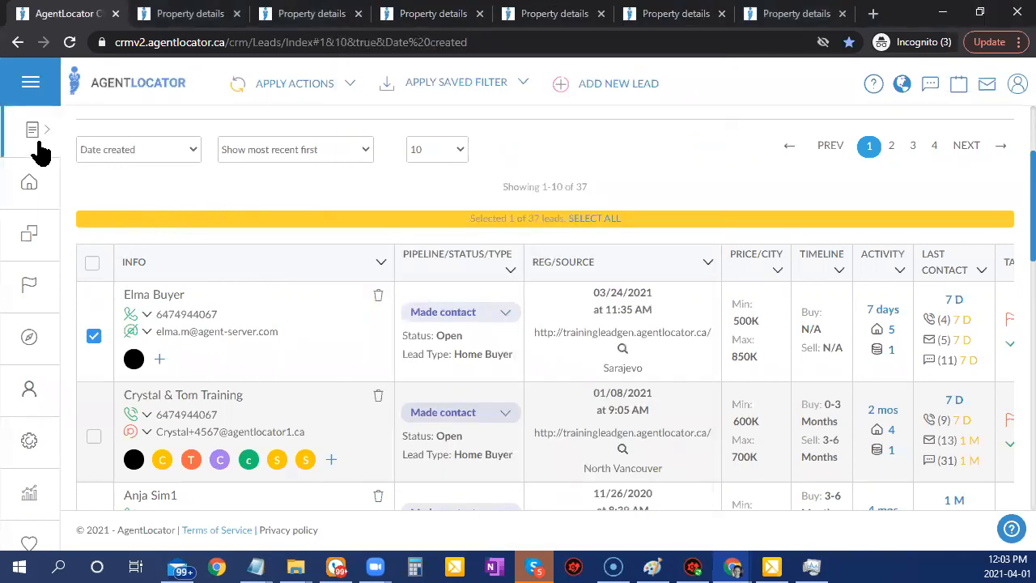
pyautogui.click(35, 150)
pyautogui.click(120, 203)
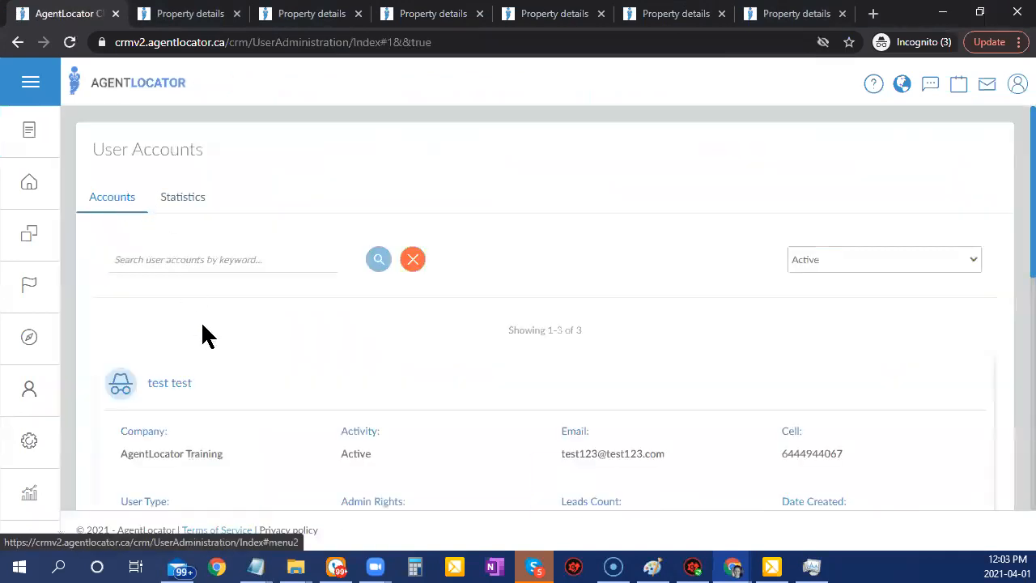
pyautogui.click(169, 383)
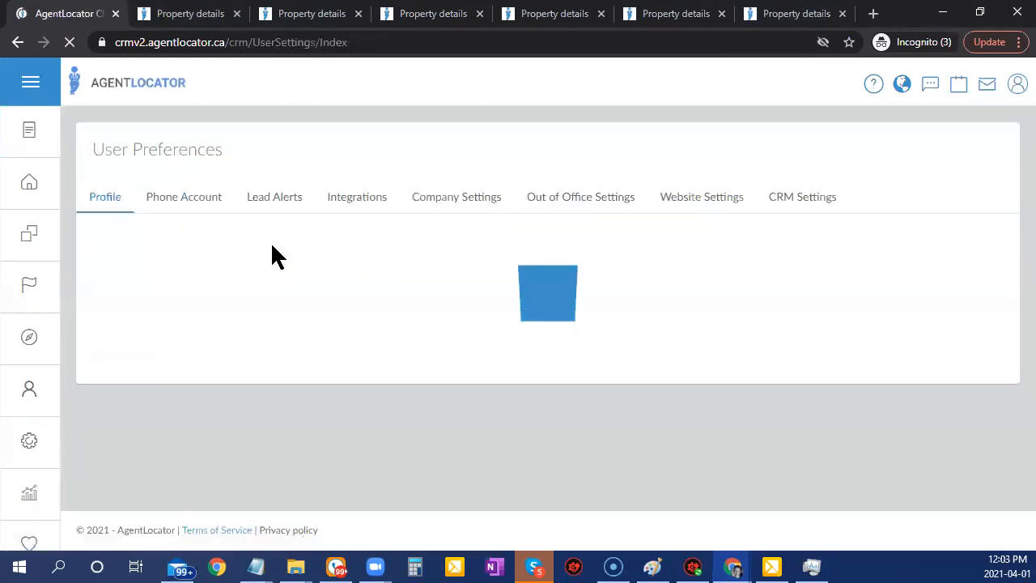
# Show the Phone Account tab and save the Twilio settings.
pyautogui.click(176, 207)
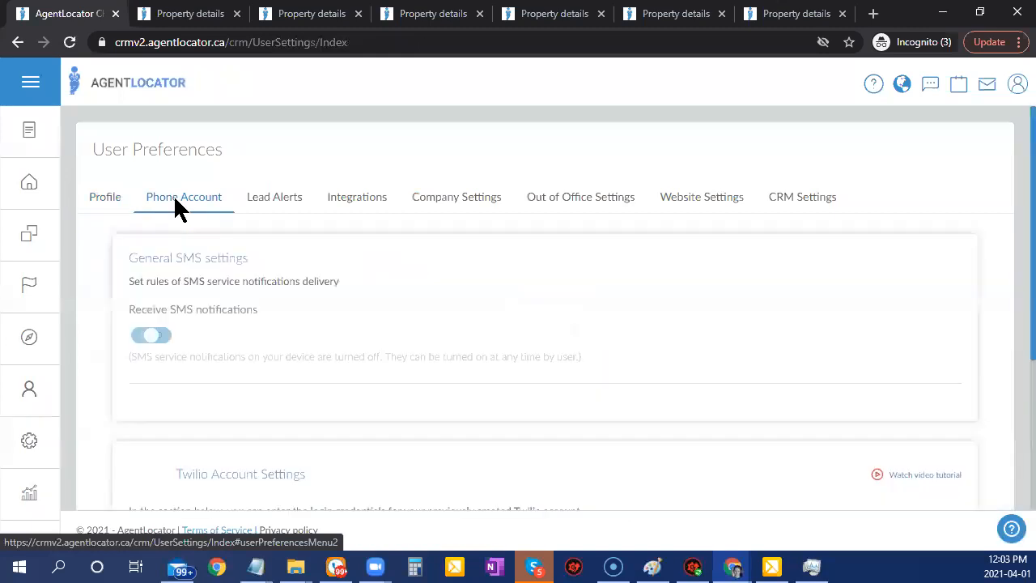
pyautogui.scroll(-3, 310, 377)
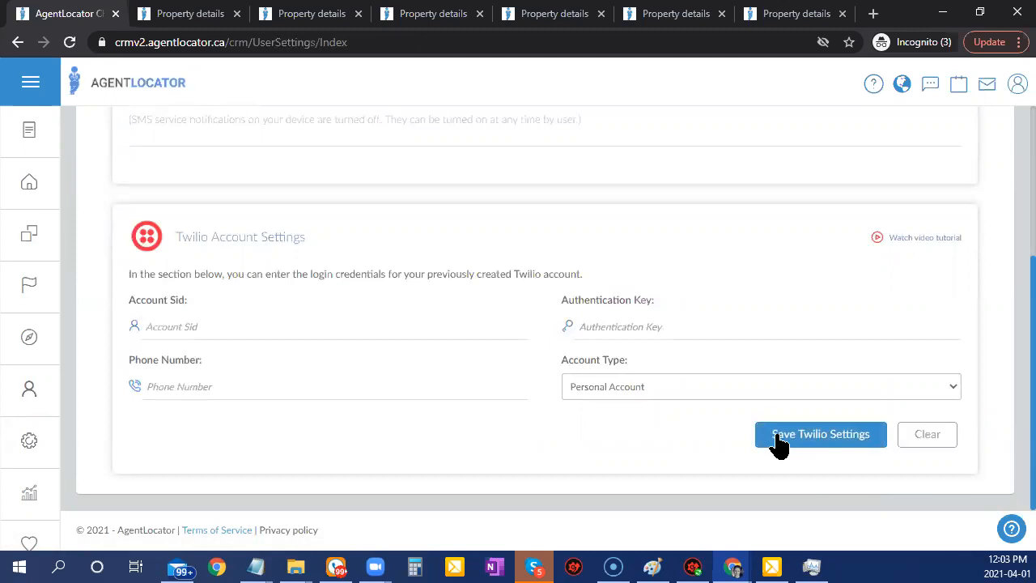
pyautogui.click(796, 440)
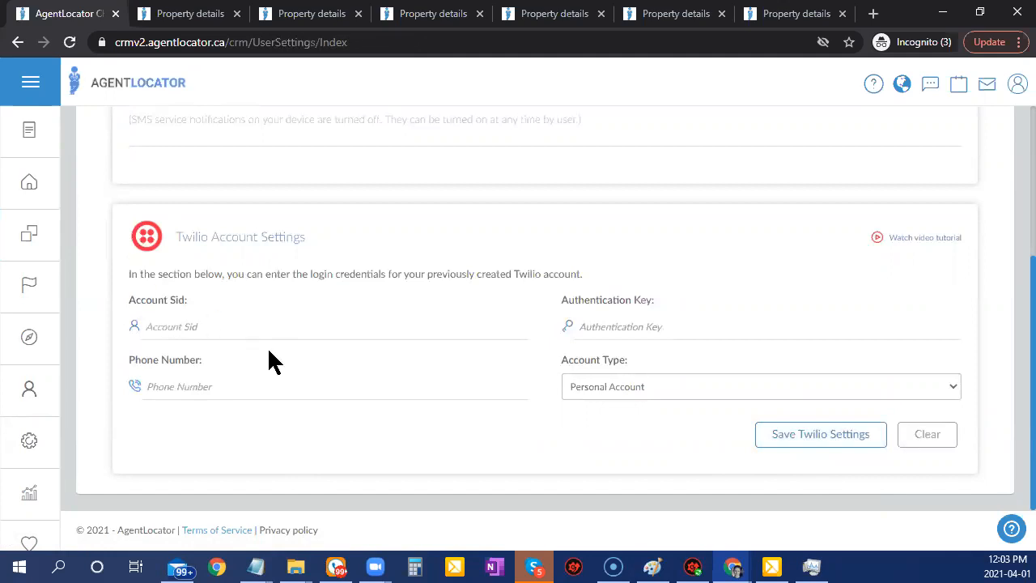
pyautogui.scroll(3, 727, 369)
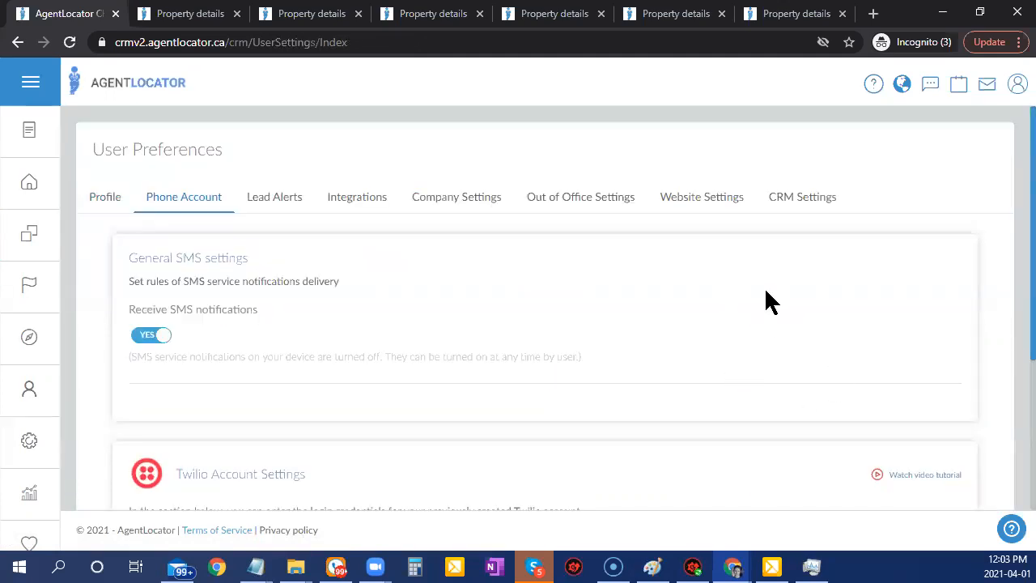